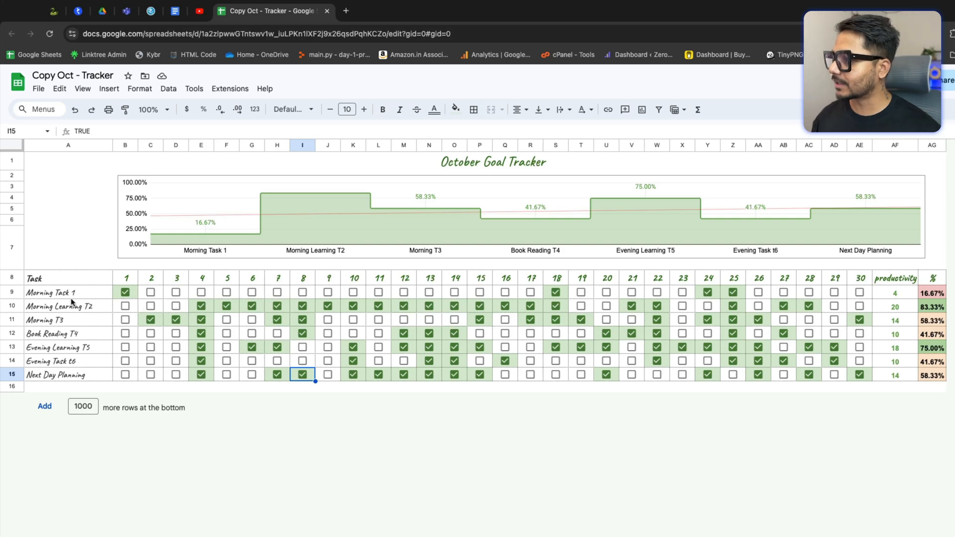
Step: Tick the day 1 checkboxes for the task rows from Morning Learning T2 down to Next Day Planning
{"action": "left_click_drag", "start_coordinate": [65, 298], "coordinate": [70, 365]}
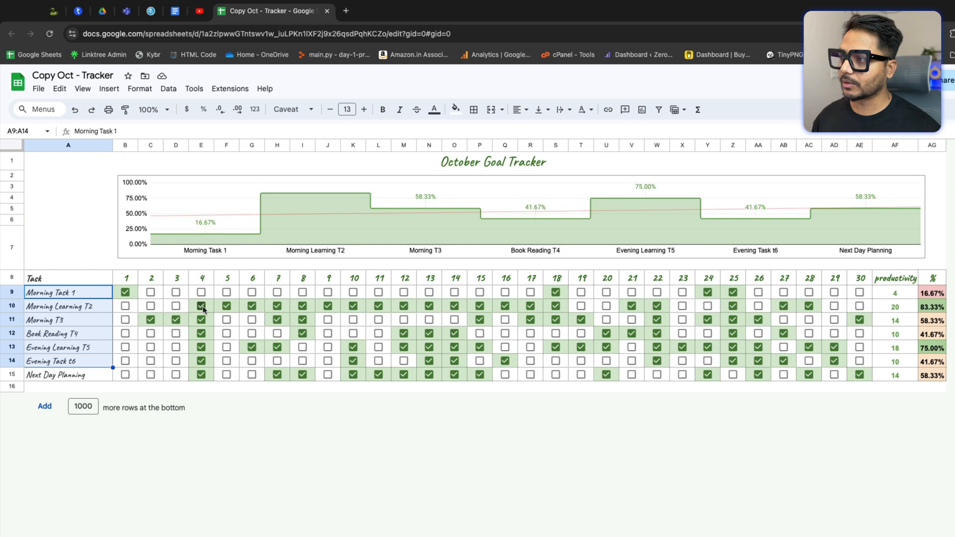
{"action": "left_click", "coordinate": [125, 306]}
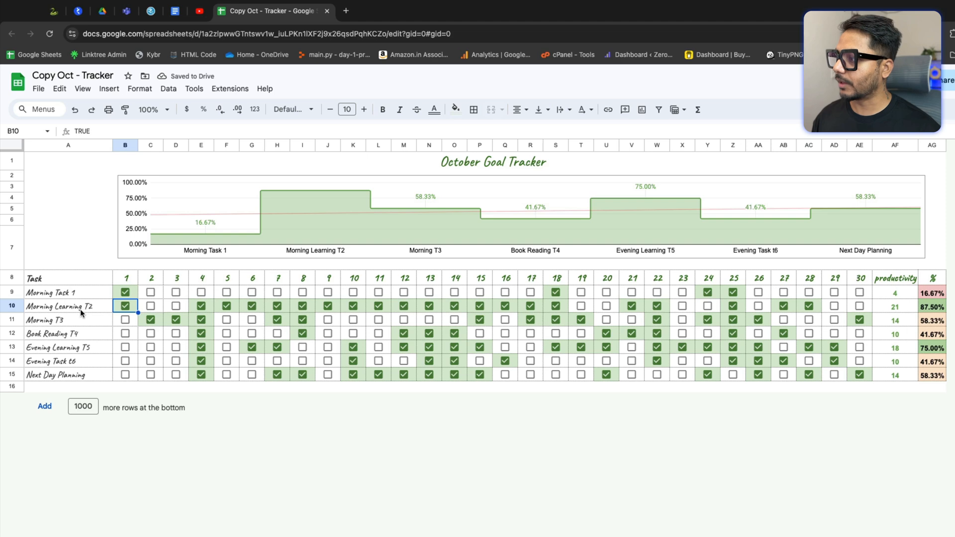
{"action": "left_click", "coordinate": [125, 321]}
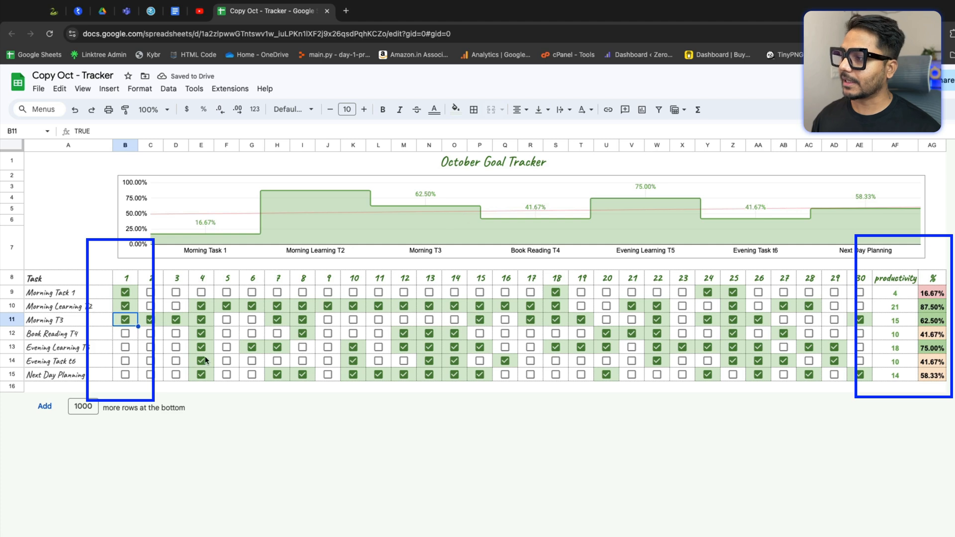
{"action": "left_click", "coordinate": [125, 334]}
{"action": "left_click", "coordinate": [126, 347]}
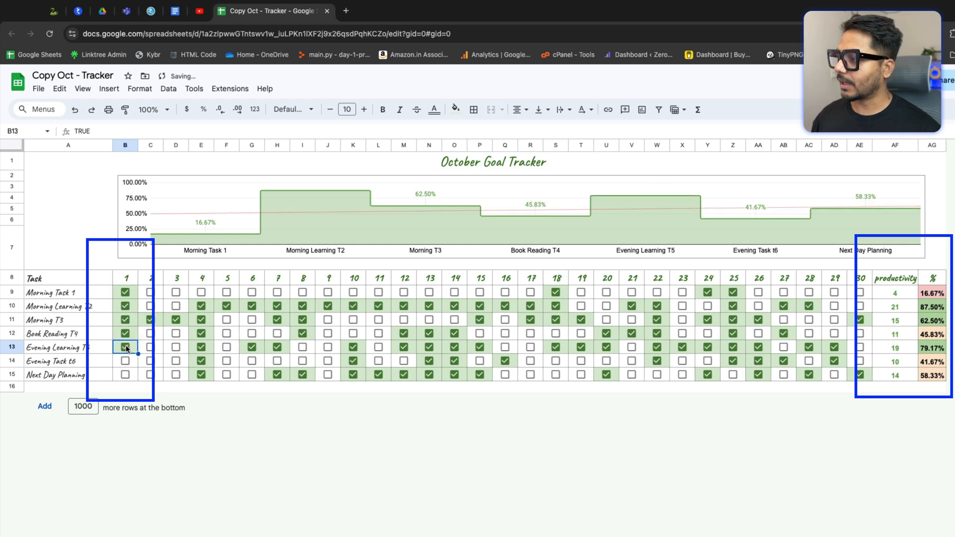
{"action": "left_click", "coordinate": [125, 361]}
{"action": "left_click", "coordinate": [126, 374]}
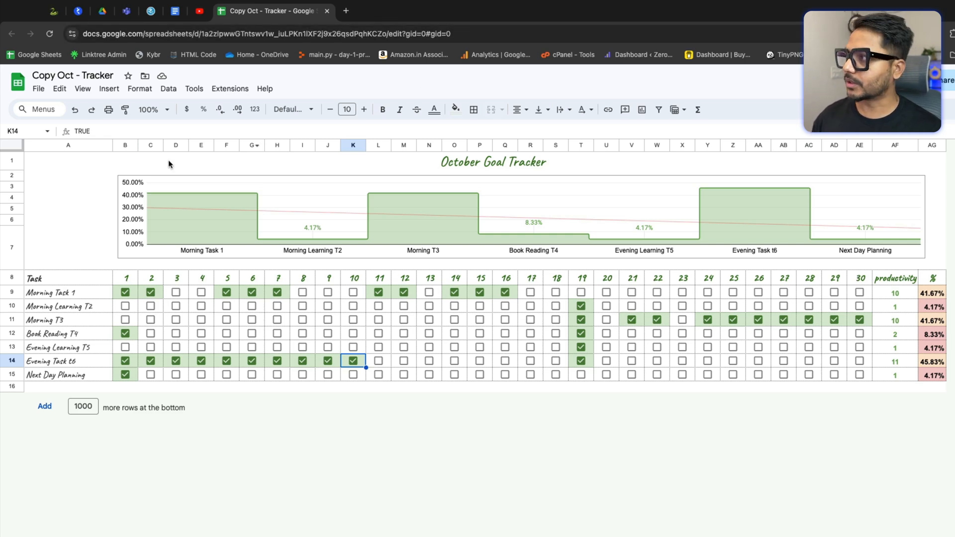
Step: Make a copy of the tracker spreadsheet with the default name
{"action": "left_click", "coordinate": [41, 89]}
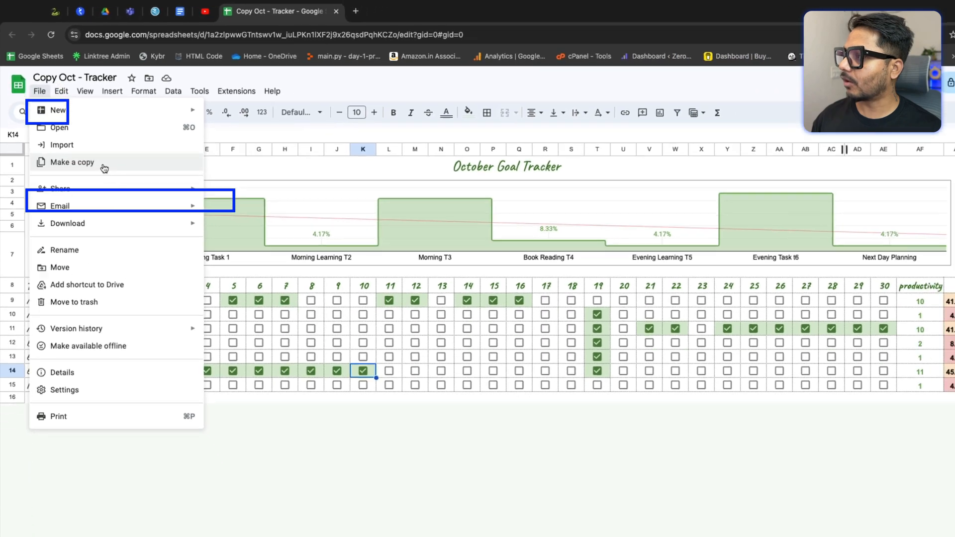
{"action": "left_click", "coordinate": [88, 199]}
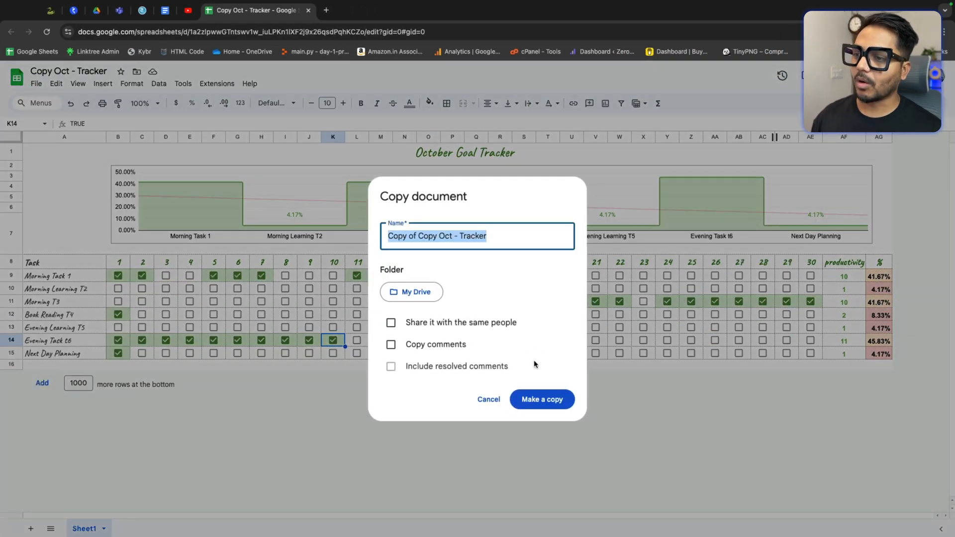
{"action": "left_click", "coordinate": [542, 400]}
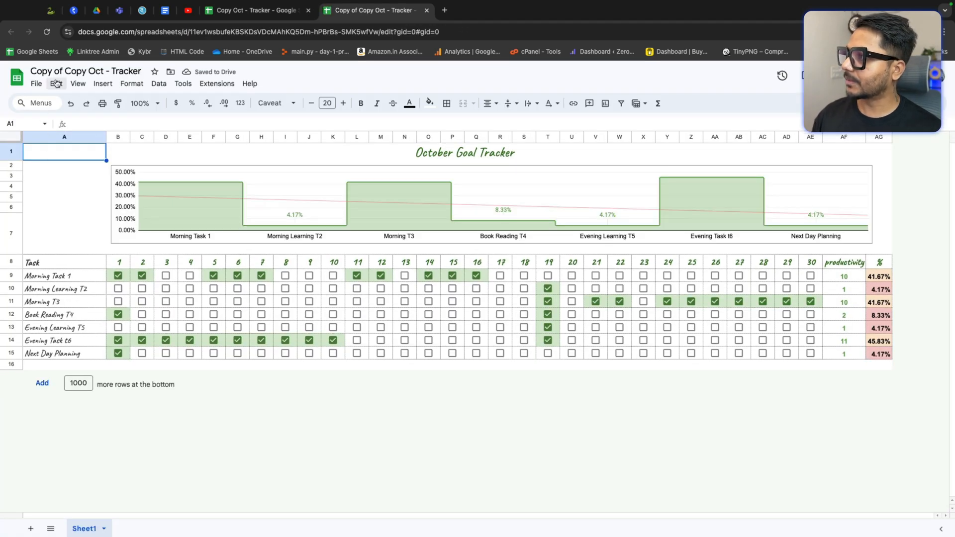
Step: In the copy, tick the day 10 checkboxes for Morning Learning T2 and Morning Task 1
{"action": "left_click", "coordinate": [332, 288]}
{"action": "left_click", "coordinate": [333, 276]}
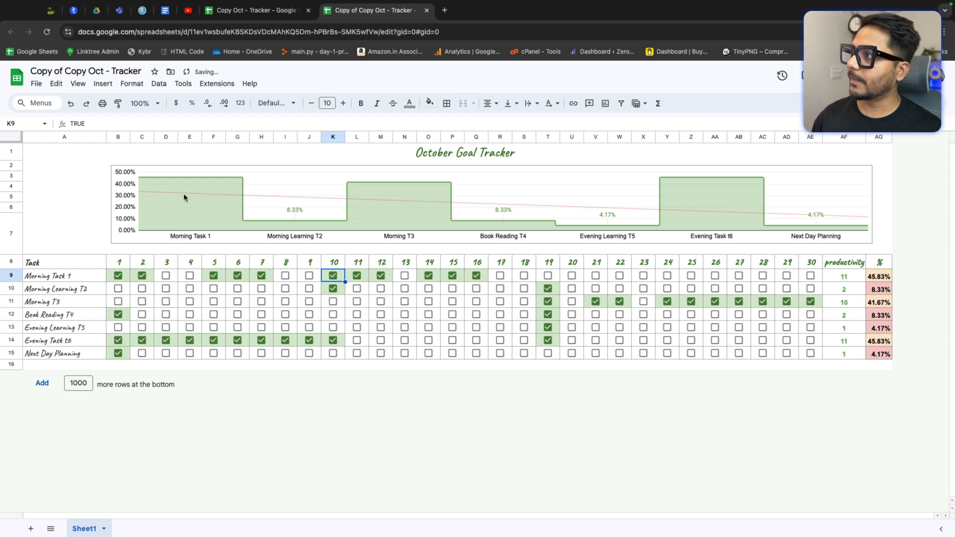
{"action": "left_click", "coordinate": [36, 83]}
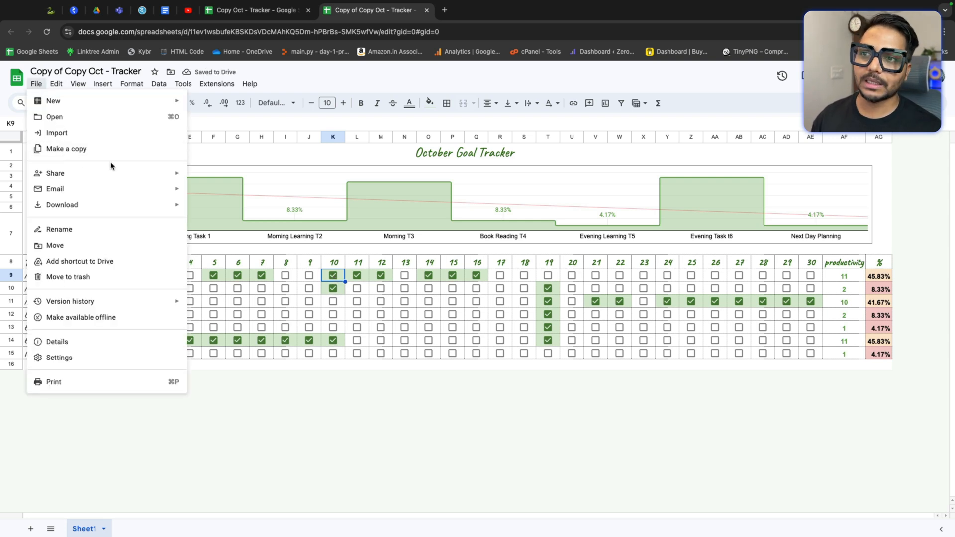
{"action": "left_click", "coordinate": [357, 364]}
Step: Close both tracker tabs, leaving a new empty browser tab
{"action": "mouse_move", "coordinate": [490, 4]}
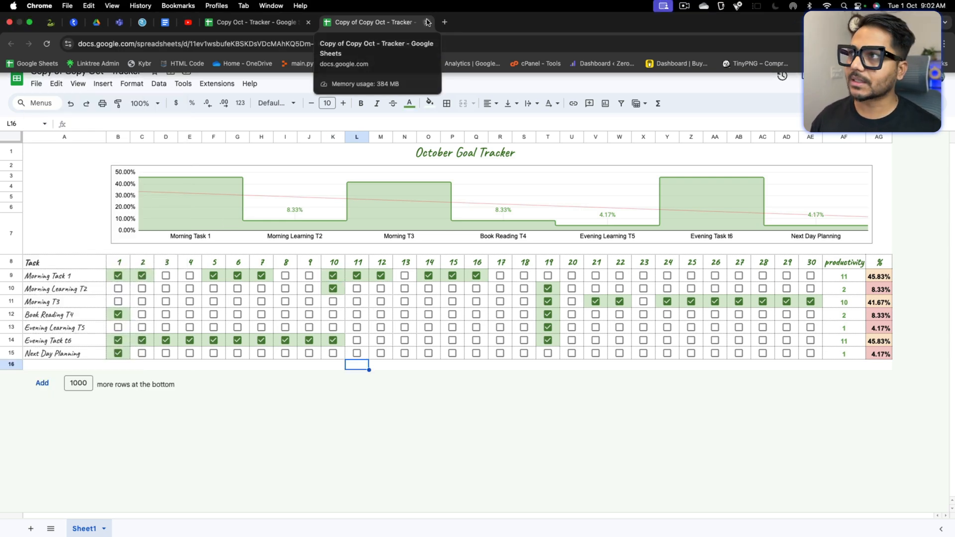
{"action": "left_click", "coordinate": [427, 22]}
{"action": "left_click", "coordinate": [326, 22]}
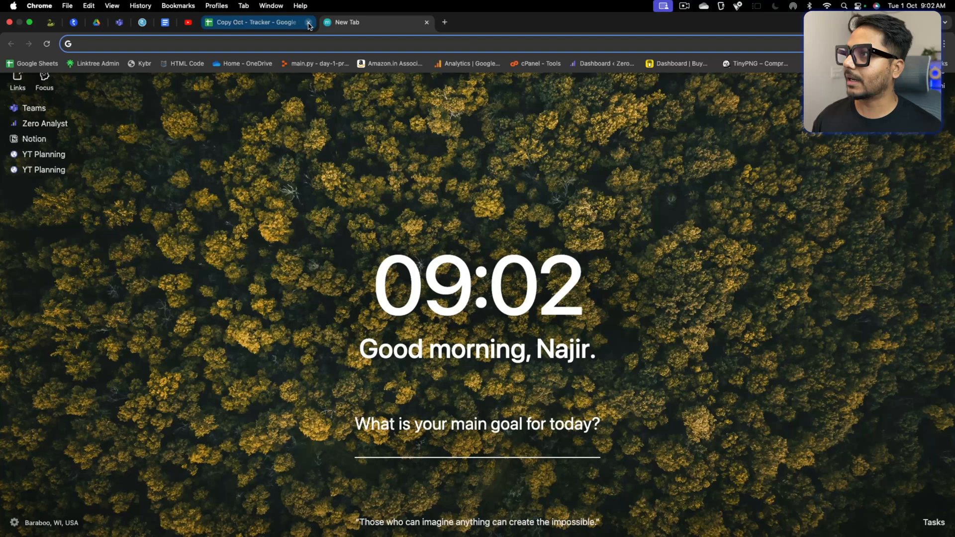
{"action": "left_click", "coordinate": [308, 22]}
Step: Create a new blank spreadsheet by opening sheets.new
{"action": "type", "text": "sheets.new"}
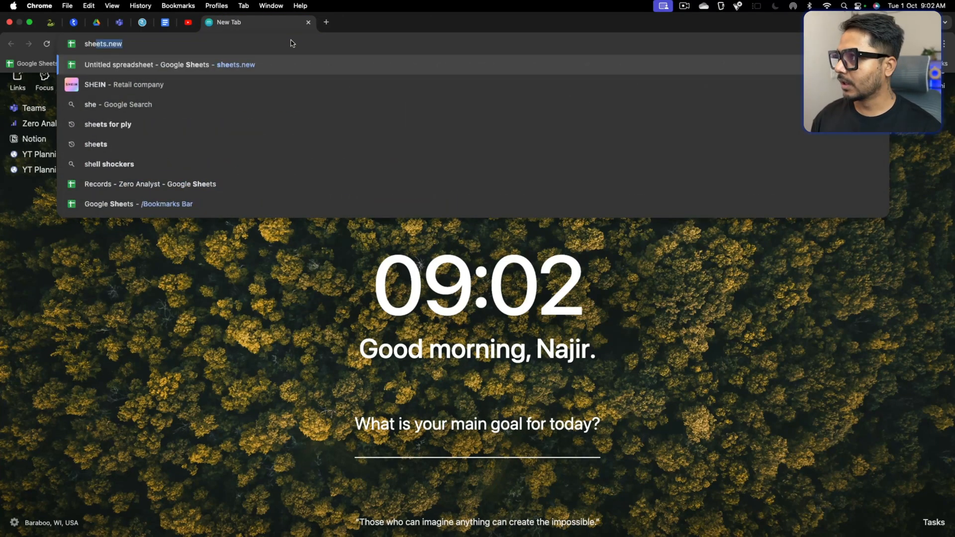
{"action": "key", "text": "Return"}
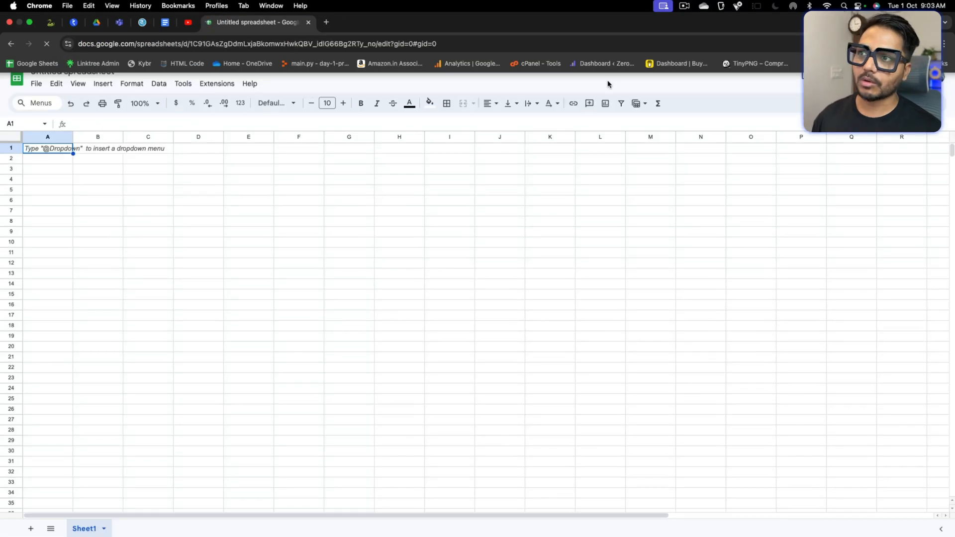
{"action": "key", "text": "ctrl+super+f"}
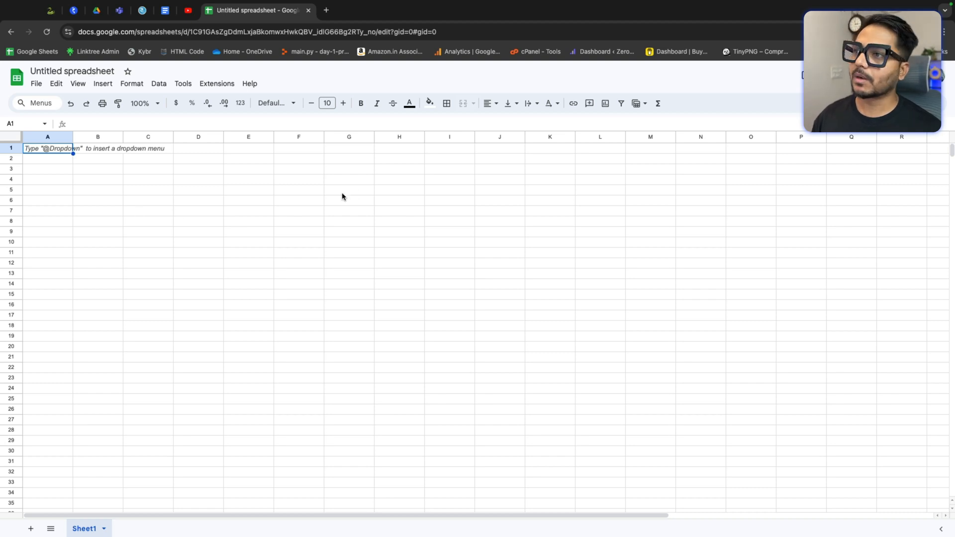
{"action": "mouse_move", "coordinate": [49, 160]}
{"action": "left_mouse_down"}
{"action": "mouse_move", "coordinate": [828, 178]}
{"action": "mouse_move", "coordinate": [740, 171]}
{"action": "mouse_move", "coordinate": [812, 165]}
{"action": "left_mouse_up"}
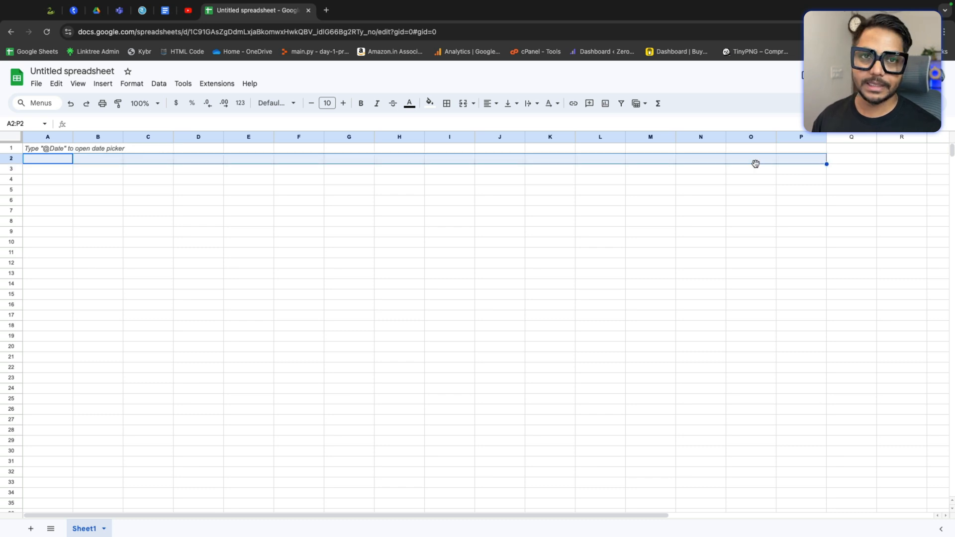
{"action": "left_click_drag", "start_coordinate": [58, 171], "coordinate": [62, 292]}
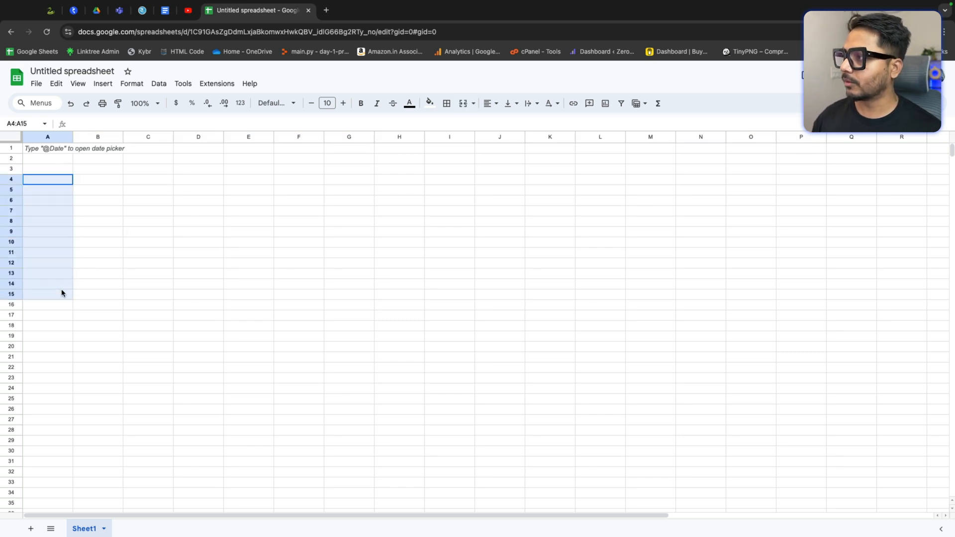
{"action": "left_click_drag", "start_coordinate": [796, 172], "coordinate": [837, 264]}
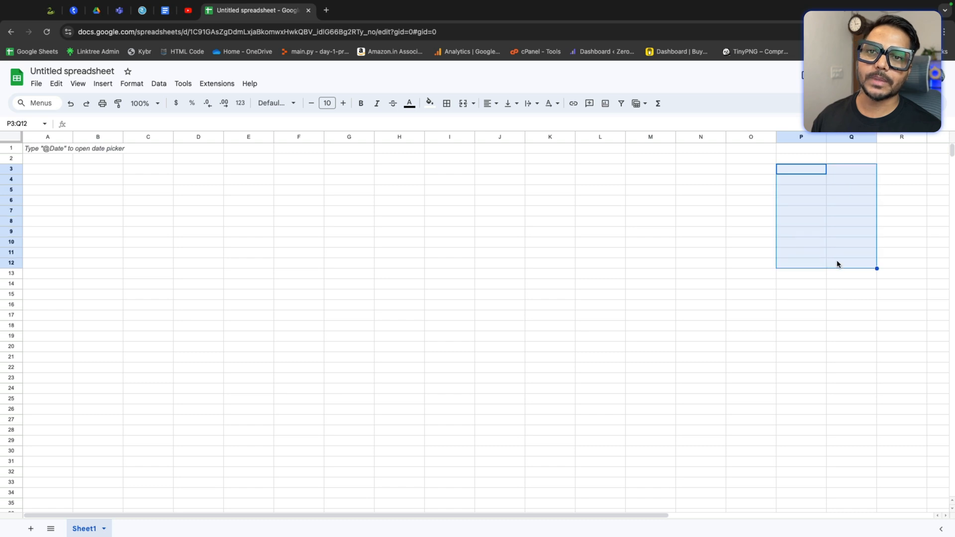
{"action": "left_click", "coordinate": [91, 174]}
{"action": "left_click_drag", "start_coordinate": [91, 174], "coordinate": [558, 174]}
{"action": "left_click", "coordinate": [400, 202]}
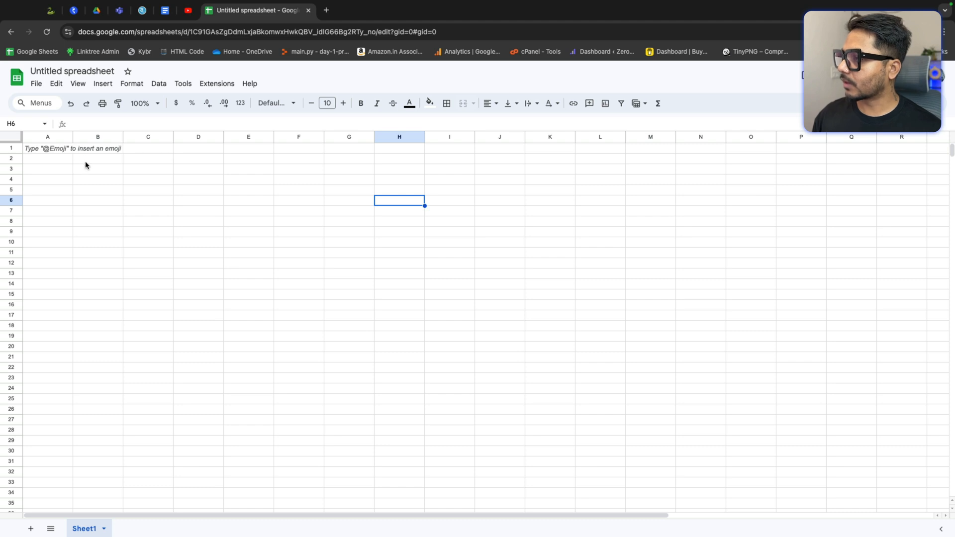
{"action": "left_click_drag", "start_coordinate": [85, 160], "coordinate": [528, 163]}
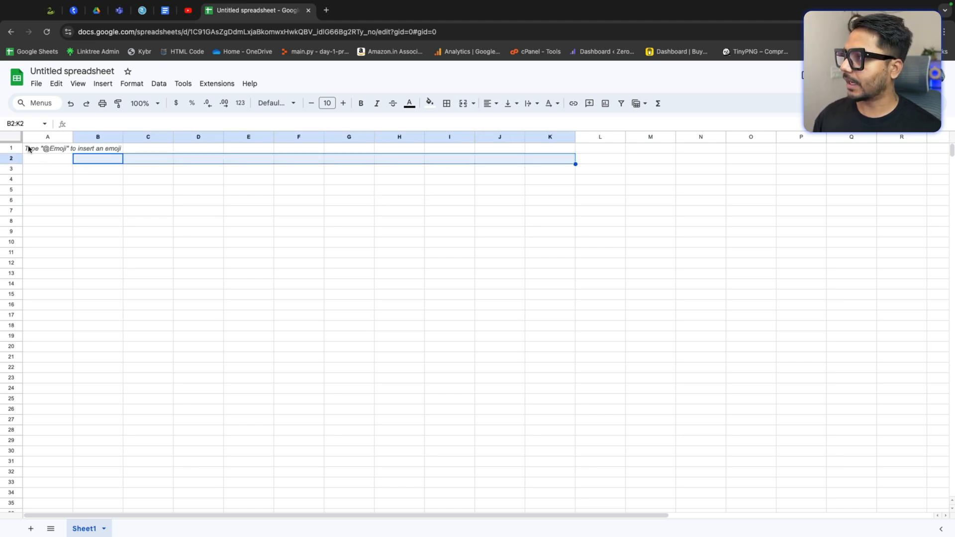
Step: Select the whole sheet and narrow all columns to an equal smaller width
{"action": "left_click", "coordinate": [14, 137]}
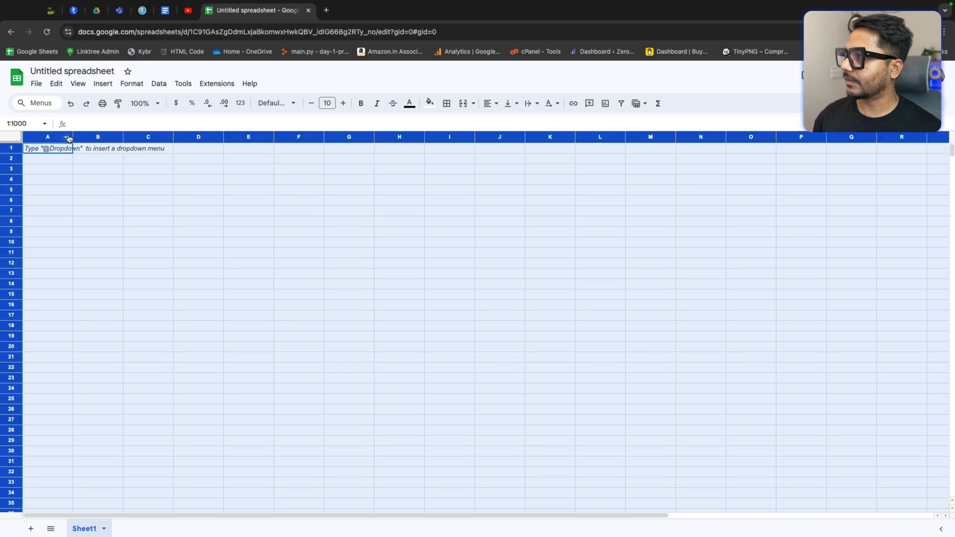
{"action": "left_click_drag", "start_coordinate": [72, 134], "coordinate": [51, 137]}
{"action": "left_click", "coordinate": [149, 210]}
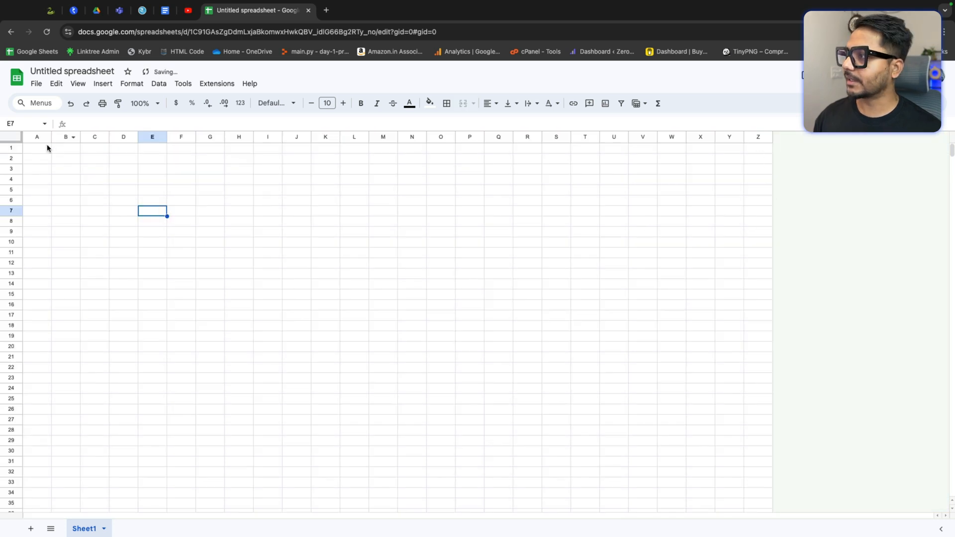
Step: Insert eight columns to the right of columns S through Z
{"action": "left_click_drag", "start_coordinate": [36, 147], "coordinate": [772, 473]}
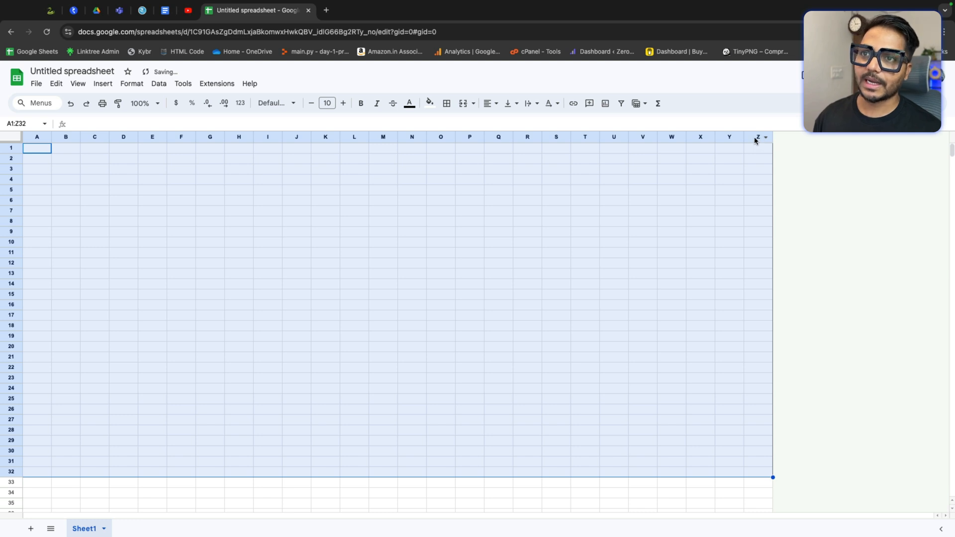
{"action": "left_click", "coordinate": [681, 190]}
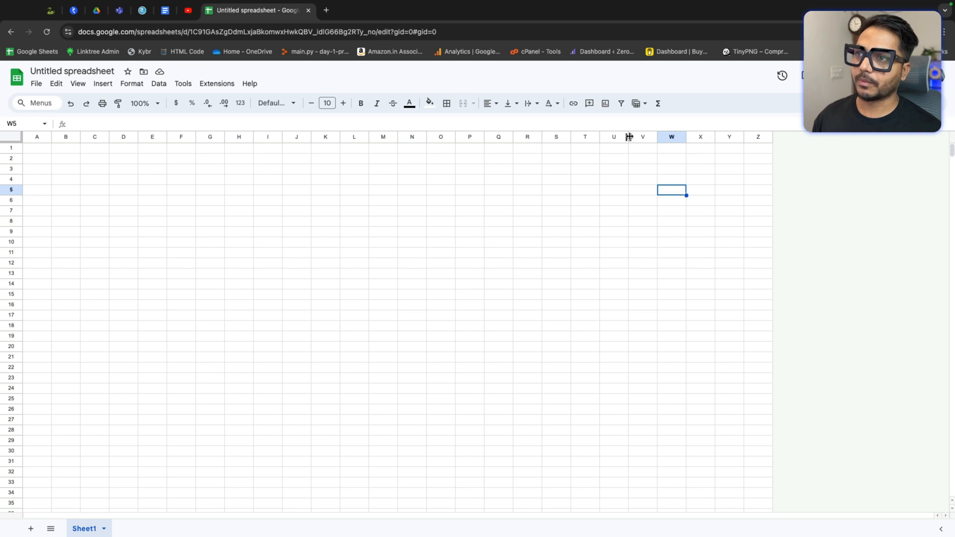
{"action": "left_click_drag", "start_coordinate": [556, 137], "coordinate": [642, 139]}
{"action": "left_click_drag", "start_coordinate": [672, 176], "coordinate": [752, 192]}
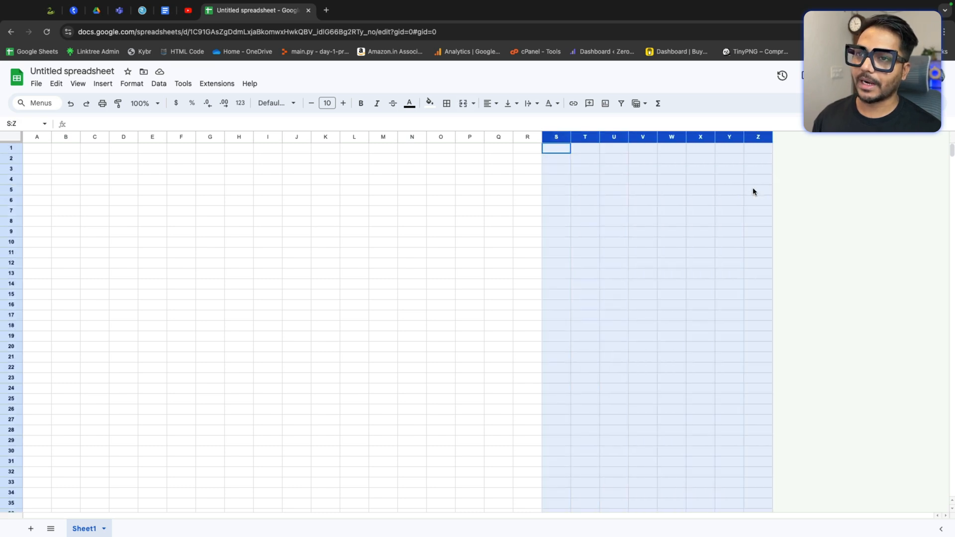
{"action": "right_click", "coordinate": [700, 139]}
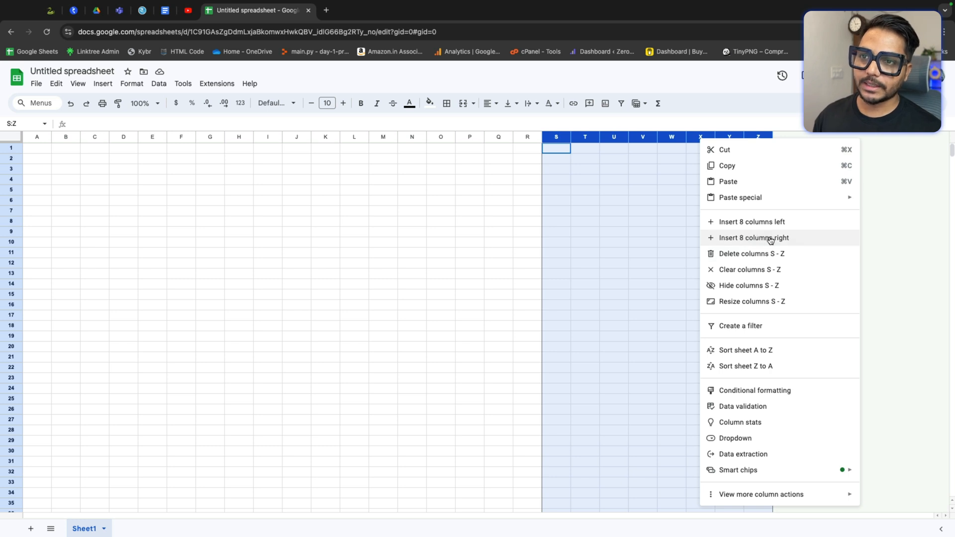
{"action": "left_click", "coordinate": [742, 239]}
{"action": "left_click", "coordinate": [708, 222]}
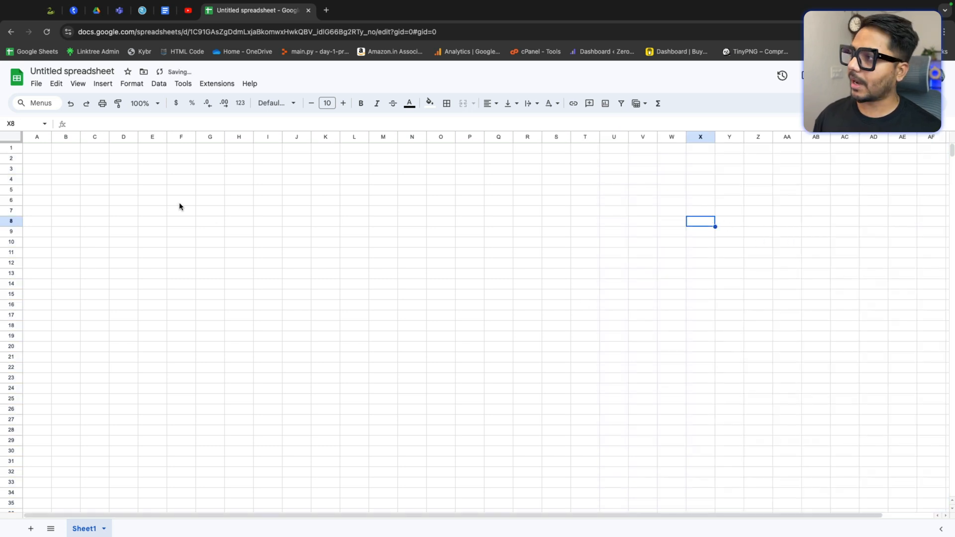
Step: Delete the last column, AH
{"action": "left_click_drag", "start_coordinate": [771, 516], "coordinate": [822, 516]}
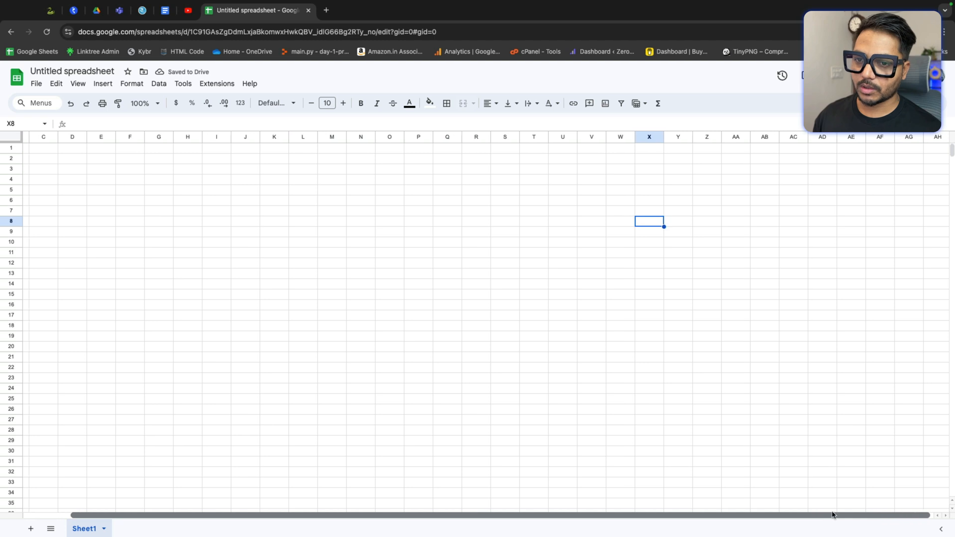
{"action": "left_click", "coordinate": [935, 138]}
{"action": "right_click", "coordinate": [935, 137]}
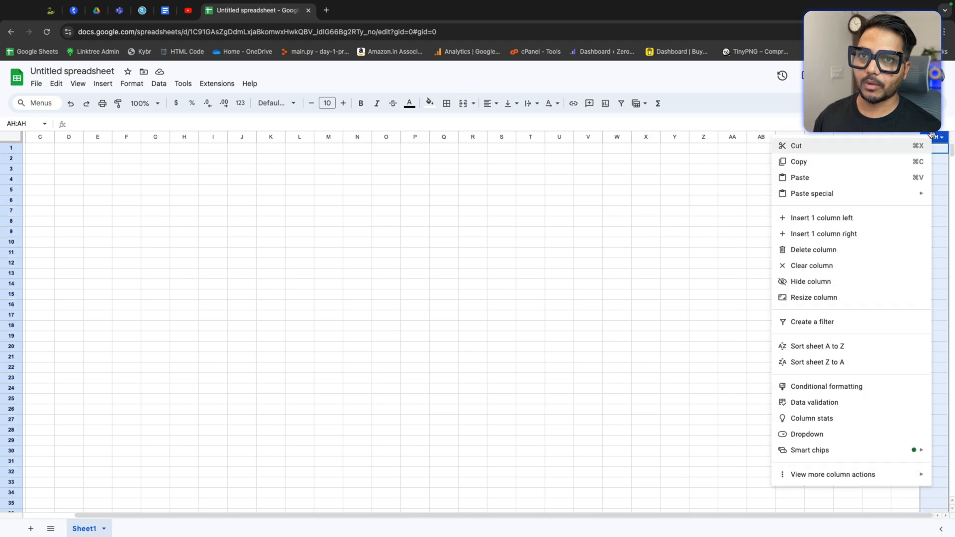
{"action": "left_click", "coordinate": [814, 250]}
{"action": "left_click", "coordinate": [715, 234]}
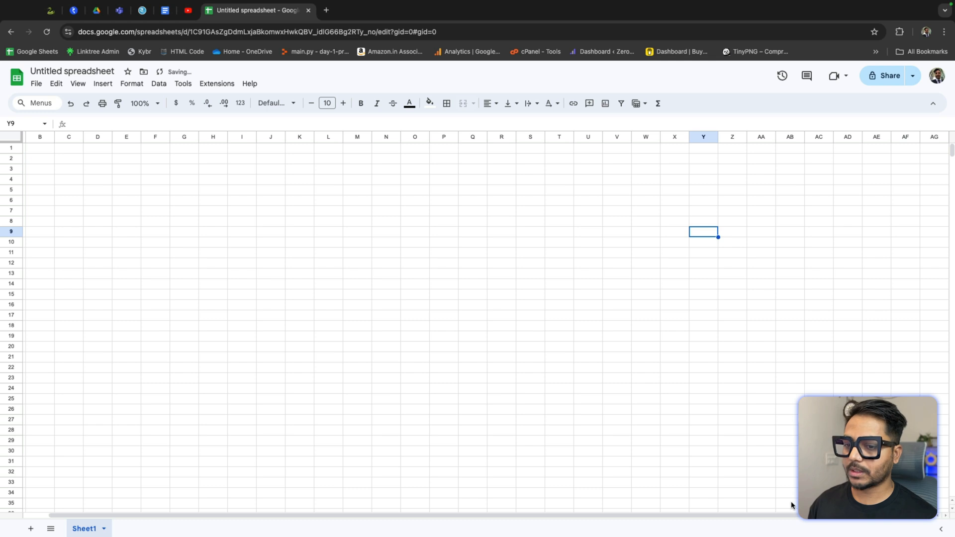
Step: Narrow all columns slightly so more columns fit in the window
{"action": "left_click_drag", "start_coordinate": [763, 516], "coordinate": [639, 518]}
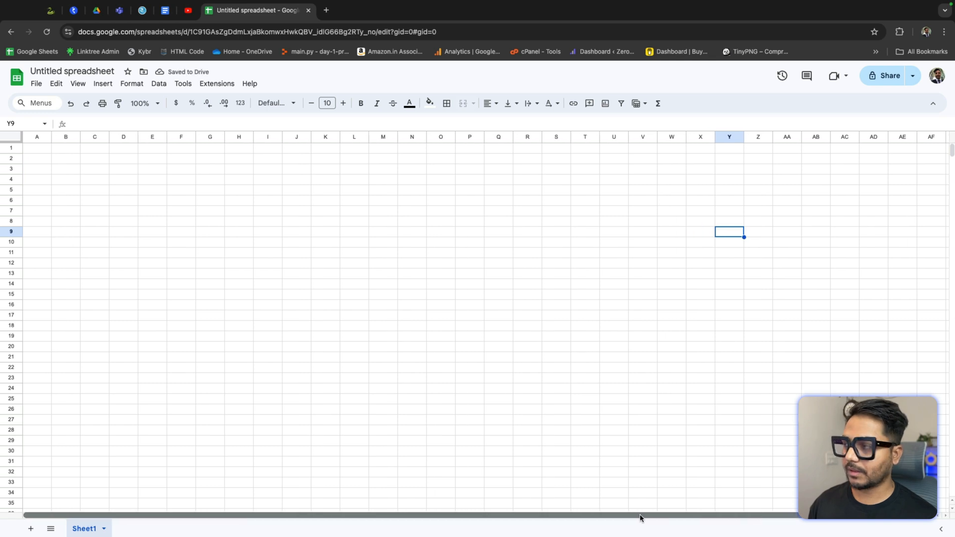
{"action": "left_click", "coordinate": [18, 137]}
{"action": "left_click_drag", "start_coordinate": [50, 133], "coordinate": [48, 134]}
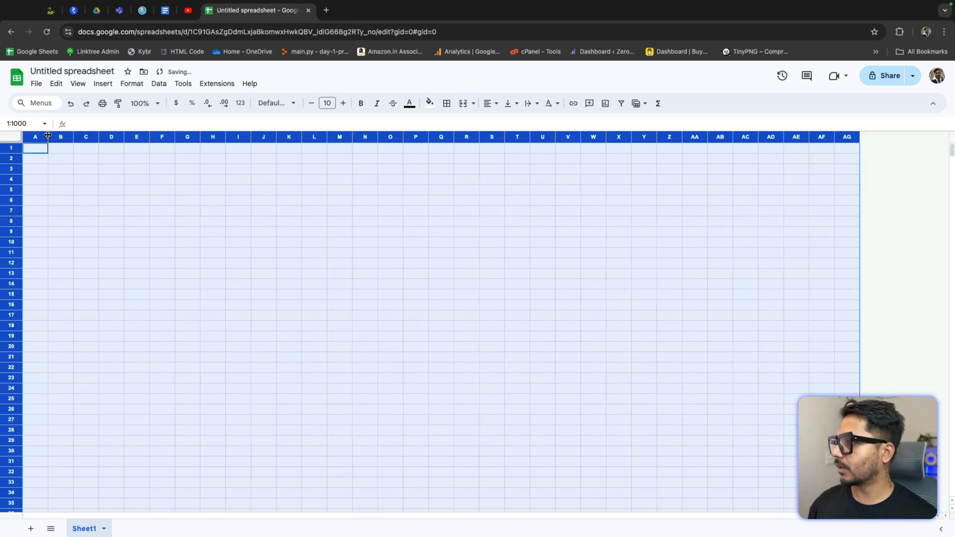
{"action": "left_click", "coordinate": [322, 217]}
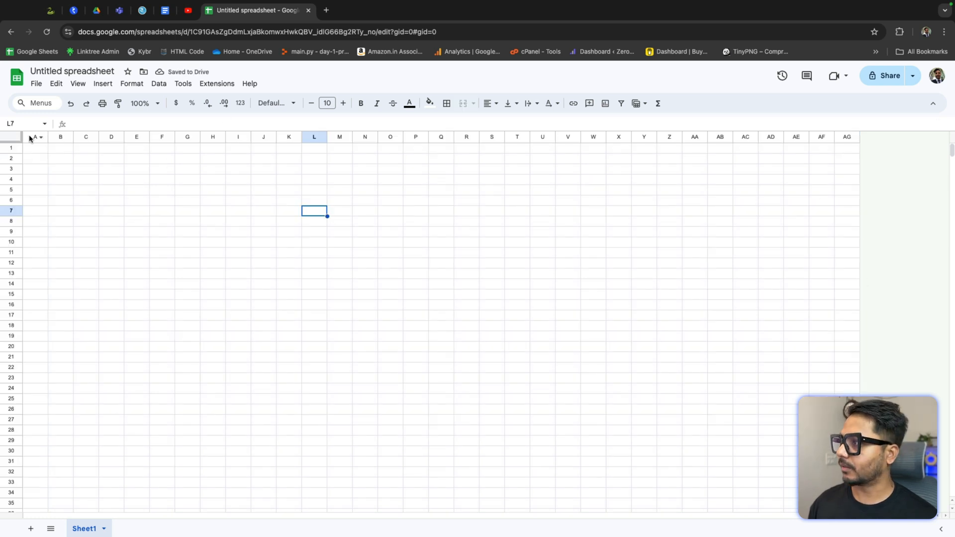
Step: Resize all columns a little wider so columns A through AG fill the window width
{"action": "left_click", "coordinate": [15, 138]}
{"action": "left_click_drag", "start_coordinate": [47, 135], "coordinate": [50, 134]}
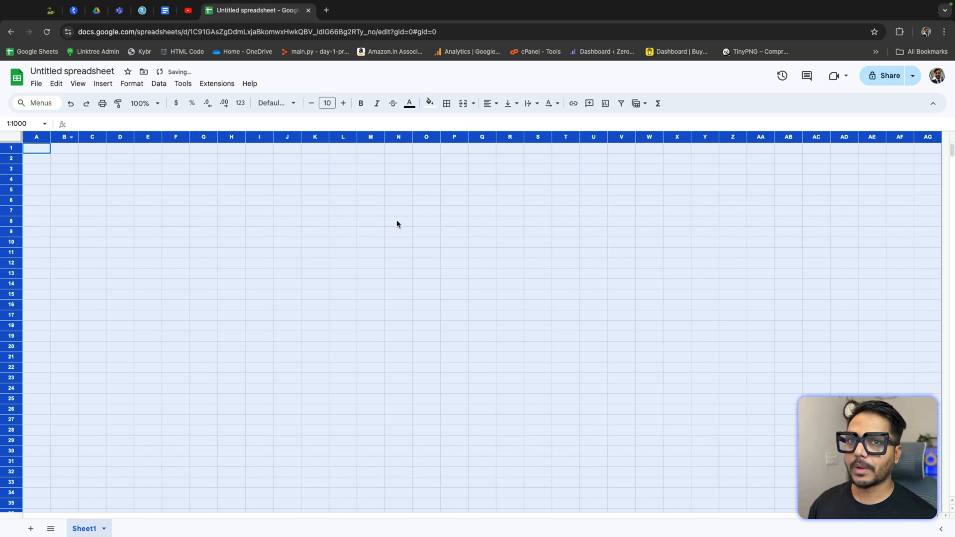
{"action": "left_click", "coordinate": [504, 254]}
{"action": "left_click", "coordinate": [120, 178]}
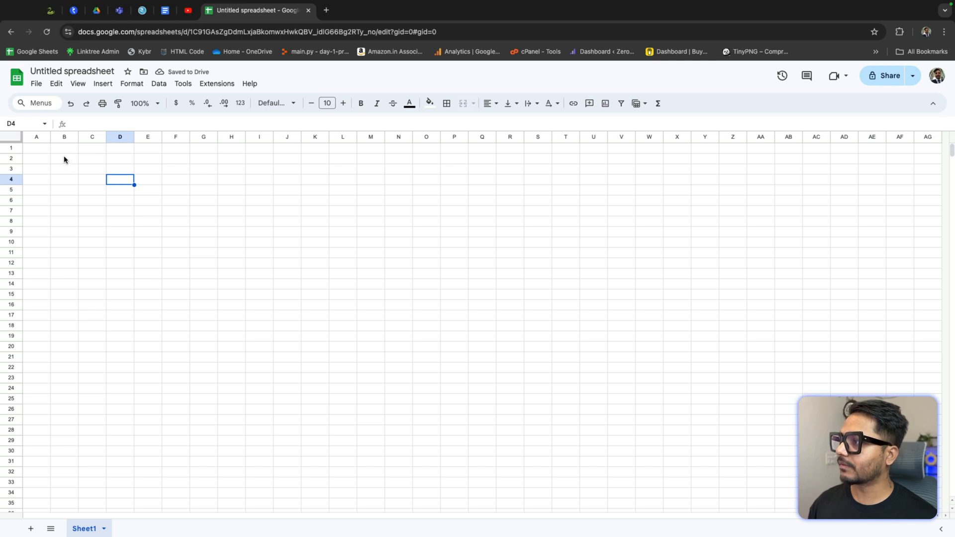
{"action": "left_click_drag", "start_coordinate": [64, 160], "coordinate": [601, 156]}
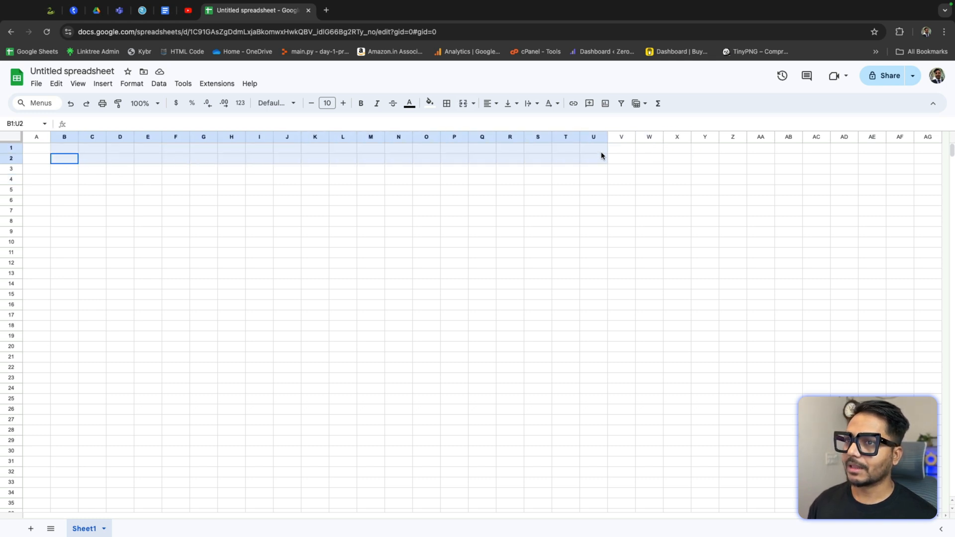
{"action": "left_click", "coordinate": [561, 177]}
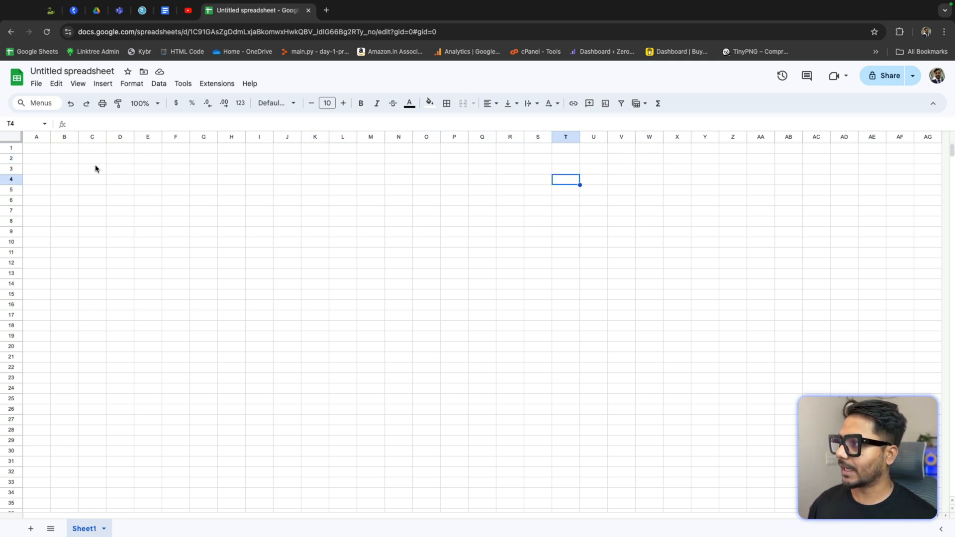
{"action": "left_click_drag", "start_coordinate": [94, 160], "coordinate": [789, 160]}
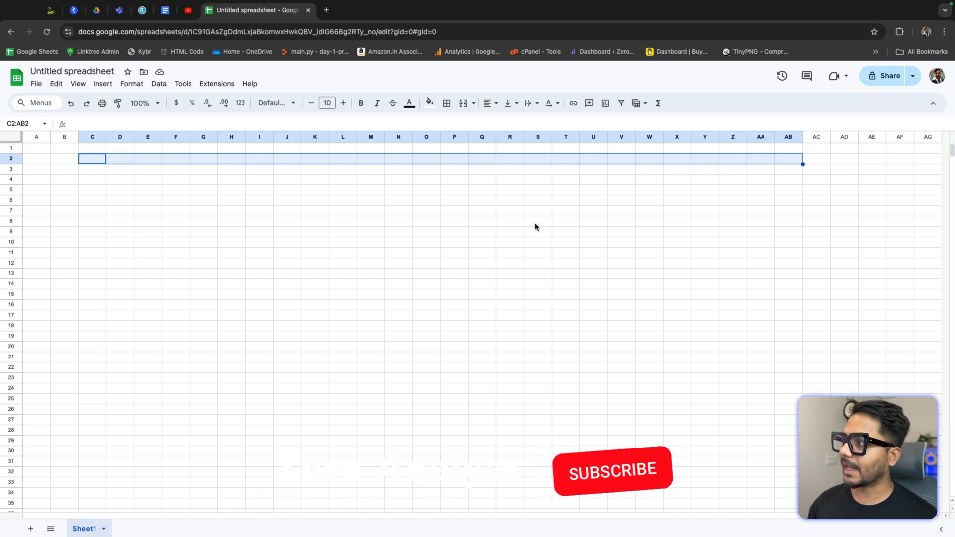
{"action": "left_click", "coordinate": [534, 224]}
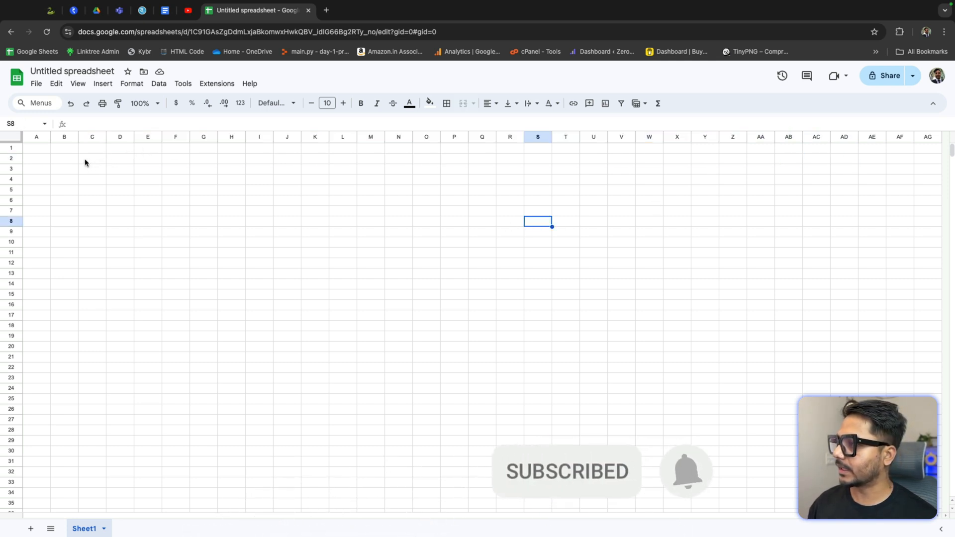
{"action": "left_click_drag", "start_coordinate": [85, 159], "coordinate": [213, 164]}
{"action": "left_click", "coordinate": [159, 191]}
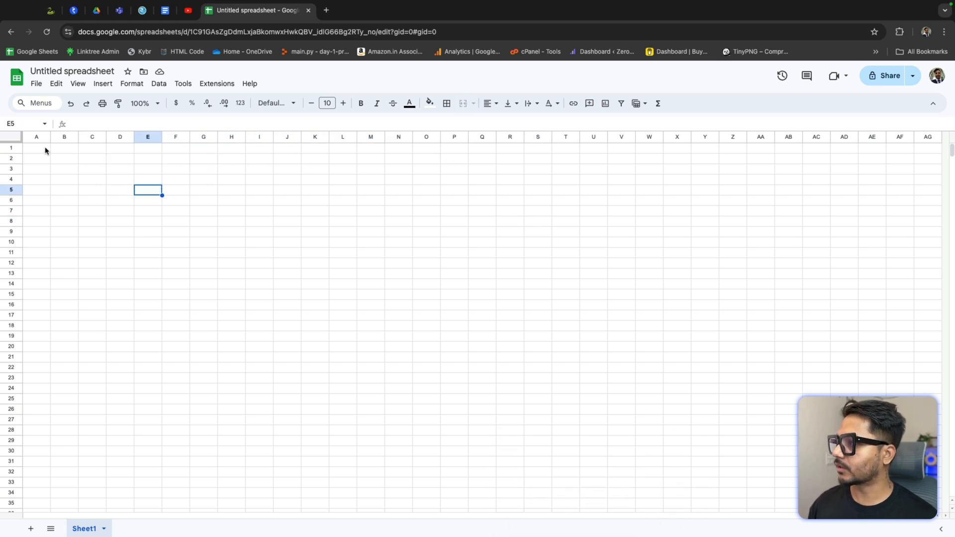
{"action": "left_click_drag", "start_coordinate": [58, 157], "coordinate": [65, 244]}
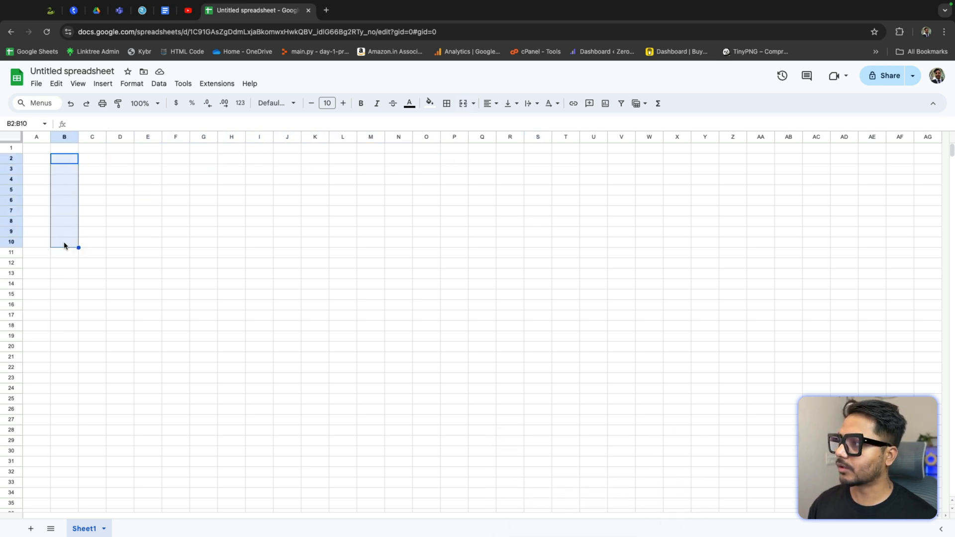
Step: Merge cells C2 through AE2 into one title cell and make row 2 taller
{"action": "left_click_drag", "start_coordinate": [95, 160], "coordinate": [865, 165]}
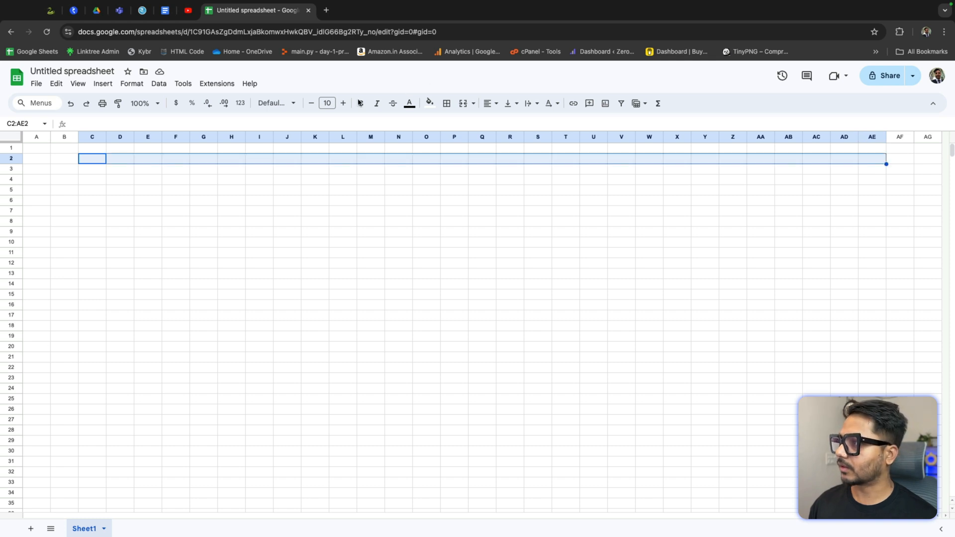
{"action": "left_click", "coordinate": [463, 104]}
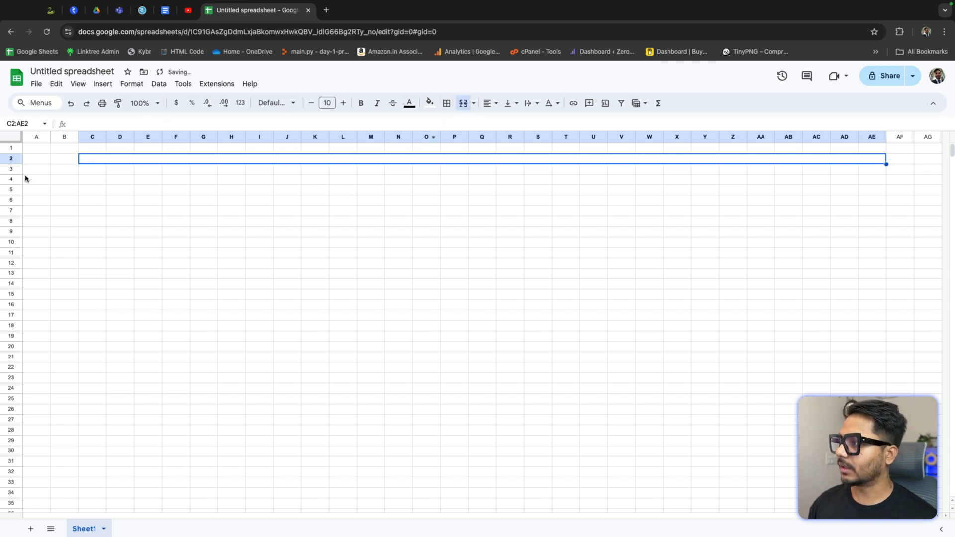
{"action": "left_click_drag", "start_coordinate": [13, 162], "coordinate": [14, 173]}
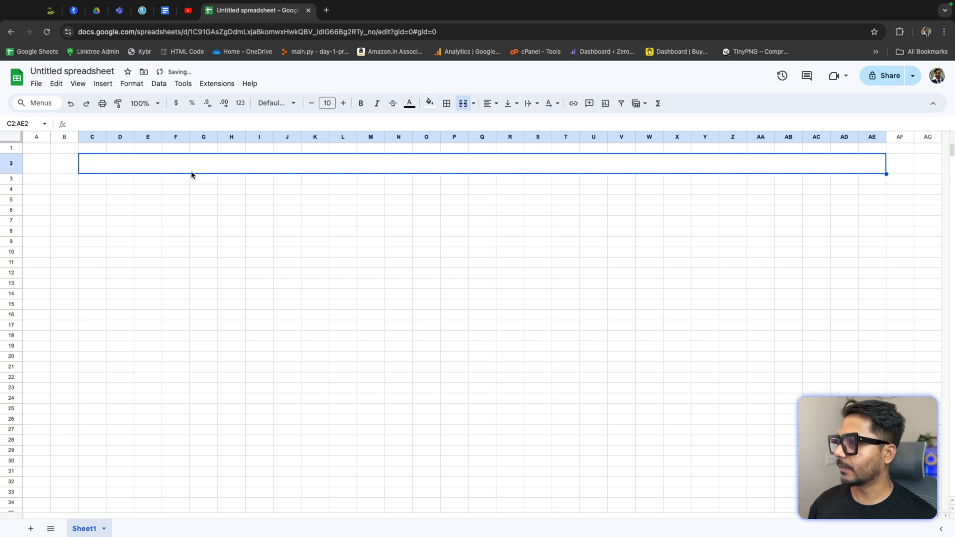
Step: Enter the title October Goal Tracker in the merged cell
{"action": "left_click", "coordinate": [287, 165]}
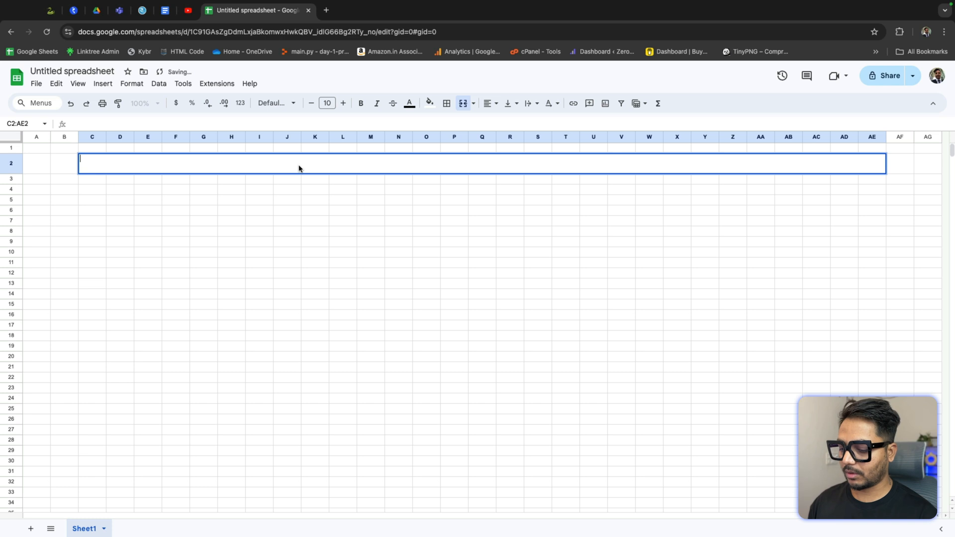
{"action": "type", "text": "October"}
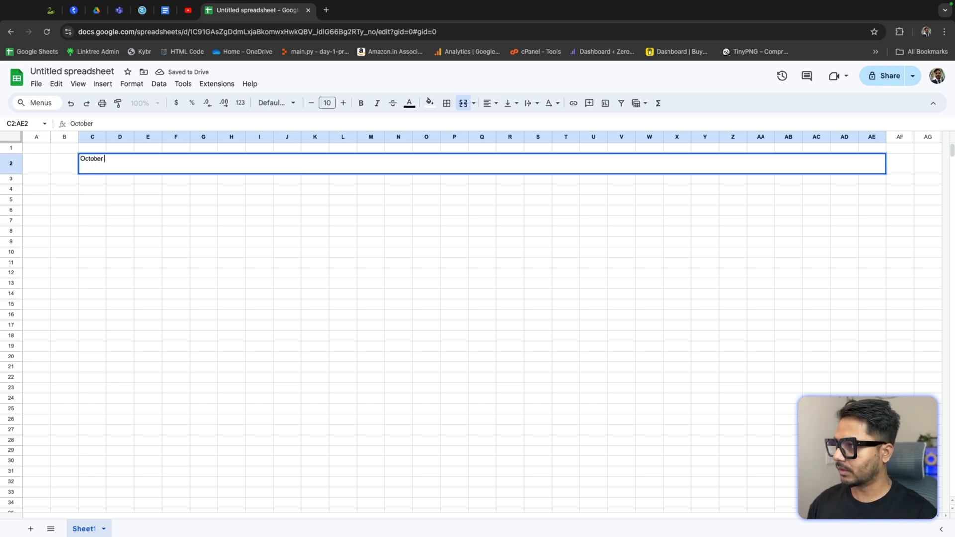
{"action": "type", "text": " Goal Tra"}
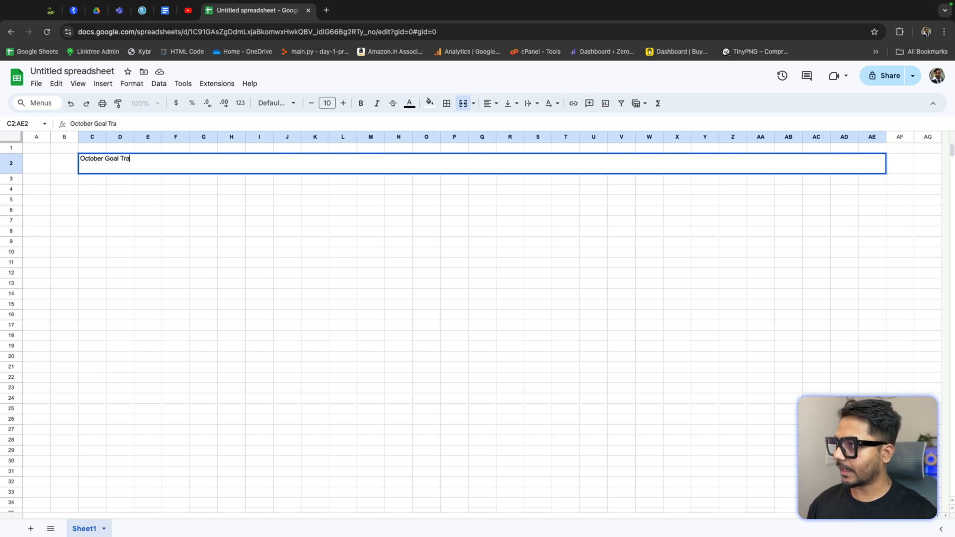
{"action": "type", "text": "cker"}
{"action": "key", "text": "Return"}
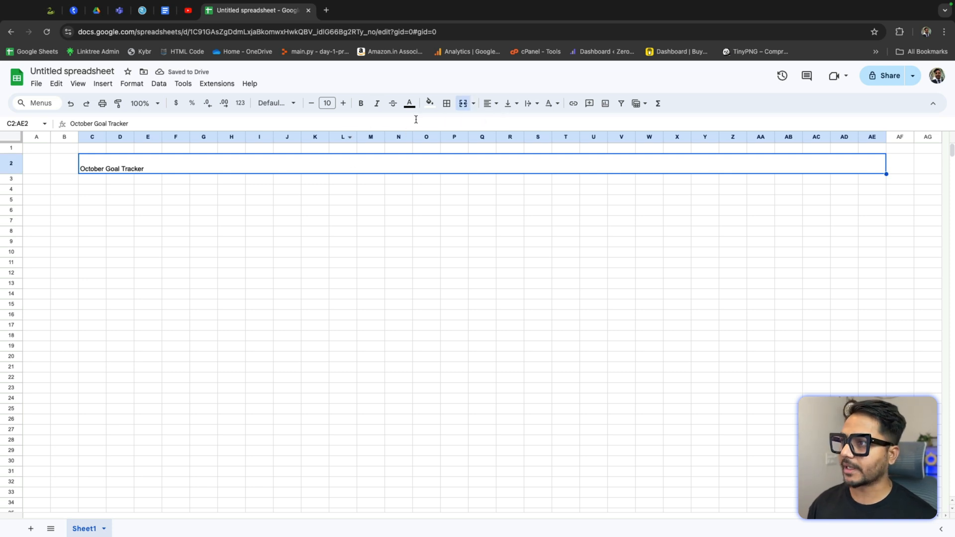
Step: Set the title's font size to 18 and centre it horizontally
{"action": "left_click", "coordinate": [331, 104]}
{"action": "type", "text": "1"}
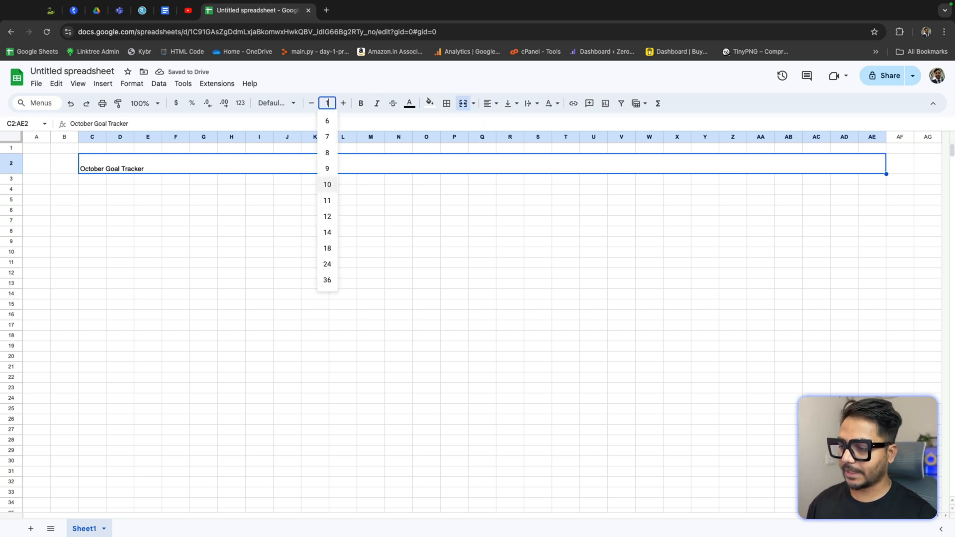
{"action": "type", "text": "8"}
{"action": "key", "text": "Return"}
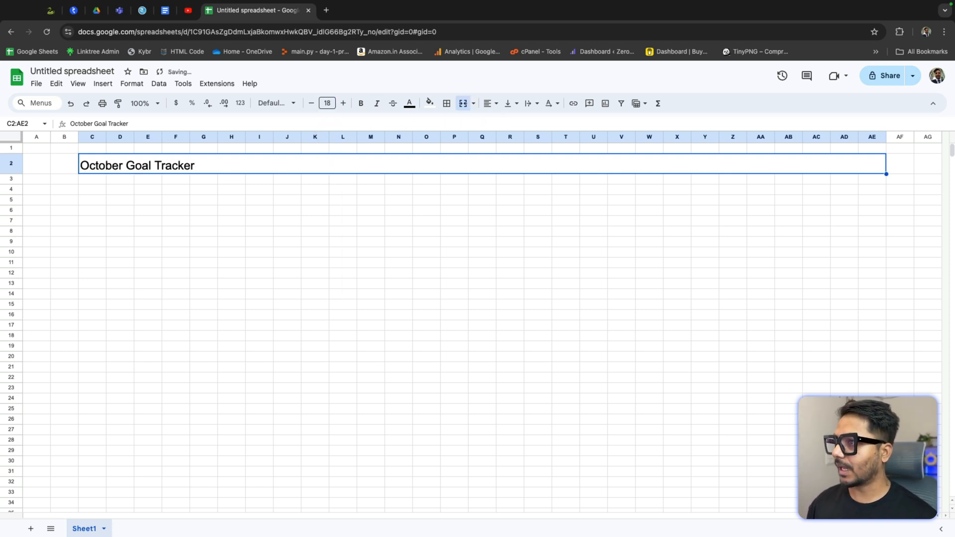
{"action": "left_click", "coordinate": [488, 104]}
{"action": "left_click", "coordinate": [505, 122]}
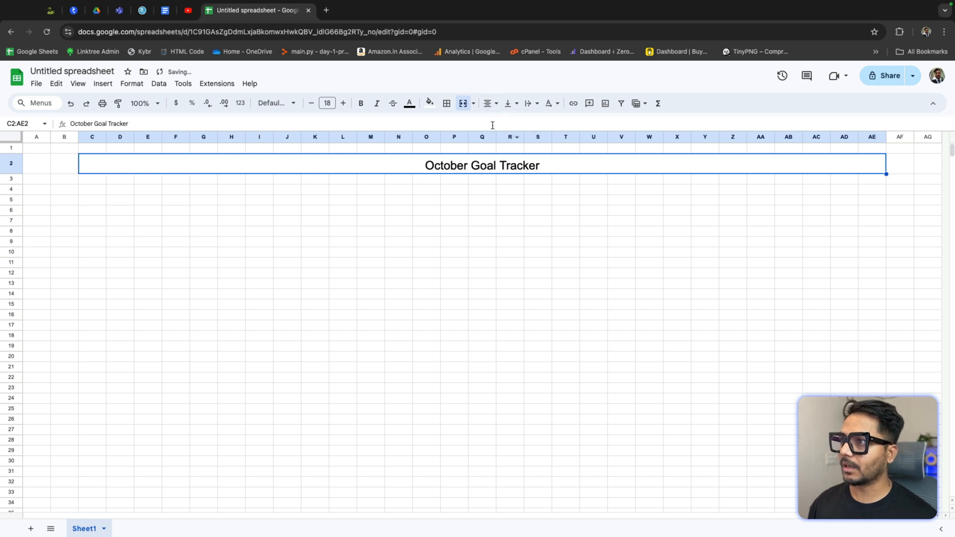
Step: Change the title to bold Caveat font at size 22
{"action": "left_click", "coordinate": [274, 103]}
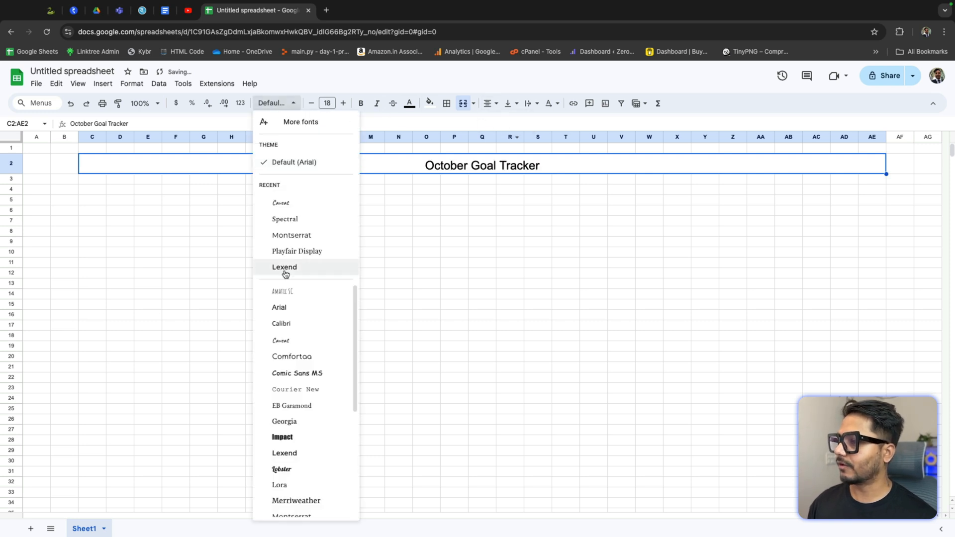
{"action": "left_click", "coordinate": [304, 203]}
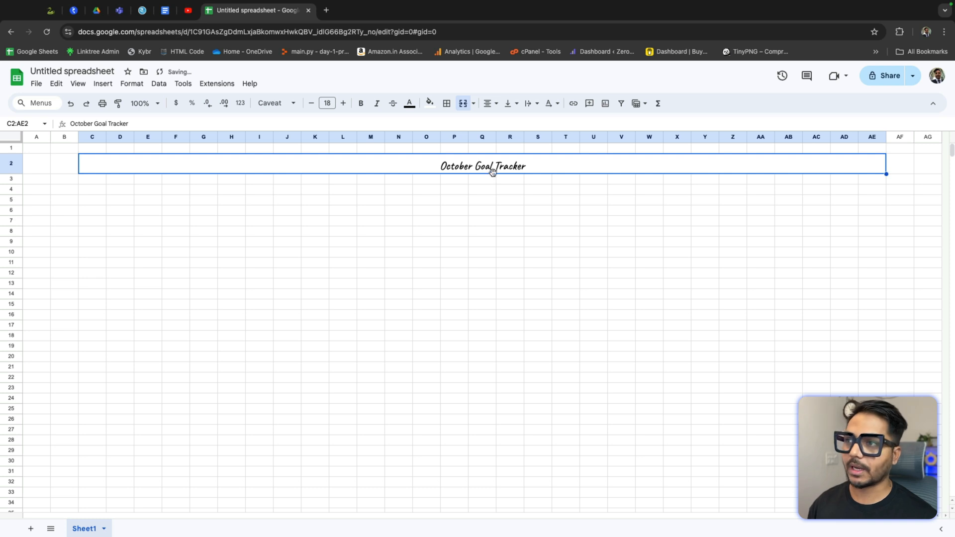
{"action": "left_click", "coordinate": [361, 103]}
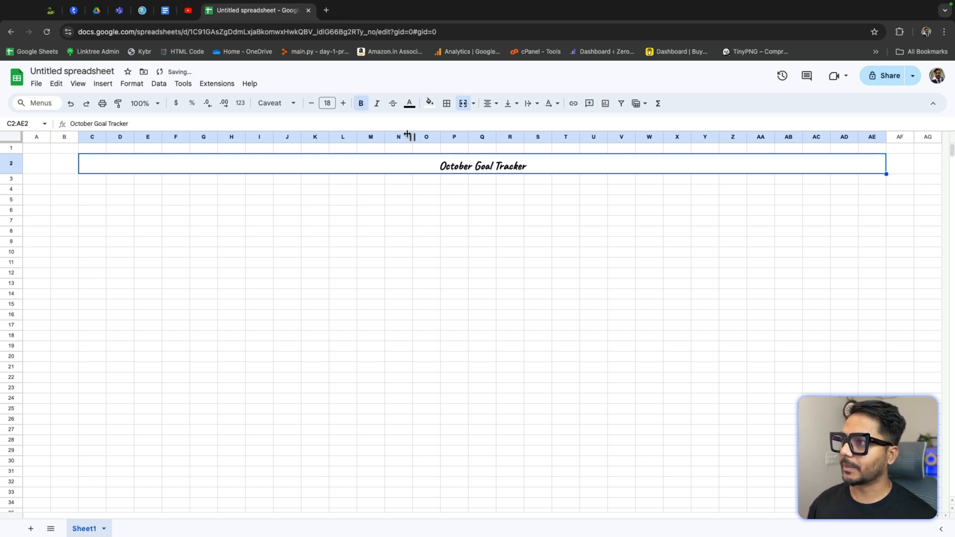
{"action": "left_click", "coordinate": [327, 103]}
{"action": "type", "text": "22"}
{"action": "key", "text": "Return"}
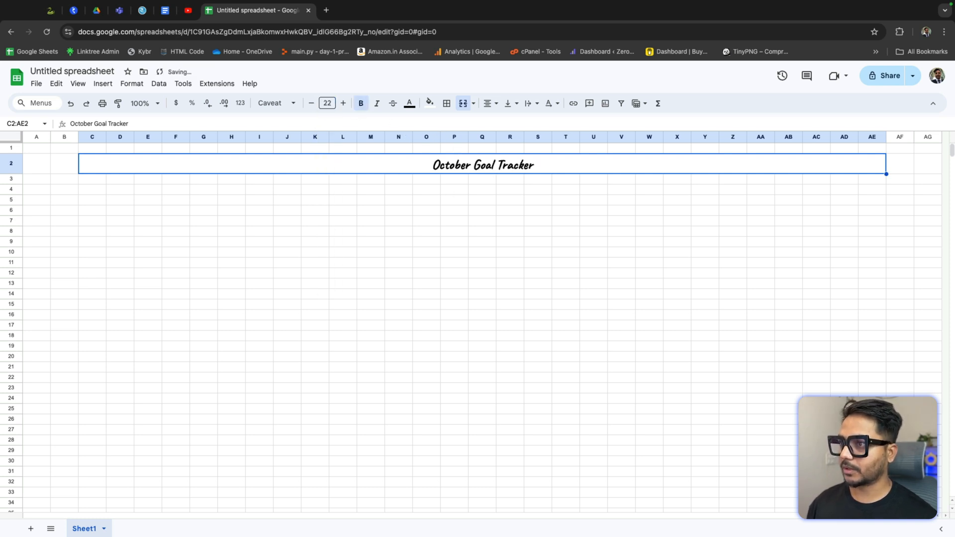
{"action": "left_click", "coordinate": [530, 220]}
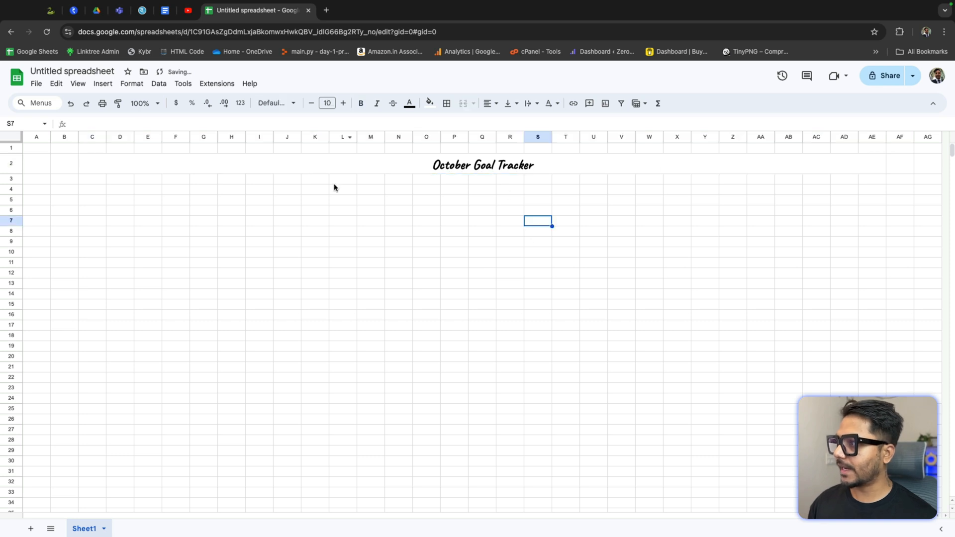
{"action": "left_click", "coordinate": [140, 163]}
{"action": "left_click", "coordinate": [621, 221]}
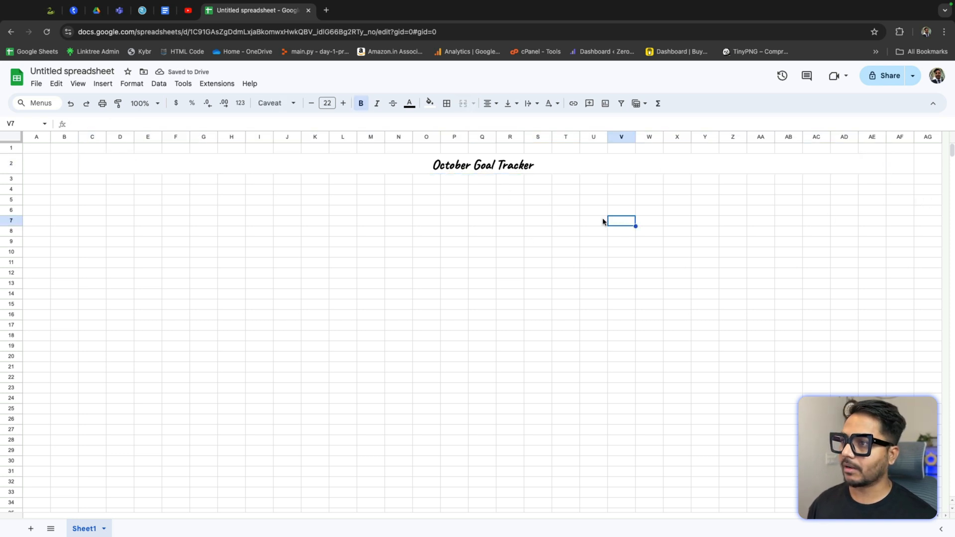
{"action": "left_click", "coordinate": [319, 165]}
{"action": "left_click", "coordinate": [314, 200]}
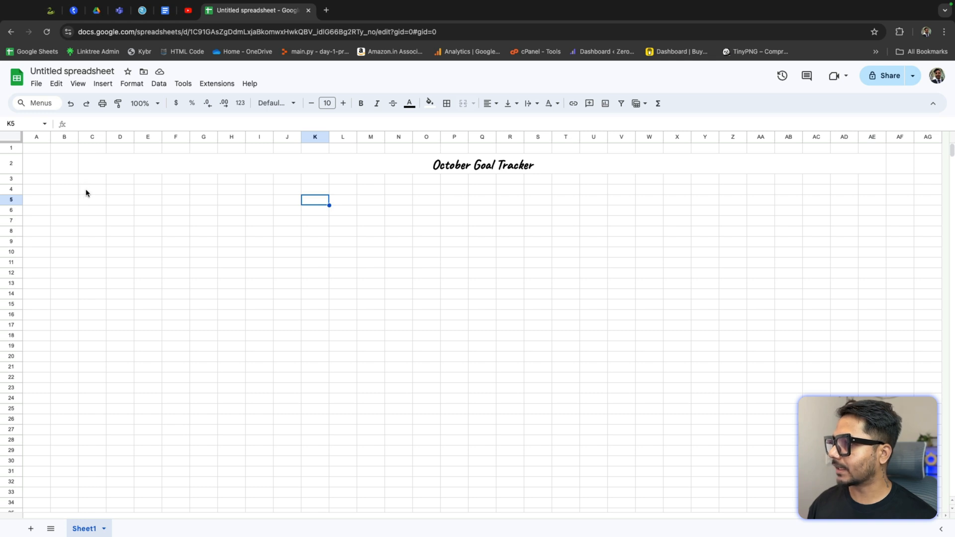
{"action": "left_click_drag", "start_coordinate": [62, 179], "coordinate": [907, 272]}
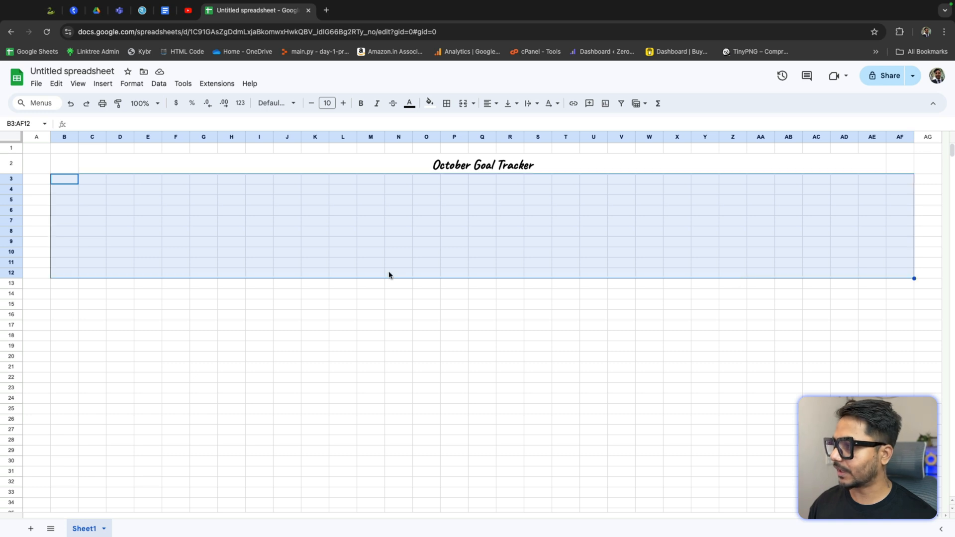
Step: Enter the header Task in cell B13 of column B
{"action": "left_click", "coordinate": [73, 283]}
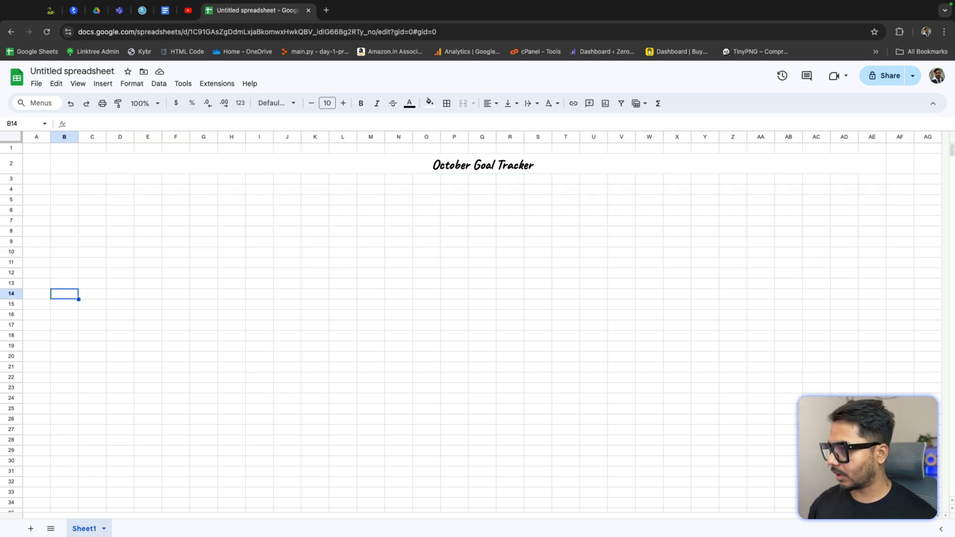
{"action": "type", "text": "Task"}
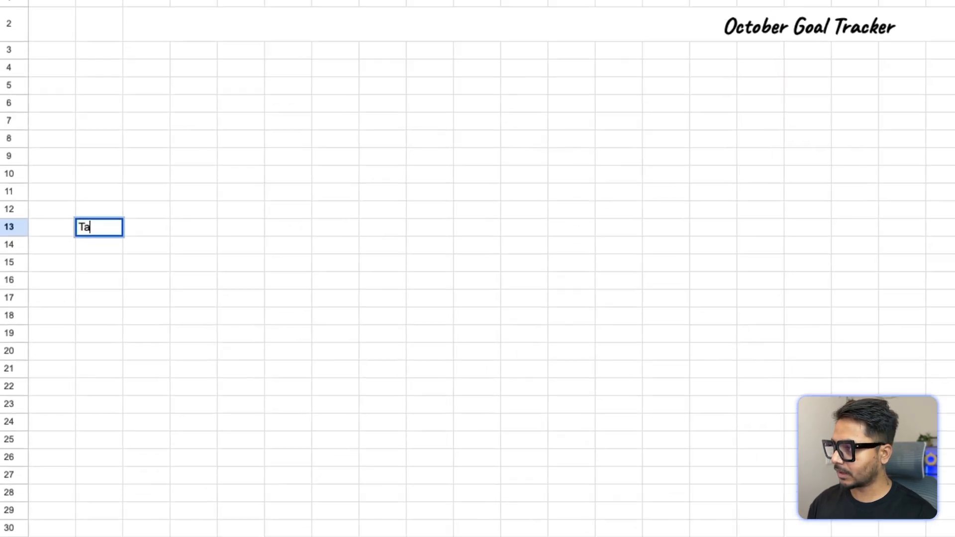
{"action": "key", "text": "Return"}
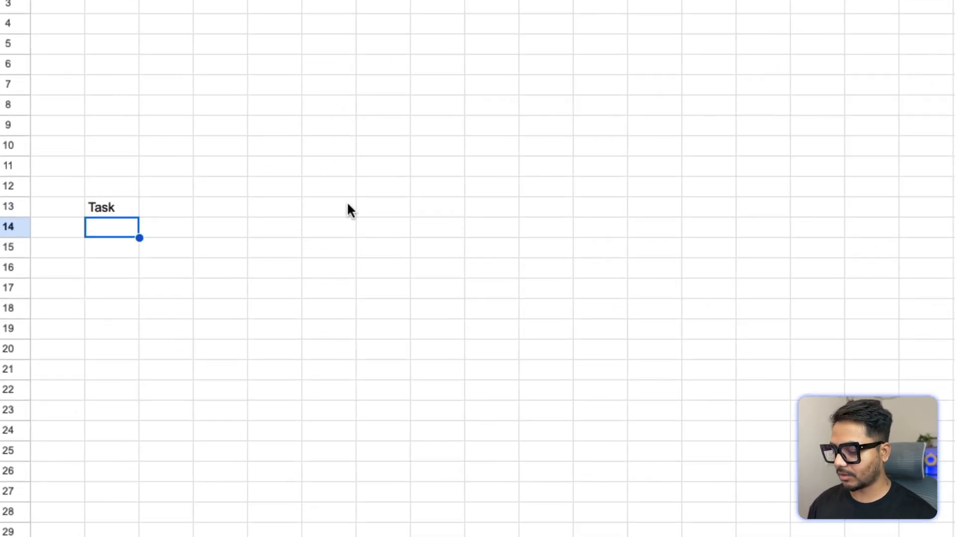
Step: Enter Meditation T1 in the cell below the Task header
{"action": "type", "text": "MCQ"}
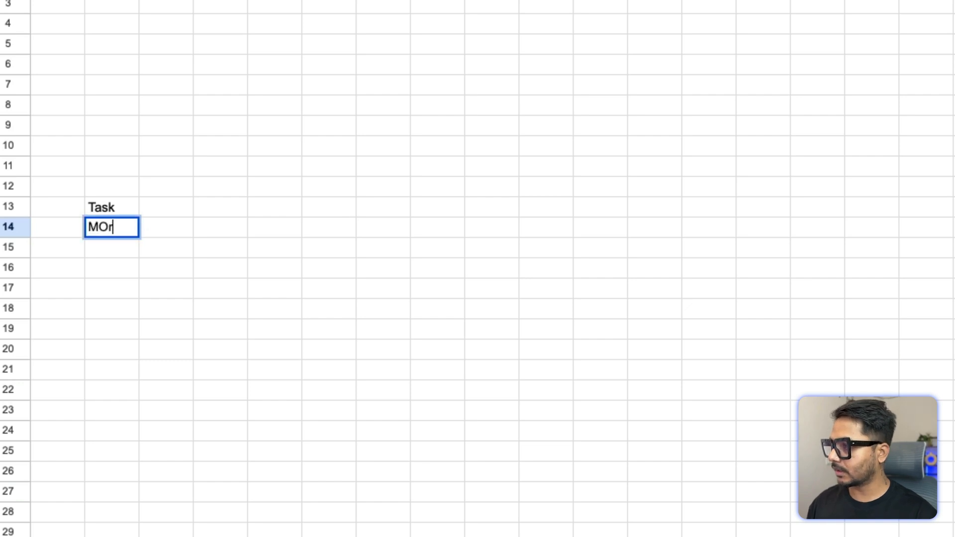
{"action": "key", "text": "BackSpace"}
{"action": "key", "text": "BackSpace"}
{"action": "key", "text": "BackSpace"}
{"action": "type", "text": "Me"}
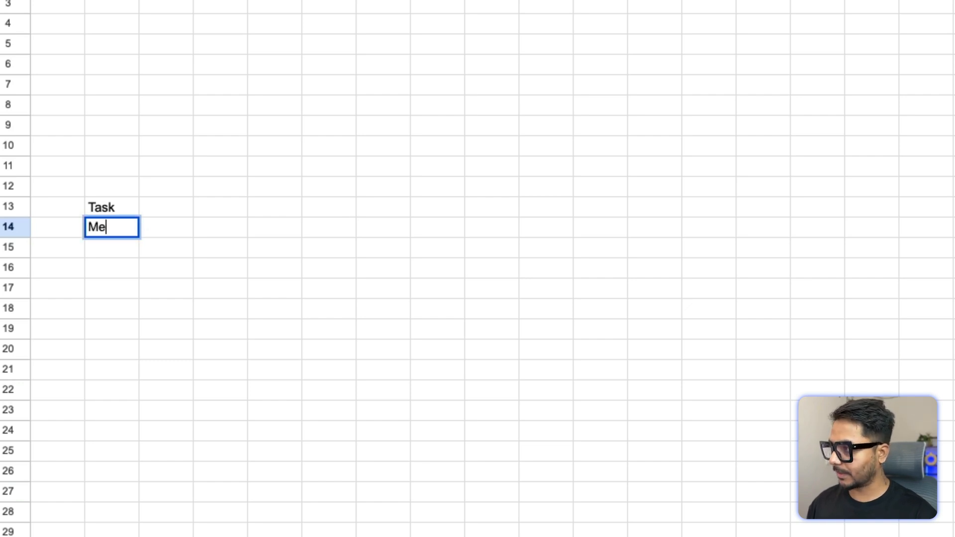
{"action": "type", "text": "ditation"}
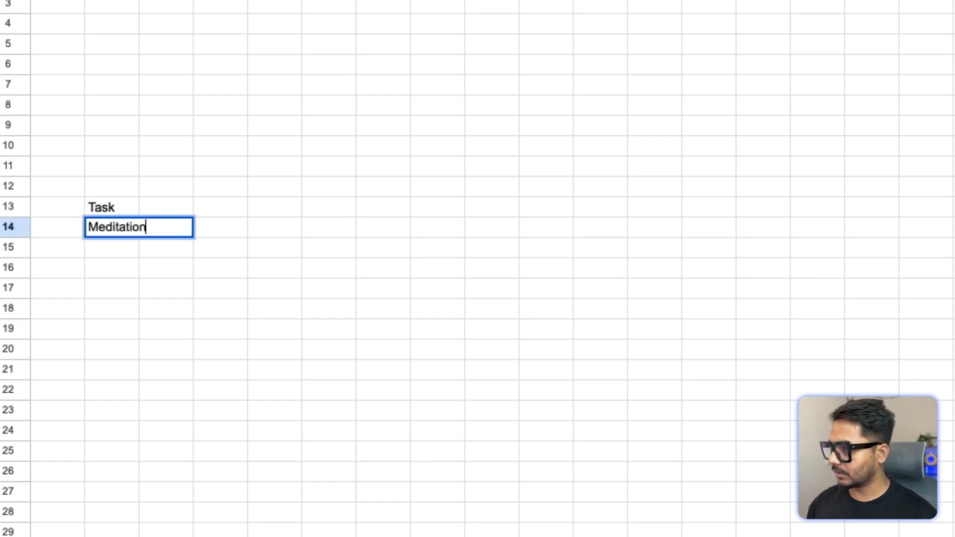
{"action": "type", "text": " T1"}
{"action": "key", "text": "Return"}
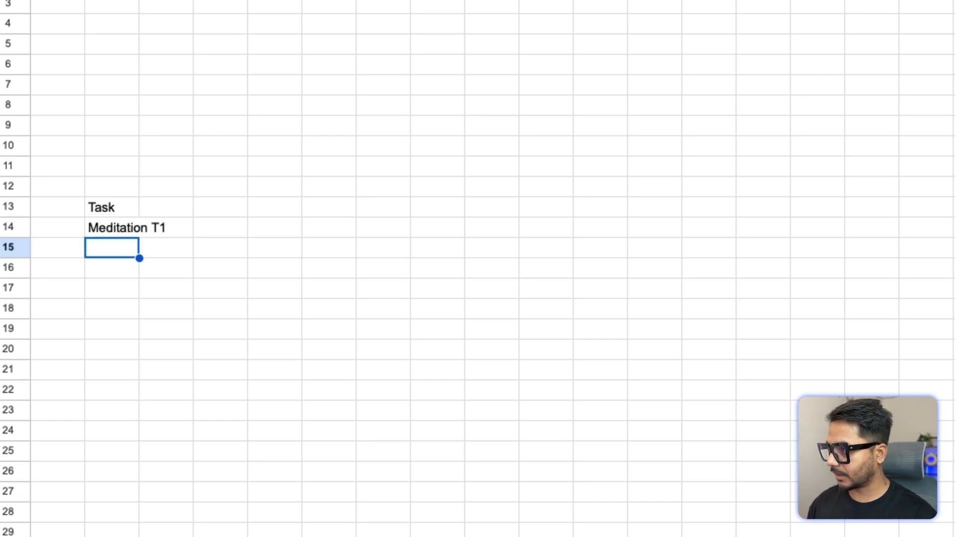
Step: Enter Morning Learning T2 and Morning Learning T3 in the two cells below Meditation T1
{"action": "type", "text": "Morning Learning "}
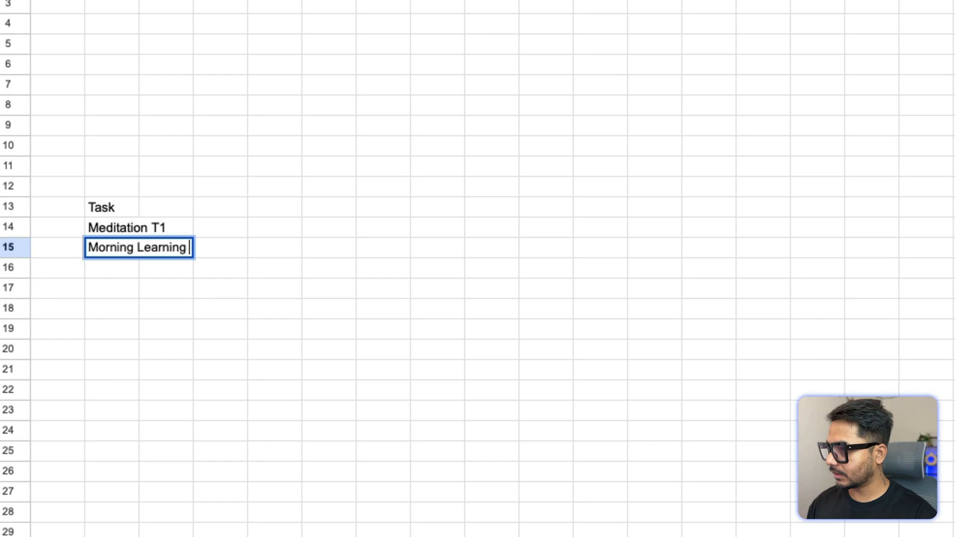
{"action": "type", "text": "T2"}
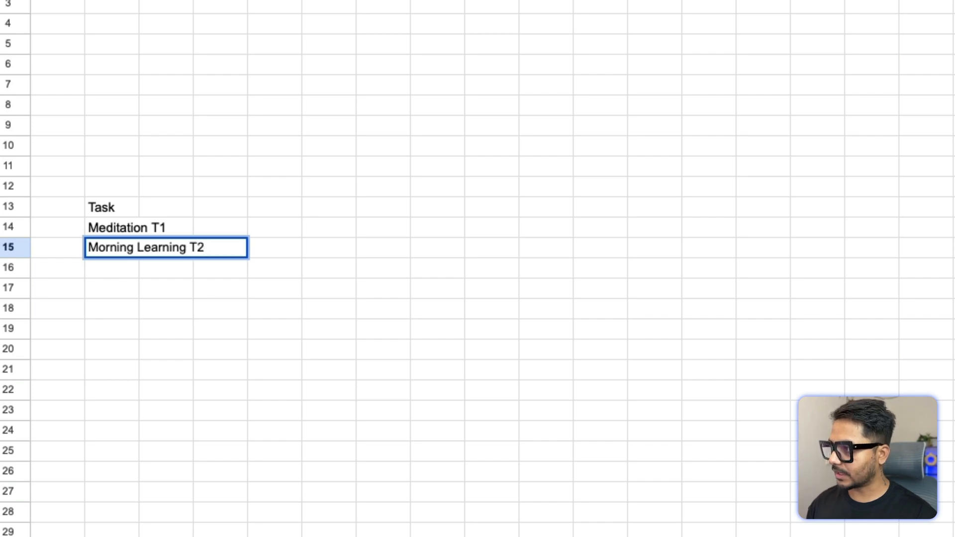
{"action": "key", "text": "Return"}
{"action": "type", "text": "M"}
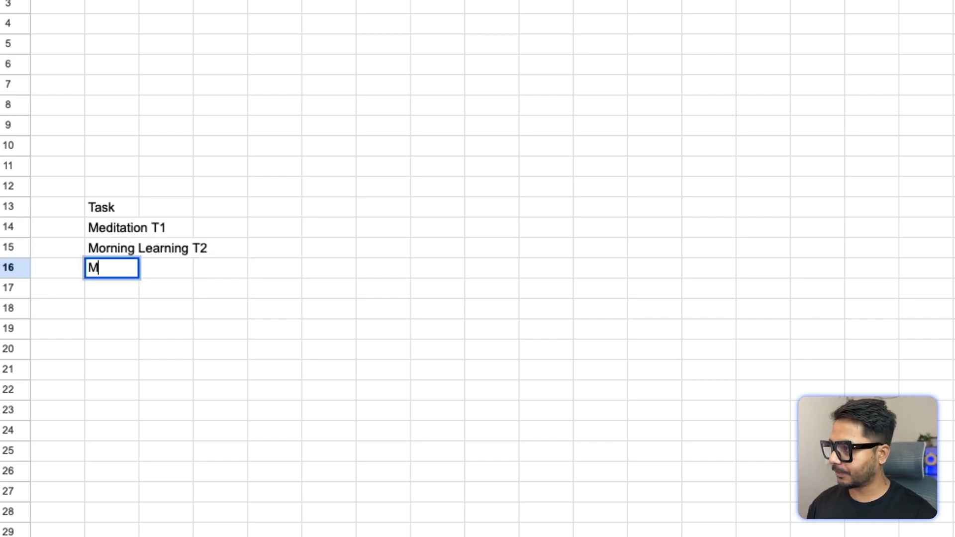
{"action": "type", "text": "orning Learning T3"}
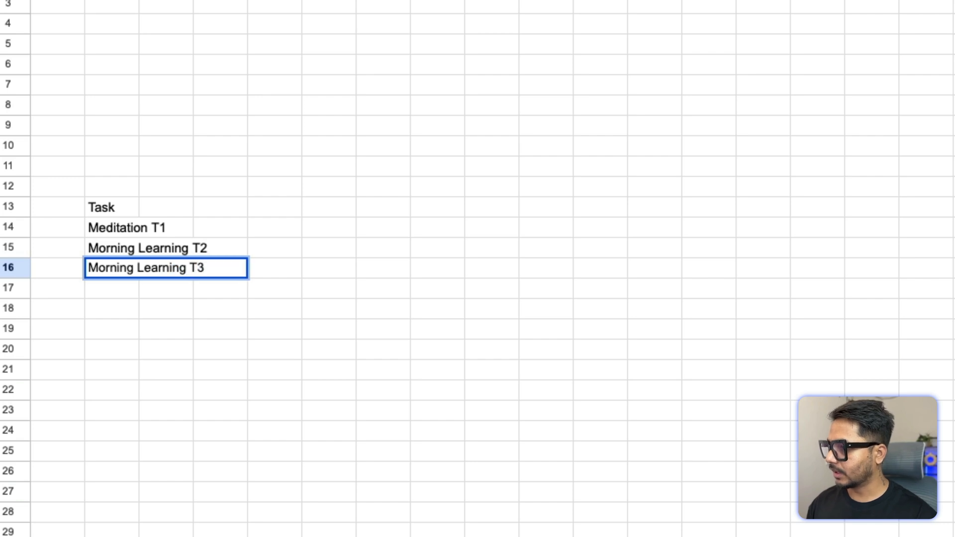
{"action": "key", "text": "Return"}
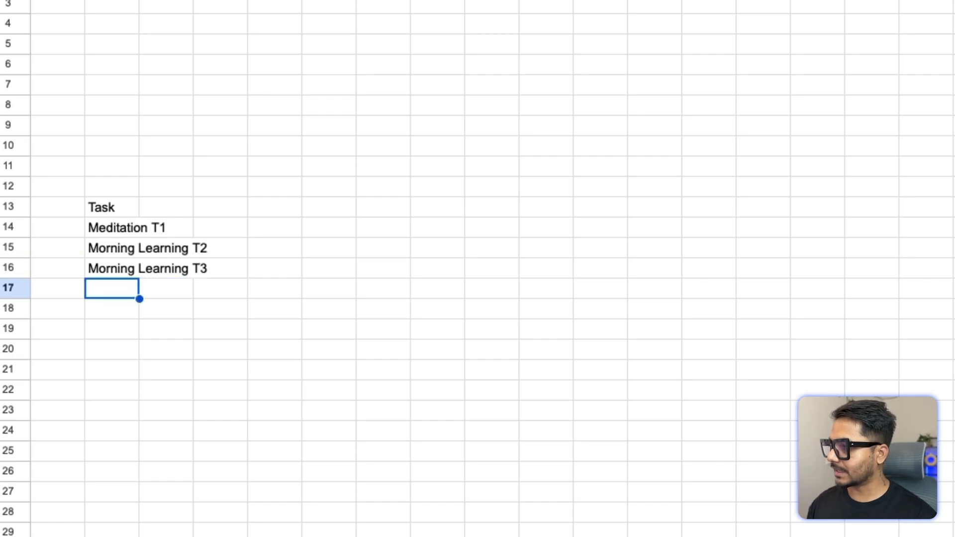
Step: Enter Book Reading T4 in the next task cell of column B
{"action": "left_click", "coordinate": [111, 248]}
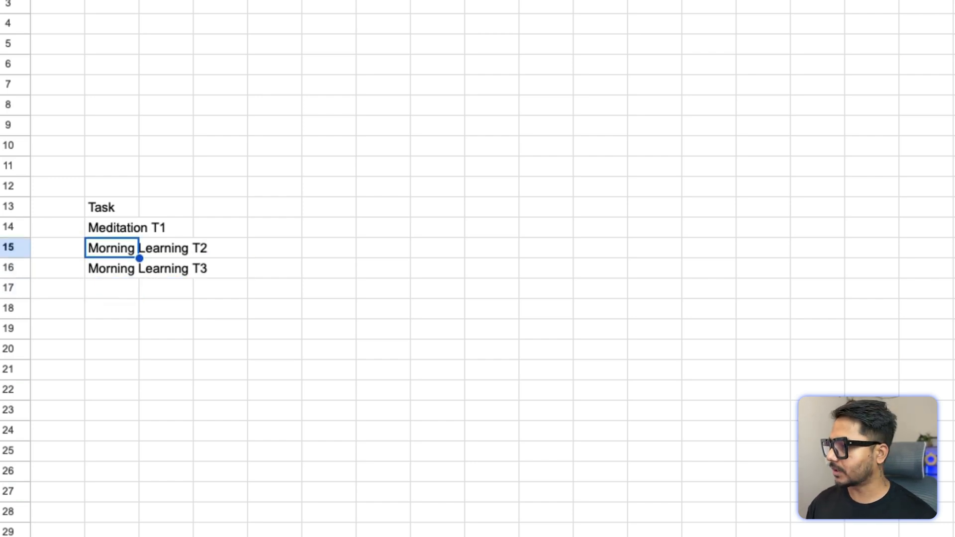
{"action": "left_click", "coordinate": [111, 227]}
{"action": "left_click", "coordinate": [111, 248]}
{"action": "left_click", "coordinate": [112, 268], "text": "shift"}
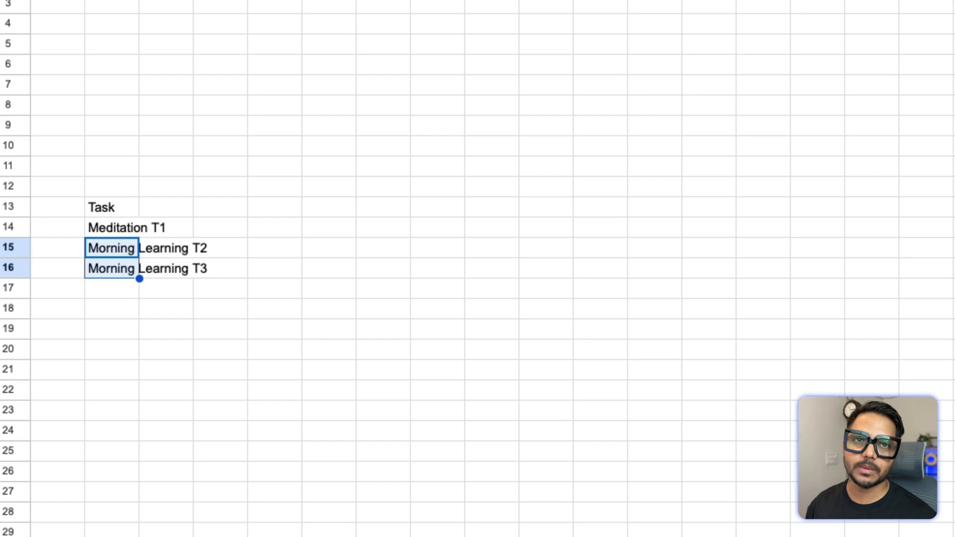
{"action": "left_click", "coordinate": [111, 268]}
{"action": "left_click", "coordinate": [111, 289]}
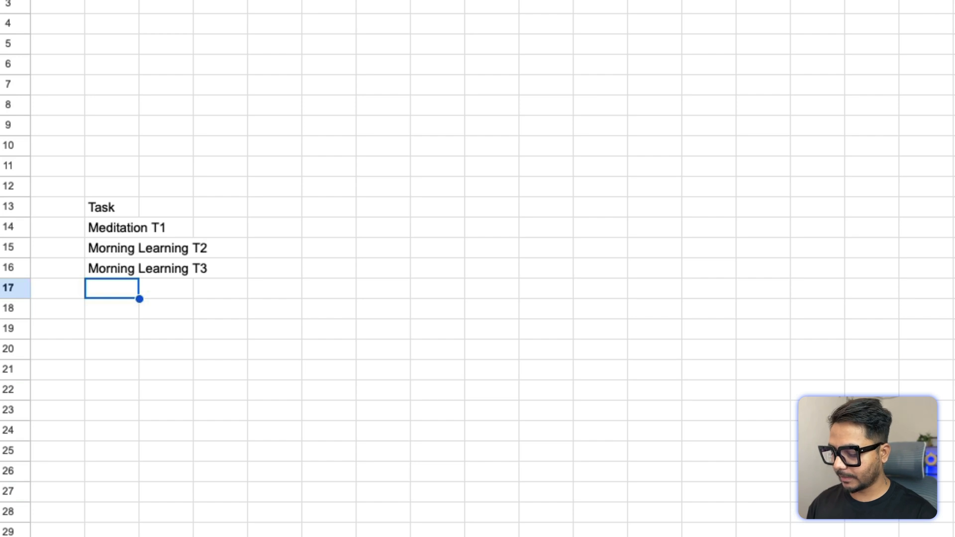
{"action": "type", "text": "B"}
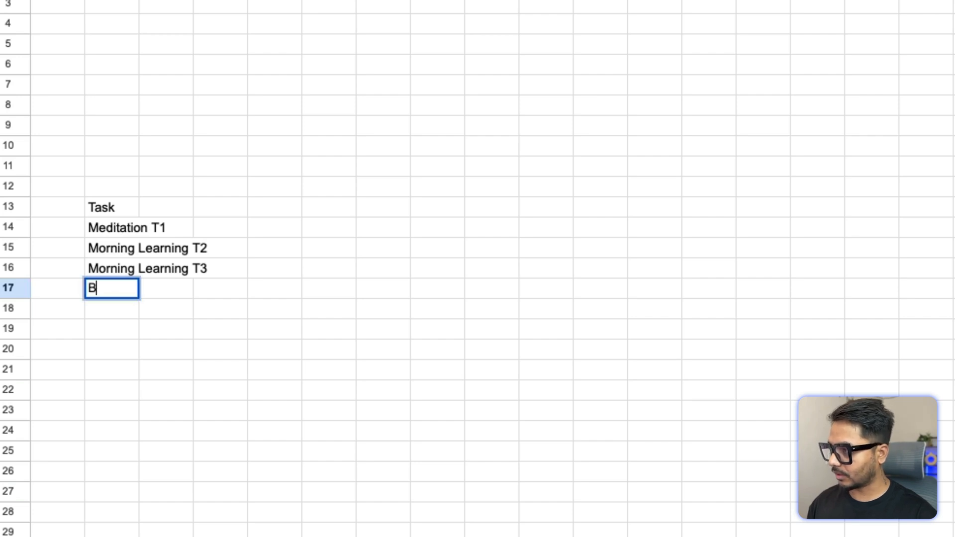
{"action": "type", "text": "ook Reading T4"}
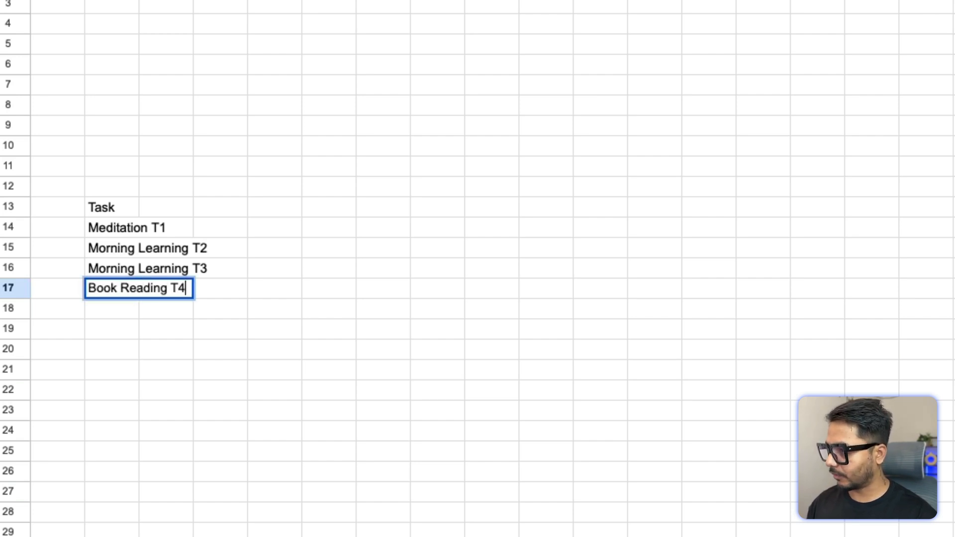
{"action": "key", "text": "Return"}
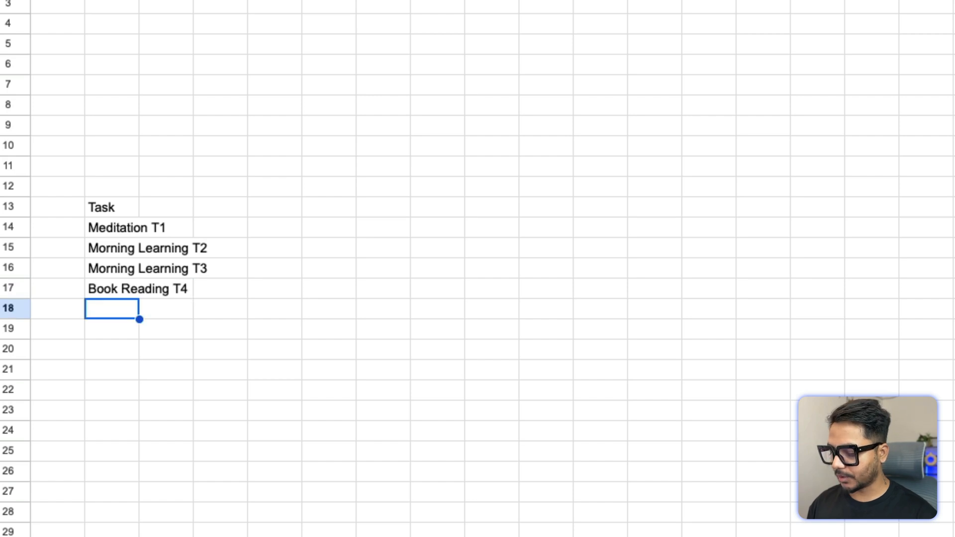
Step: Enter Evening Learning T5 and Evening Learning T6 in the next two task cells
{"action": "type", "text": "Evening "}
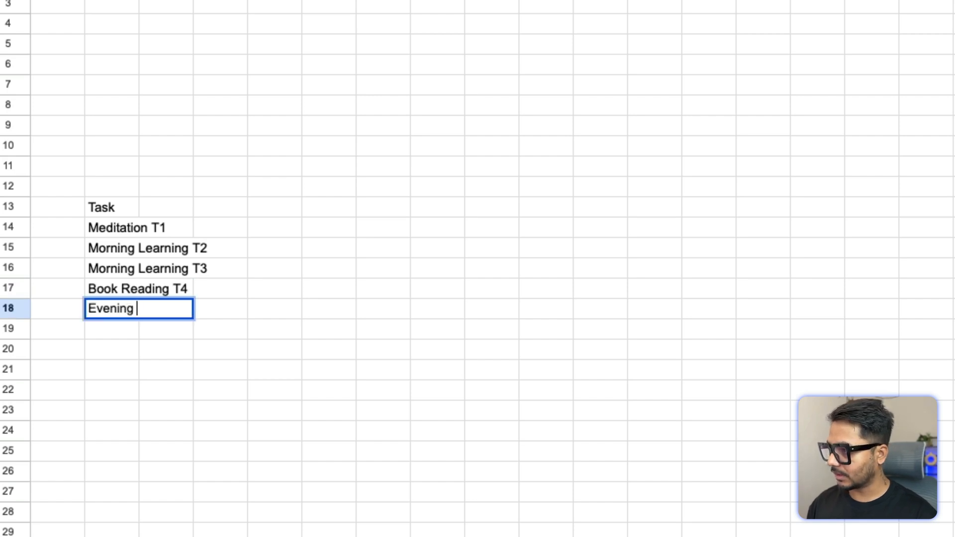
{"action": "type", "text": "Learning T"}
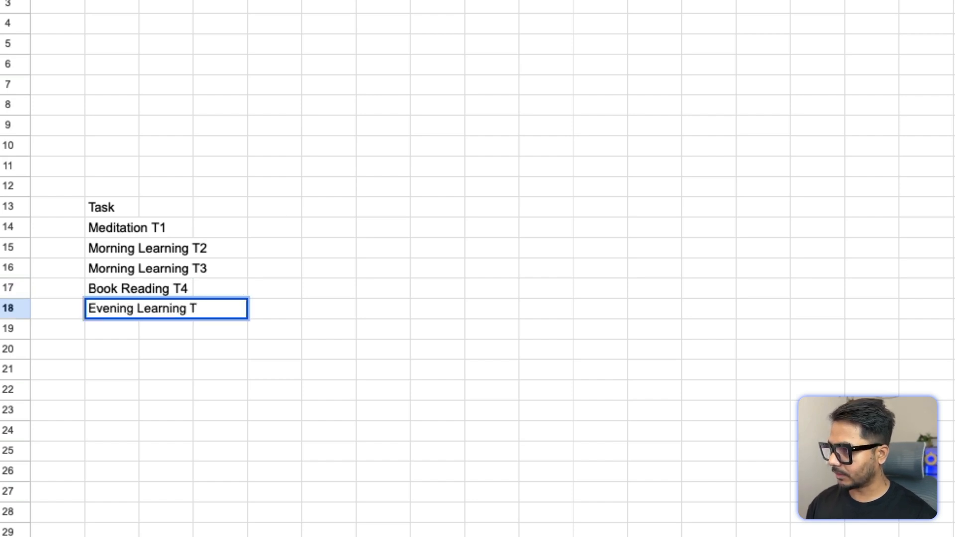
{"action": "type", "text": "5"}
{"action": "key", "text": "Return"}
{"action": "type", "text": "Eve"}
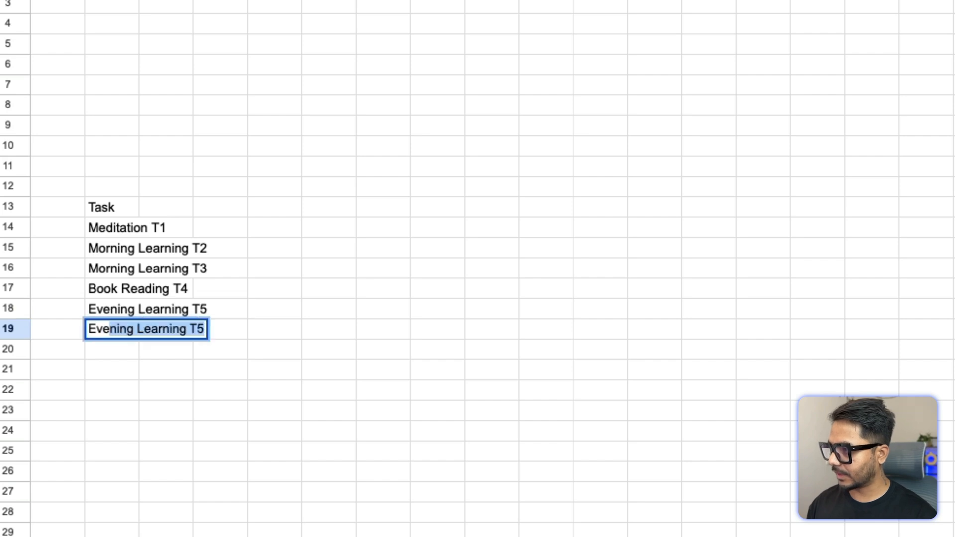
{"action": "type", "text": "ning Learning T"}
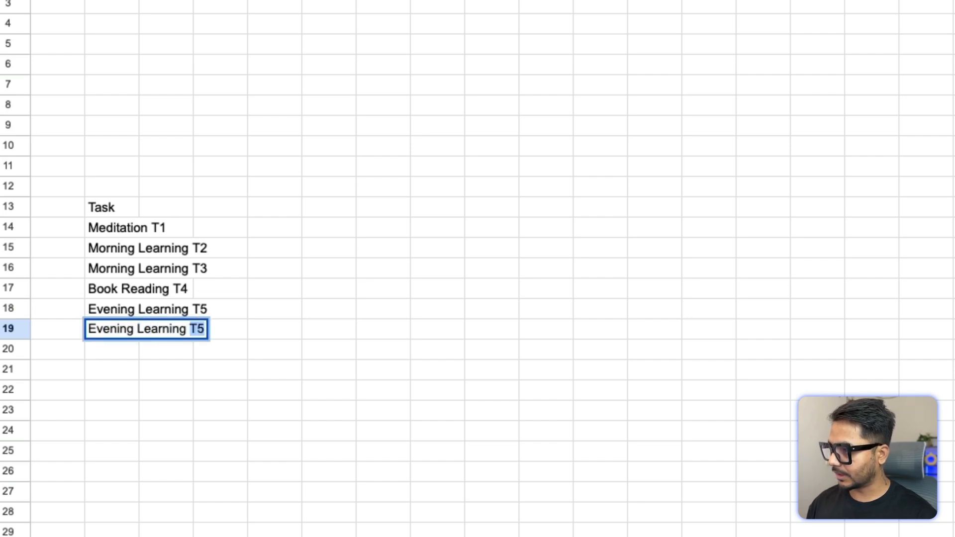
{"action": "type", "text": "6"}
{"action": "key", "text": "Return"}
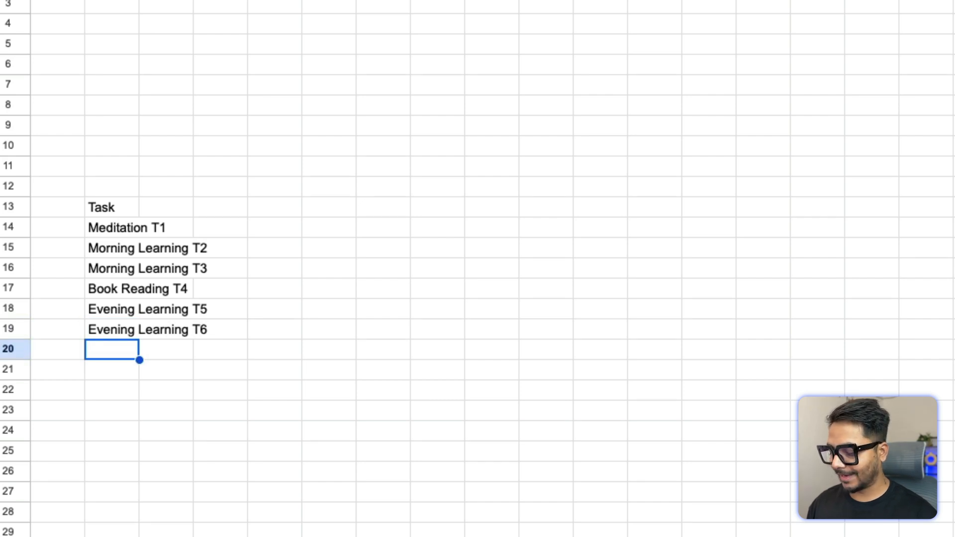
Step: Enter Next Day Planning T6 below the Evening Learning tasks
{"action": "type", "text": "Next Day Pla"}
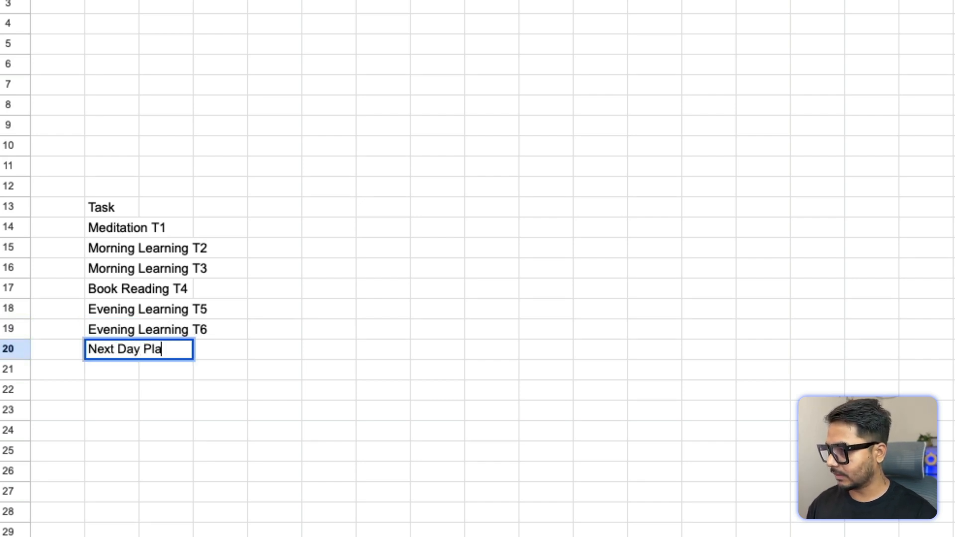
{"action": "type", "text": "nning T"}
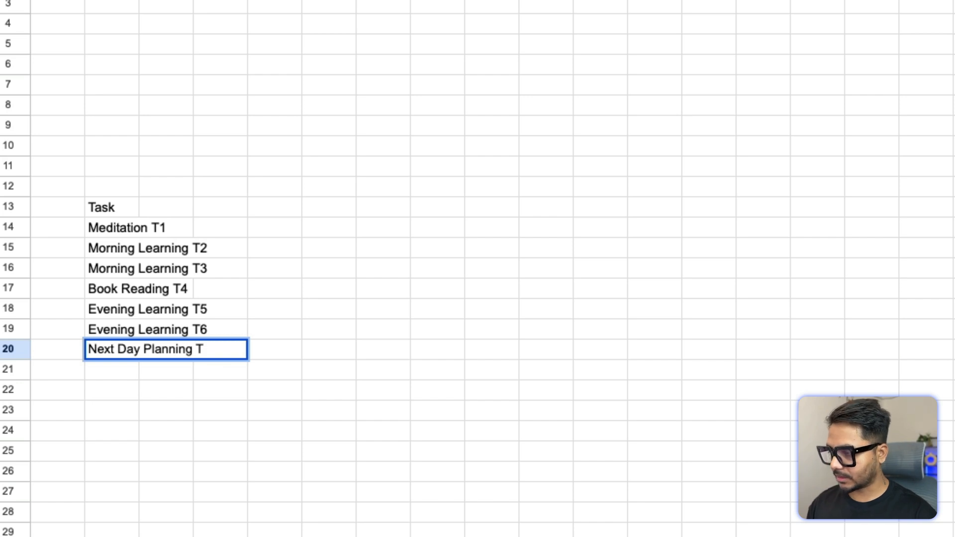
{"action": "type", "text": "6"}
{"action": "key", "text": "Return"}
Step: Renumber the Next Day Planning task as T7
{"action": "key", "text": "Up"}
{"action": "key", "text": "Up"}
{"action": "key", "text": "Up"}
{"action": "key", "text": "Up"}
{"action": "key", "text": "Up"}
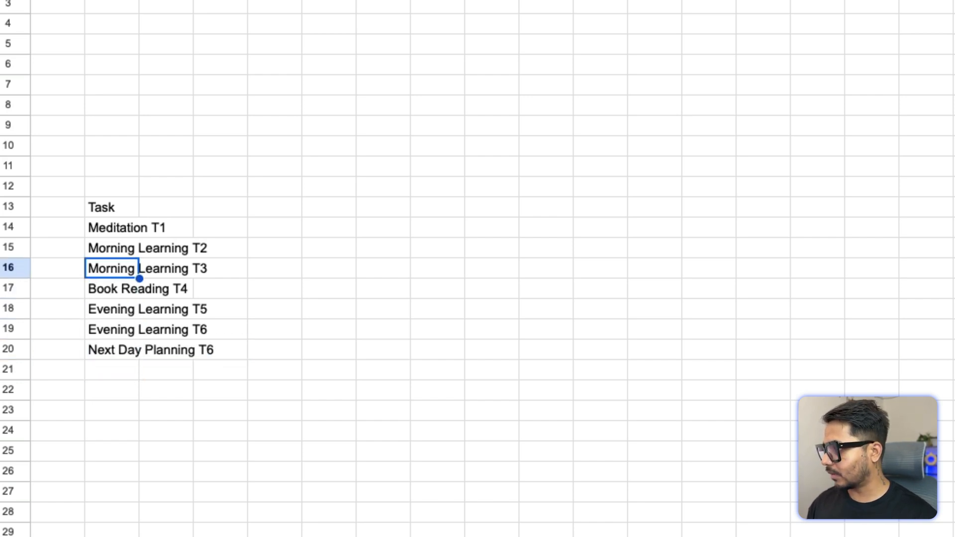
{"action": "key", "text": "Up"}
{"action": "key", "text": "Up"}
{"action": "key", "text": "Down"}
{"action": "key", "text": "Down"}
{"action": "key", "text": "Down"}
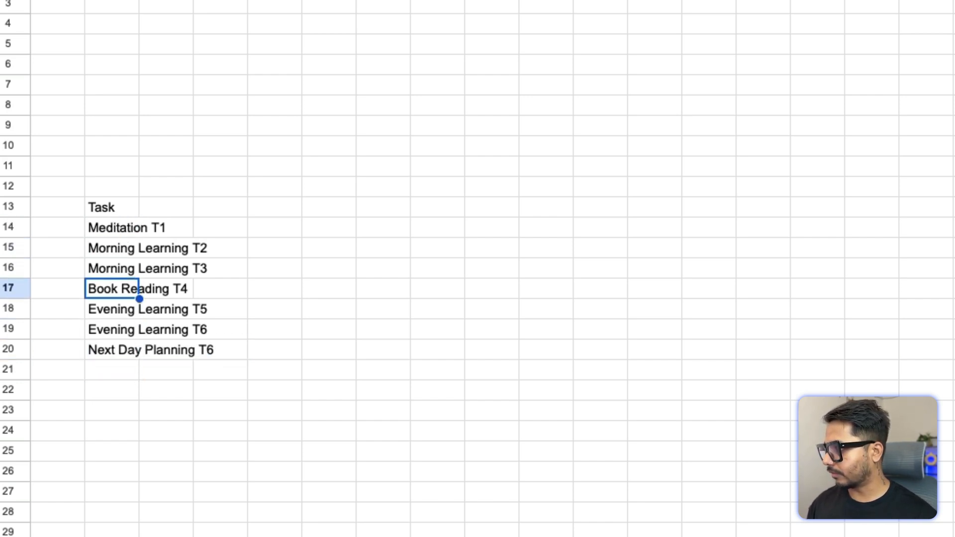
{"action": "key", "text": "Down"}
{"action": "key", "text": "Down"}
{"action": "key", "text": "Down"}
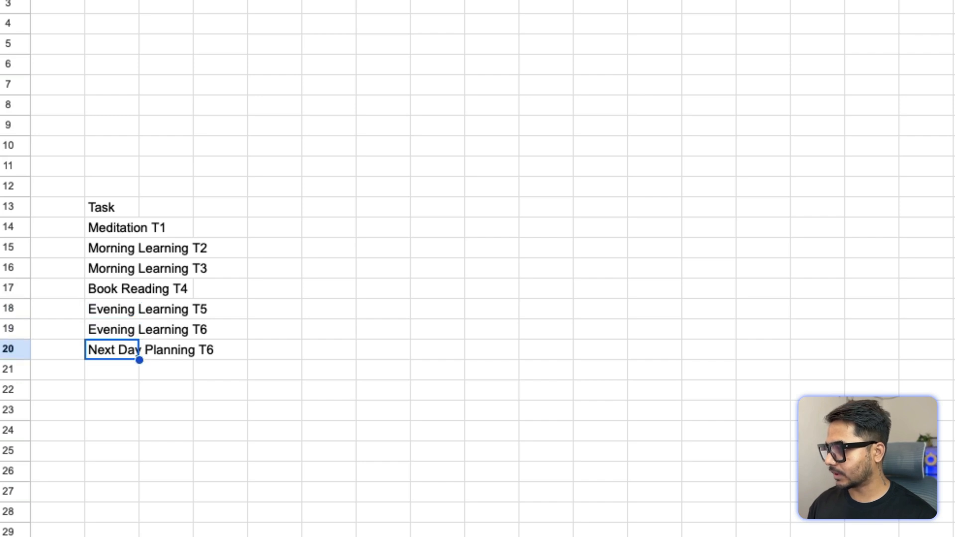
{"action": "key", "text": "Return"}
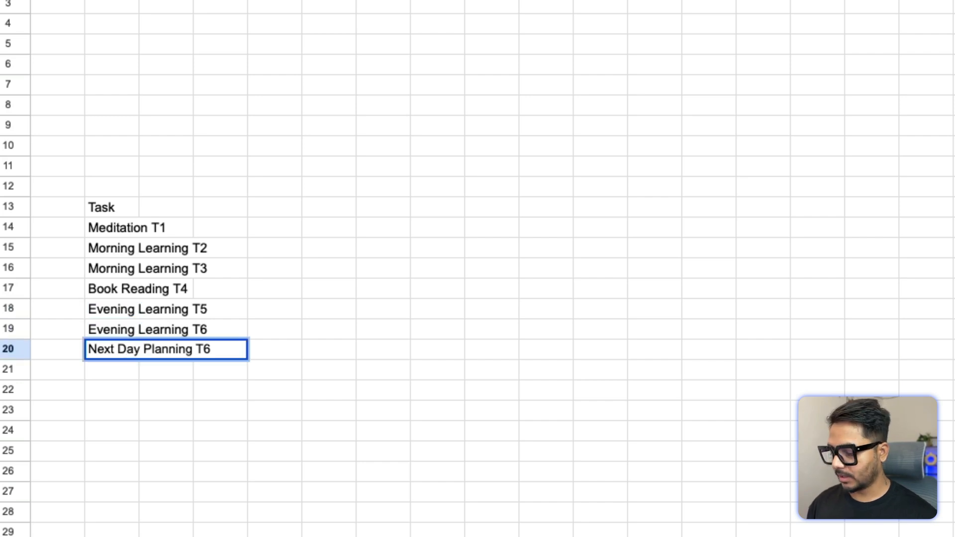
{"action": "type", "text": "7"}
{"action": "key", "text": "Return"}
{"action": "key", "text": "Up"}
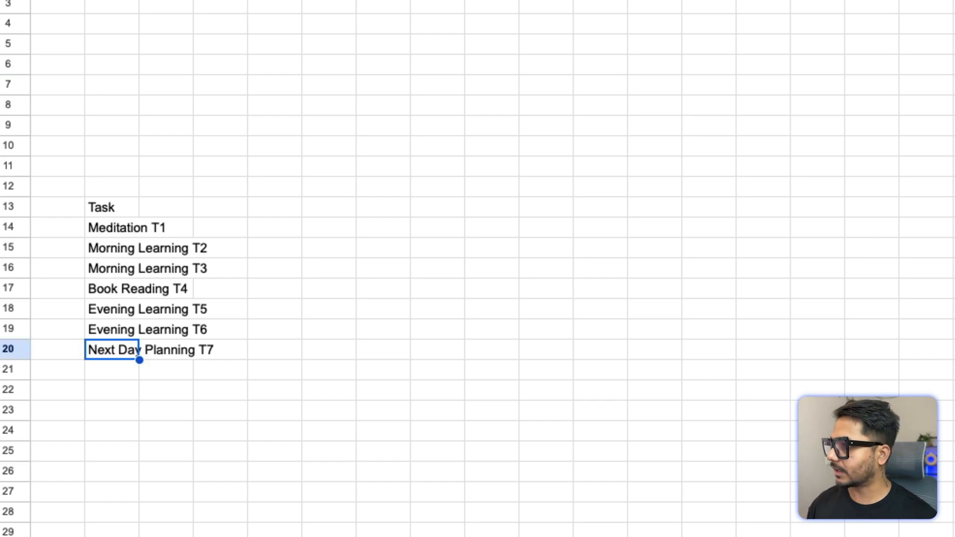
Step: Auto-fit column B's width to the task names and make the Task header bold
{"action": "double_click", "coordinate": [139, 0]}
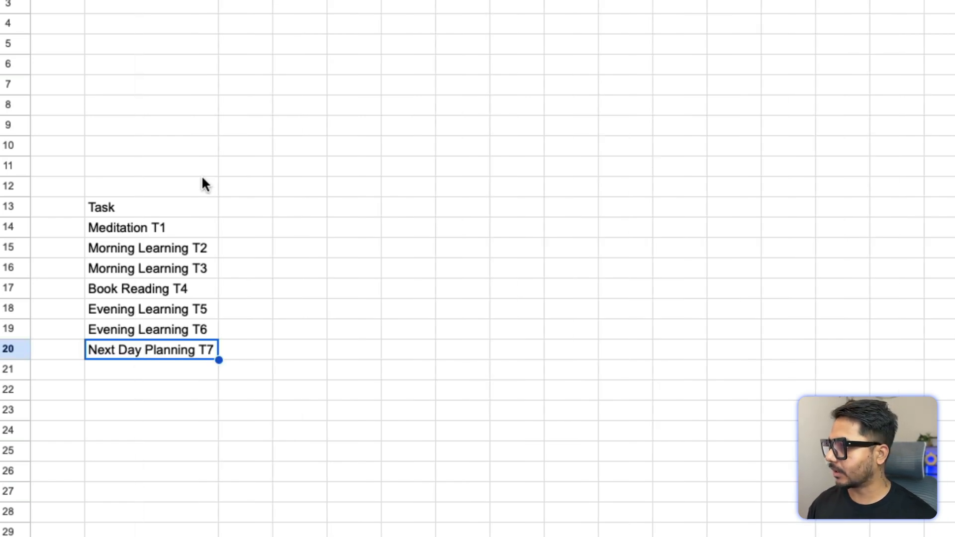
{"action": "left_click", "coordinate": [157, 209]}
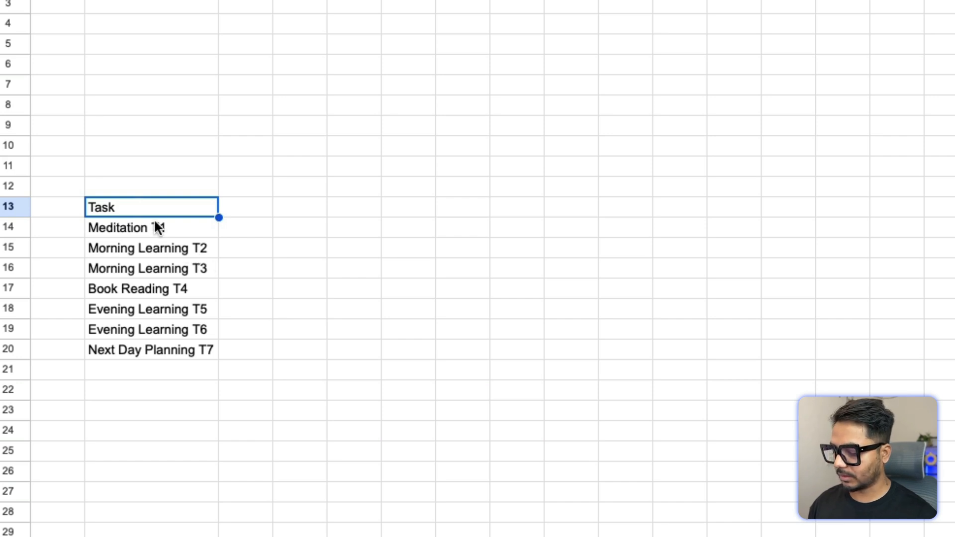
{"action": "key", "text": "ctrl+b"}
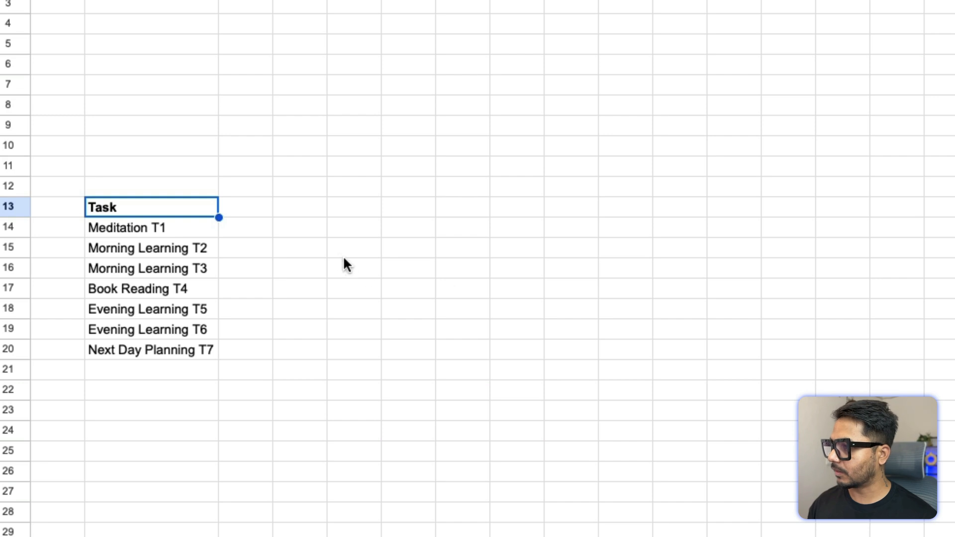
{"action": "left_click_drag", "start_coordinate": [258, 204], "coordinate": [677, 211]}
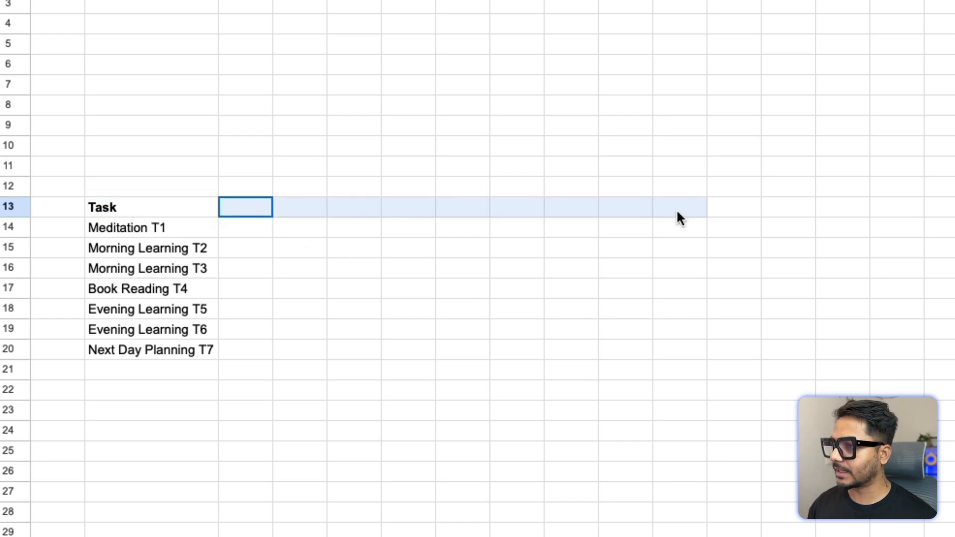
{"action": "left_click_drag", "start_coordinate": [741, 215], "coordinate": [953, 212]}
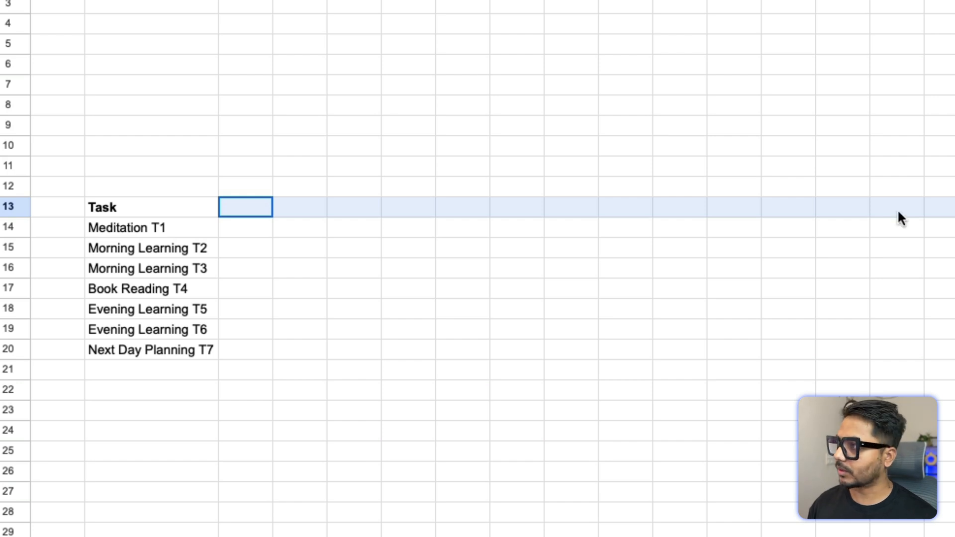
{"action": "left_click_drag", "start_coordinate": [901, 218], "coordinate": [953, 221]}
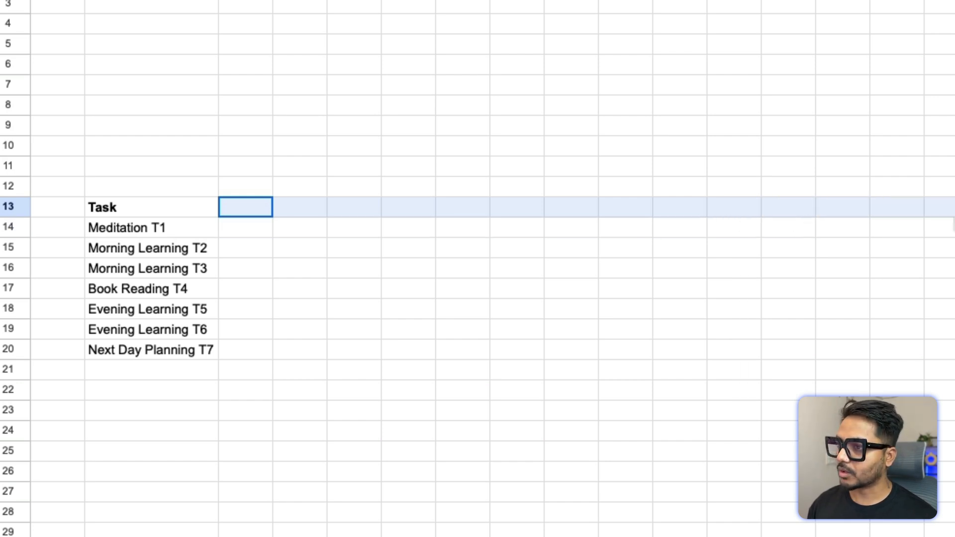
{"action": "left_click", "coordinate": [401, 323]}
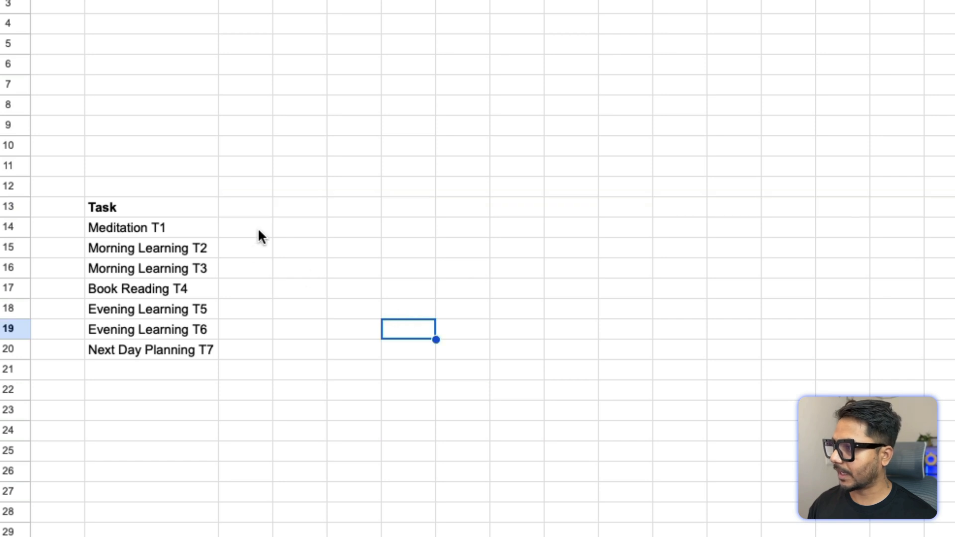
Step: Number the first three day columns 1, 2 and 3 in row 13 next to the Task header
{"action": "left_click", "coordinate": [245, 207]}
{"action": "type", "text": "1"}
{"action": "key", "text": "Return"}
{"action": "type", "text": "2"}
{"action": "key", "text": "BackSpace"}
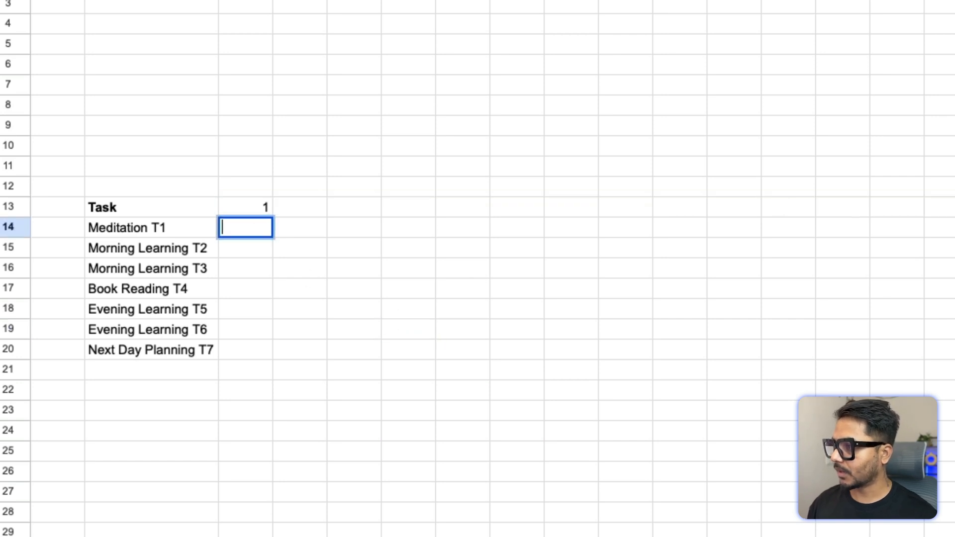
{"action": "key", "text": "Up"}
{"action": "key", "text": "Right"}
{"action": "type", "text": "2"}
{"action": "key", "text": "Tab"}
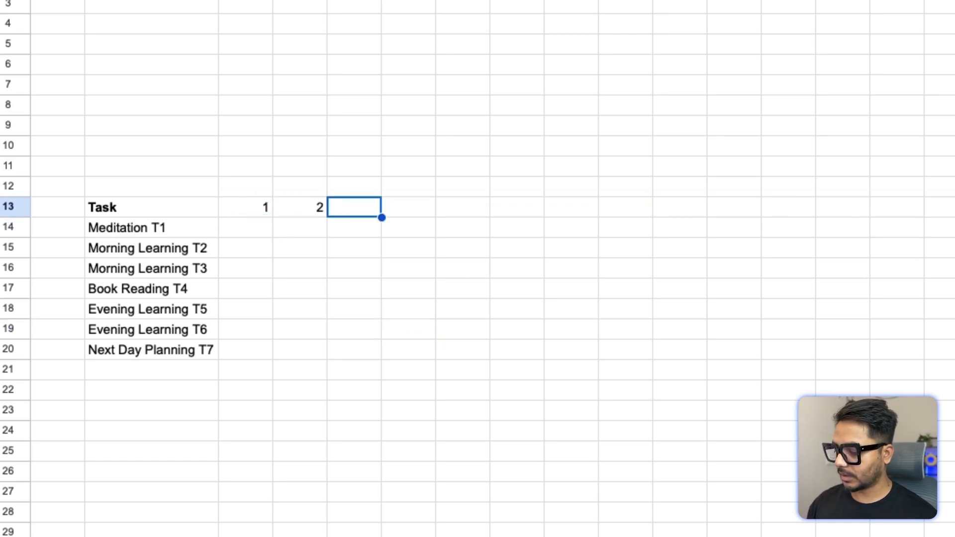
{"action": "type", "text": "3"}
{"action": "key", "text": "Return"}
Step: Select the first day numbers and autofill the sequence along row 13 out to day 30
{"action": "key", "text": "Left"}
{"action": "key", "text": "Left"}
{"action": "key", "text": "Up"}
{"action": "key", "text": "shift+Right"}
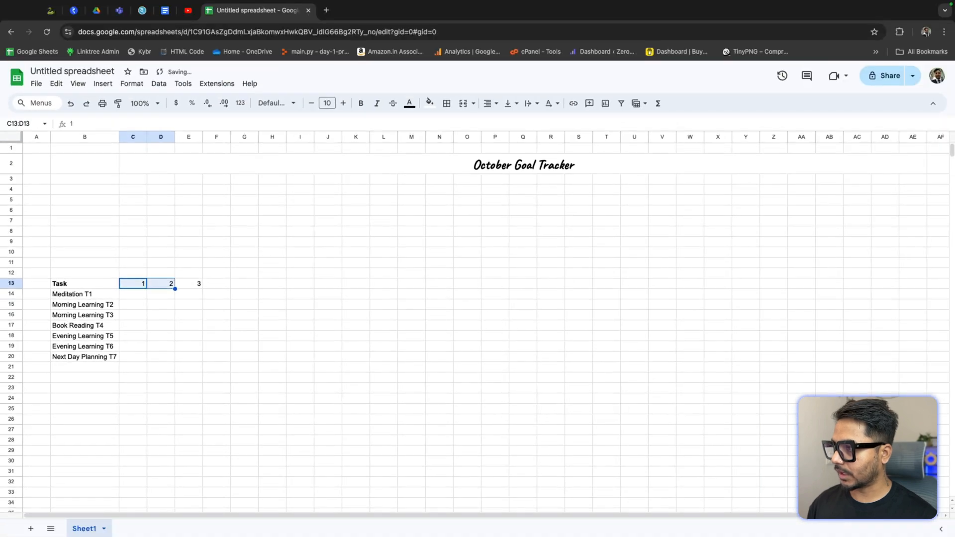
{"action": "key", "text": "shift+Right"}
{"action": "left_click_drag", "start_coordinate": [202, 289], "coordinate": [953, 292]}
{"action": "key", "text": "Right"}
{"action": "key", "text": "Left"}
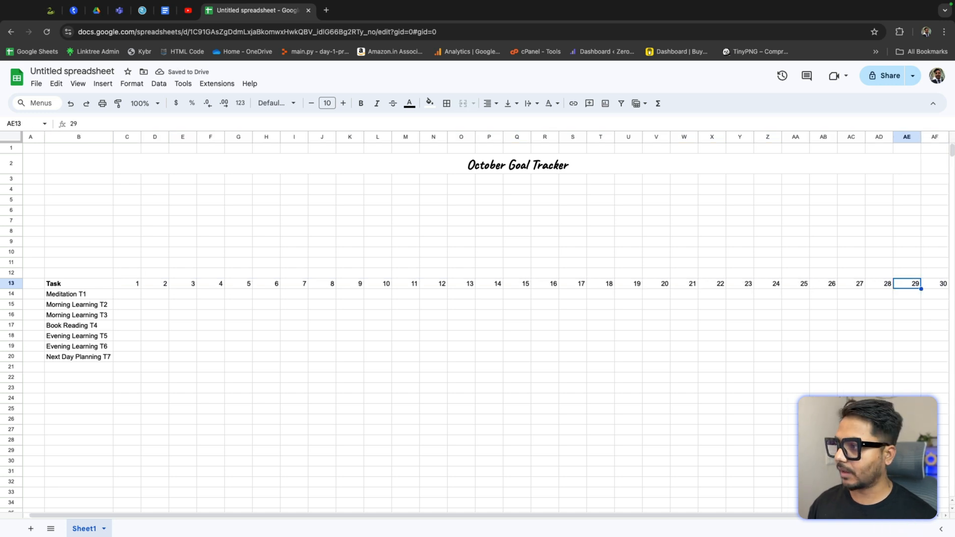
{"action": "key", "text": "Left"}
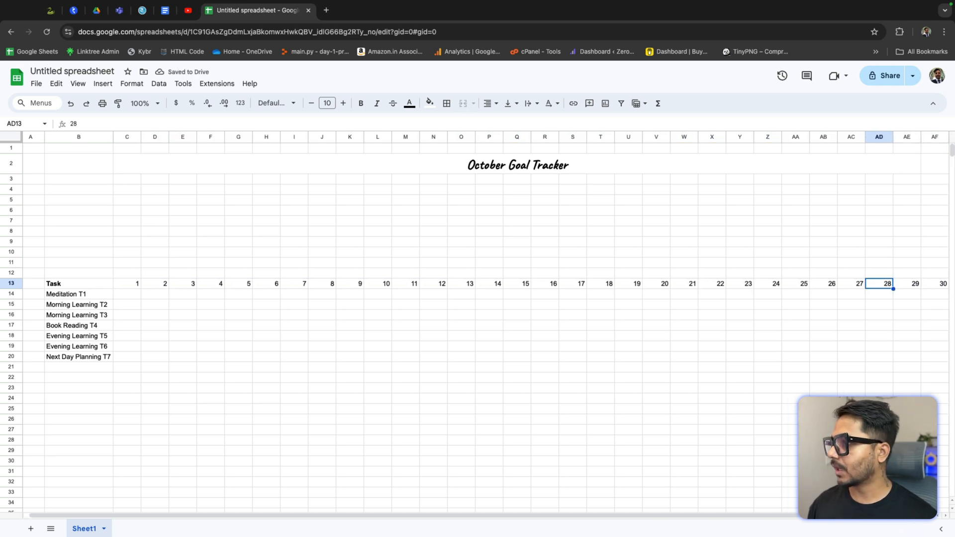
Step: Delete the empty first column so the task list moves into column A
{"action": "right_click", "coordinate": [31, 137]}
{"action": "left_click", "coordinate": [70, 250]}
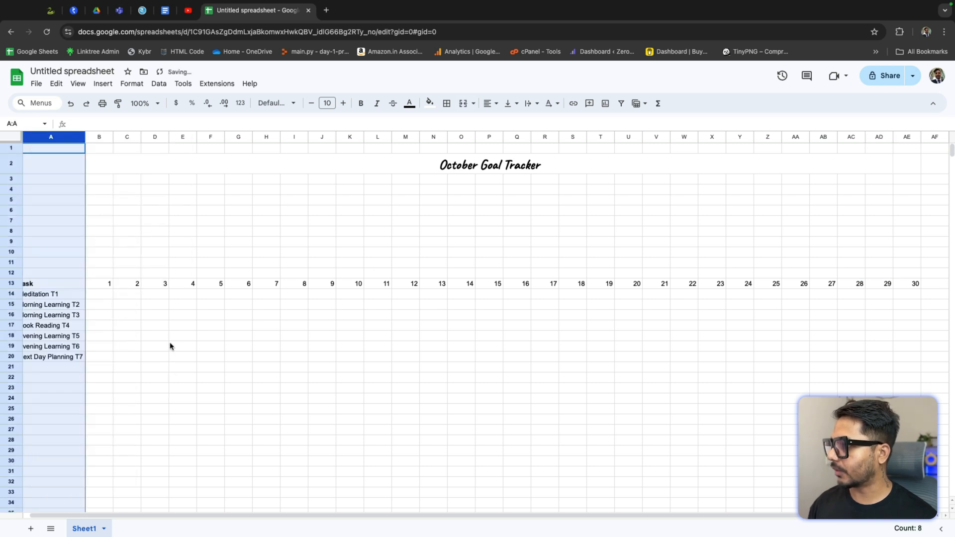
{"action": "left_click", "coordinate": [174, 346]}
{"action": "left_click_drag", "start_coordinate": [184, 515], "coordinate": [156, 518]}
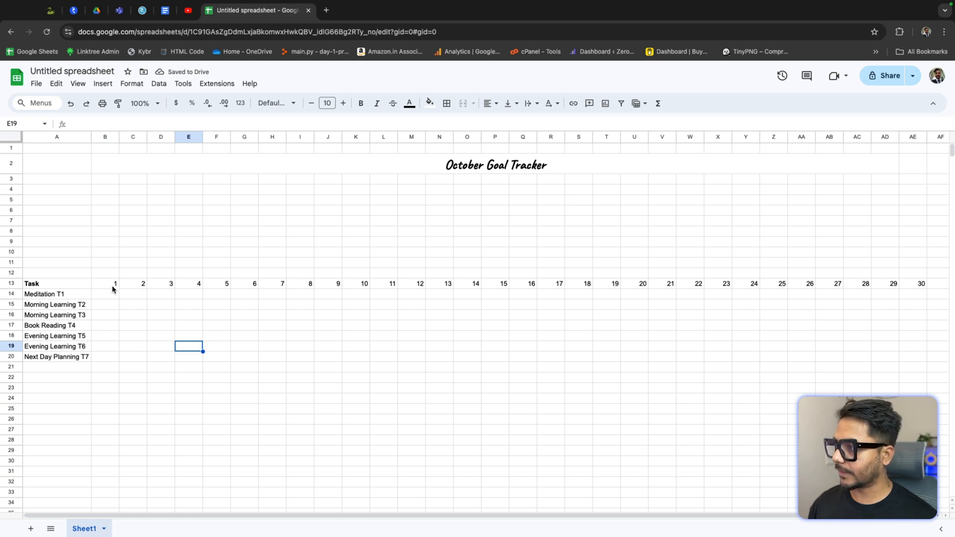
Step: Insert checkboxes into every task row under all 30 day columns, B14 through AE20
{"action": "left_click_drag", "start_coordinate": [110, 294], "coordinate": [439, 377]}
{"action": "left_click_drag", "start_coordinate": [493, 395], "coordinate": [906, 359]}
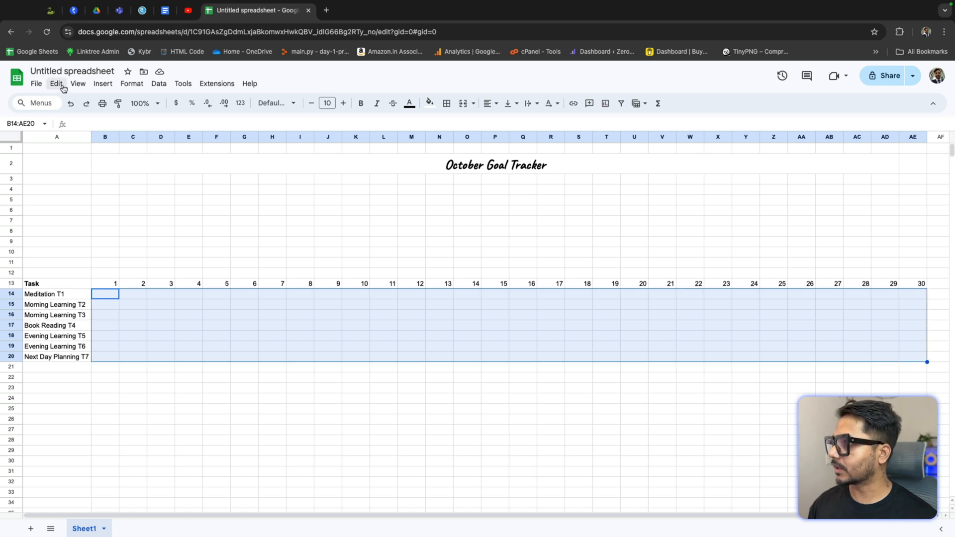
{"action": "left_click", "coordinate": [103, 84]}
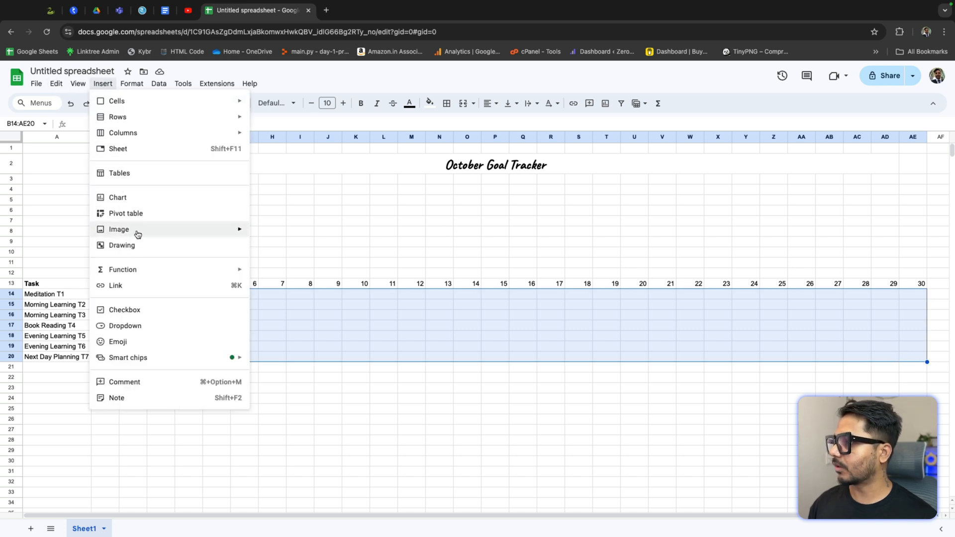
{"action": "mouse_move", "coordinate": [173, 366]}
{"action": "left_click", "coordinate": [184, 312]}
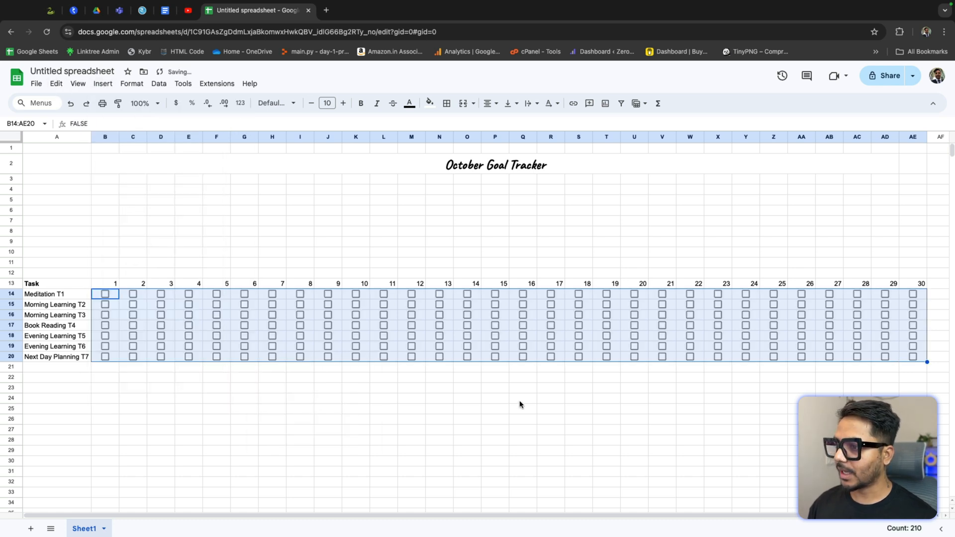
{"action": "left_click", "coordinate": [520, 402]}
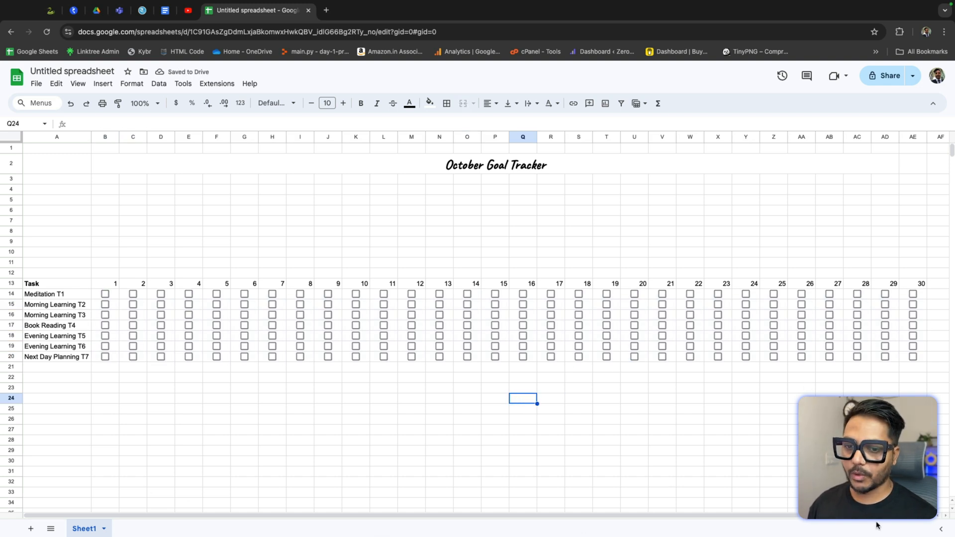
Step: Shrink all columns of the sheet to a narrow uniform width
{"action": "scroll", "coordinate": [923, 520], "scroll_direction": "right", "scroll_amount": 1}
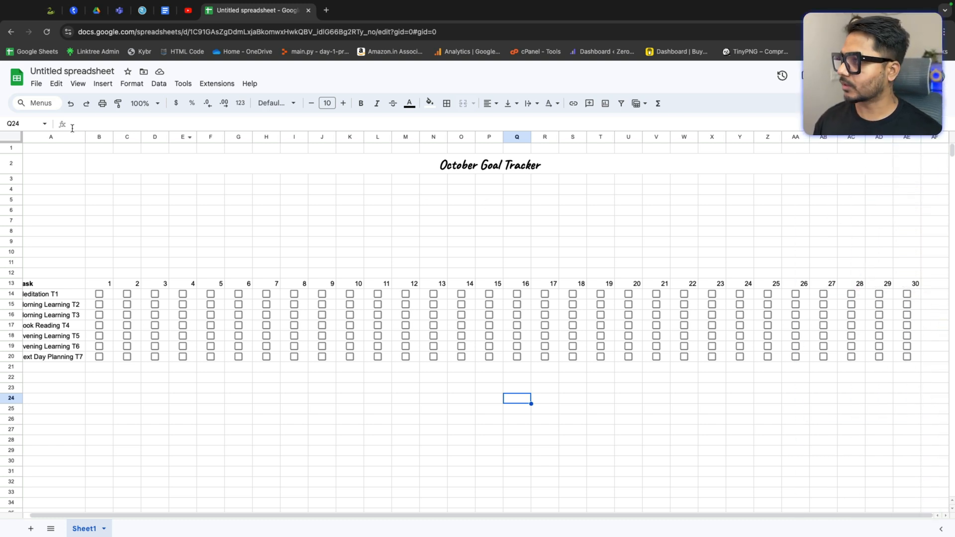
{"action": "left_click", "coordinate": [11, 137]}
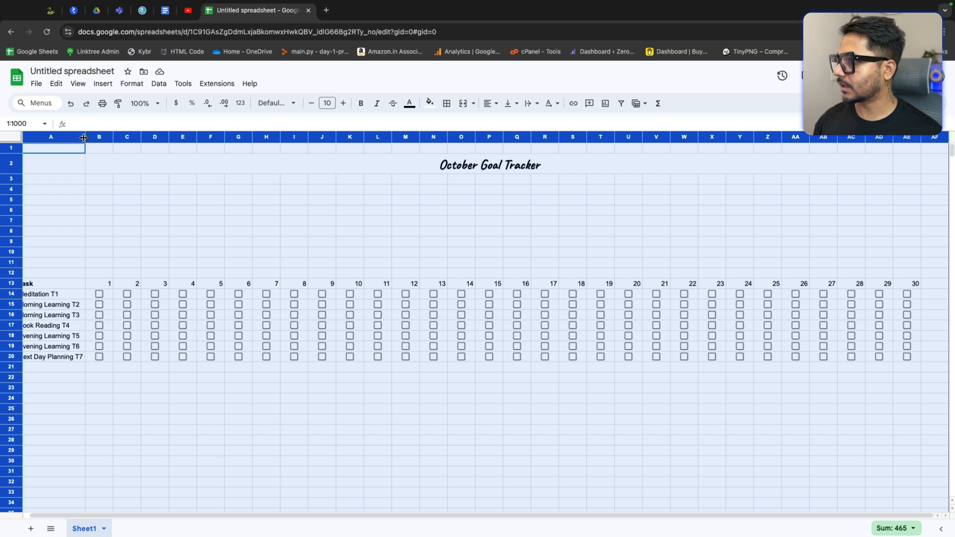
{"action": "left_click_drag", "start_coordinate": [85, 137], "coordinate": [51, 139]}
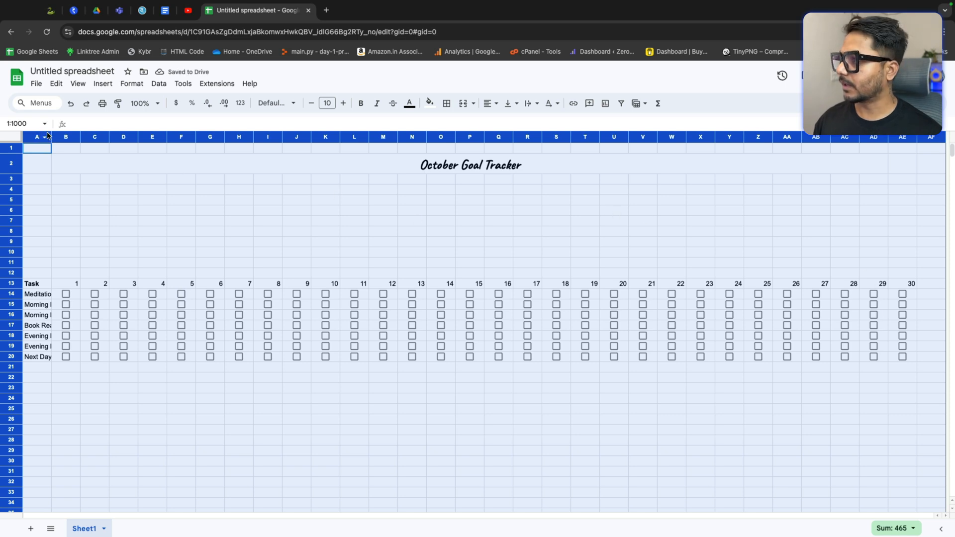
{"action": "left_click_drag", "start_coordinate": [50, 136], "coordinate": [47, 138]}
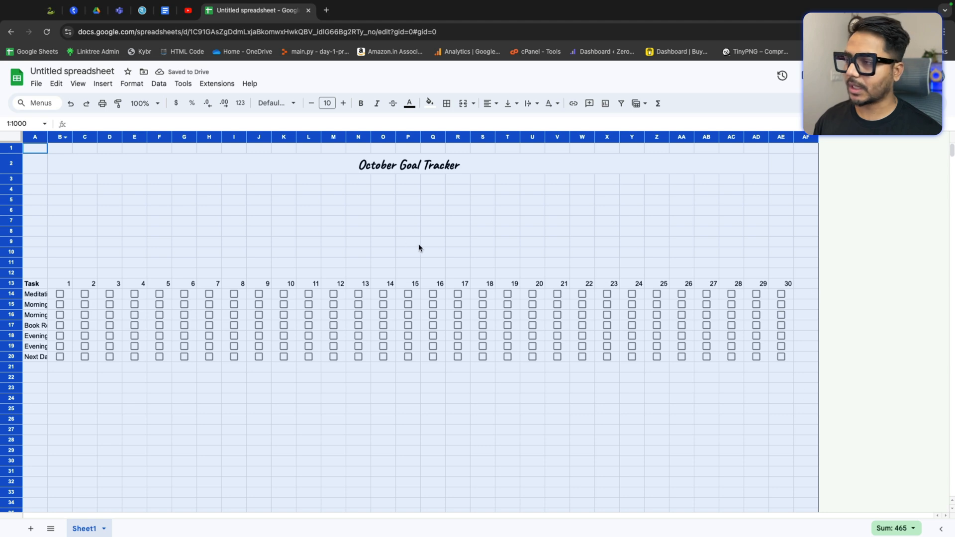
Step: Insert one extra column to the right of column AF
{"action": "left_click", "coordinate": [806, 138]}
{"action": "right_click", "coordinate": [806, 138]}
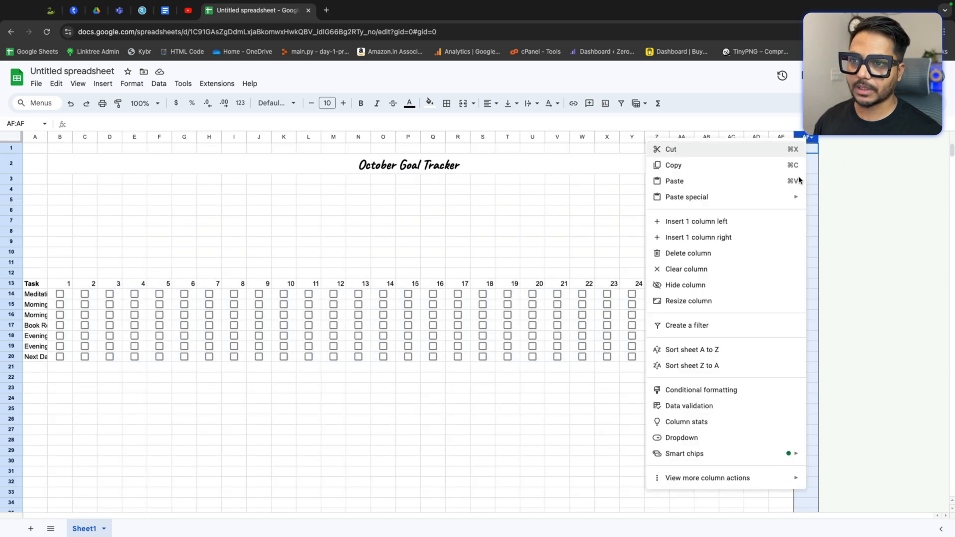
{"action": "left_click", "coordinate": [741, 237]}
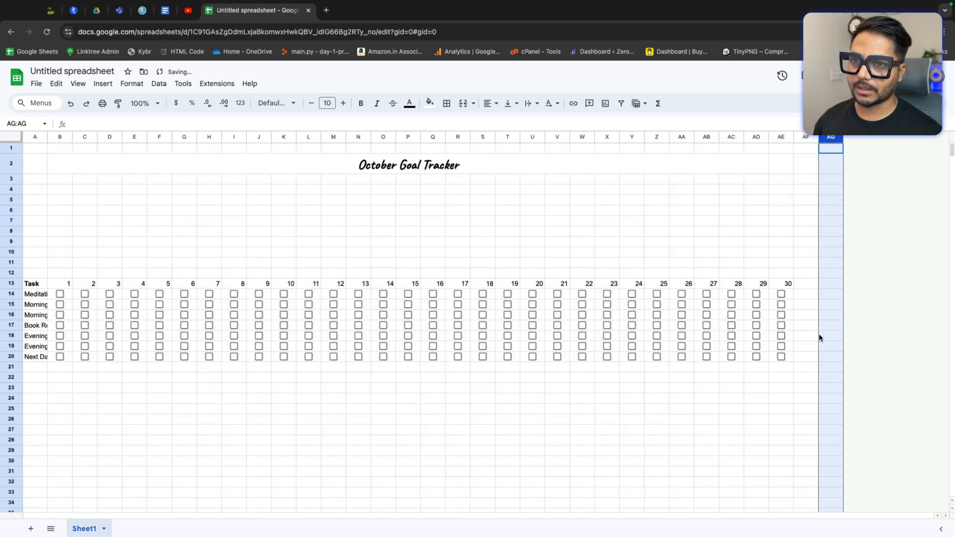
Step: Readjust all columns of the sheet to a slightly wider uniform width
{"action": "left_click", "coordinate": [22, 136]}
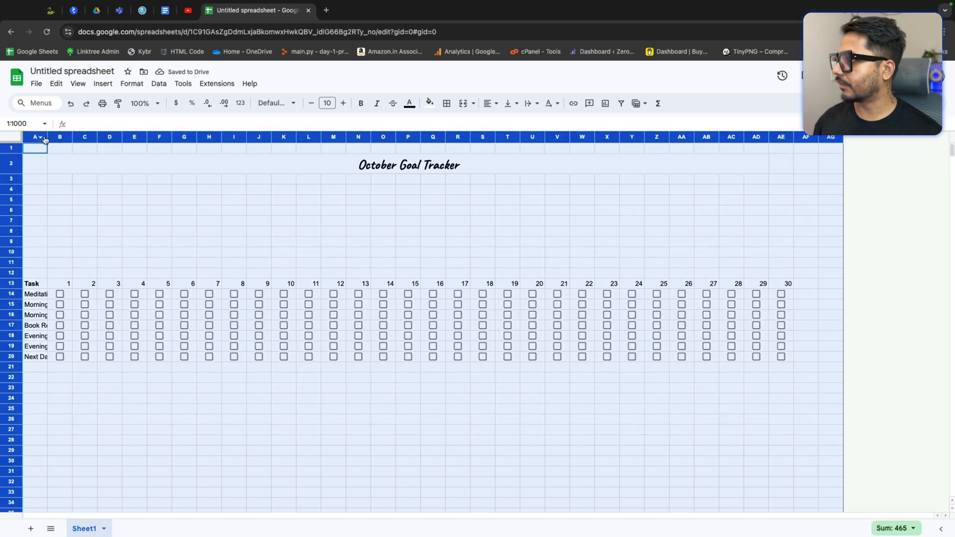
{"action": "left_click_drag", "start_coordinate": [47, 135], "coordinate": [51, 136]}
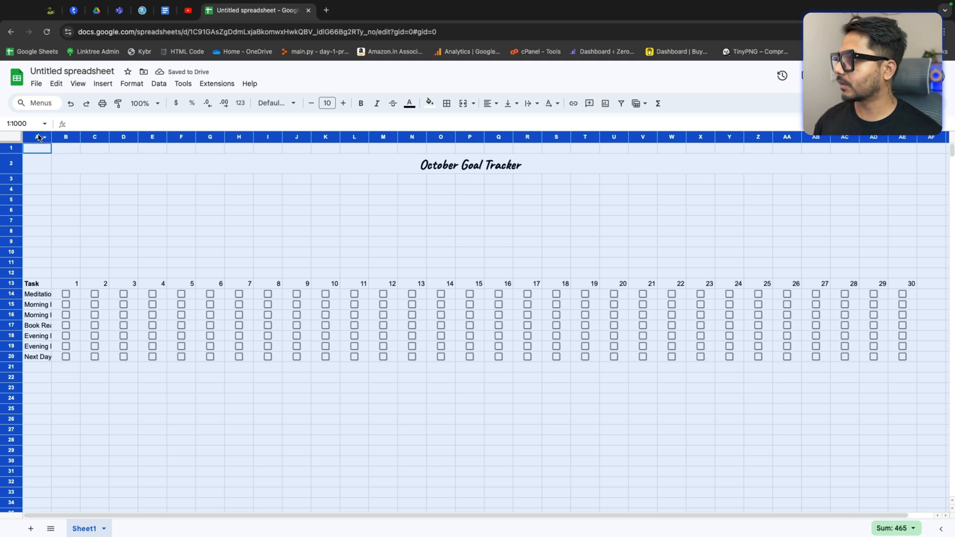
{"action": "left_click", "coordinate": [43, 138]}
{"action": "left_click_drag", "start_coordinate": [51, 137], "coordinate": [50, 137]}
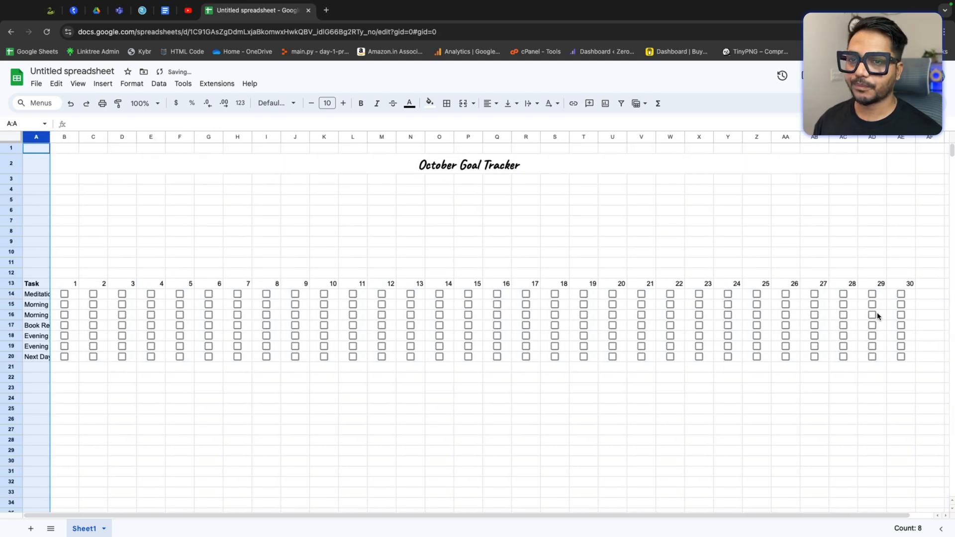
{"action": "left_click", "coordinate": [15, 137]}
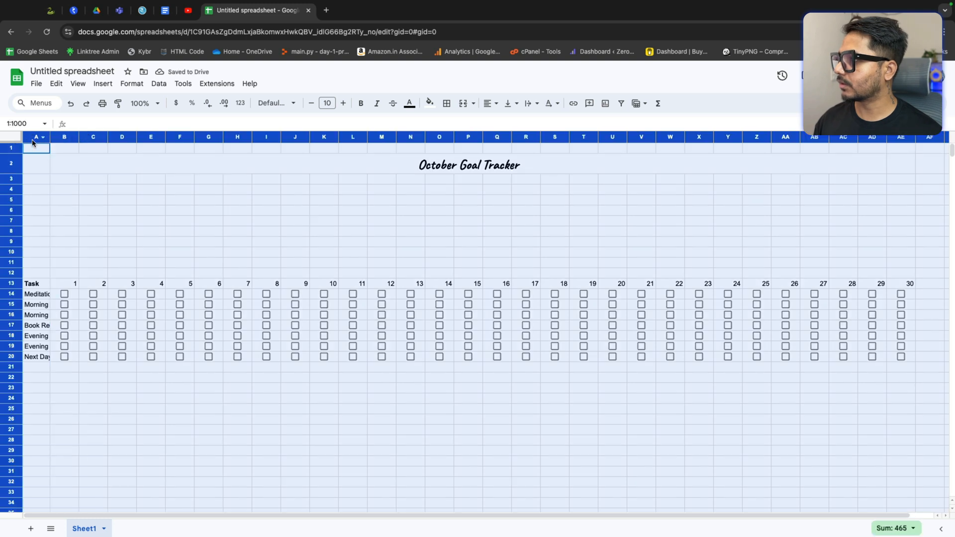
{"action": "left_click_drag", "start_coordinate": [49, 136], "coordinate": [49, 136]}
{"action": "left_click", "coordinate": [867, 368]}
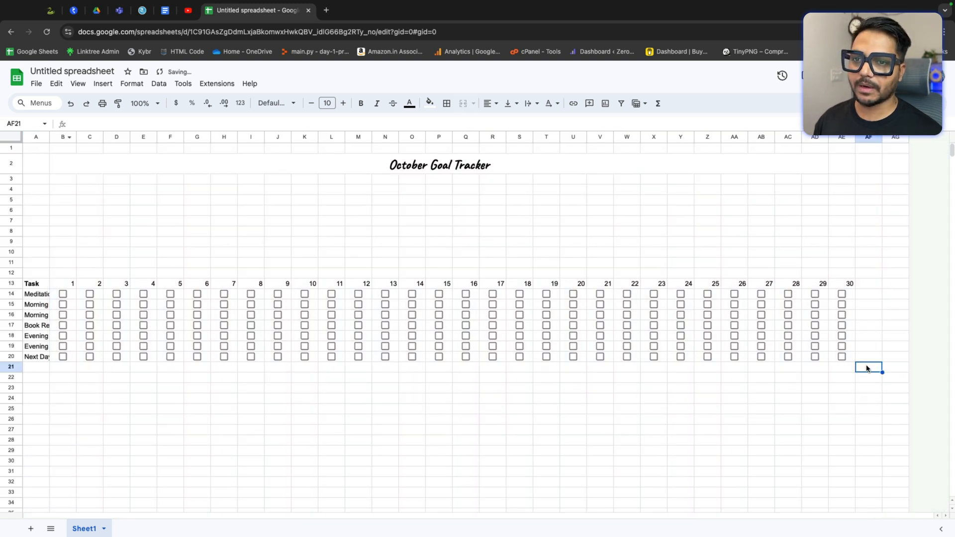
Step: Add the headers productivity in AF13 and % in AG13, widening the productivity column
{"action": "left_click", "coordinate": [869, 284]}
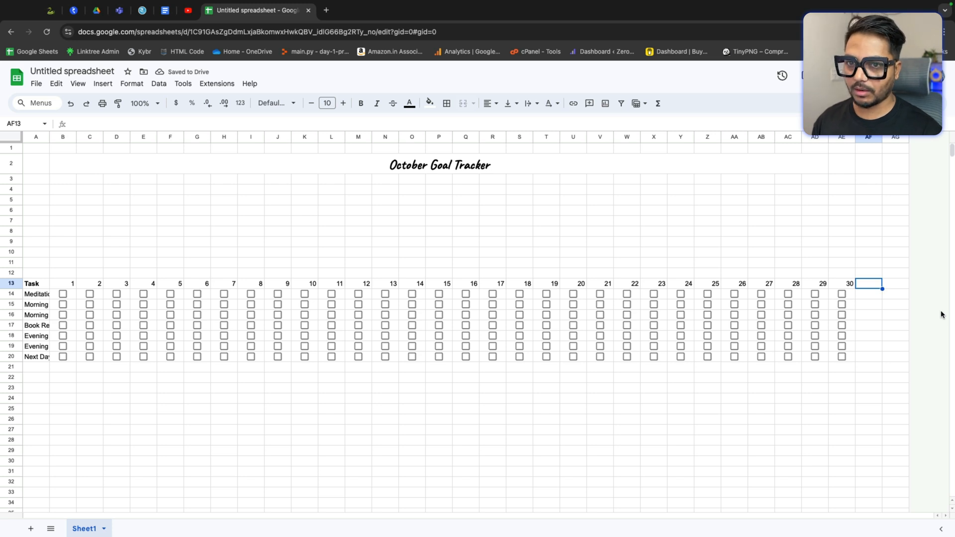
{"action": "type", "text": "product"}
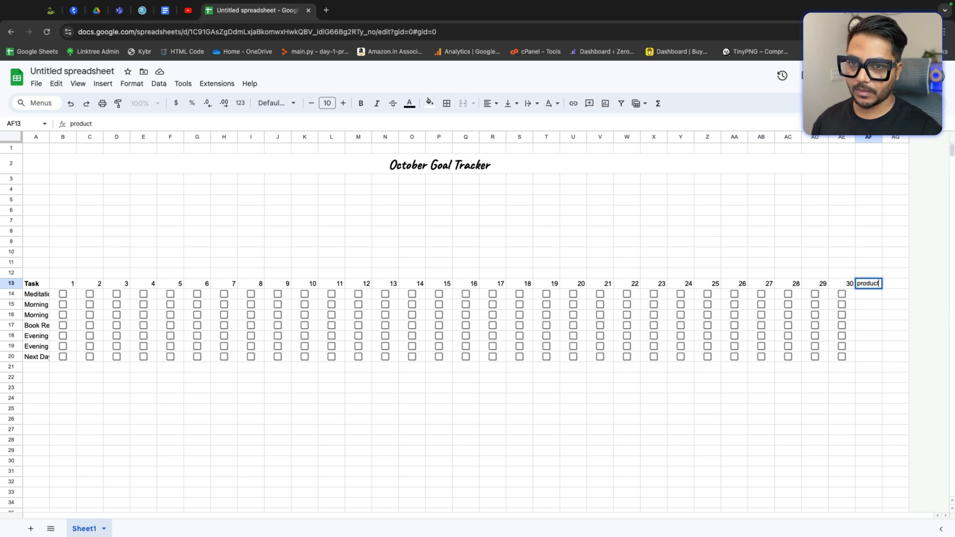
{"action": "type", "text": "ivity"}
{"action": "key", "text": "Tab"}
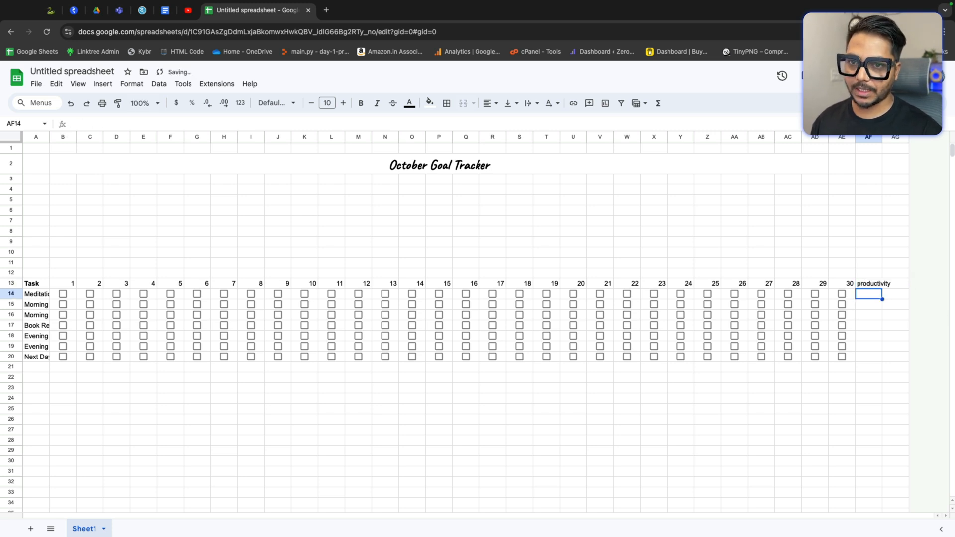
{"action": "type", "text": "%"}
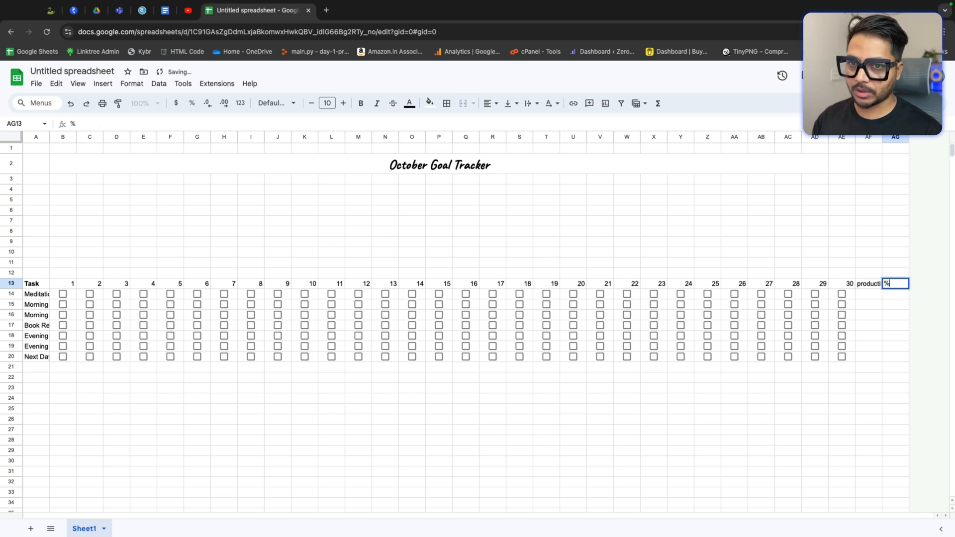
{"action": "key", "text": "Return"}
{"action": "key", "text": "Up"}
{"action": "key", "text": "Left"}
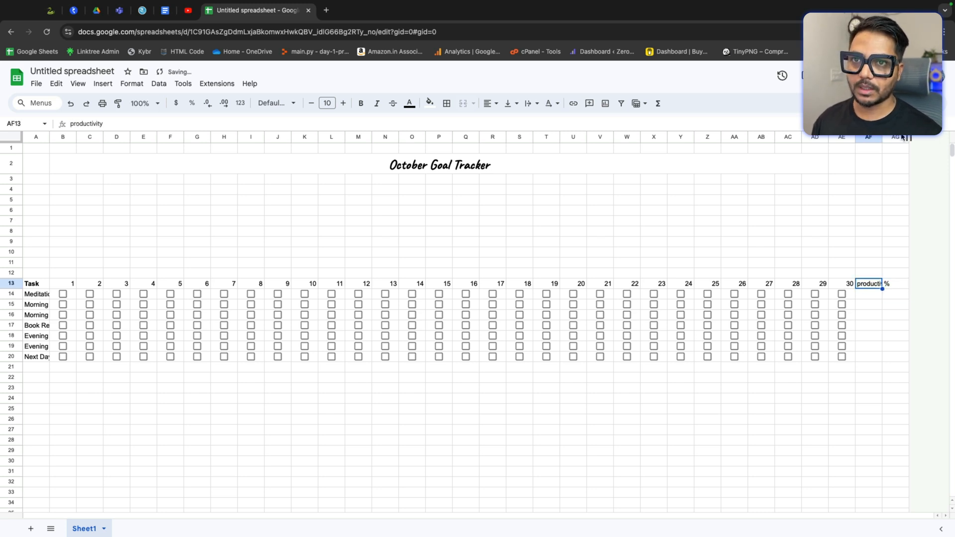
{"action": "left_click_drag", "start_coordinate": [882, 138], "coordinate": [893, 138]}
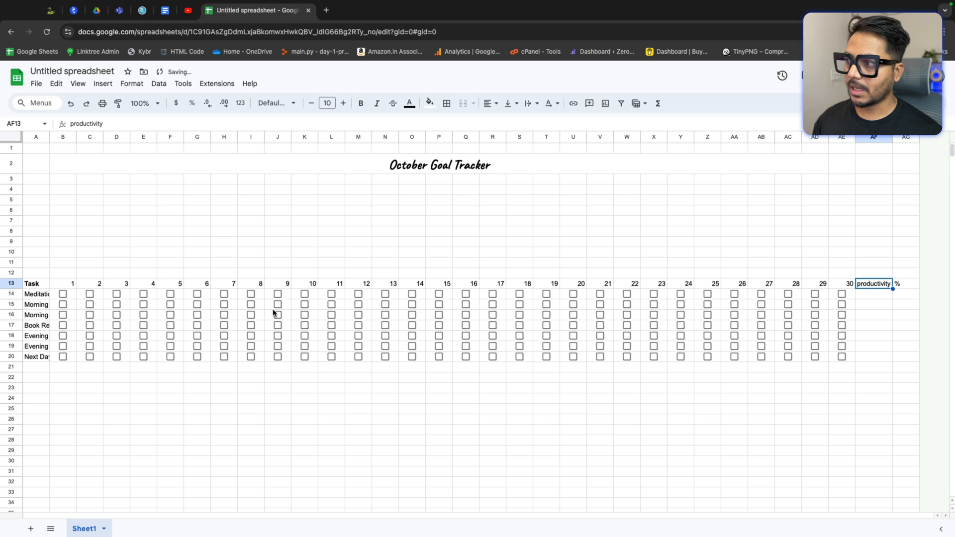
Step: Center-align the header row from day 1 through the % header
{"action": "left_click_drag", "start_coordinate": [57, 286], "coordinate": [917, 284]}
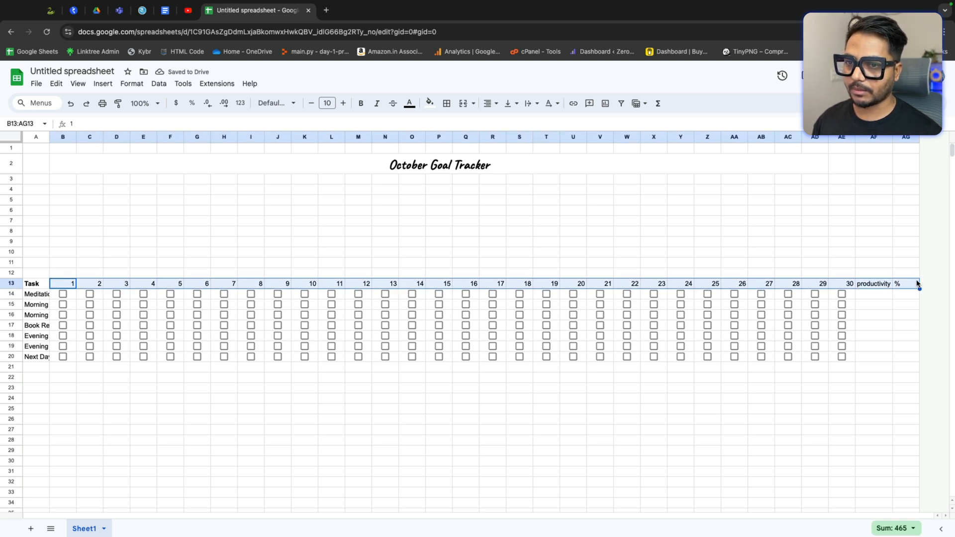
{"action": "left_click", "coordinate": [491, 103]}
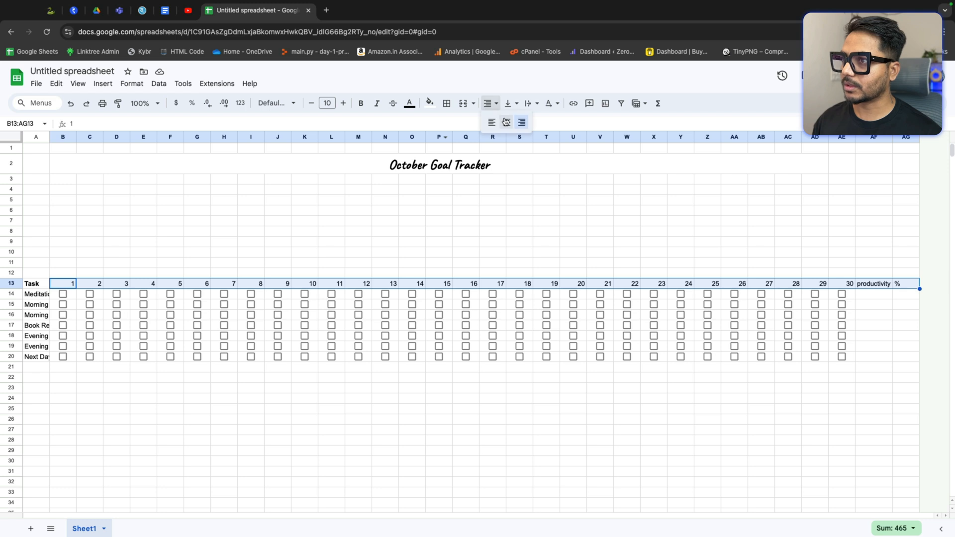
{"action": "left_click", "coordinate": [507, 124]}
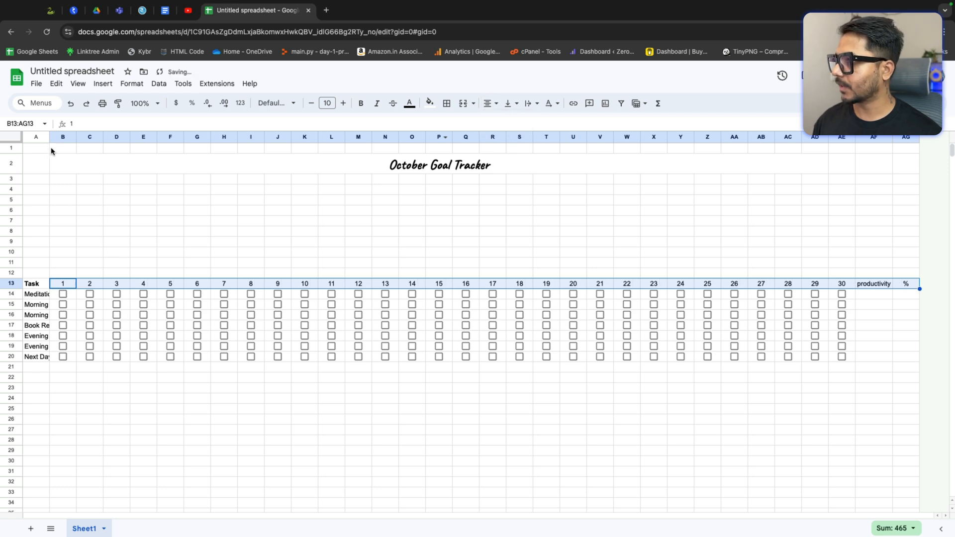
Step: Resize all columns of the sheet to a narrower uniform width
{"action": "left_click_drag", "start_coordinate": [49, 137], "coordinate": [90, 136]}
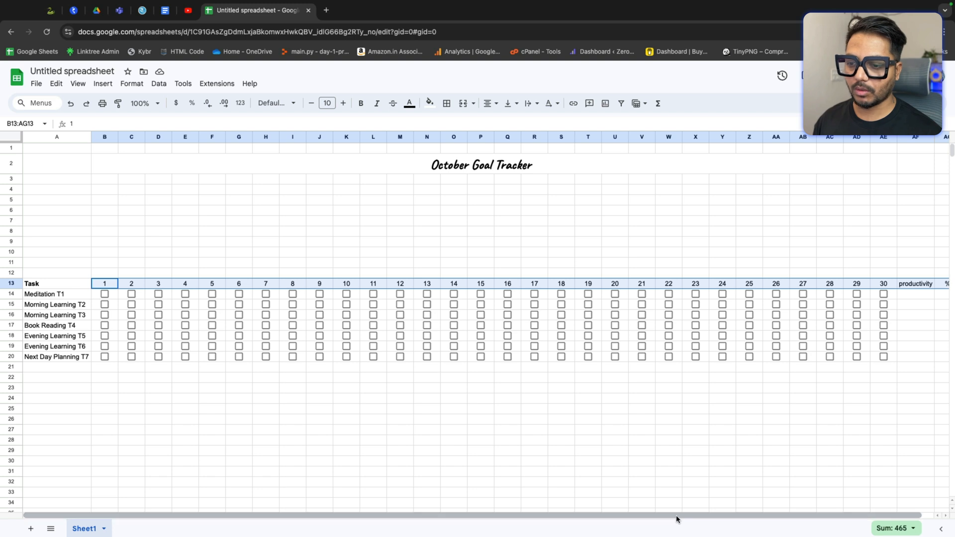
{"action": "left_click_drag", "start_coordinate": [678, 518], "coordinate": [525, 505]}
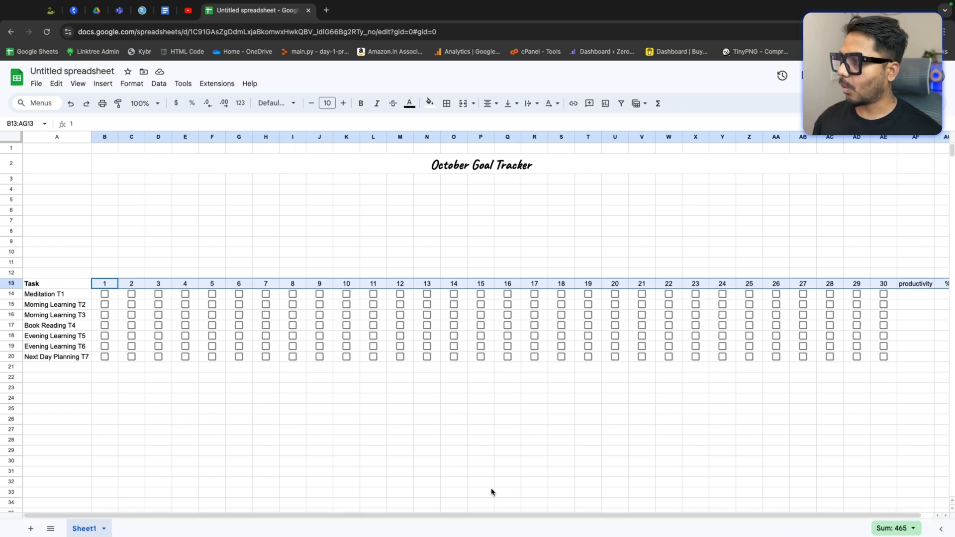
{"action": "left_click", "coordinate": [14, 133]}
{"action": "left_click_drag", "start_coordinate": [91, 139], "coordinate": [48, 140]}
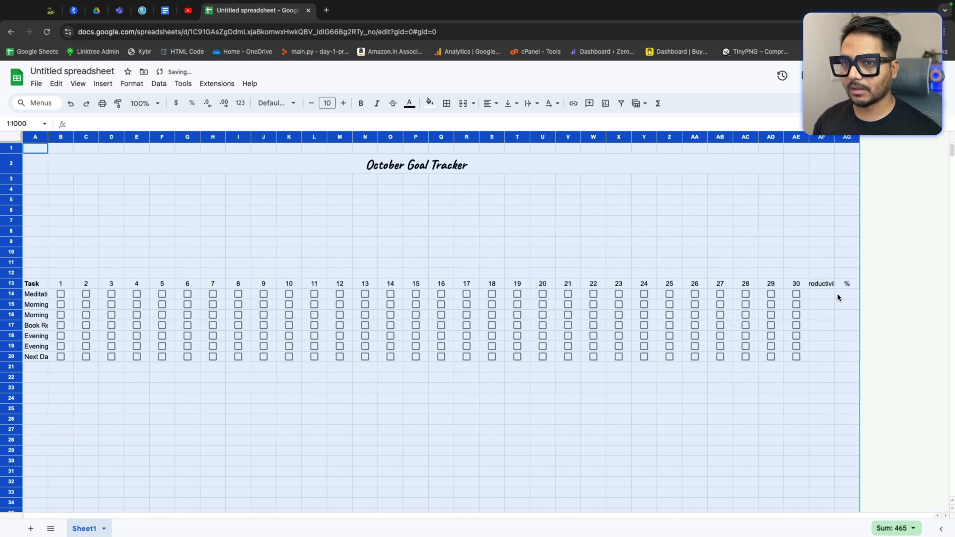
{"action": "double_click", "coordinate": [46, 136]}
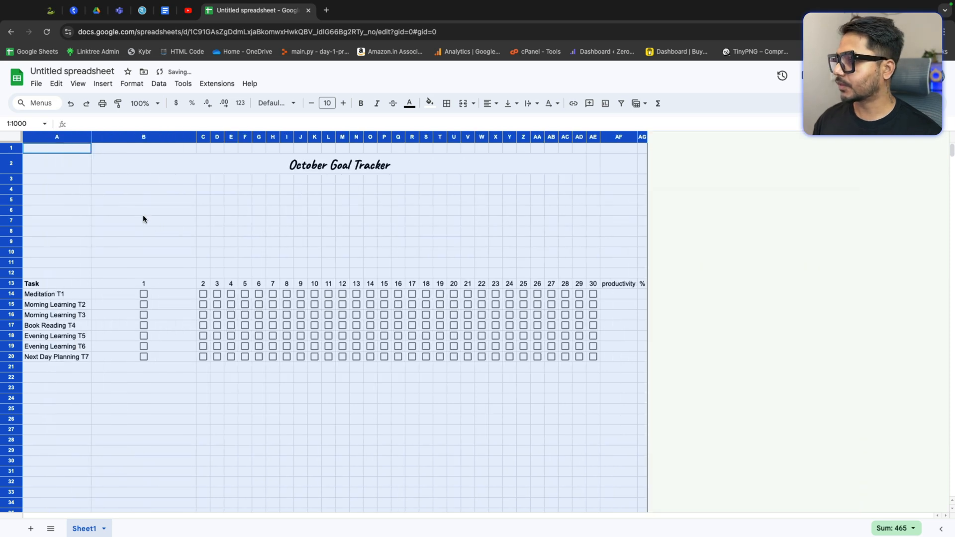
{"action": "left_click", "coordinate": [149, 204]}
{"action": "key", "text": "ctrl+z"}
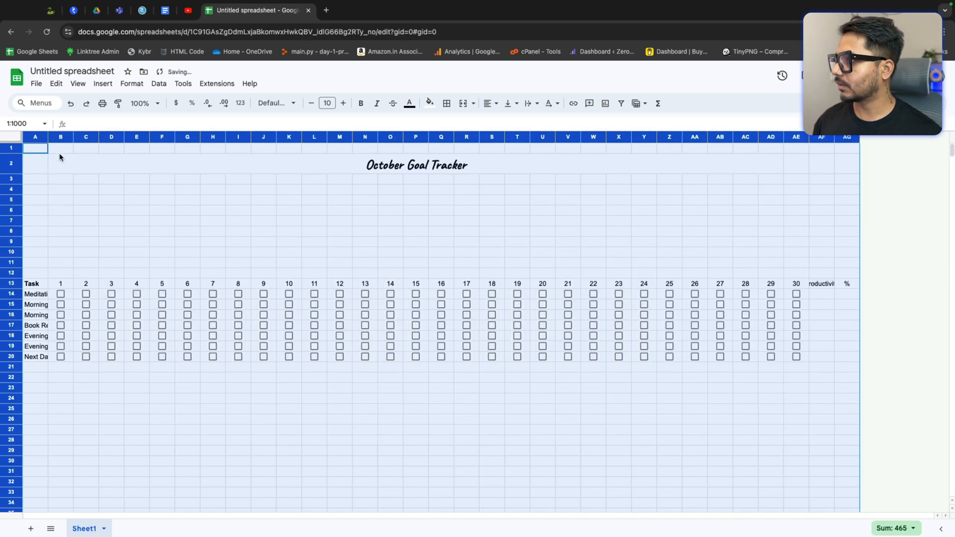
Step: Auto-fit the widths of column A and the productivity column to their contents
{"action": "left_click", "coordinate": [636, 430]}
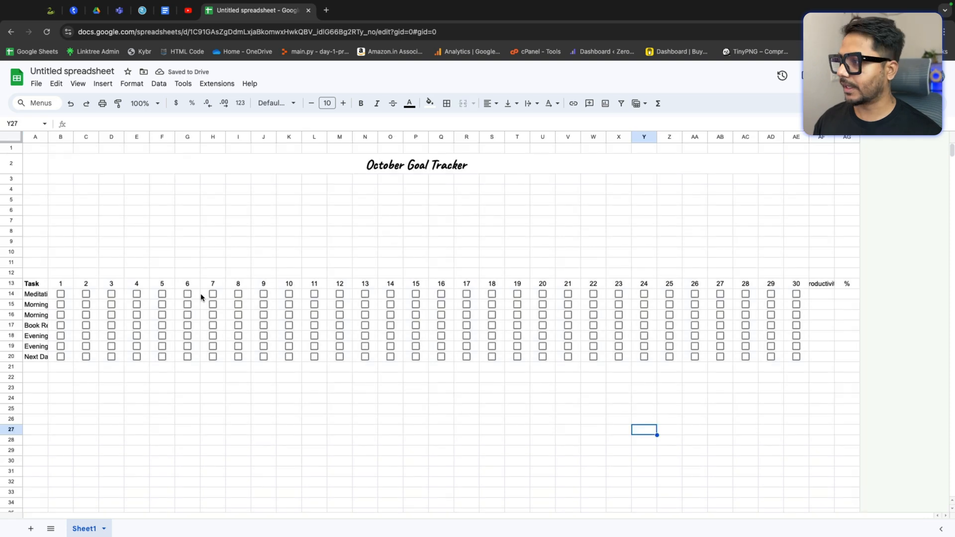
{"action": "double_click", "coordinate": [48, 137]}
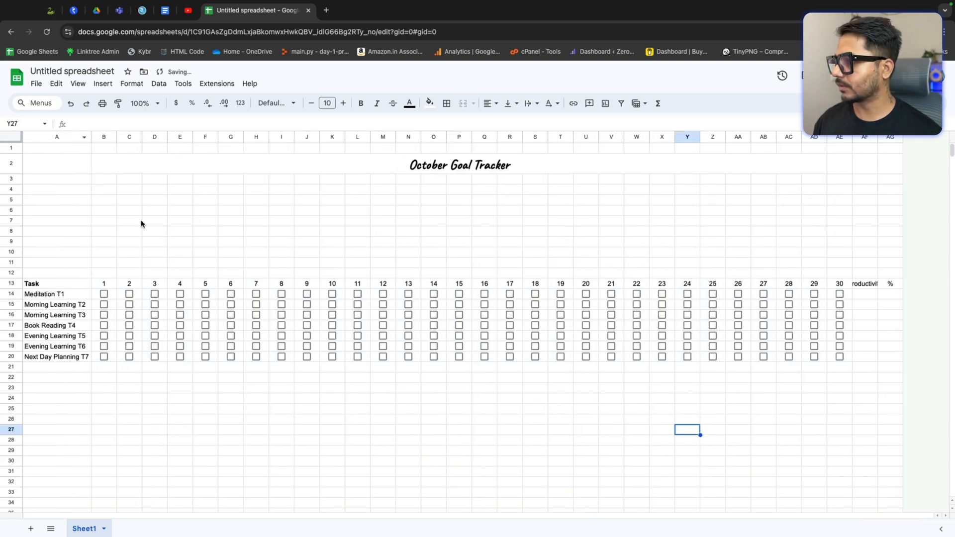
{"action": "double_click", "coordinate": [877, 137]}
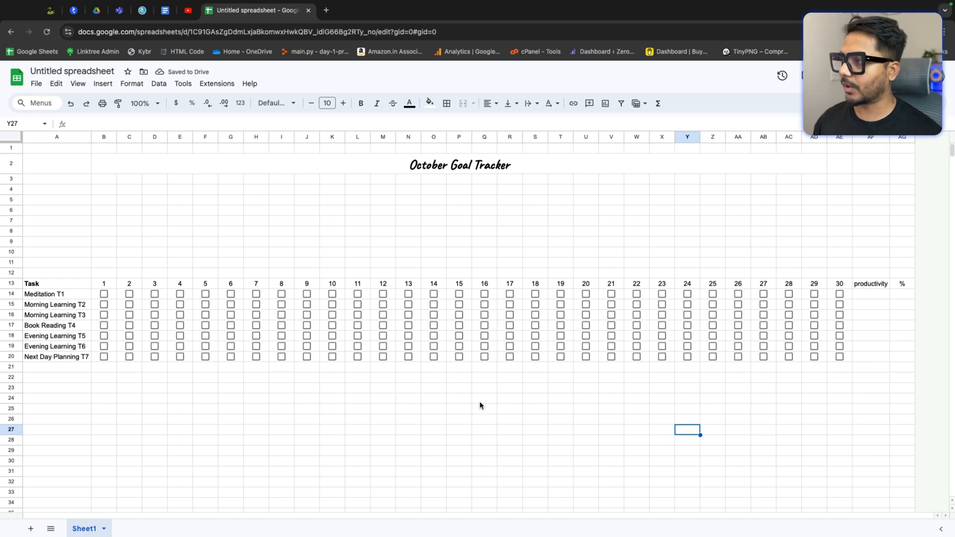
Step: Tick and untick several day checkboxes in the Meditation T1 row to test them
{"action": "left_click_drag", "start_coordinate": [59, 285], "coordinate": [842, 356]}
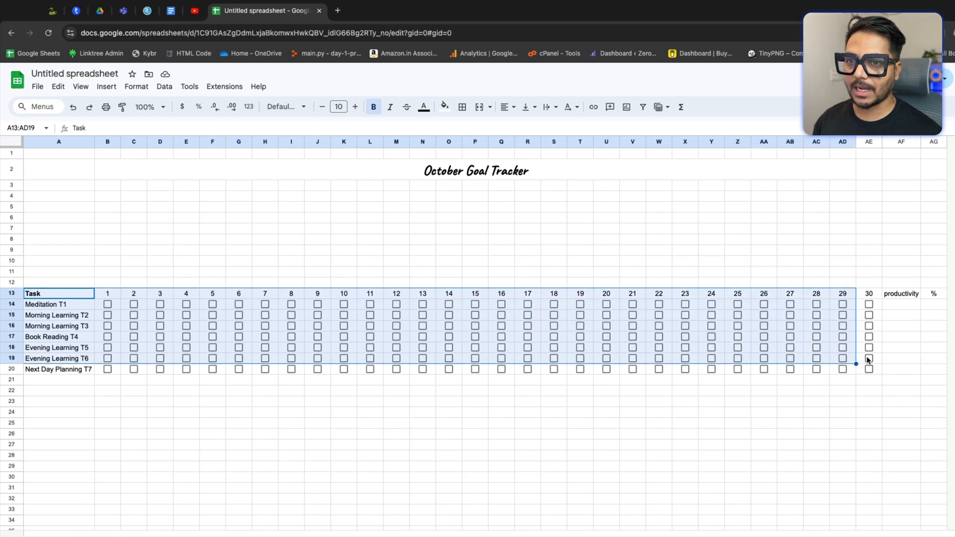
{"action": "left_click", "coordinate": [897, 305]}
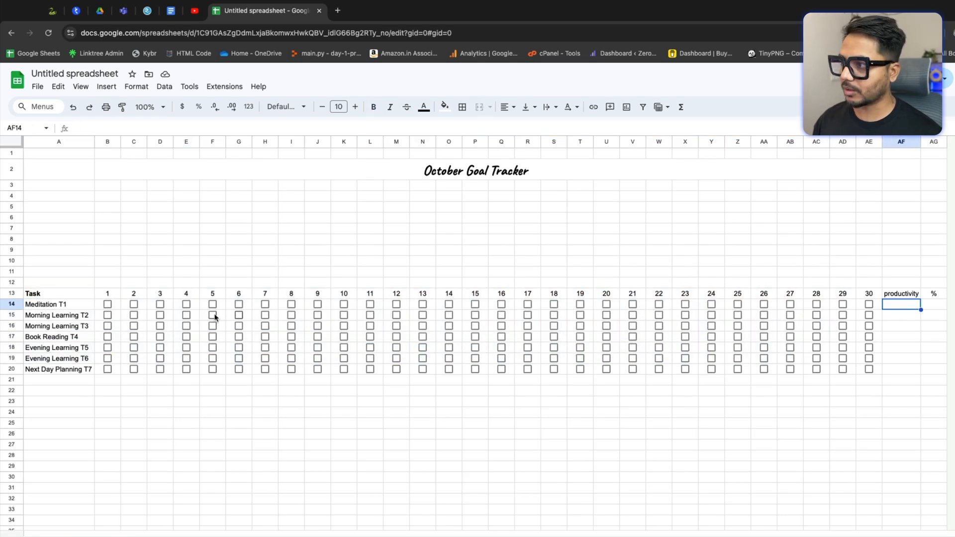
{"action": "left_click", "coordinate": [397, 304]}
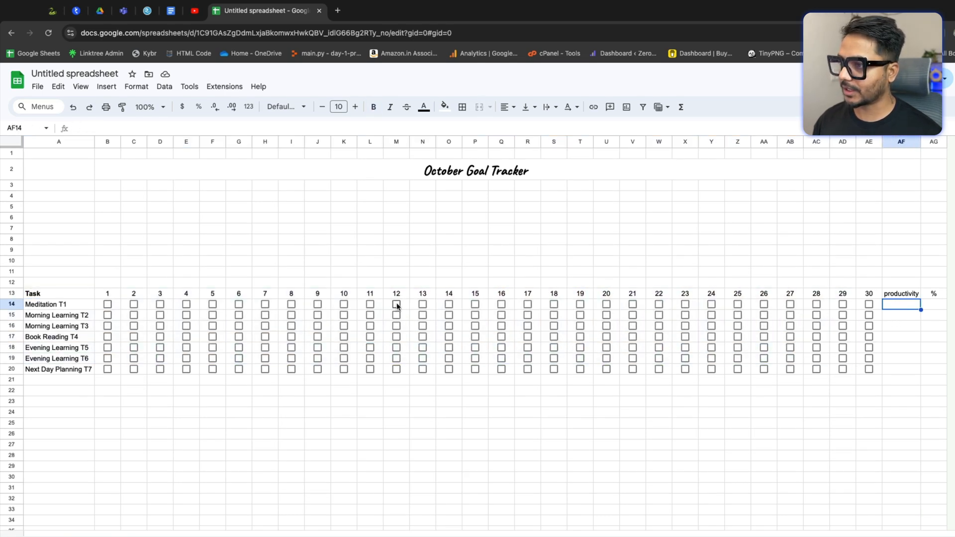
{"action": "left_click", "coordinate": [422, 304]}
{"action": "key", "text": "space"}
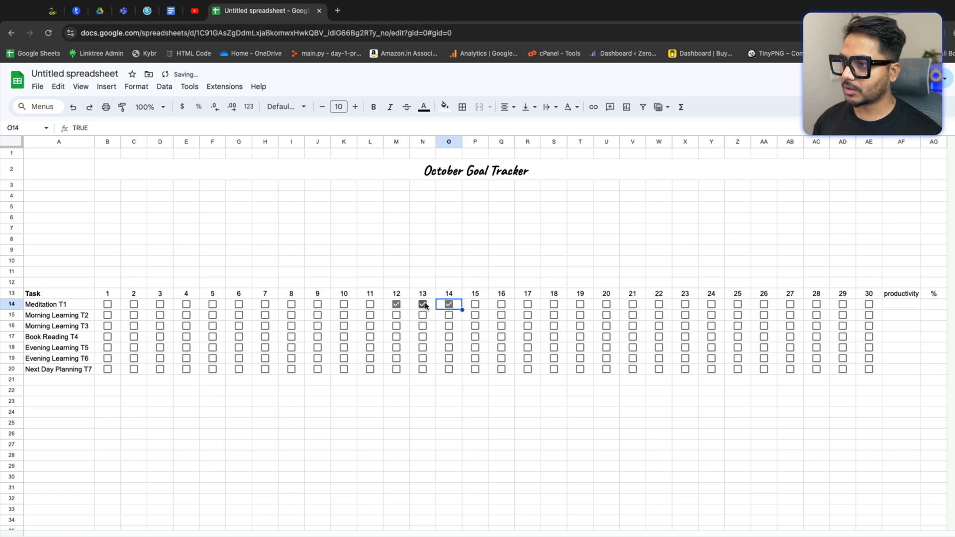
{"action": "key", "text": "Left"}
{"action": "key", "text": "space"}
{"action": "key", "text": "Right"}
{"action": "key", "text": "Right"}
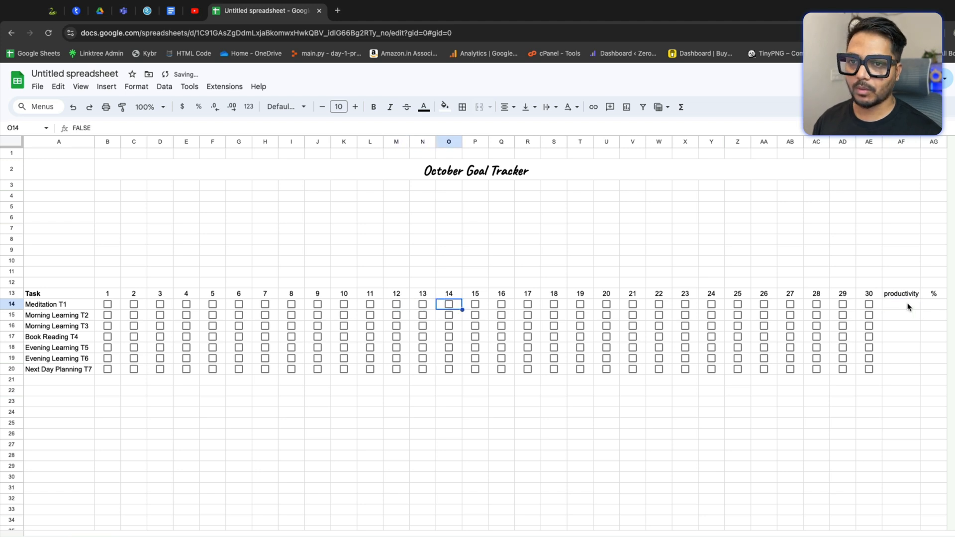
{"action": "left_click_drag", "start_coordinate": [908, 307], "coordinate": [904, 368]}
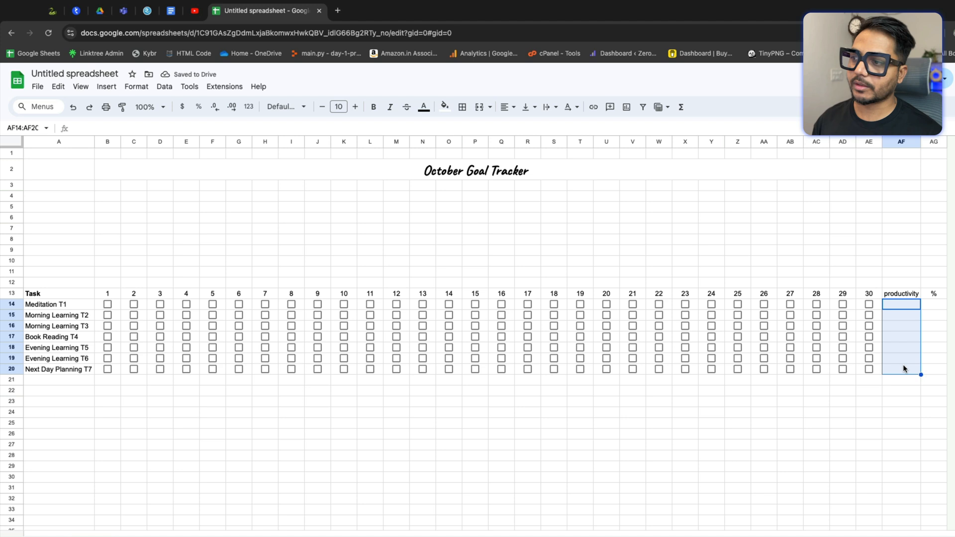
{"action": "left_click", "coordinate": [60, 307]}
{"action": "left_click", "coordinate": [60, 316]}
{"action": "left_click", "coordinate": [61, 328]}
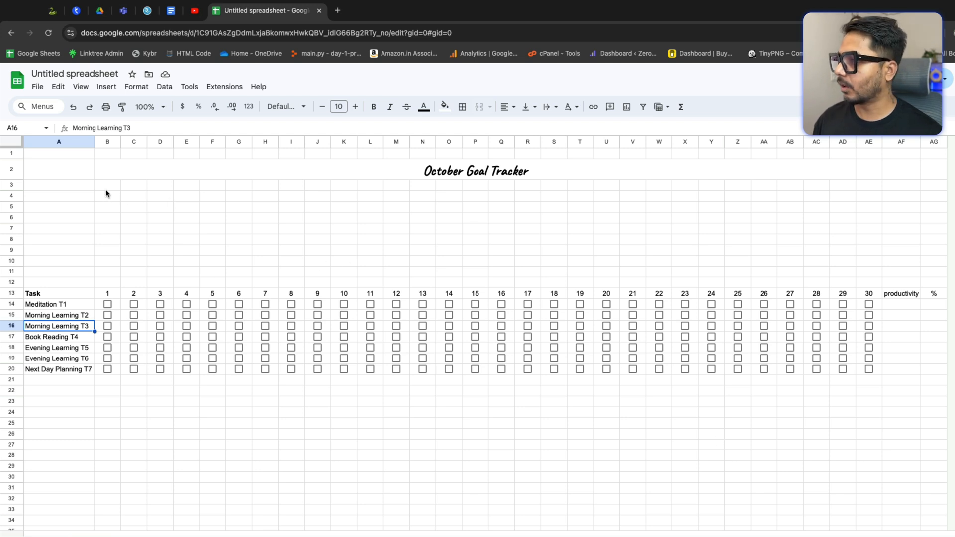
Step: Merge cells B3 through AE12 into a single block above the tracker table
{"action": "left_click_drag", "start_coordinate": [105, 184], "coordinate": [871, 281]}
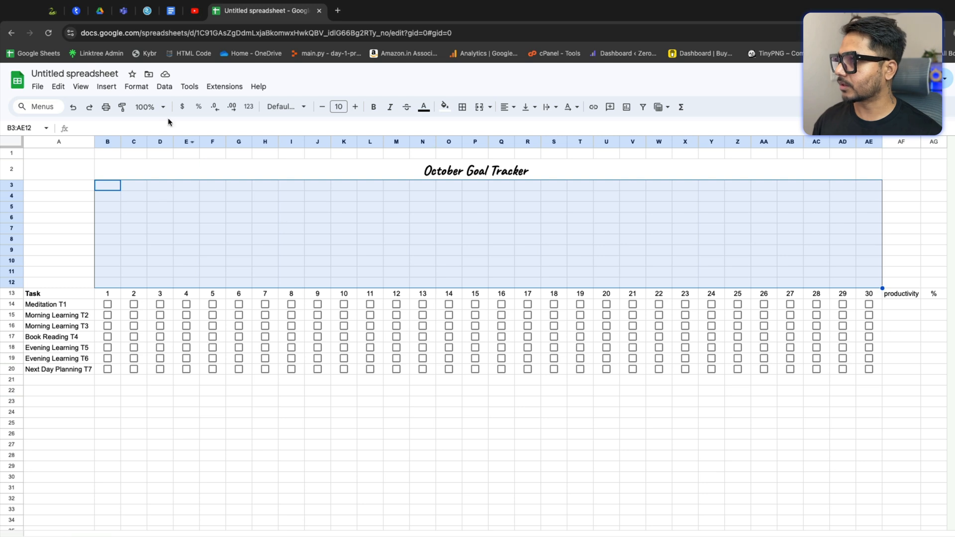
{"action": "left_click", "coordinate": [481, 107]}
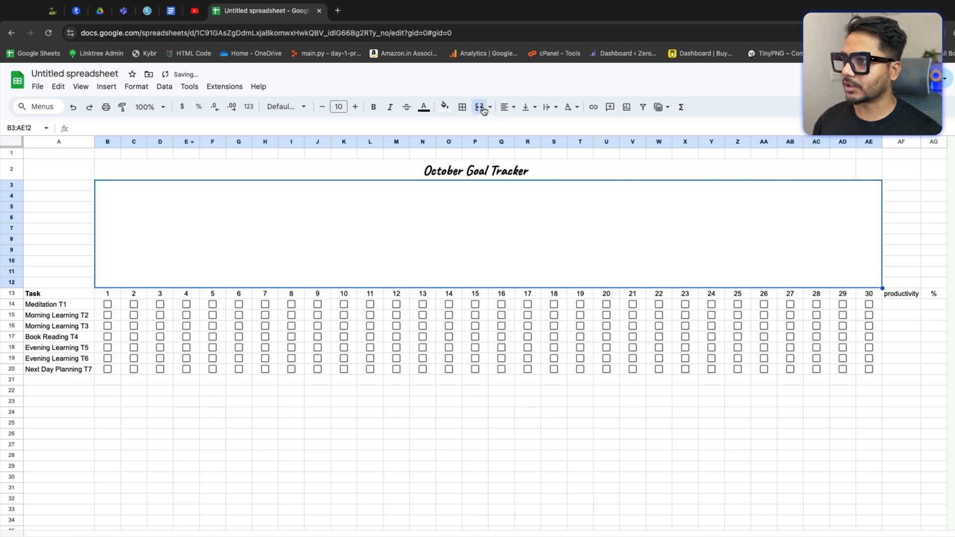
{"action": "left_click", "coordinate": [356, 416]}
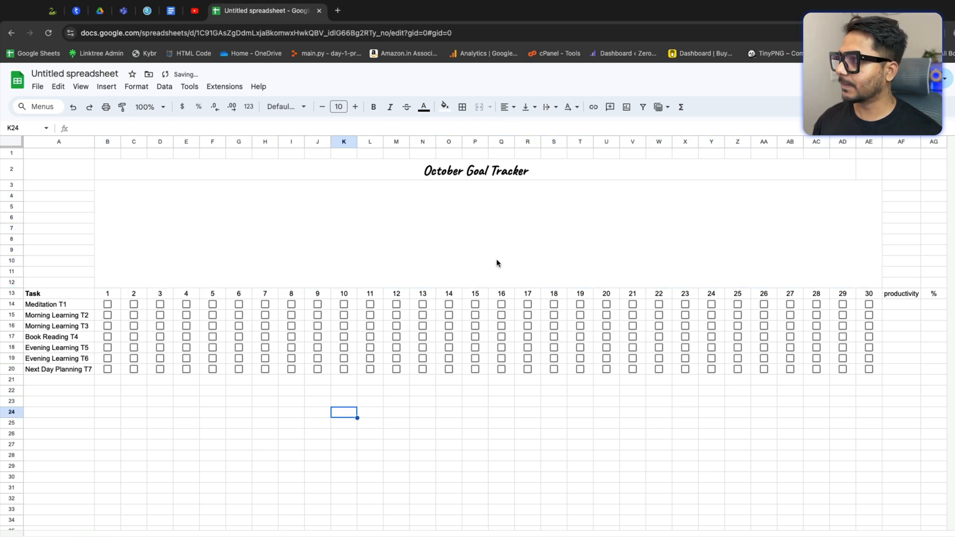
Step: Apply dashed dark gray borders to all cells of the tracker table from A13 to AG20
{"action": "left_click", "coordinate": [12, 153]}
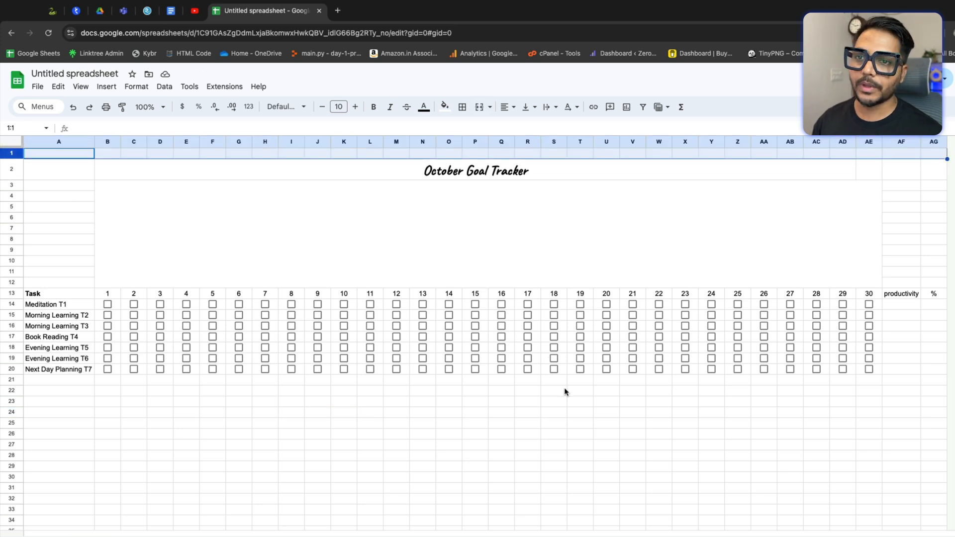
{"action": "left_click", "coordinate": [485, 432]}
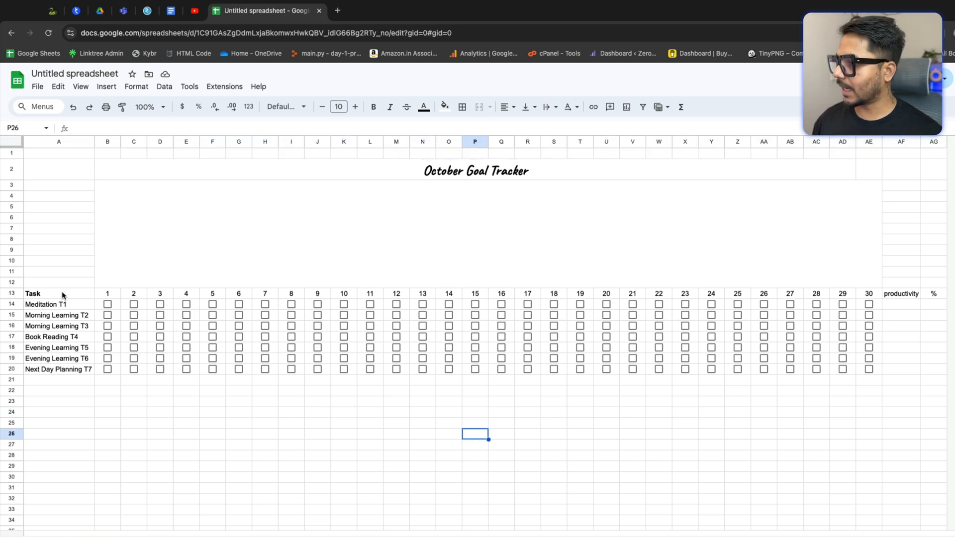
{"action": "left_click_drag", "start_coordinate": [63, 296], "coordinate": [927, 369]}
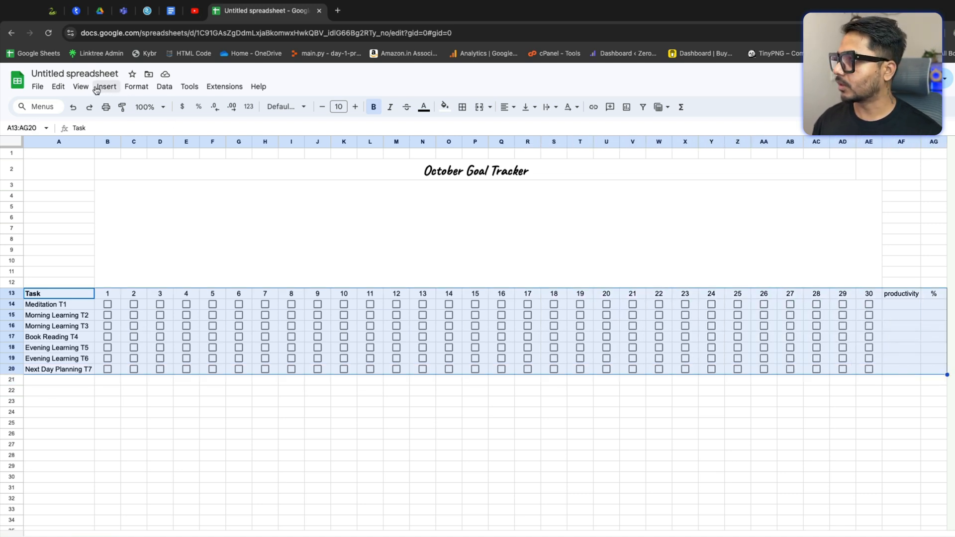
{"action": "left_click", "coordinate": [467, 112]}
{"action": "left_click", "coordinate": [560, 144]}
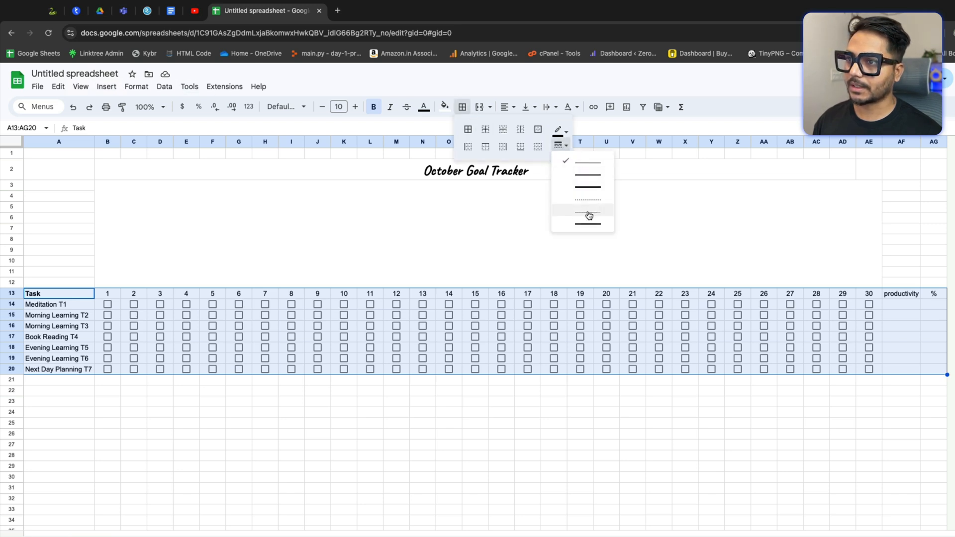
{"action": "left_click", "coordinate": [589, 215]}
{"action": "left_click", "coordinate": [559, 131]}
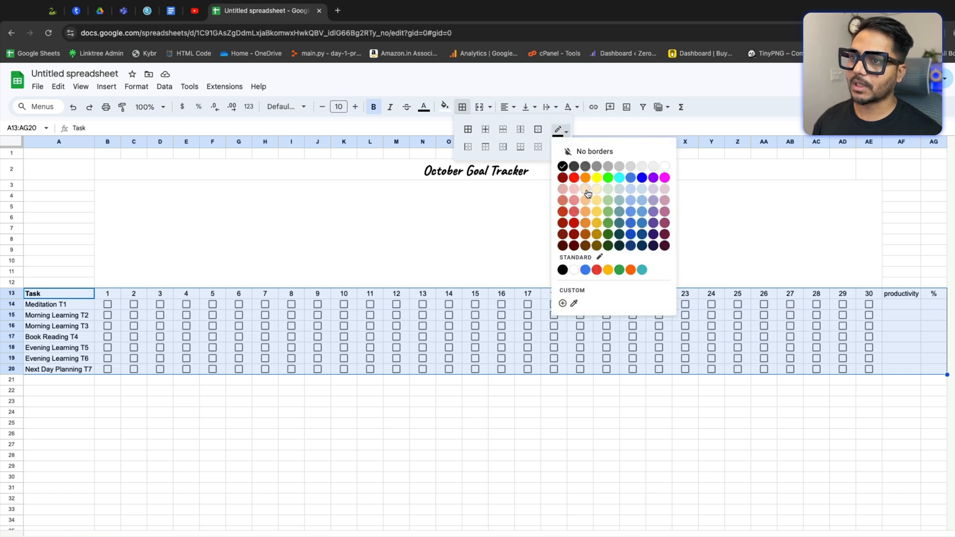
{"action": "left_click", "coordinate": [655, 190]}
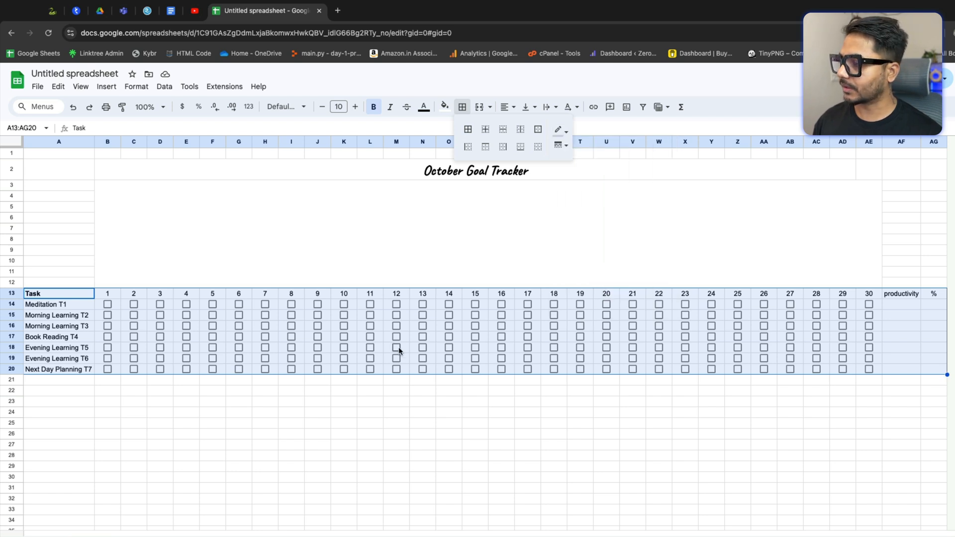
{"action": "left_click", "coordinate": [568, 145]}
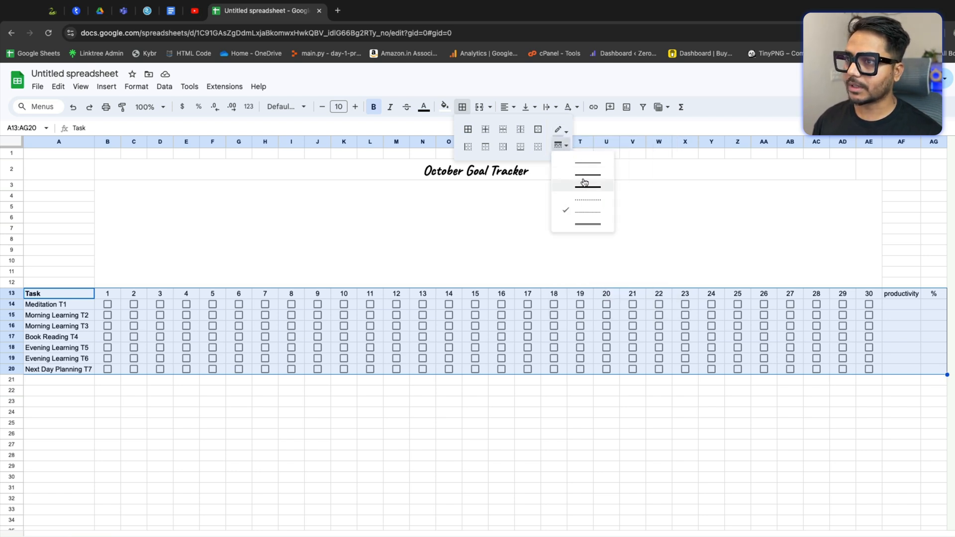
{"action": "left_click", "coordinate": [560, 129]}
{"action": "left_click", "coordinate": [560, 130]}
{"action": "left_click", "coordinate": [560, 130]}
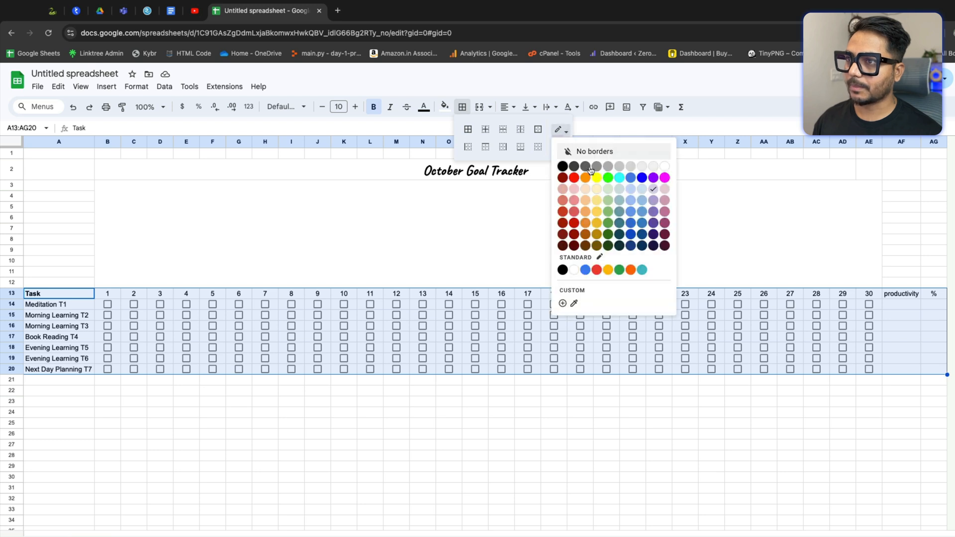
{"action": "left_click", "coordinate": [576, 168]}
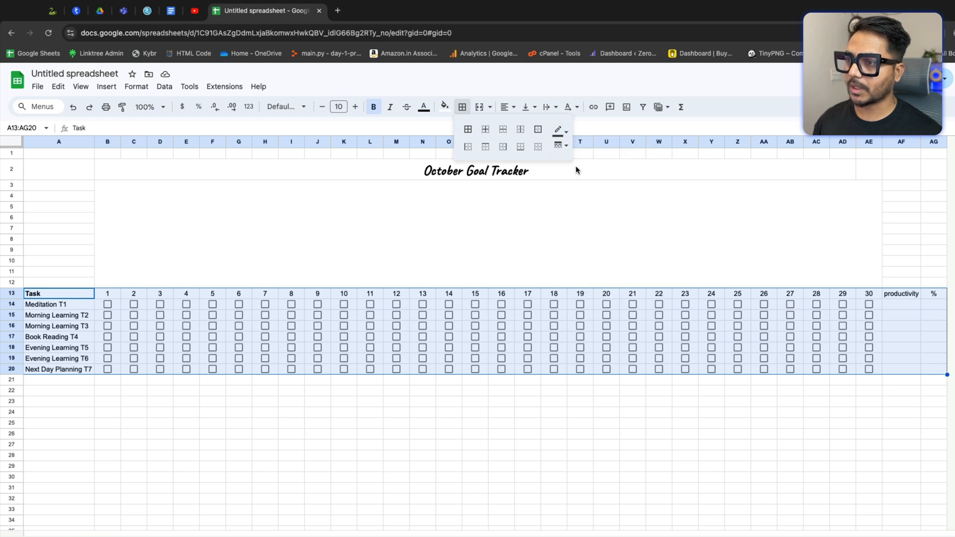
{"action": "left_click", "coordinate": [468, 129]}
{"action": "left_click", "coordinate": [351, 443]}
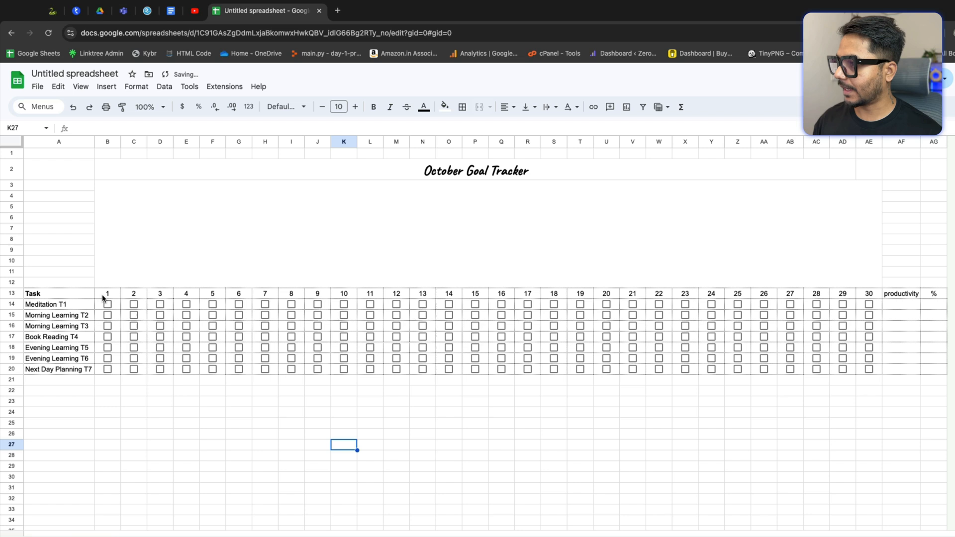
Step: Hide the sheet's gridlines
{"action": "left_click_drag", "start_coordinate": [108, 294], "coordinate": [607, 347]}
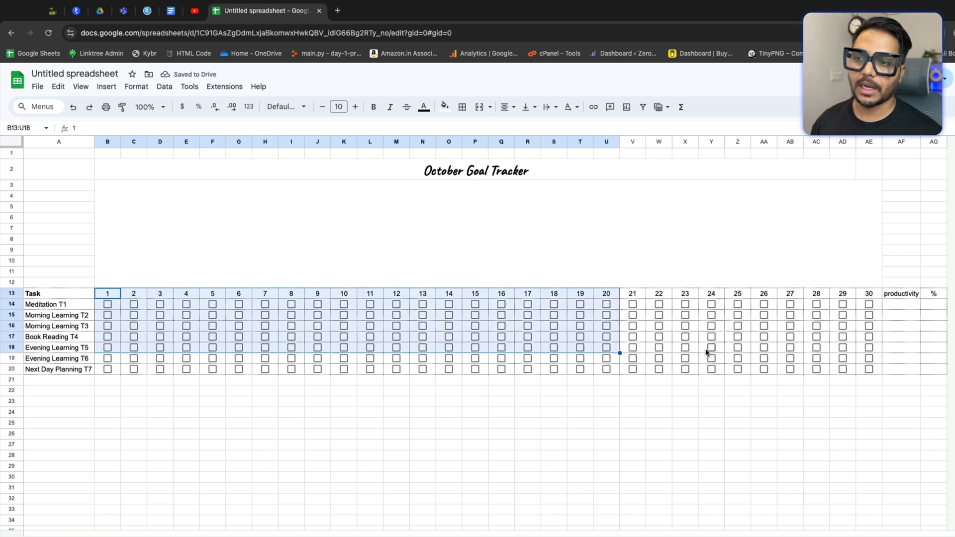
{"action": "left_click", "coordinate": [137, 385]}
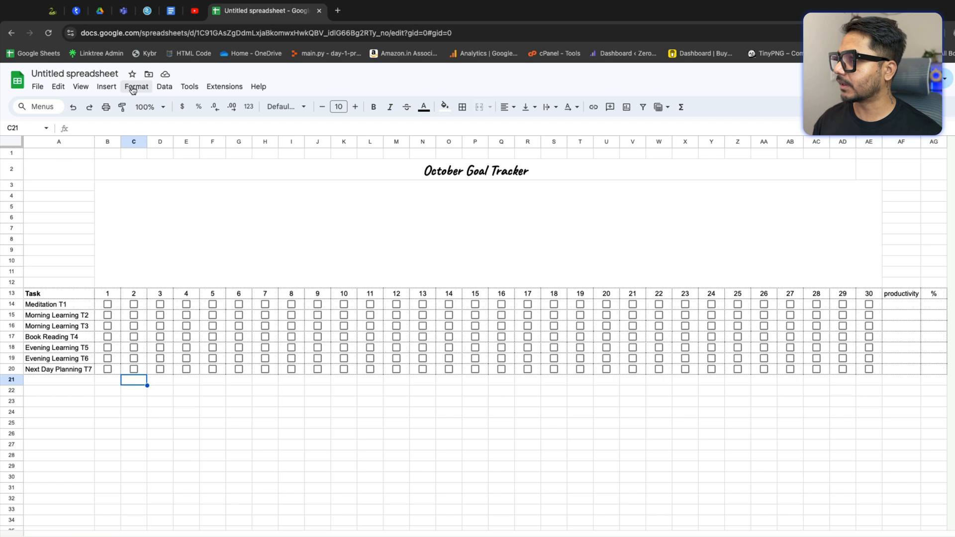
{"action": "left_click", "coordinate": [81, 87]}
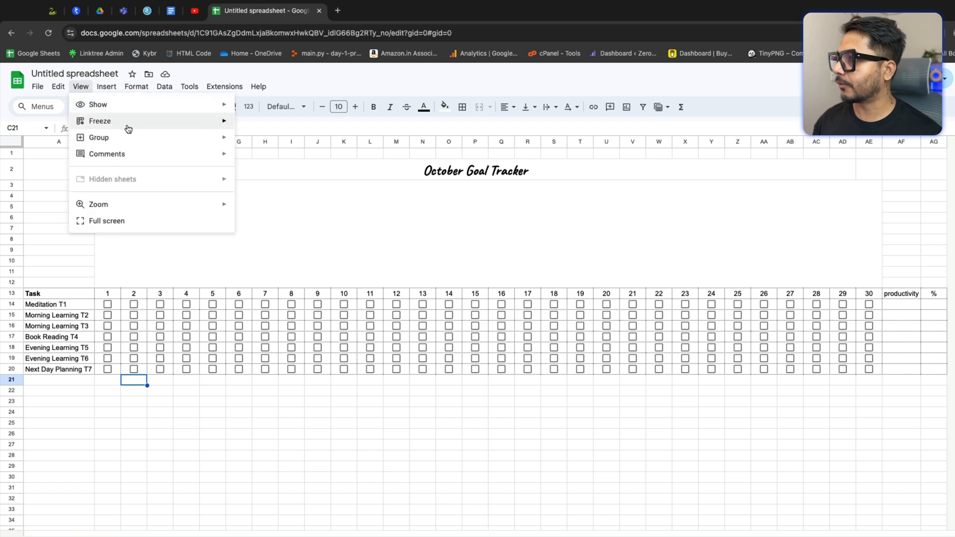
{"action": "mouse_move", "coordinate": [138, 108]}
{"action": "left_click", "coordinate": [276, 123]}
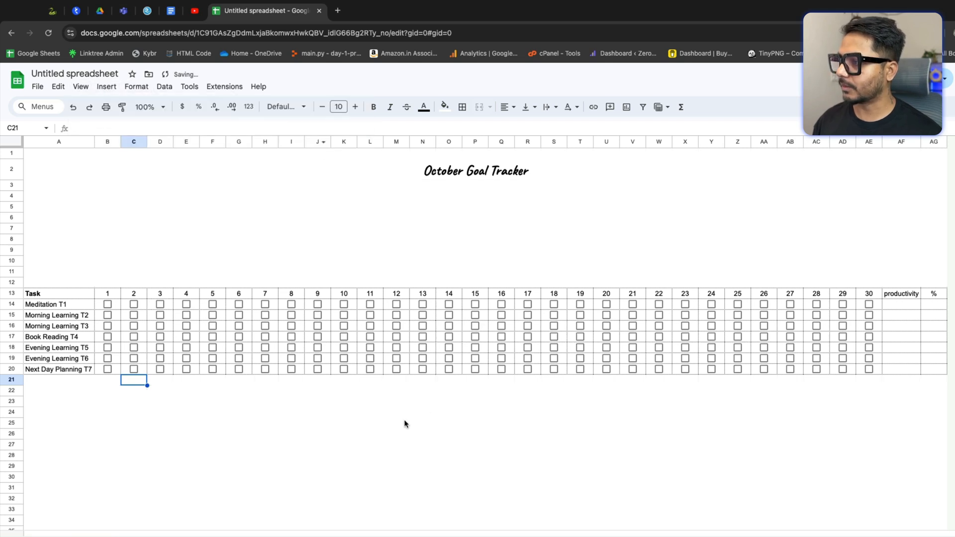
{"action": "left_click", "coordinate": [404, 419]}
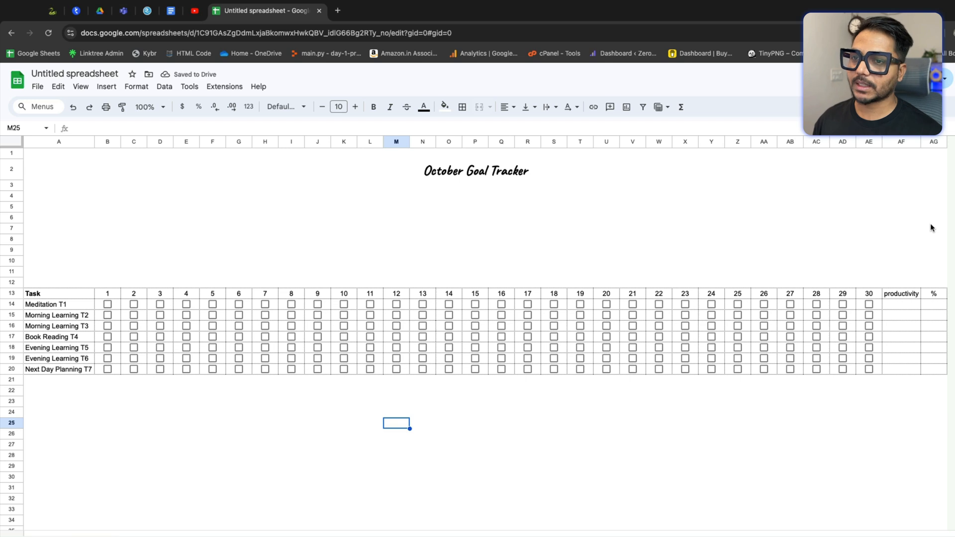
Step: Tick and untick the day 4 and day 5 checkboxes for Morning Learning T2
{"action": "left_click_drag", "start_coordinate": [898, 305], "coordinate": [903, 371]}
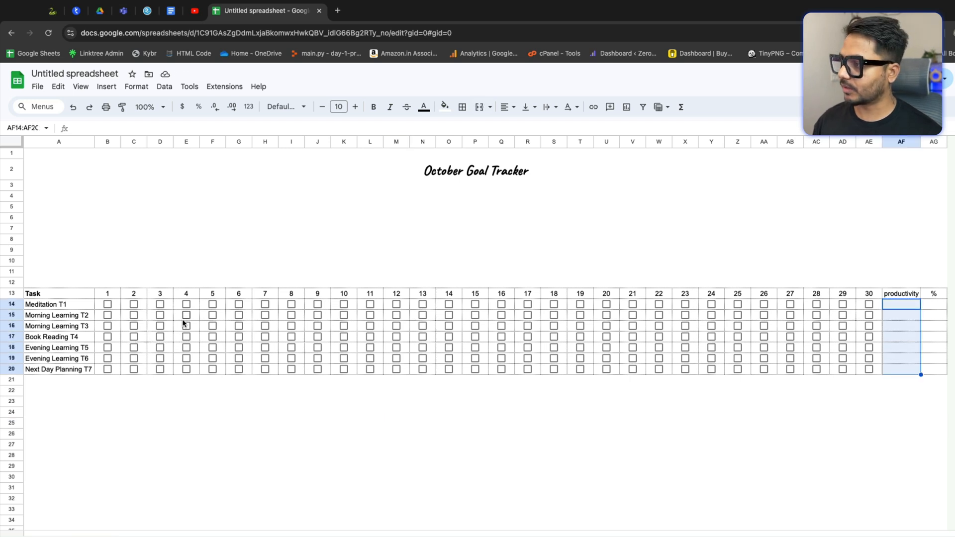
{"action": "left_click", "coordinate": [186, 315]}
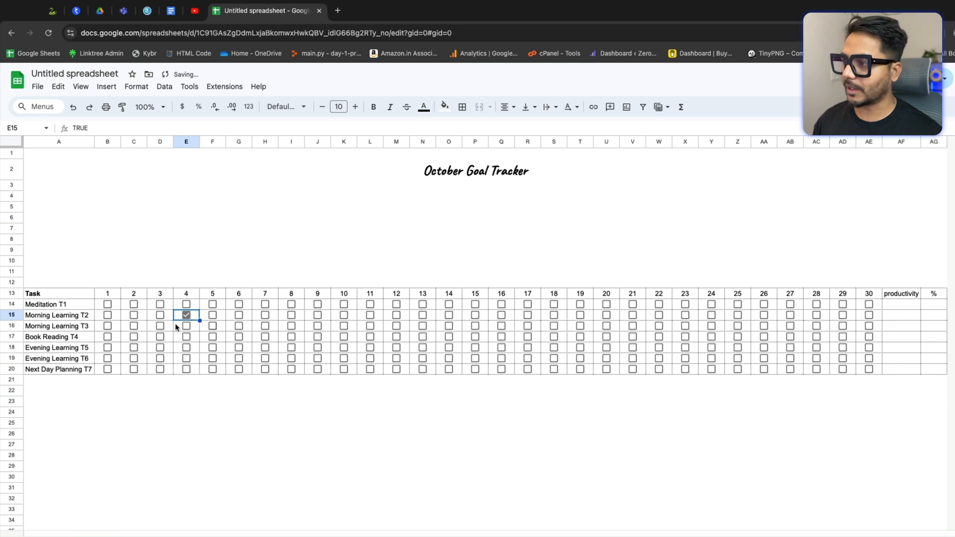
{"action": "left_click", "coordinate": [213, 316]}
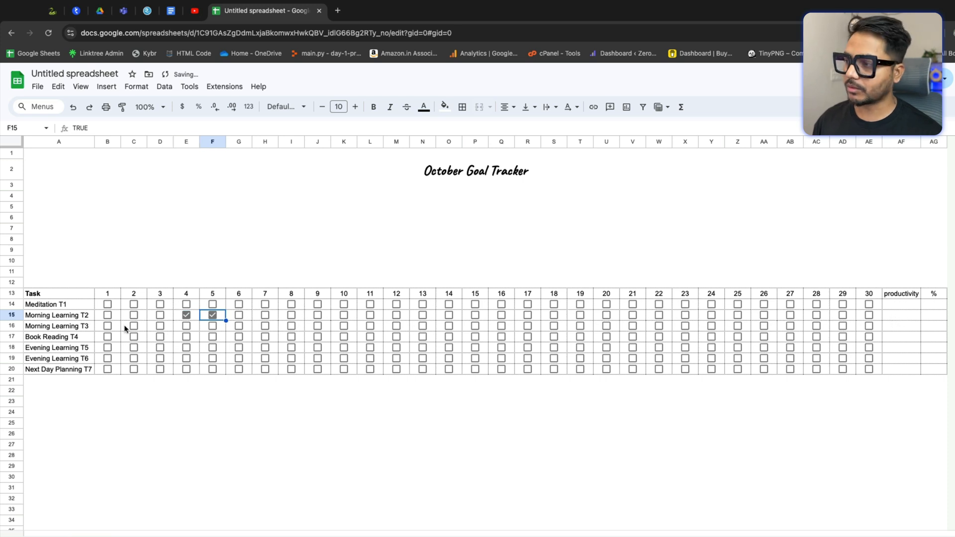
{"action": "left_click", "coordinate": [186, 315]}
{"action": "left_click", "coordinate": [213, 315]}
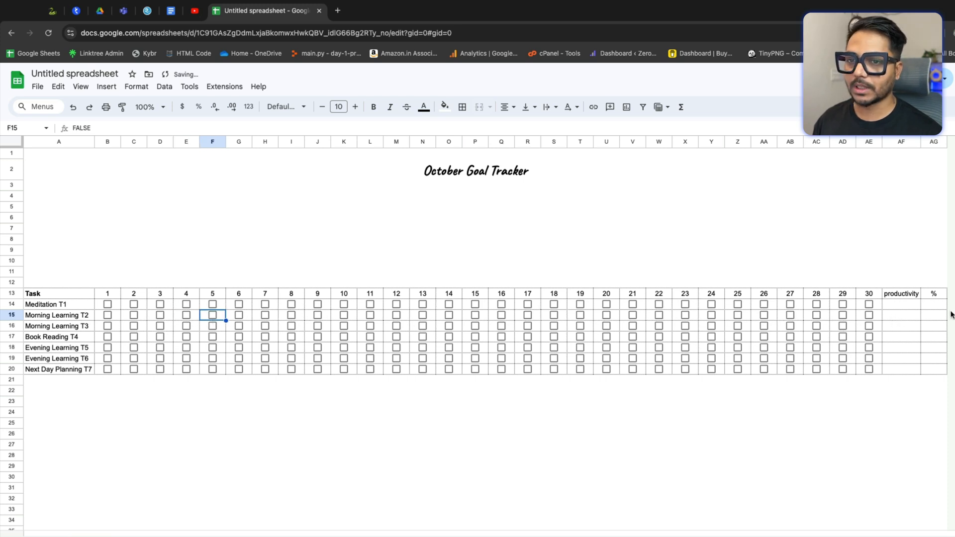
Step: In AF14 under productivity, enter the formula =COUNTIF(B14:AE14, TRUE) to count Meditation T1's ticked days
{"action": "left_click", "coordinate": [908, 308]}
{"action": "type", "text": "=COUNT"}
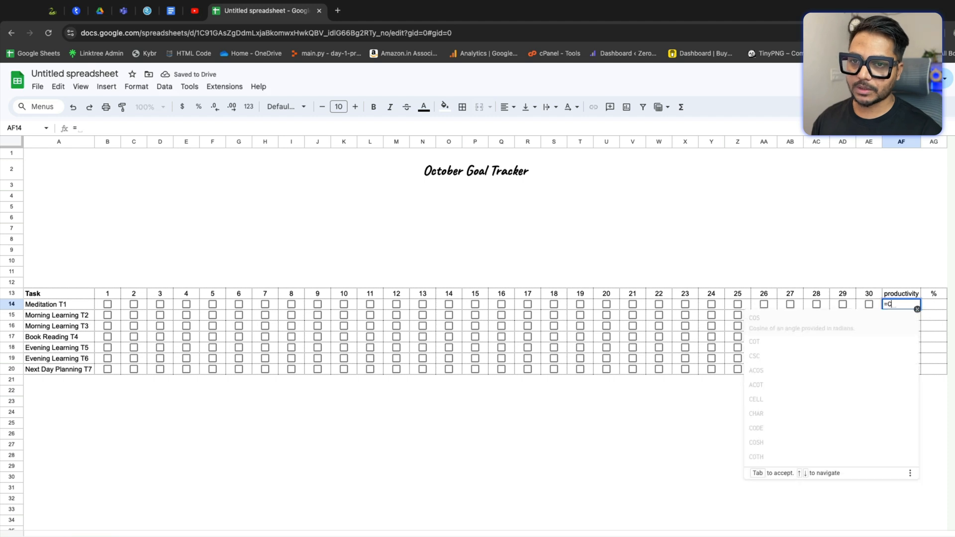
{"action": "type", "text": "IF"}
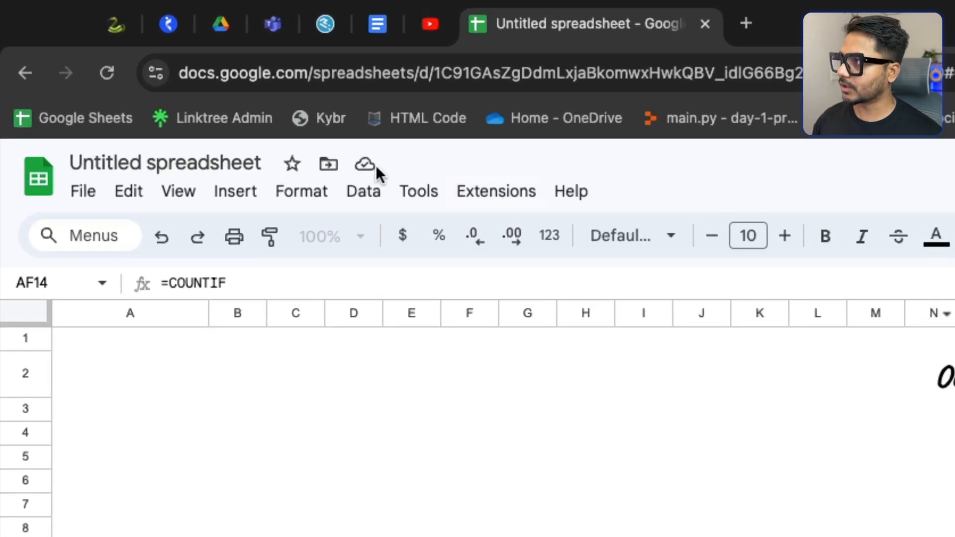
{"action": "left_click", "coordinate": [302, 282]}
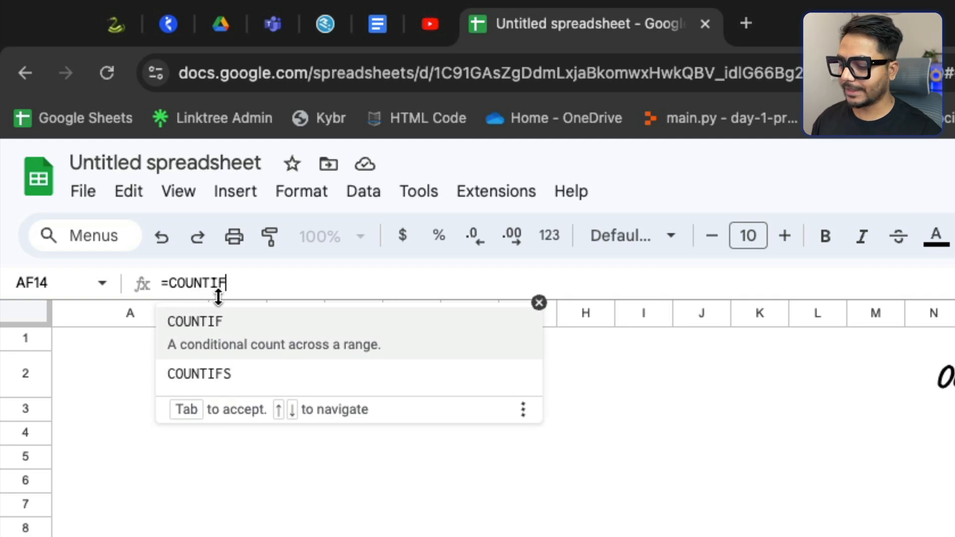
{"action": "type", "text": "("}
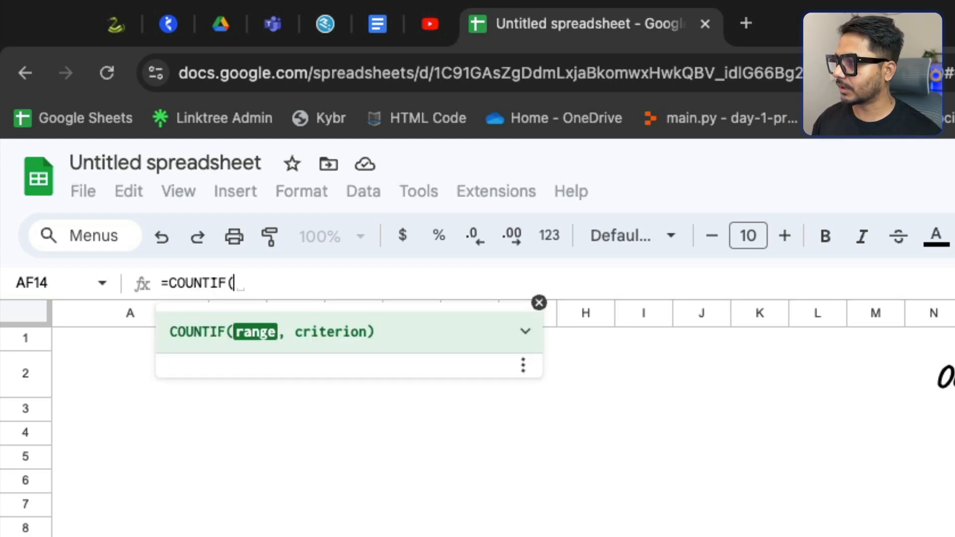
{"action": "left_click_drag", "start_coordinate": [238, 534], "coordinate": [954, 535]}
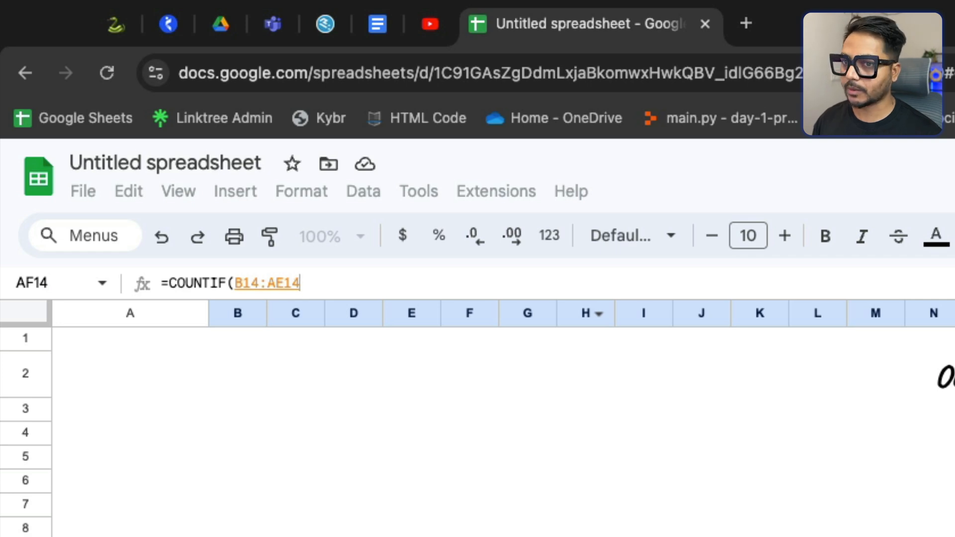
{"action": "type", "text": ", "}
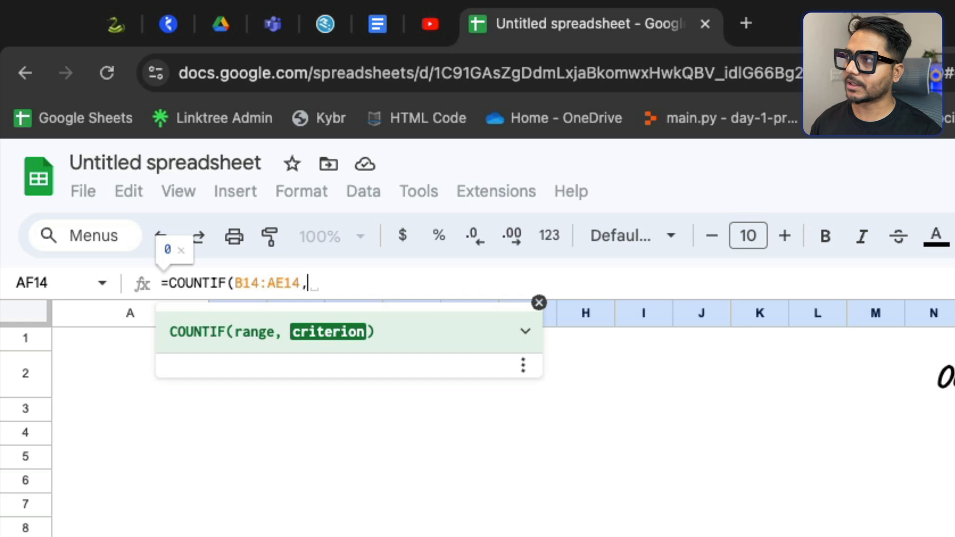
{"action": "type", "text": " TRUE"}
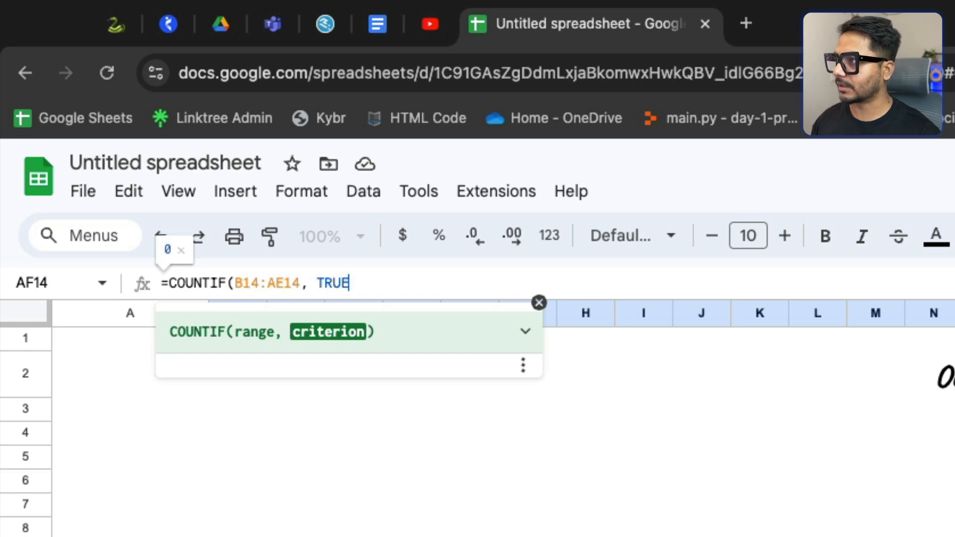
{"action": "type", "text": ")"}
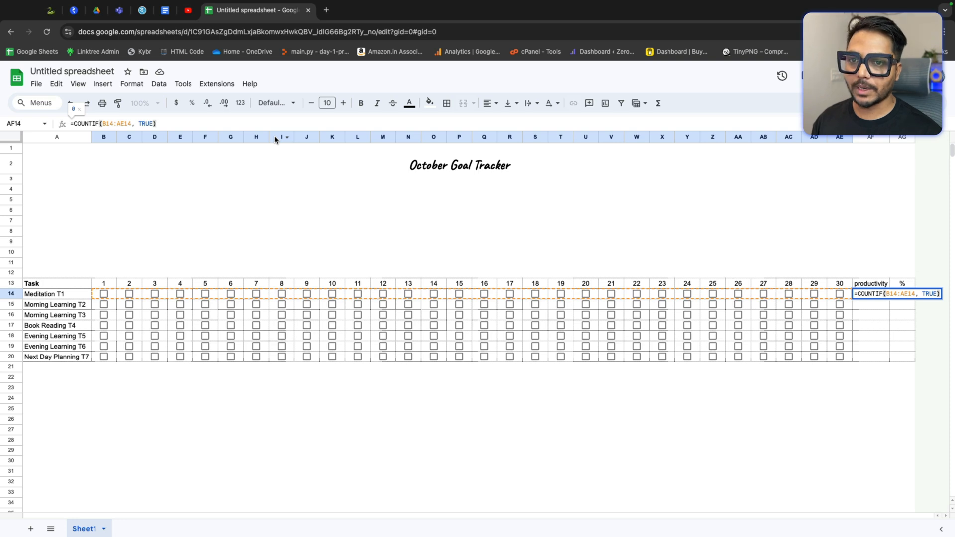
{"action": "key", "text": "Return"}
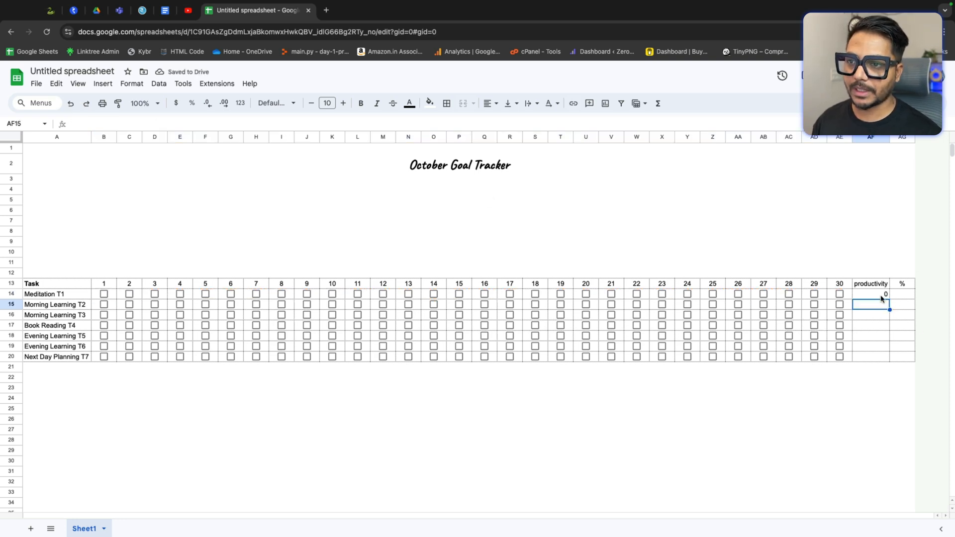
Step: Tick and untick the day 14 and day 15 checkboxes for Meditation T1 to test the count
{"action": "left_click", "coordinate": [434, 294]}
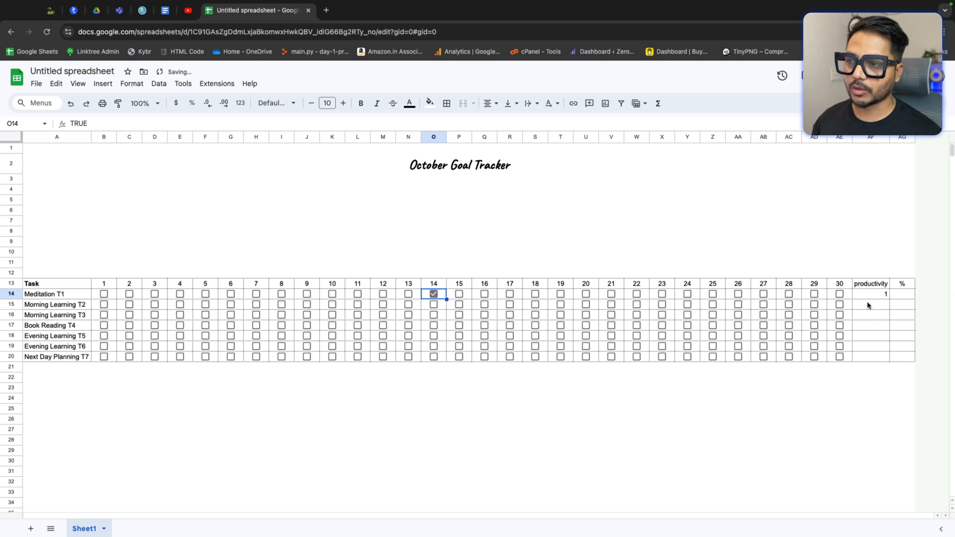
{"action": "left_click", "coordinate": [459, 294]}
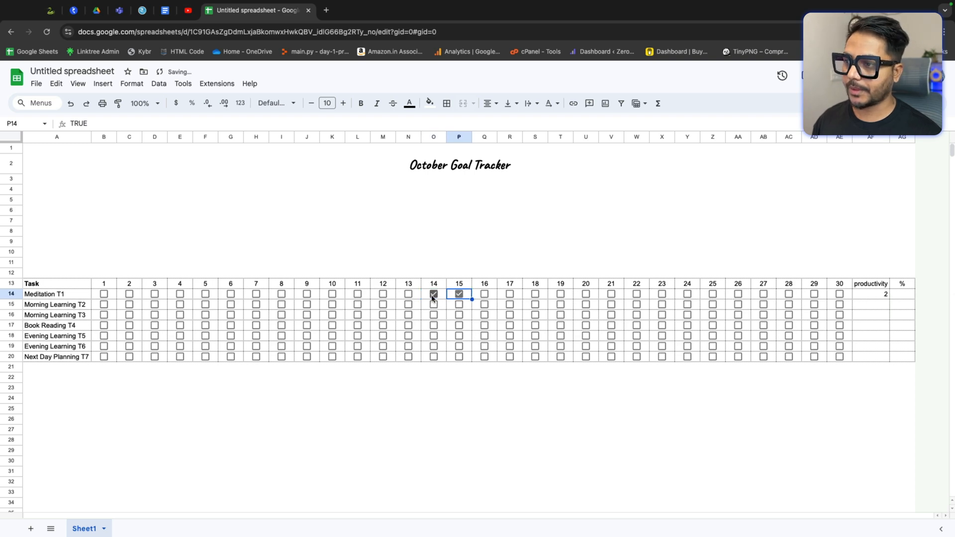
{"action": "left_click", "coordinate": [433, 294]}
{"action": "left_click", "coordinate": [459, 294]}
Step: Copy the productivity formula from AF14 down through AF20 for all seven tasks
{"action": "left_click", "coordinate": [883, 296]}
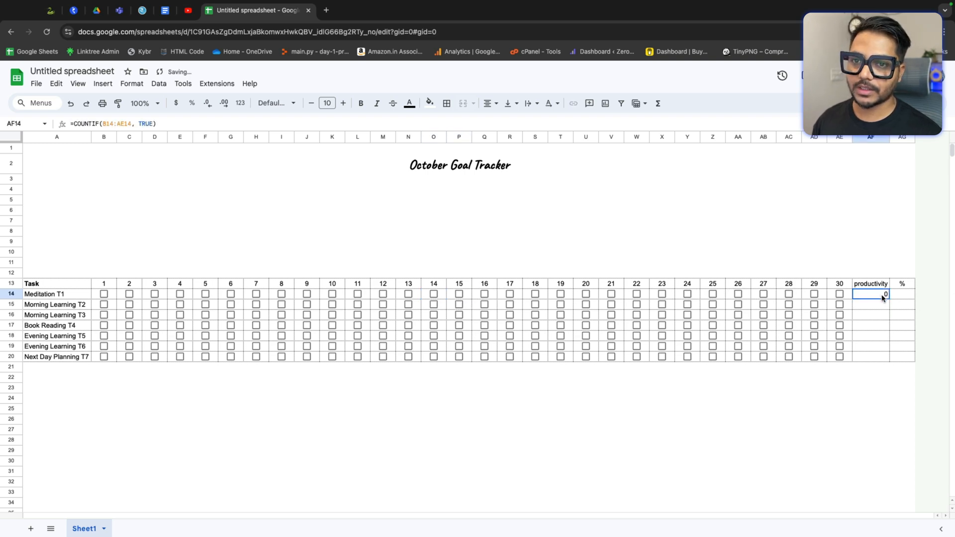
{"action": "left_click_drag", "start_coordinate": [890, 299], "coordinate": [886, 359]}
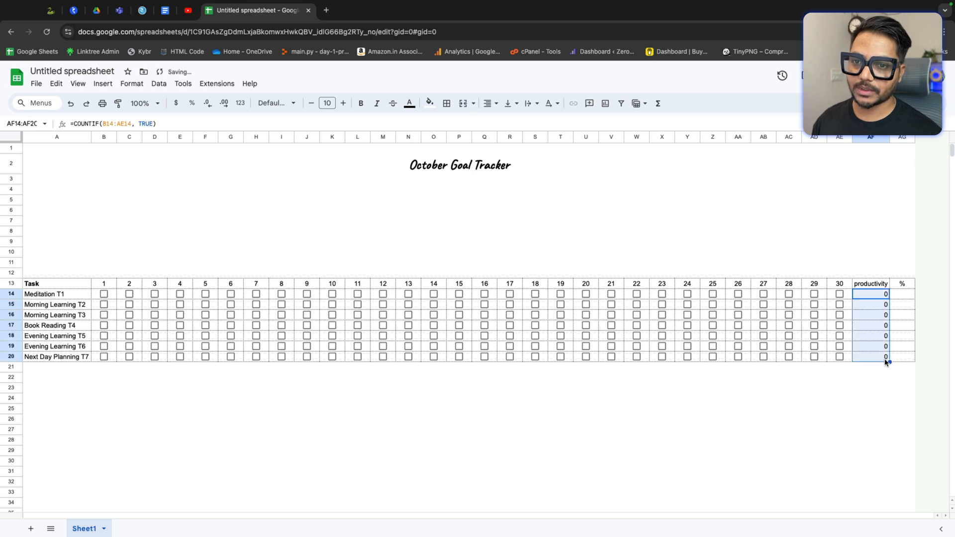
Step: Tick and untick a few day checkboxes for Next Day Planning T7 to test the copied formula
{"action": "left_click", "coordinate": [686, 326]}
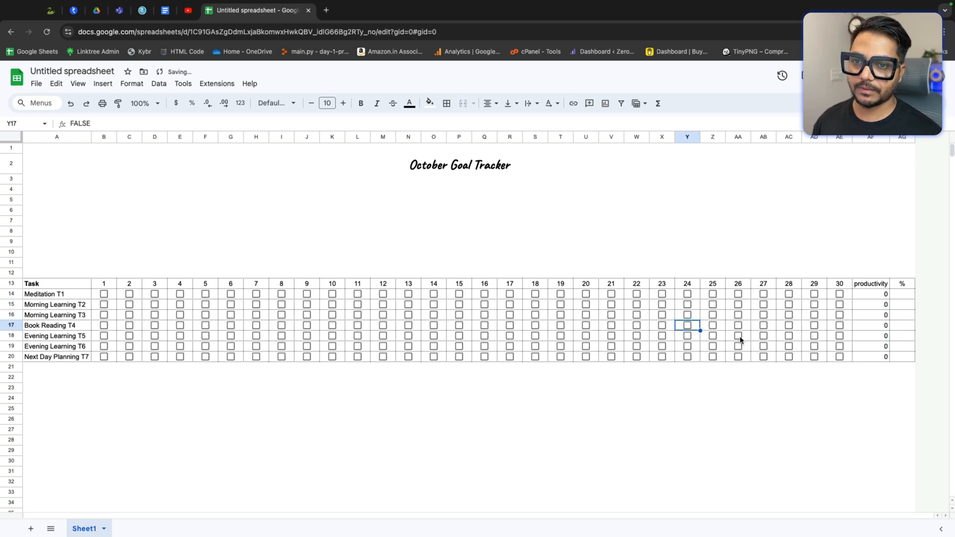
{"action": "left_click", "coordinate": [738, 357]}
{"action": "left_click", "coordinate": [738, 357]}
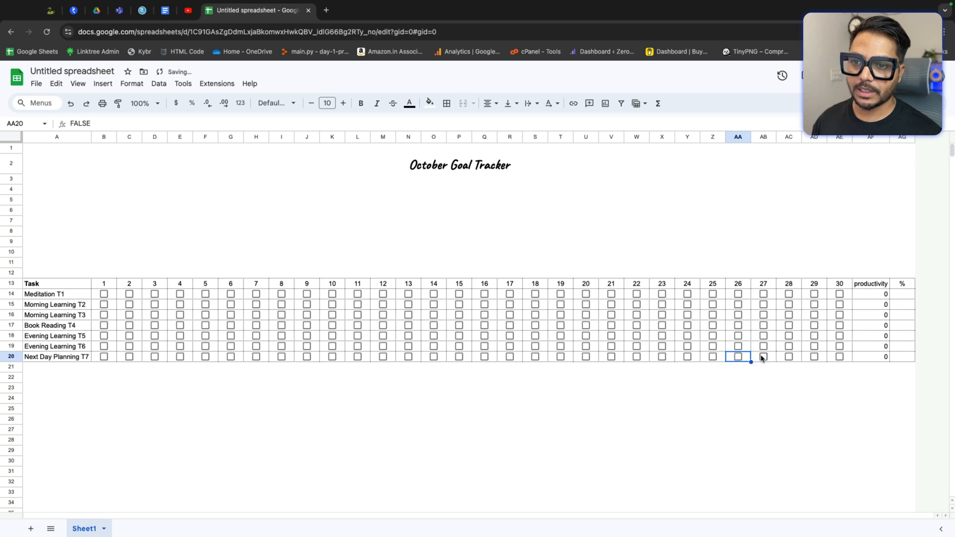
{"action": "left_click", "coordinate": [763, 358]}
{"action": "left_click", "coordinate": [785, 358]}
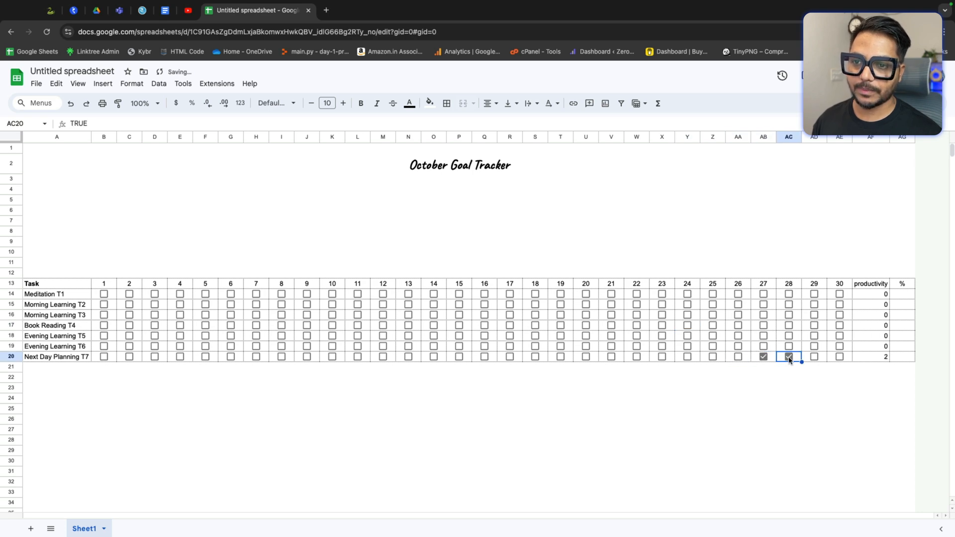
{"action": "left_click", "coordinate": [764, 357]}
Step: Calculate 7*0.80 in the Spotlight calculator, then close it
{"action": "left_click", "coordinate": [903, 294]}
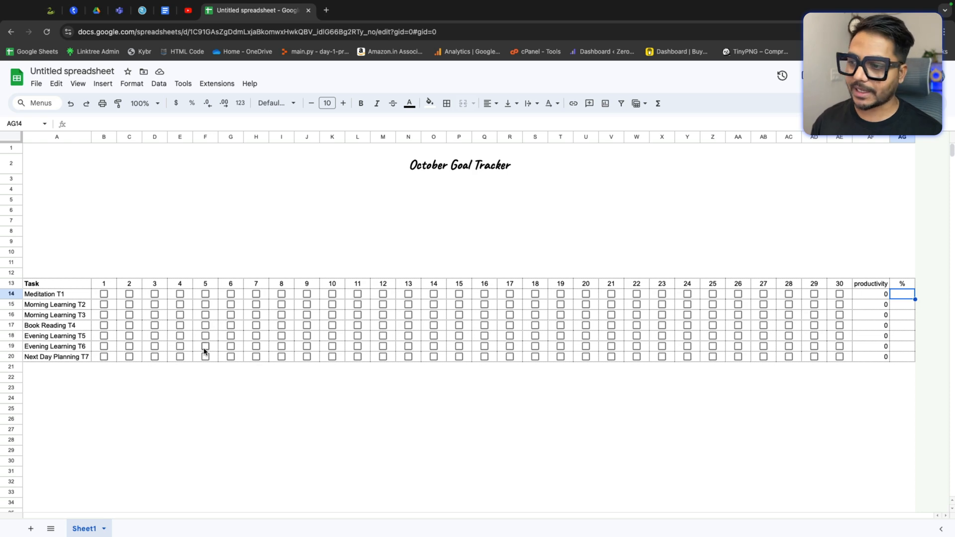
{"action": "key", "text": "super+space"}
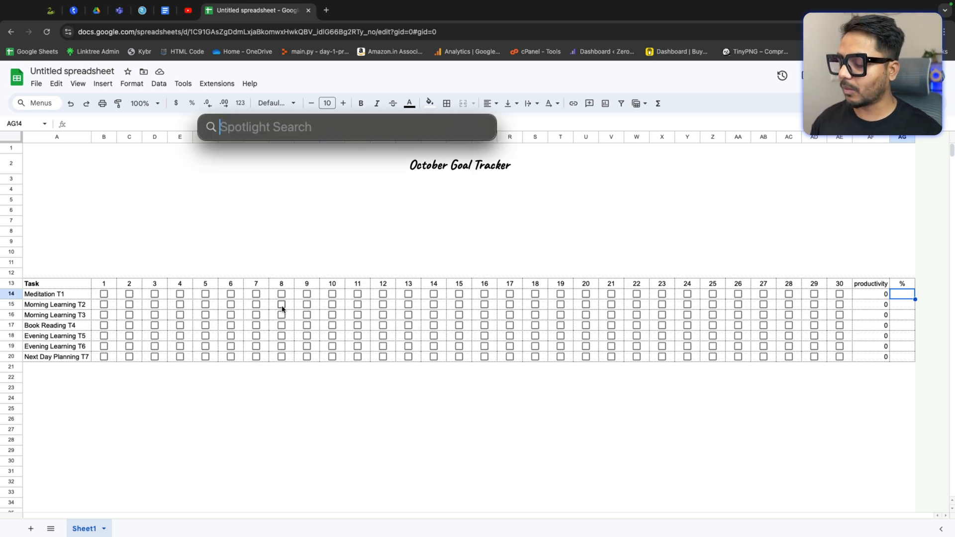
{"action": "type", "text": "7"}
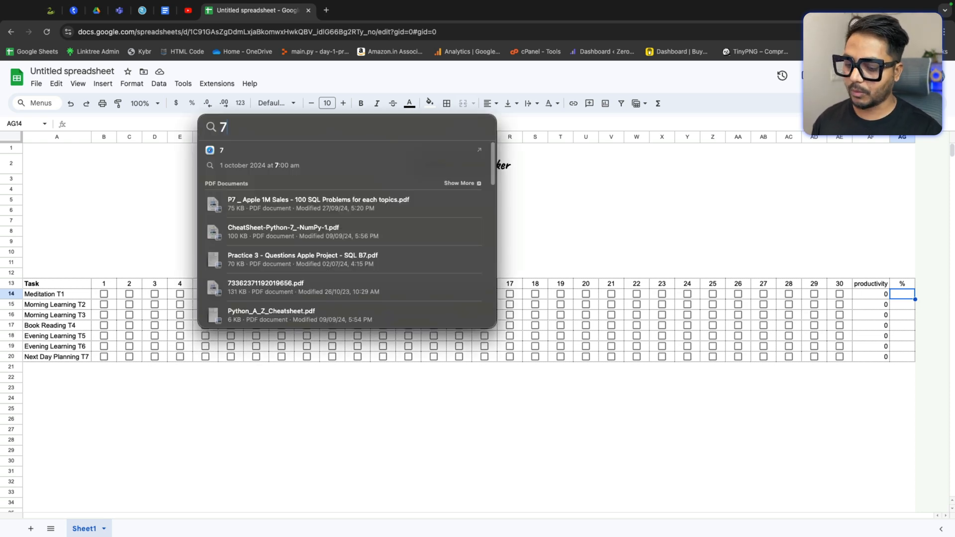
{"action": "type", "text": "*0."}
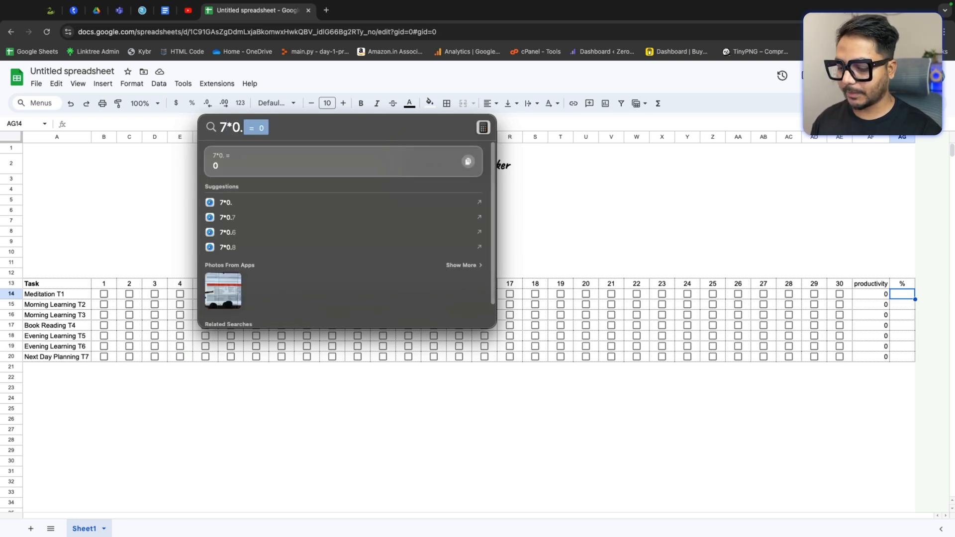
{"action": "type", "text": "80"}
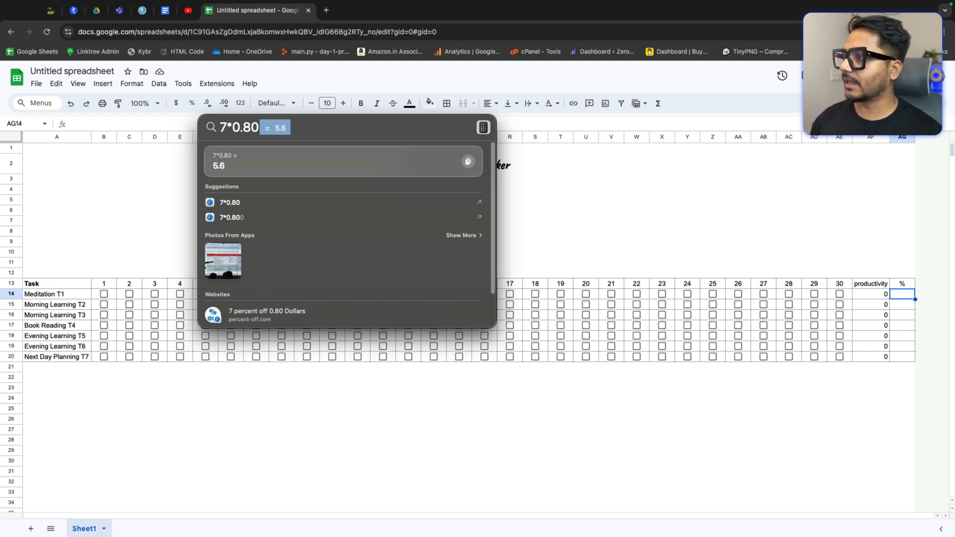
{"action": "key", "text": "BackSpace"}
{"action": "key", "text": "BackSpace"}
{"action": "key", "text": "BackSpace"}
{"action": "key", "text": "BackSpace"}
{"action": "key", "text": "BackSpace"}
{"action": "key", "text": "BackSpace"}
{"action": "key", "text": "BackSpace"}
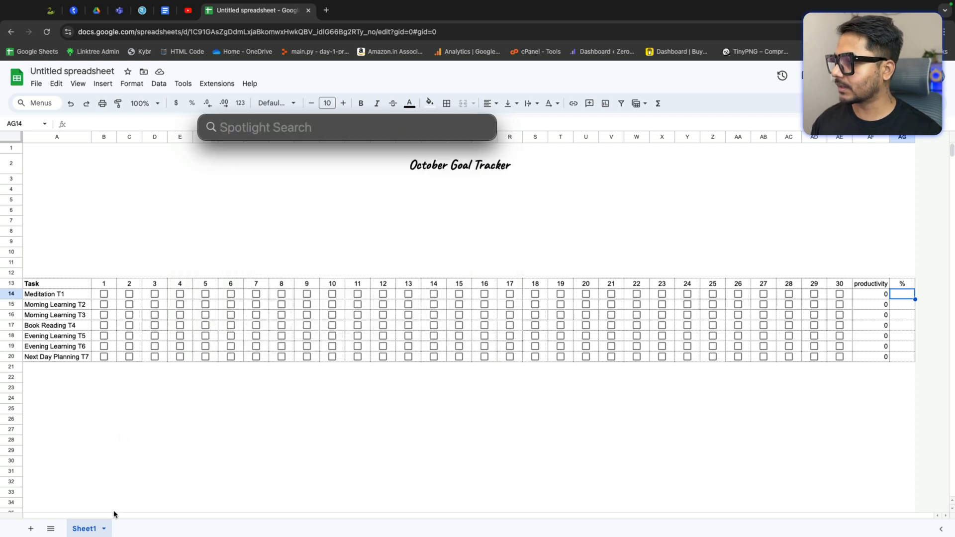
{"action": "key", "text": "Escape"}
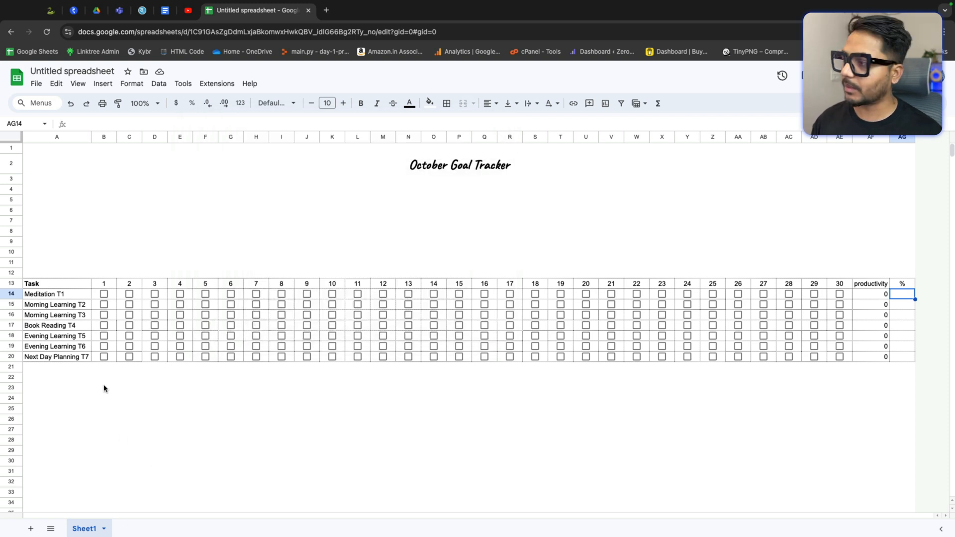
Step: Fill the Morning Learning T2–T3 and Evening Learning T5–T6 task name cells with light magenta
{"action": "left_click", "coordinate": [66, 307]}
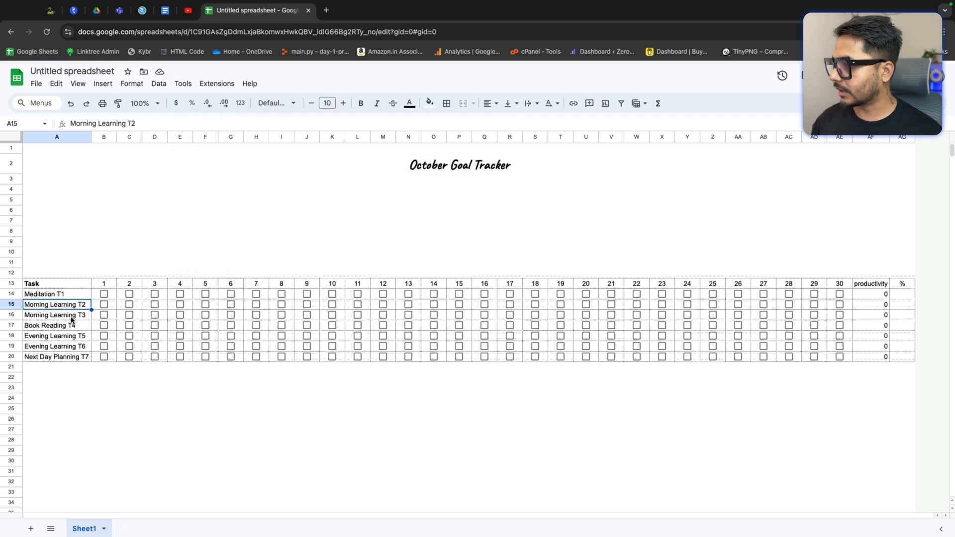
{"action": "left_click", "coordinate": [74, 313], "text": "shift"}
{"action": "left_click", "coordinate": [429, 103]}
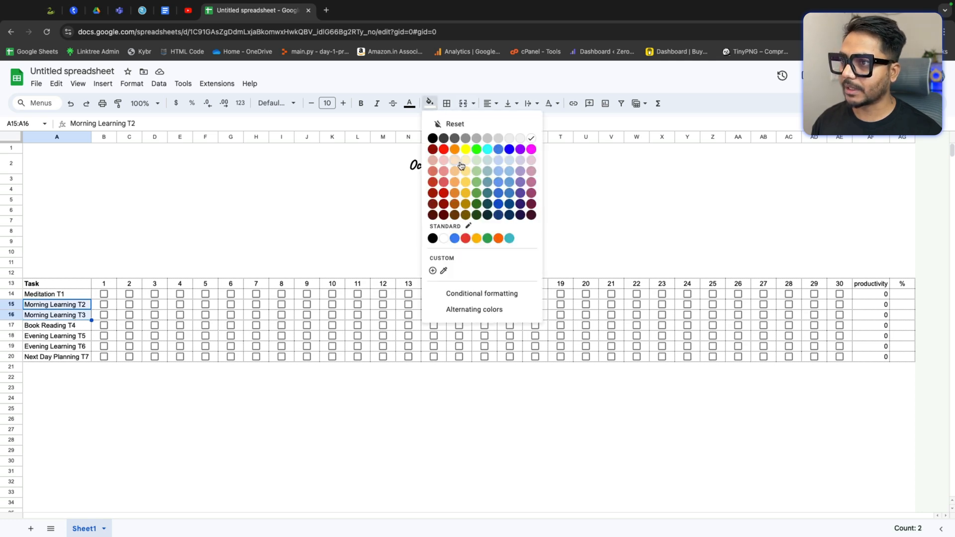
{"action": "left_click", "coordinate": [531, 162]}
{"action": "left_click", "coordinate": [157, 402]}
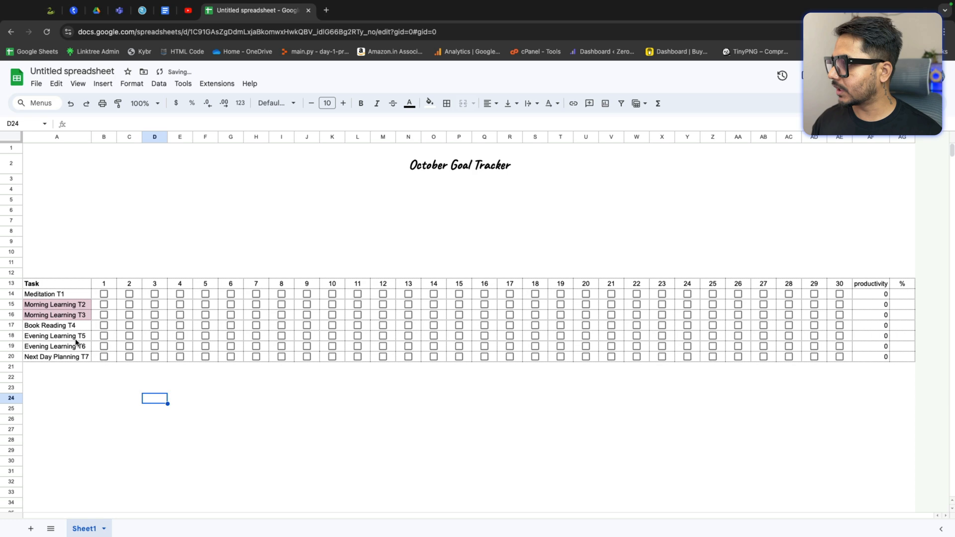
{"action": "left_click_drag", "start_coordinate": [60, 337], "coordinate": [69, 344]}
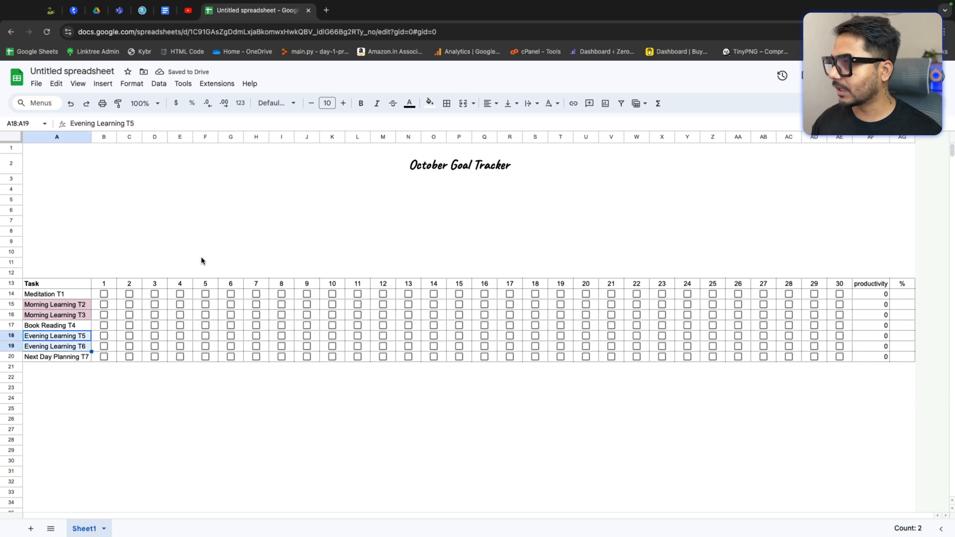
{"action": "left_click", "coordinate": [430, 103]}
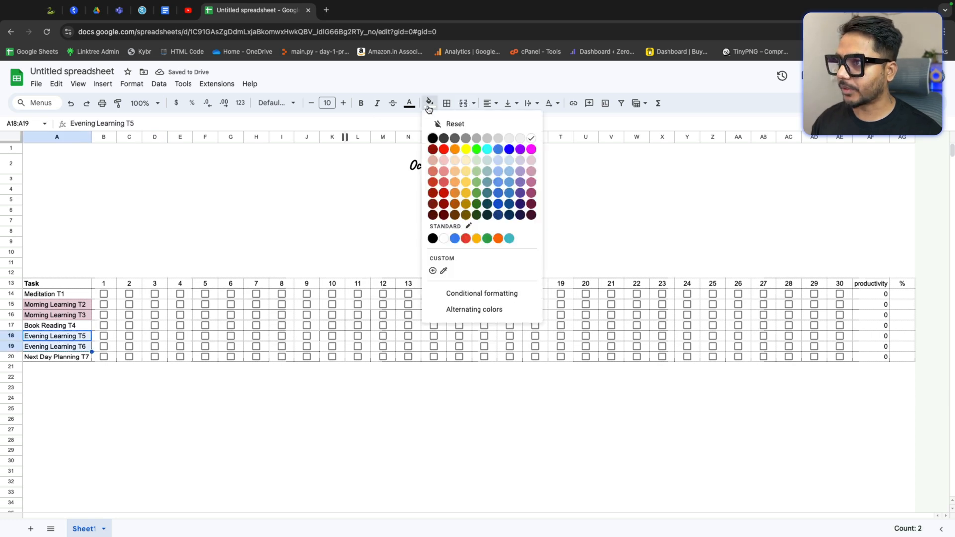
{"action": "left_click", "coordinate": [531, 162]}
{"action": "left_click", "coordinate": [234, 397]}
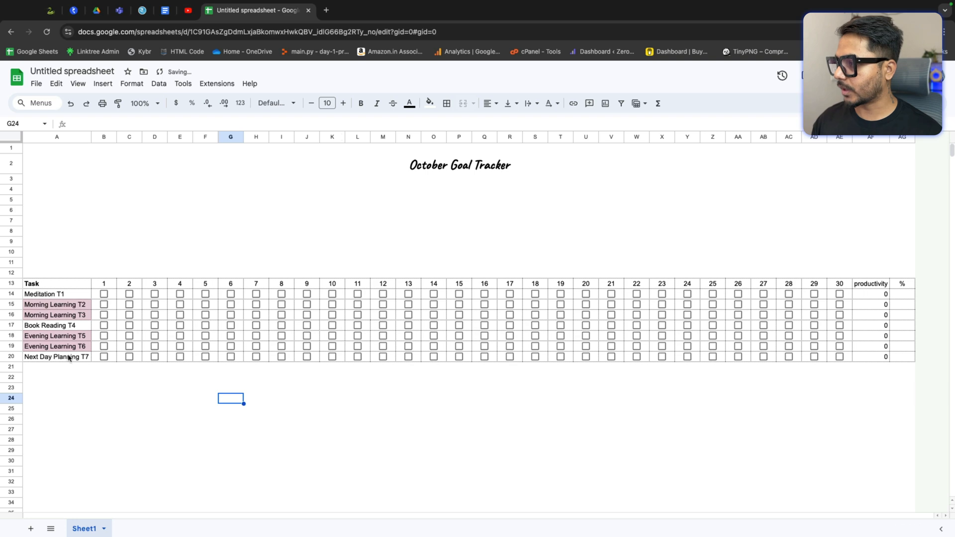
Step: Calculate 30*.8 in the Spotlight calculator, then close it
{"action": "left_click", "coordinate": [73, 308]}
{"action": "left_click", "coordinate": [74, 317]}
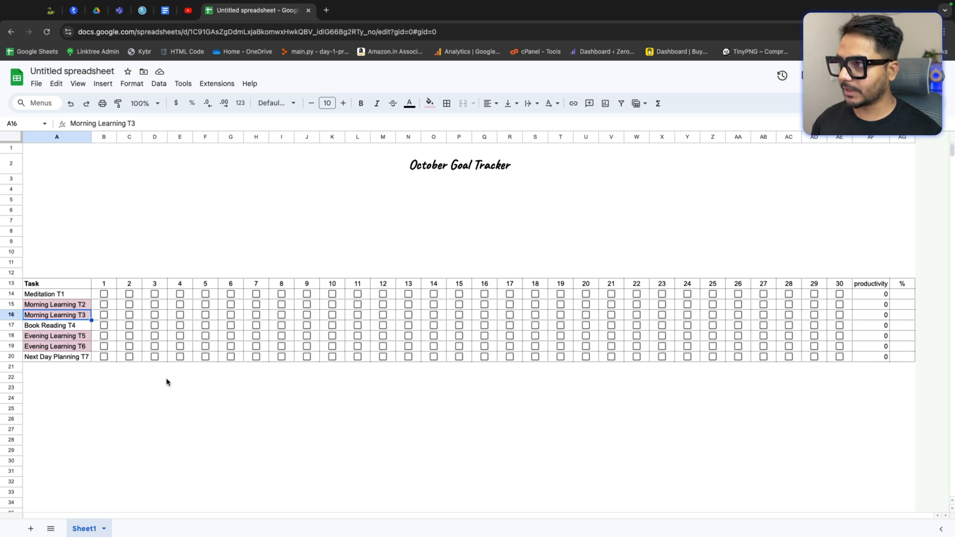
{"action": "key", "text": "super+space"}
{"action": "type", "text": "30"}
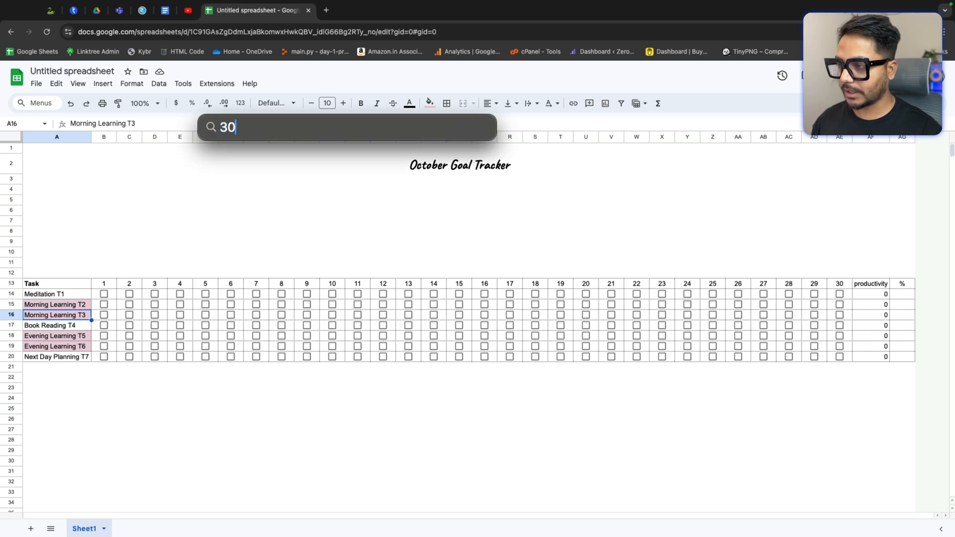
{"action": "type", "text": "*."}
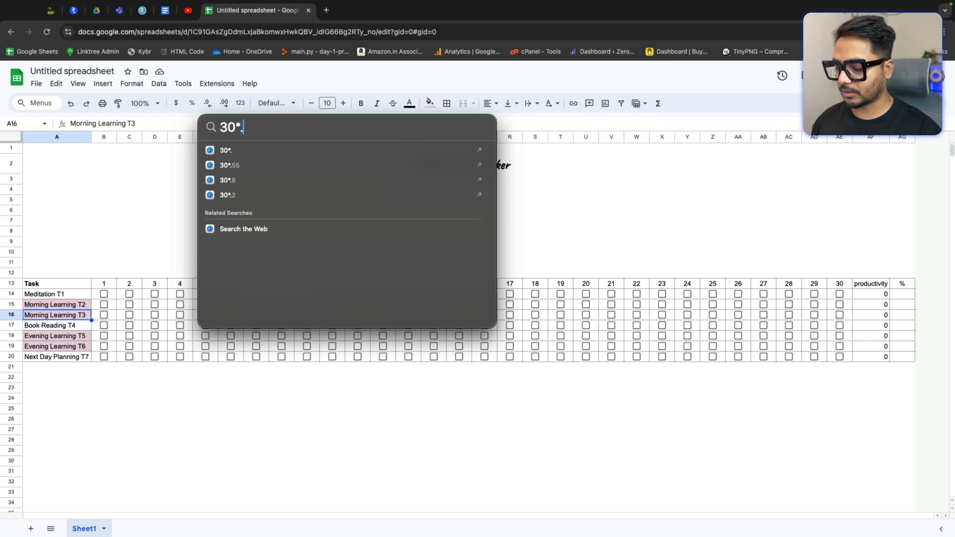
{"action": "type", "text": "8"}
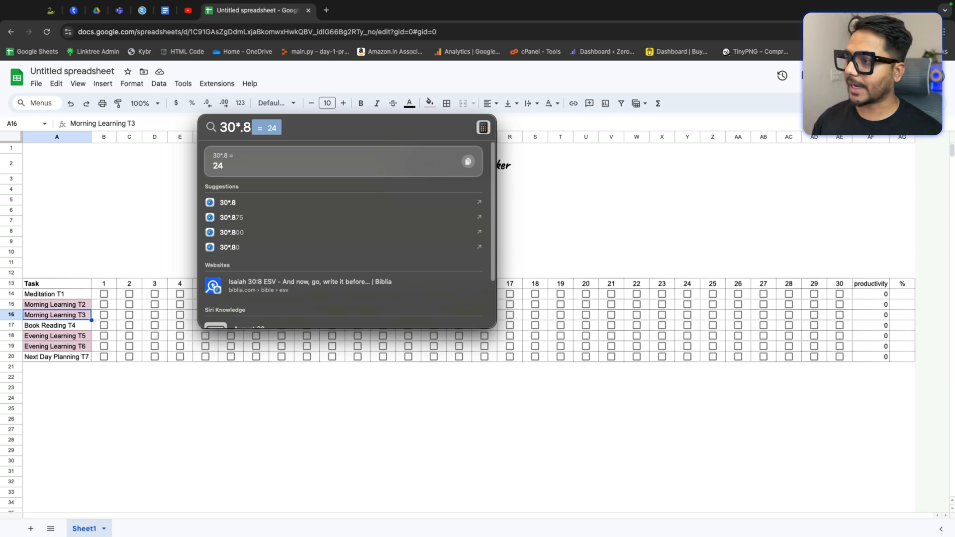
{"action": "key", "text": "Escape"}
{"action": "key", "text": "Escape"}
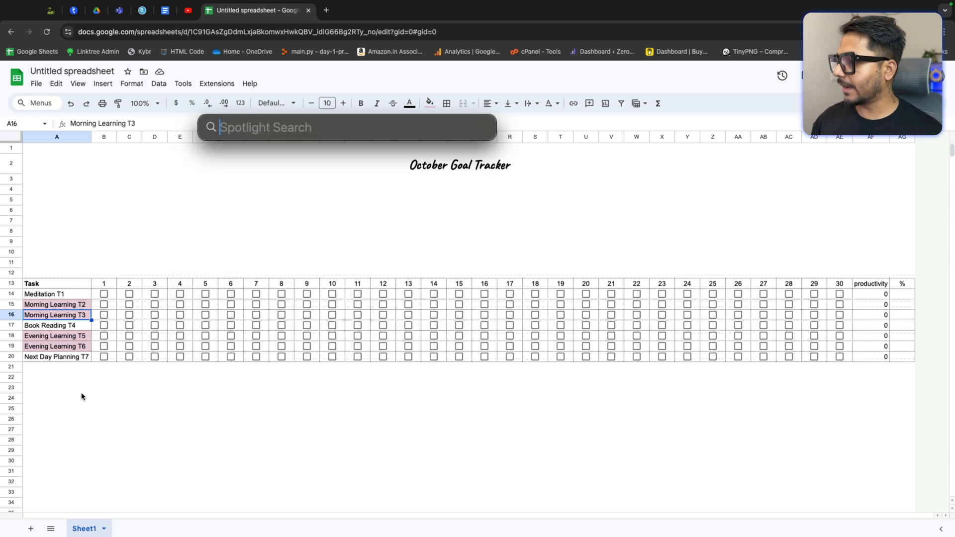
Step: Calculate 30*.9 in the Spotlight calculator, then close it
{"action": "left_click", "coordinate": [74, 358]}
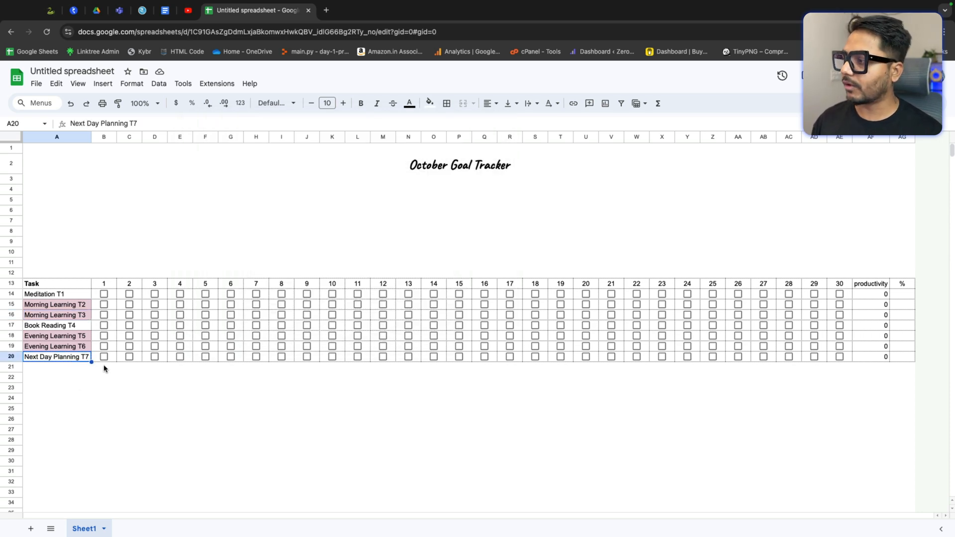
{"action": "key", "text": "super+space"}
{"action": "type", "text": "30*"}
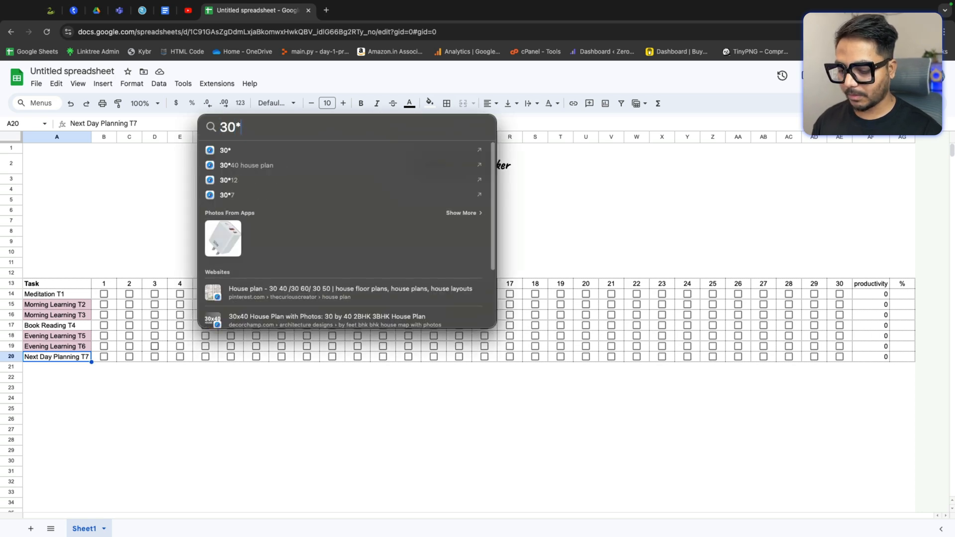
{"action": "type", "text": ".9"}
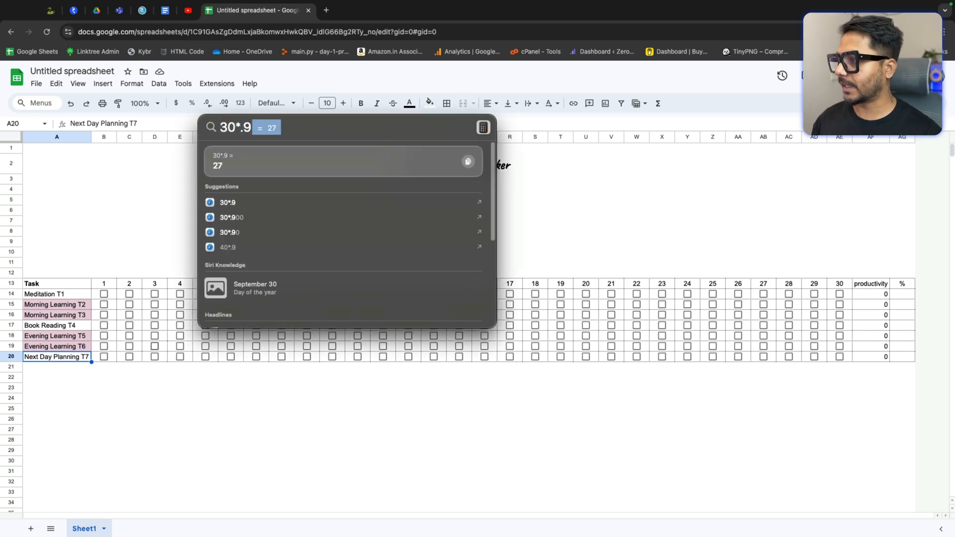
{"action": "key", "text": "Escape"}
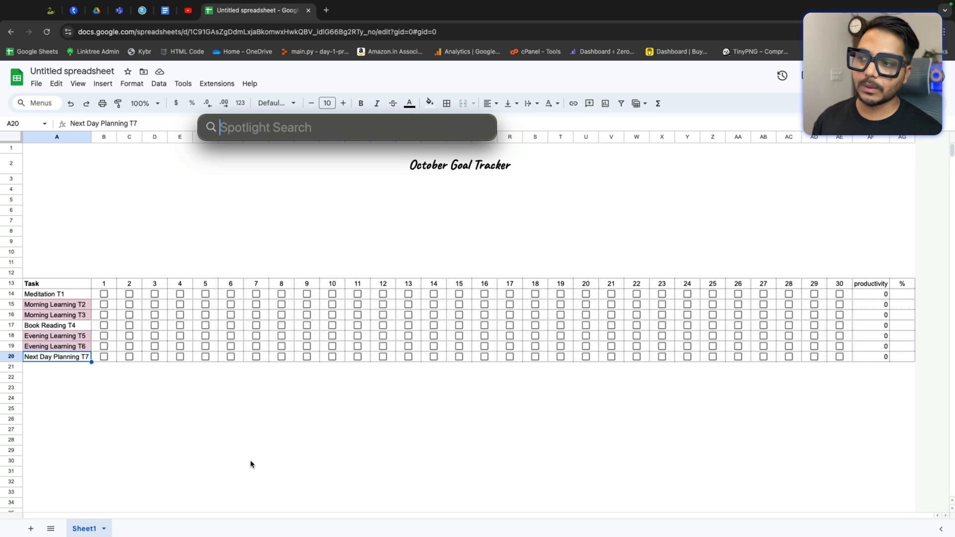
{"action": "key", "text": "Escape"}
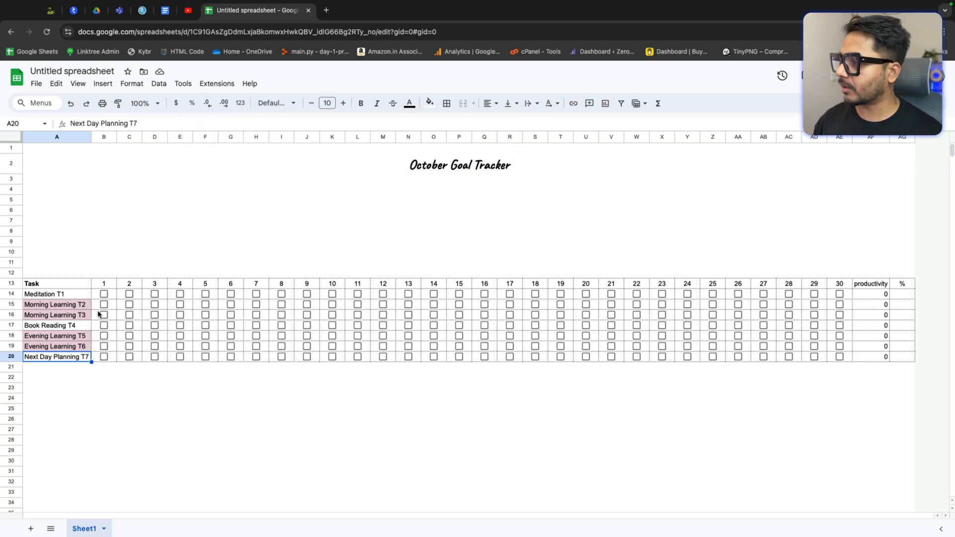
Step: Enter a formula in Meditation T1's % cell dividing its productivity count by 22
{"action": "left_click", "coordinate": [58, 295]}
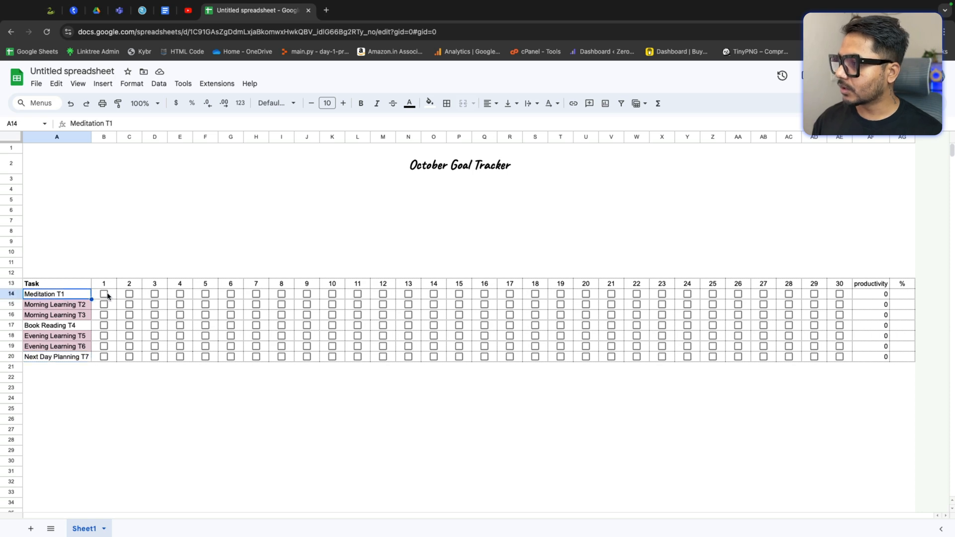
{"action": "left_click", "coordinate": [897, 295]}
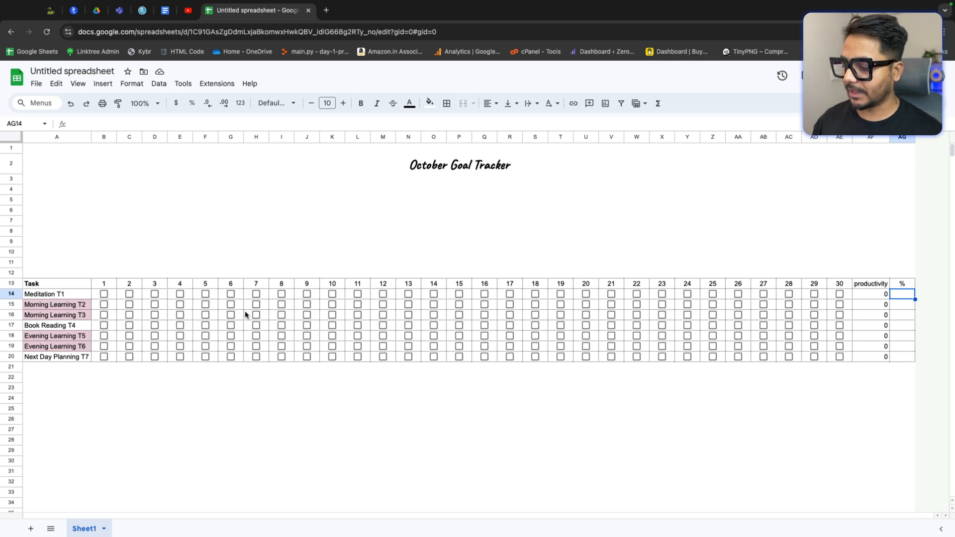
{"action": "key", "text": "super+space"}
{"action": "key", "text": "Escape"}
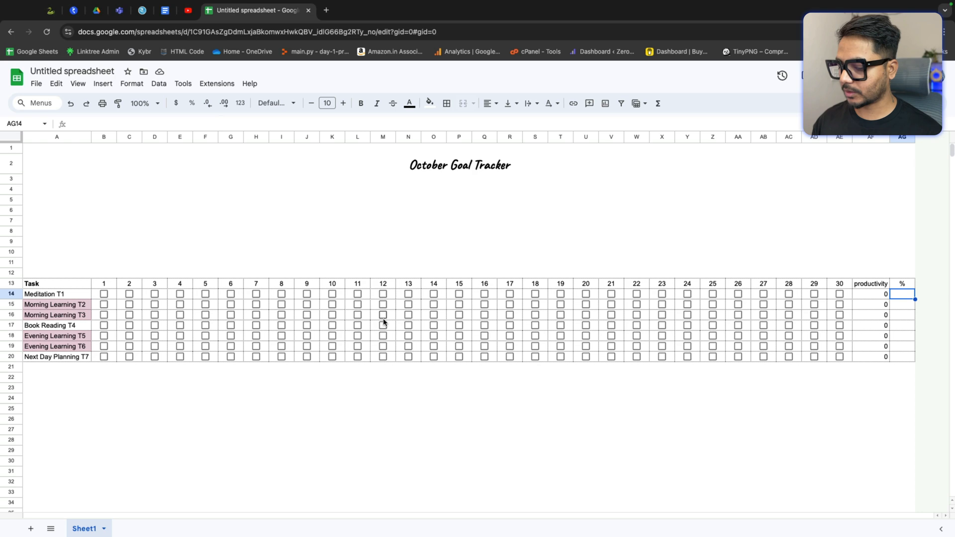
{"action": "type", "text": "="}
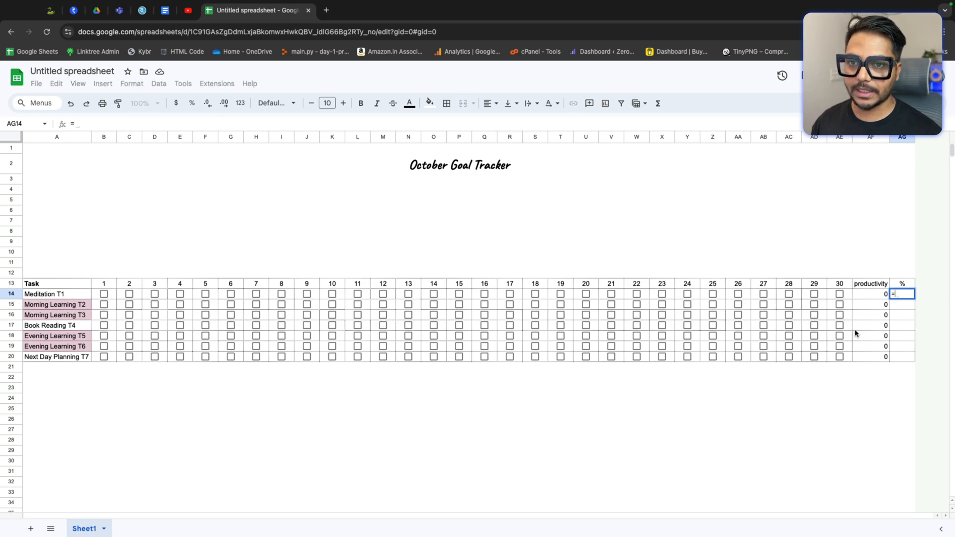
{"action": "left_click", "coordinate": [869, 295]}
{"action": "type", "text": "/"}
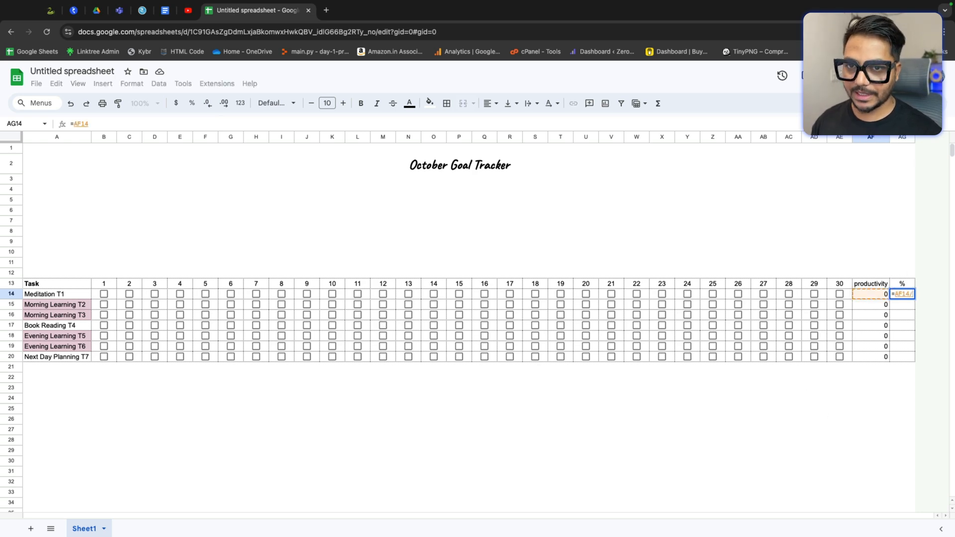
{"action": "type", "text": "30"}
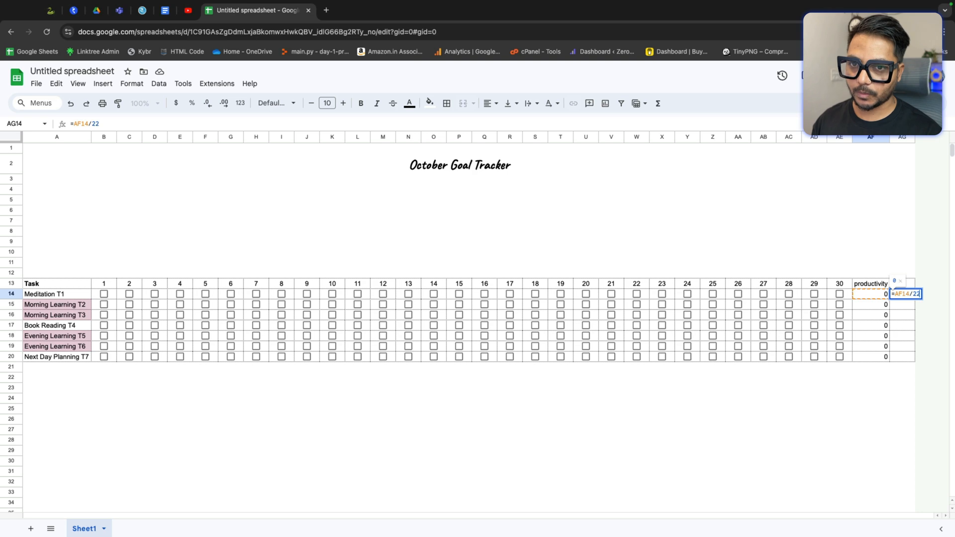
{"action": "key", "text": "Return"}
Step: Enter a formula in Morning Learning T2's % cell dividing its productivity count by 24
{"action": "left_click", "coordinate": [903, 294]}
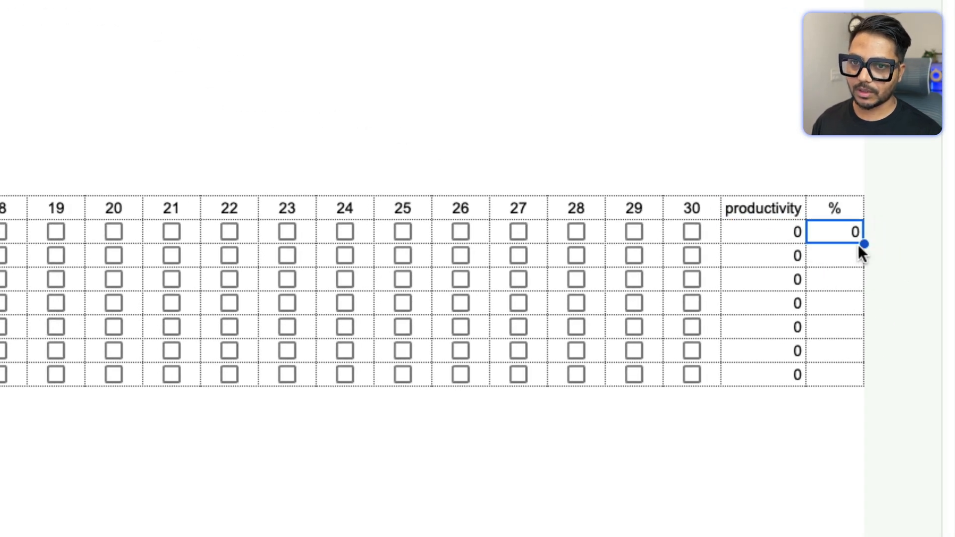
{"action": "left_click", "coordinate": [849, 255]}
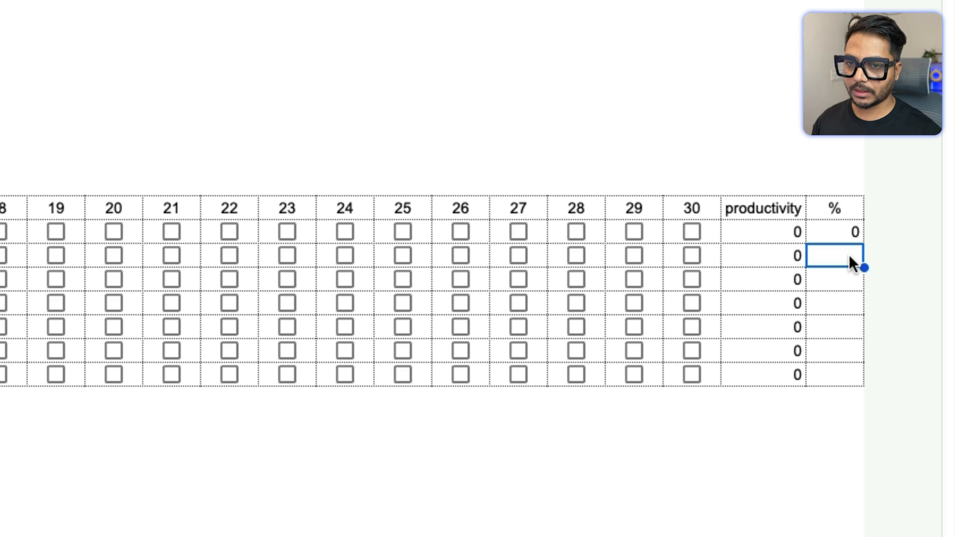
{"action": "type", "text": "="}
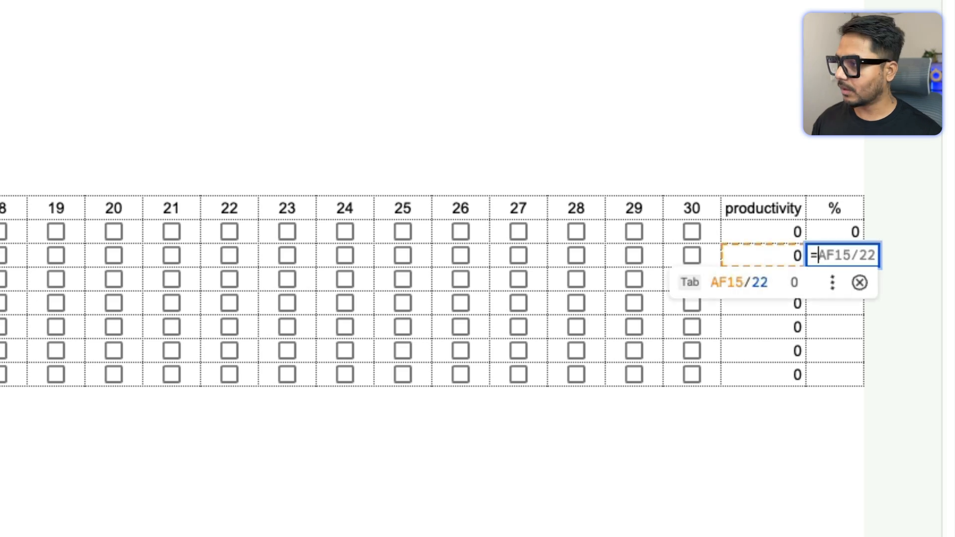
{"action": "left_click", "coordinate": [757, 253]}
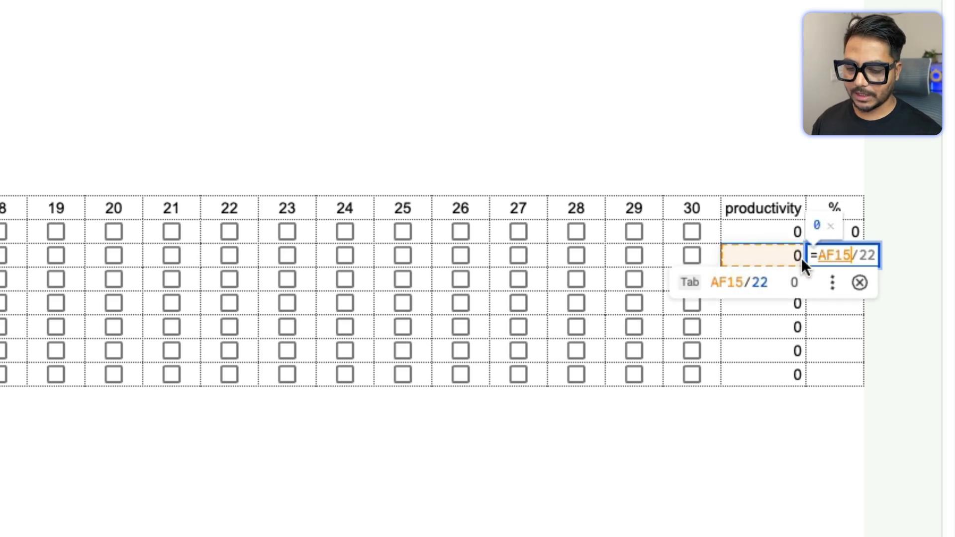
{"action": "type", "text": "/"}
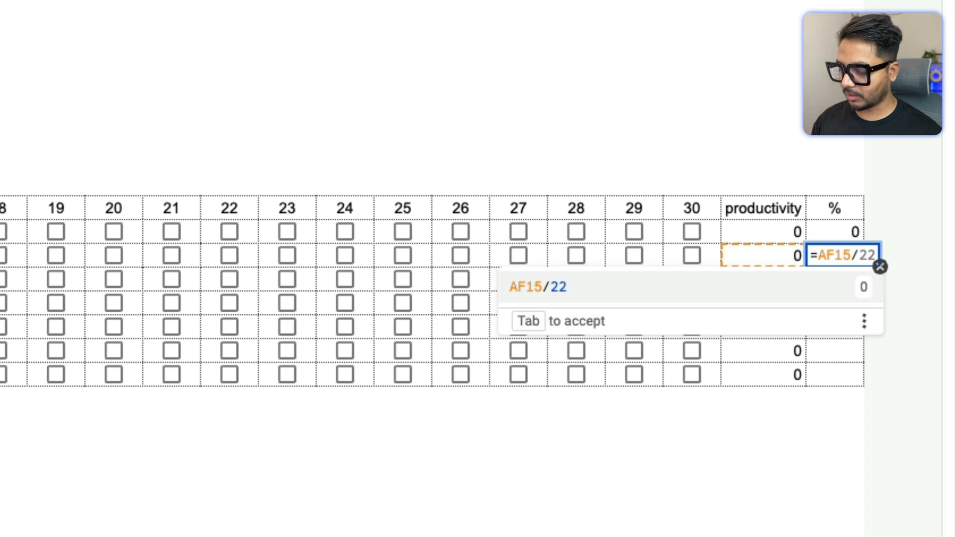
{"action": "type", "text": "24"}
{"action": "key", "text": "Return"}
Step: Copy the Morning Learning T2 % formula into the Morning Learning T3 and Evening Learning T5–T6 % cells
{"action": "left_click", "coordinate": [834, 256]}
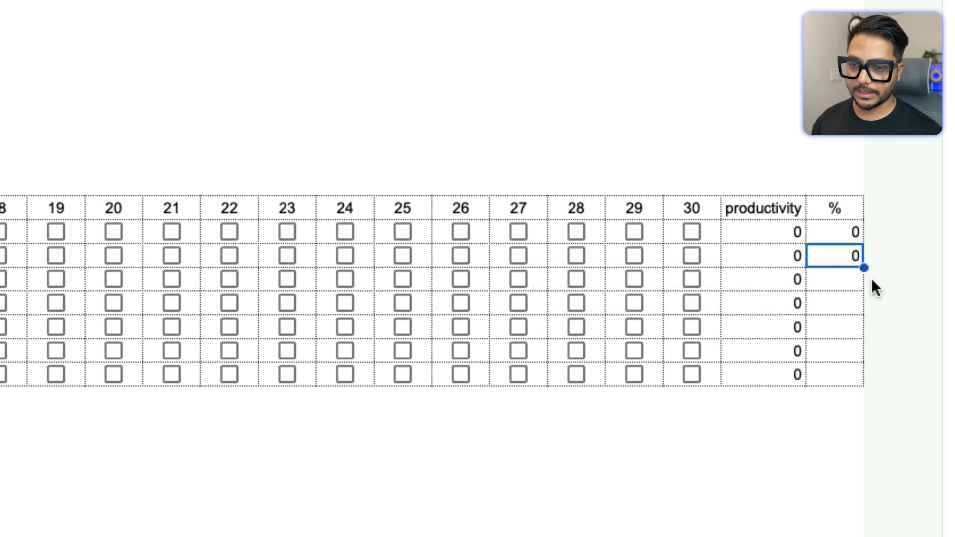
{"action": "key", "text": "ctrl+c"}
{"action": "key", "text": "Down"}
{"action": "key", "text": "ctrl+v"}
{"action": "key", "text": "Down"}
{"action": "key", "text": "Down"}
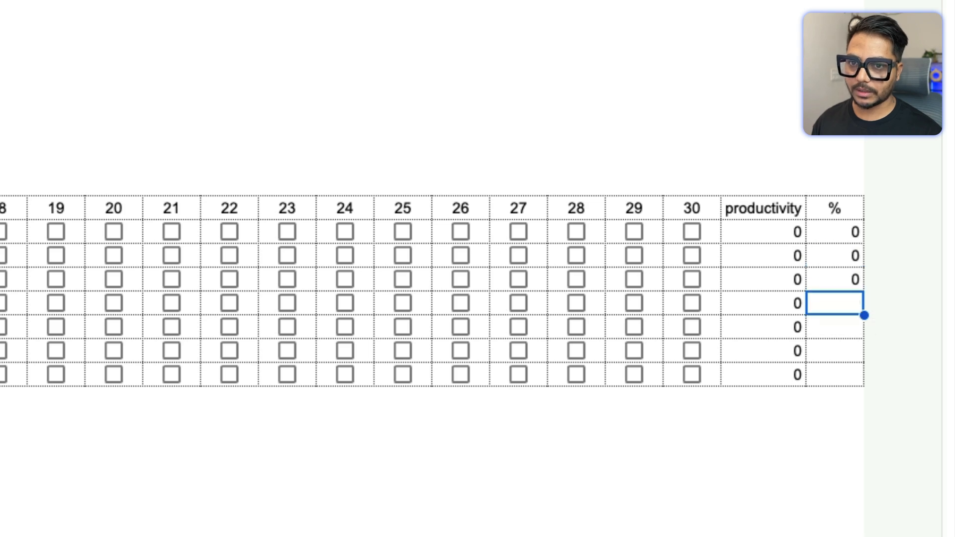
{"action": "key", "text": "shift+Down"}
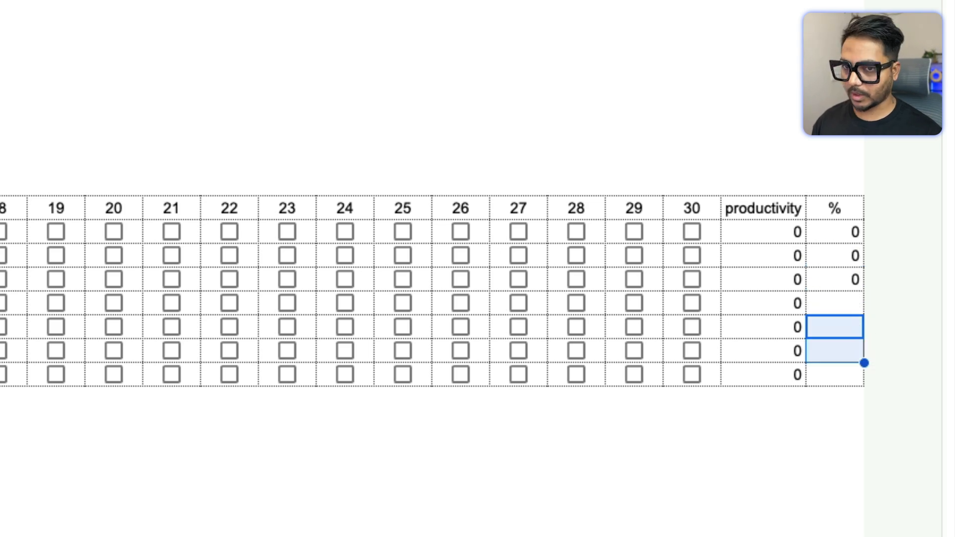
{"action": "key", "text": "ctrl+v"}
Step: Enter a formula in Next Day Planning T7's % cell dividing its productivity count by 27
{"action": "key", "text": "Up"}
{"action": "key", "text": "Down"}
{"action": "key", "text": "Down"}
{"action": "key", "text": "Down"}
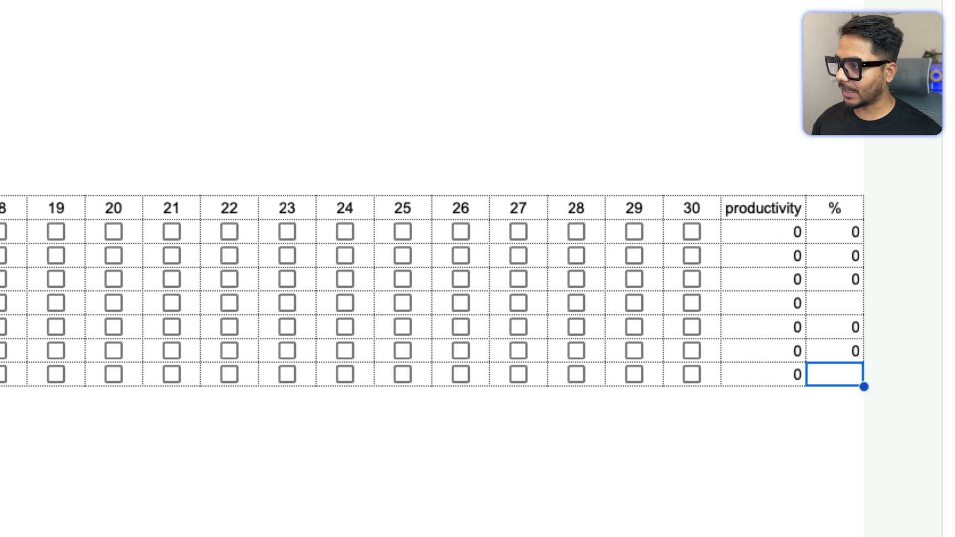
{"action": "key", "text": "Down"}
{"action": "key", "text": "Up"}
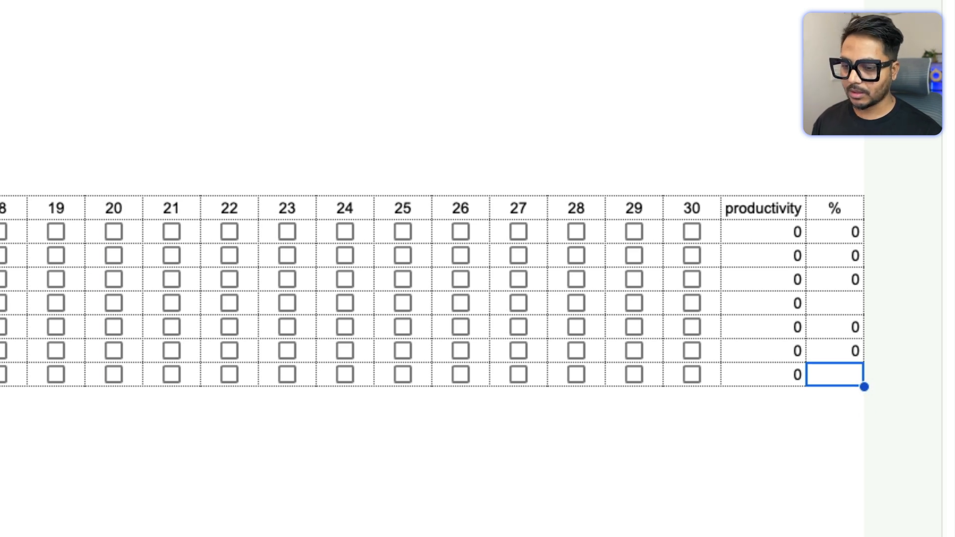
{"action": "type", "text": "="}
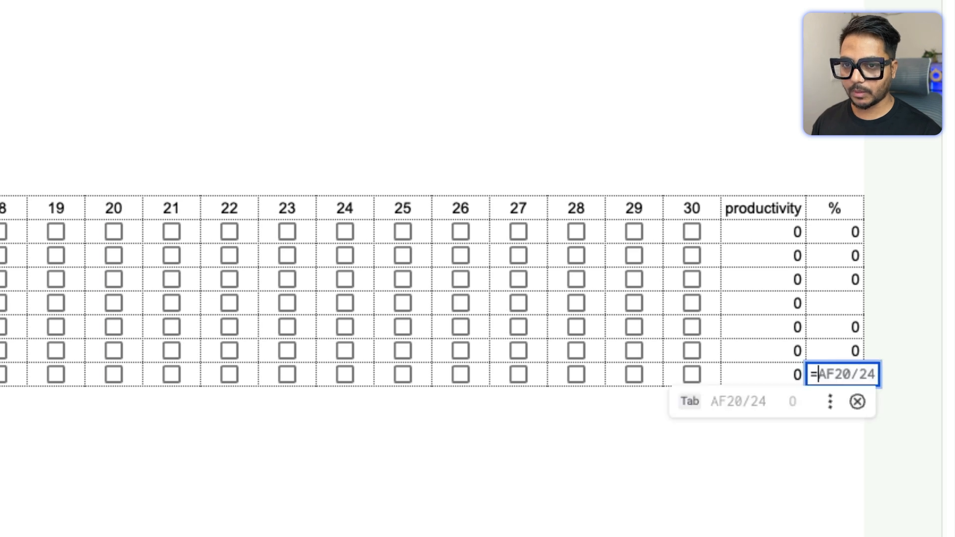
{"action": "left_click", "coordinate": [767, 364]}
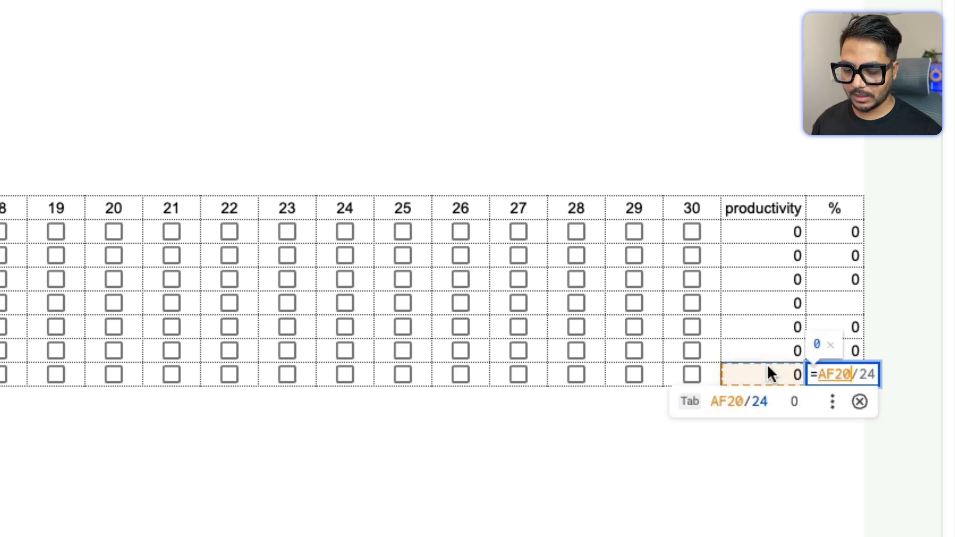
{"action": "type", "text": "/"}
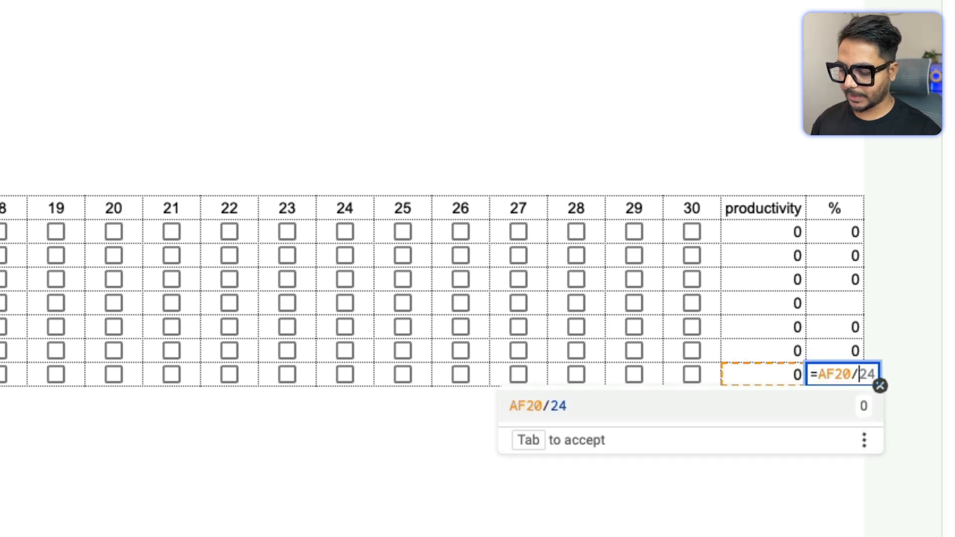
{"action": "type", "text": "27"}
{"action": "key", "text": "Return"}
Step: Enter a formula in Book Reading T4's % cell dividing its productivity count by 22
{"action": "key", "text": "Up"}
{"action": "key", "text": "Up"}
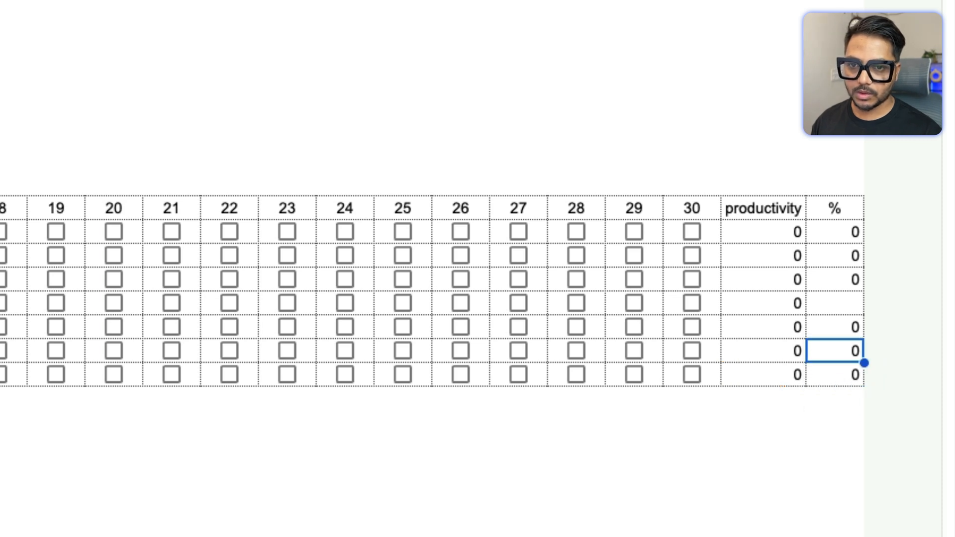
{"action": "key", "text": "Up"}
{"action": "key", "text": "Up"}
{"action": "left_click", "coordinate": [763, 302]}
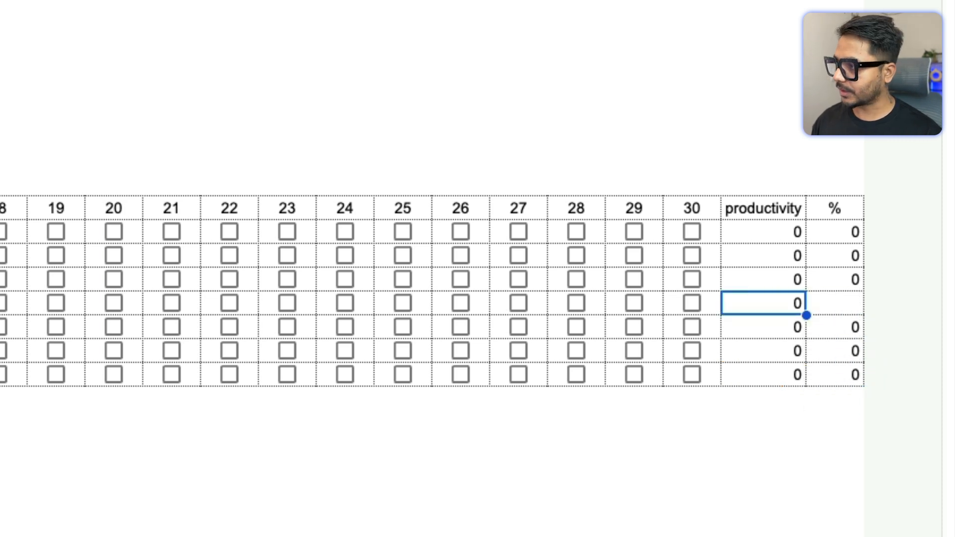
{"action": "left_click", "coordinate": [691, 303]}
{"action": "left_click", "coordinate": [834, 303]}
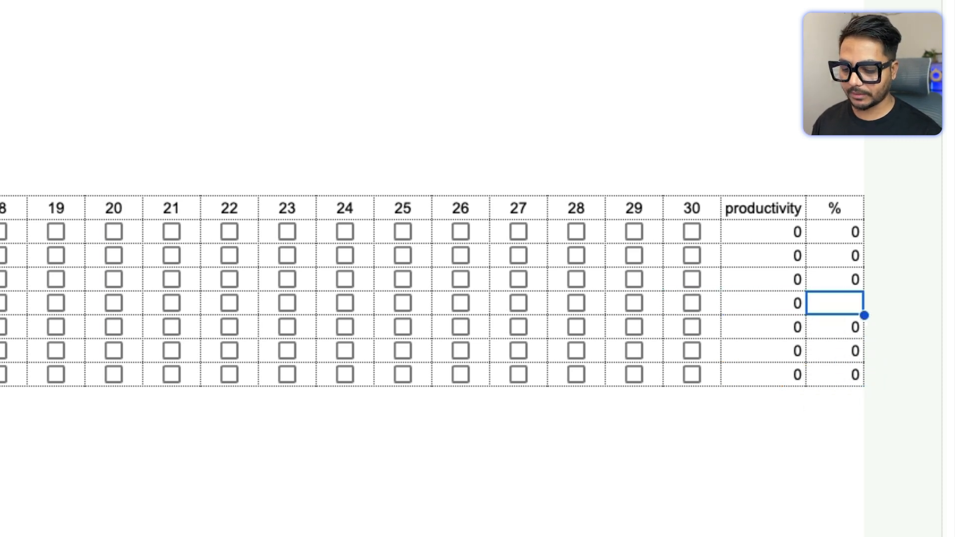
{"action": "type", "text": "="}
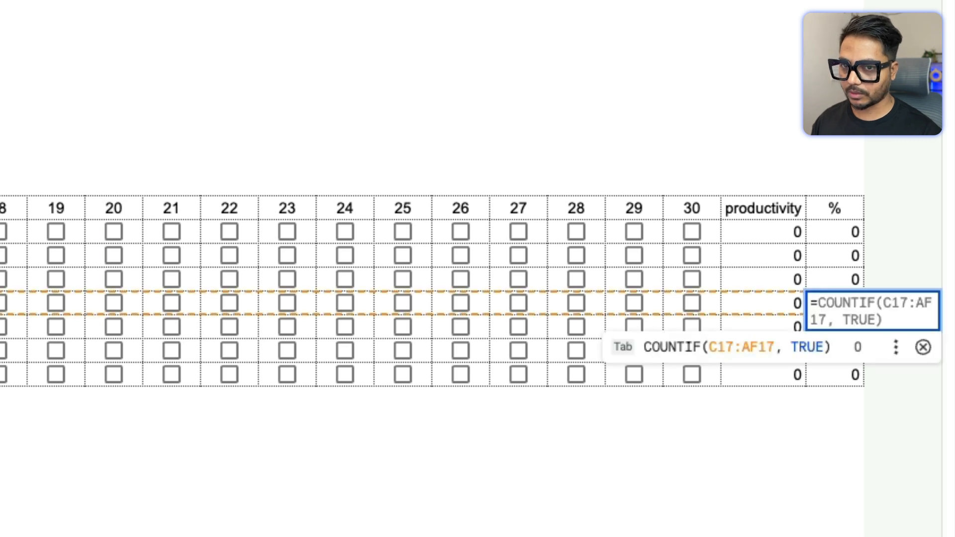
{"action": "left_click", "coordinate": [751, 303]}
{"action": "type", "text": "/22"}
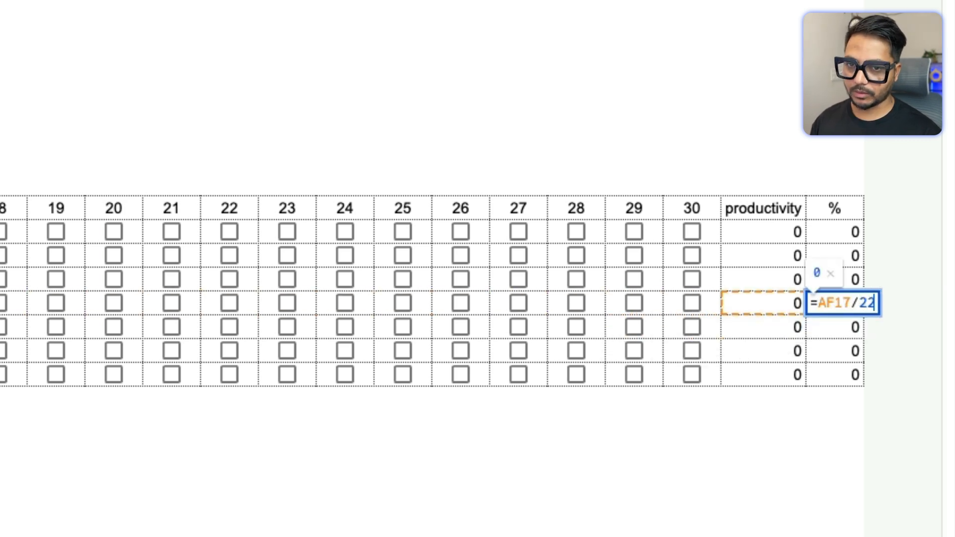
{"action": "key", "text": "Return"}
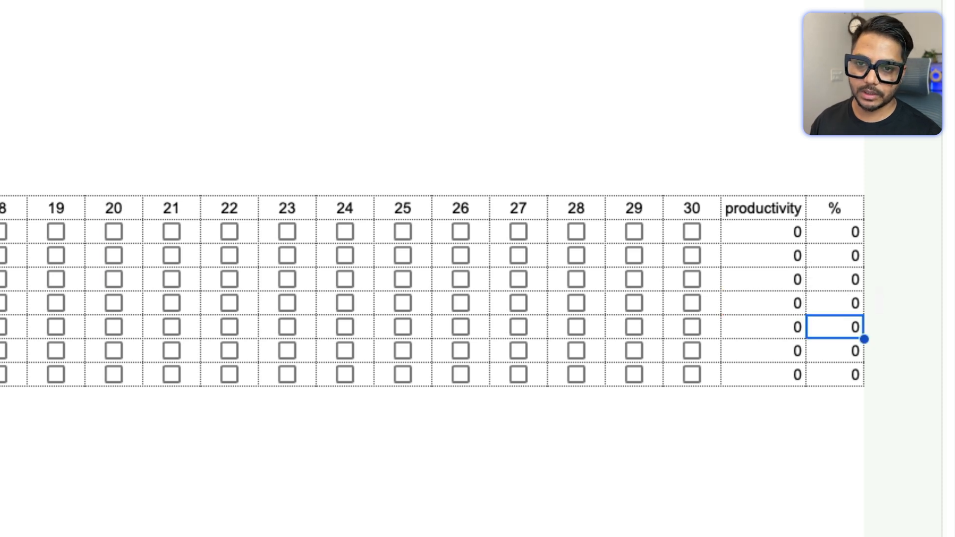
Step: Tick the day 26 to 30 checkboxes for Meditation T1 to test the % formula
{"action": "key", "text": "Up"}
{"action": "key", "text": "Up"}
{"action": "key", "text": "Up"}
{"action": "key", "text": "Up"}
{"action": "key", "text": "Down"}
{"action": "key", "text": "Down"}
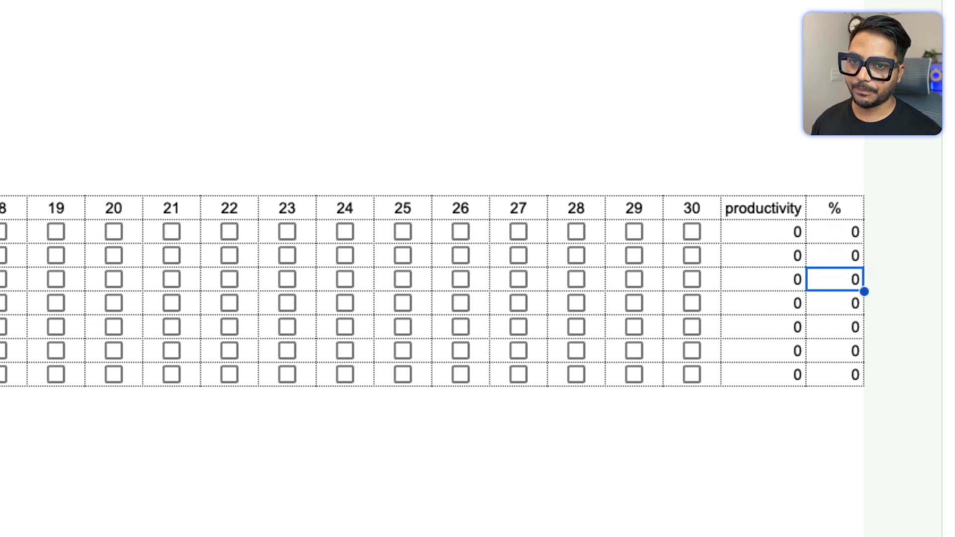
{"action": "left_click", "coordinate": [462, 231]}
{"action": "left_click", "coordinate": [519, 232]}
{"action": "left_click", "coordinate": [577, 232]}
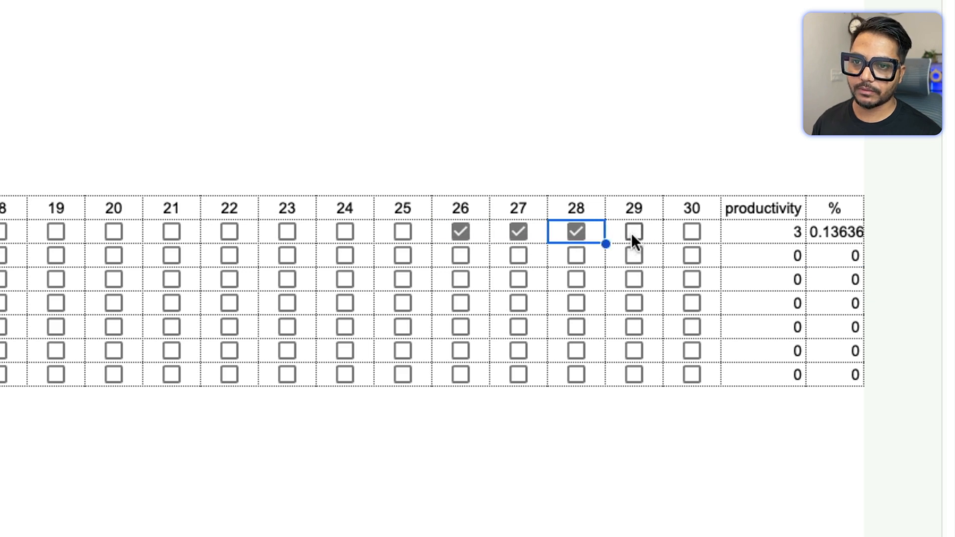
{"action": "left_click", "coordinate": [633, 232]}
{"action": "left_click", "coordinate": [690, 232]}
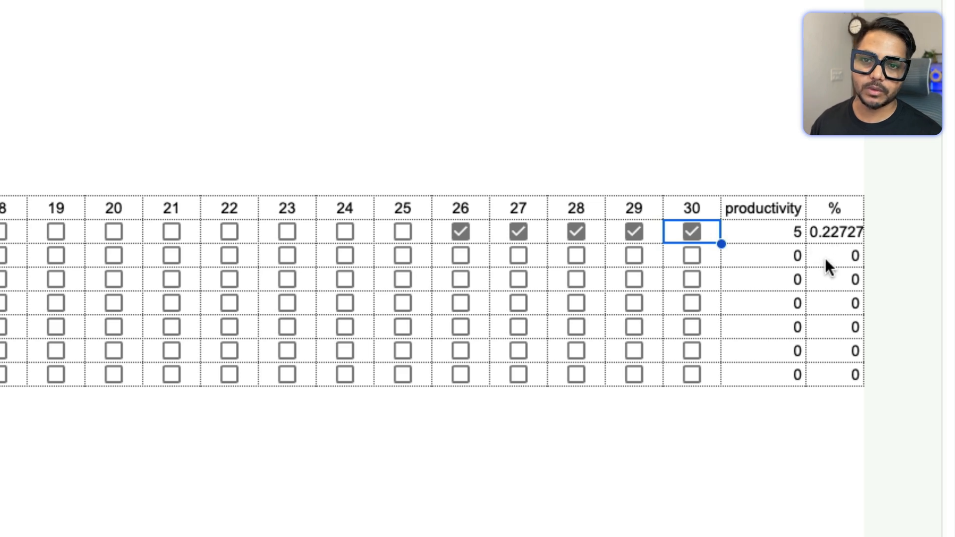
Step: Format the % column cells for all seven tasks as percentages
{"action": "left_click", "coordinate": [804, 411]}
{"action": "left_click_drag", "start_coordinate": [835, 232], "coordinate": [838, 370]}
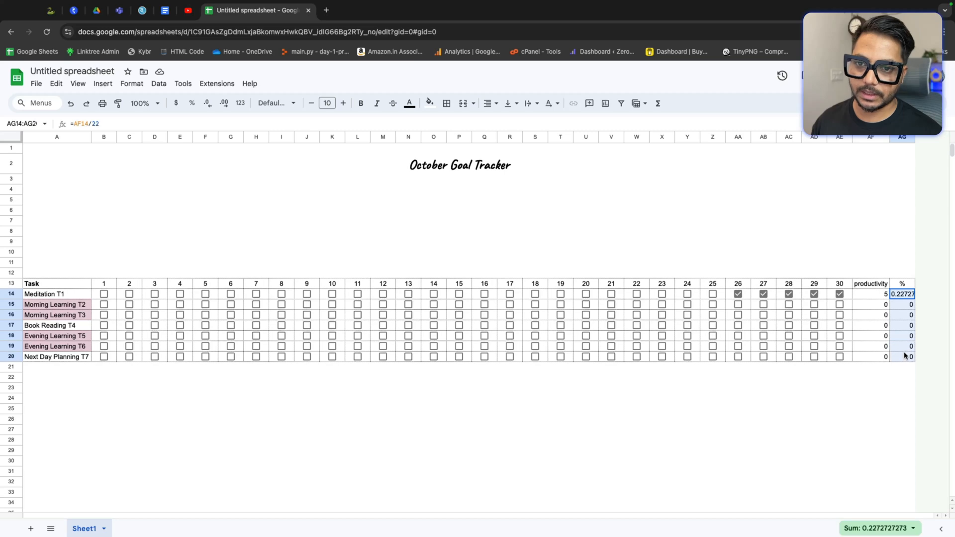
{"action": "left_click", "coordinate": [192, 103]}
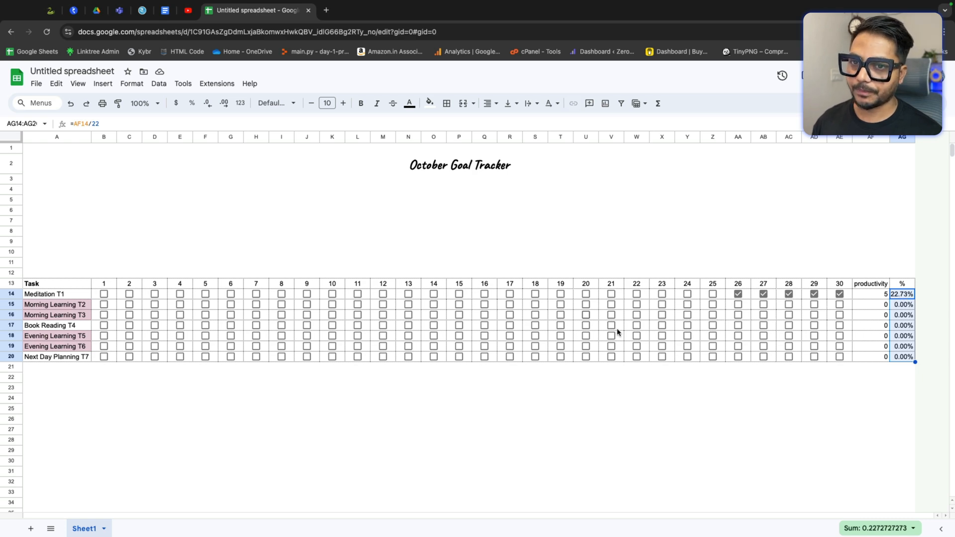
Step: Set the % cells of all seven tasks to show one decimal place
{"action": "left_click", "coordinate": [896, 379]}
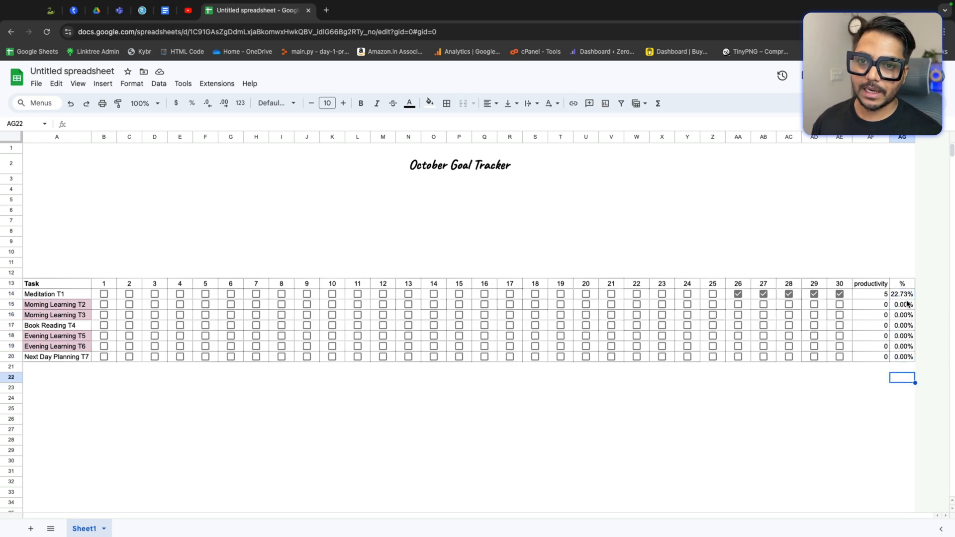
{"action": "left_click_drag", "start_coordinate": [908, 294], "coordinate": [907, 356]}
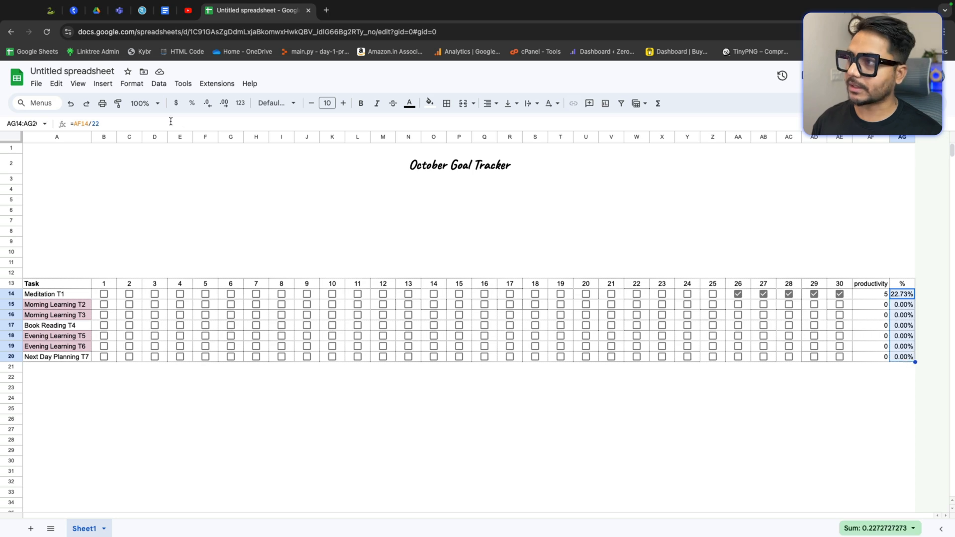
{"action": "left_click", "coordinate": [225, 104]}
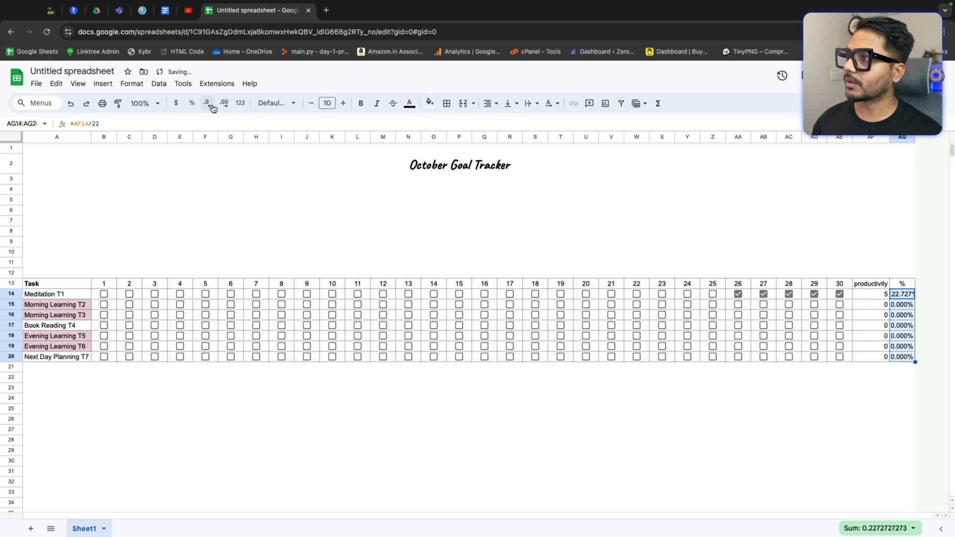
{"action": "left_click", "coordinate": [207, 105]}
{"action": "left_click", "coordinate": [207, 105]}
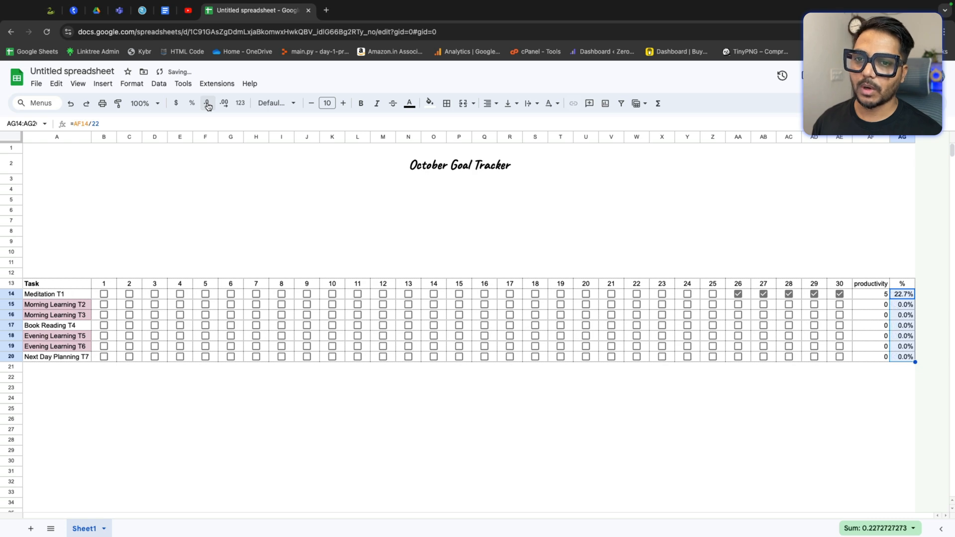
Step: Tick sample day checkboxes for Book Reading T4 and Morning Learning T3 to test the percentages
{"action": "left_click", "coordinate": [816, 419]}
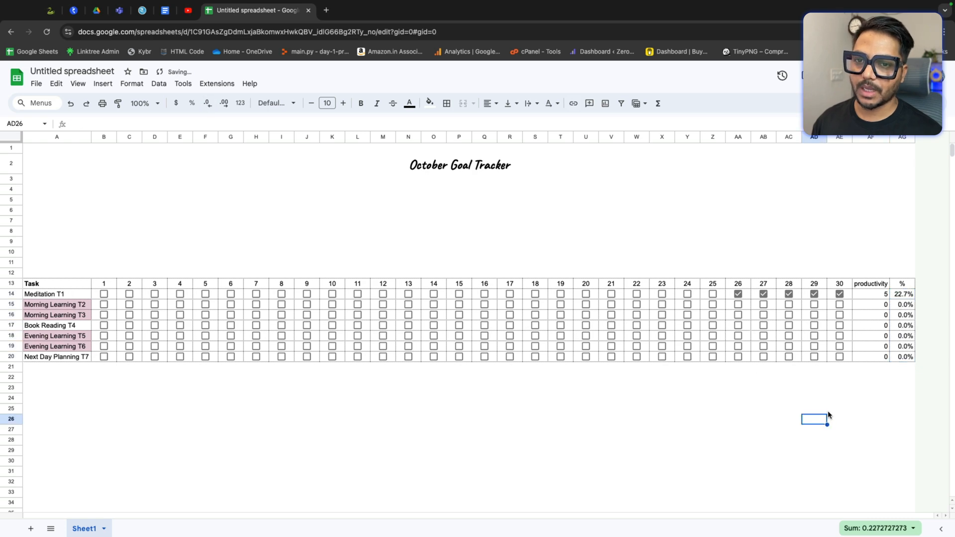
{"action": "left_click", "coordinate": [814, 325]}
{"action": "left_click", "coordinate": [789, 326]}
{"action": "left_click", "coordinate": [763, 325]}
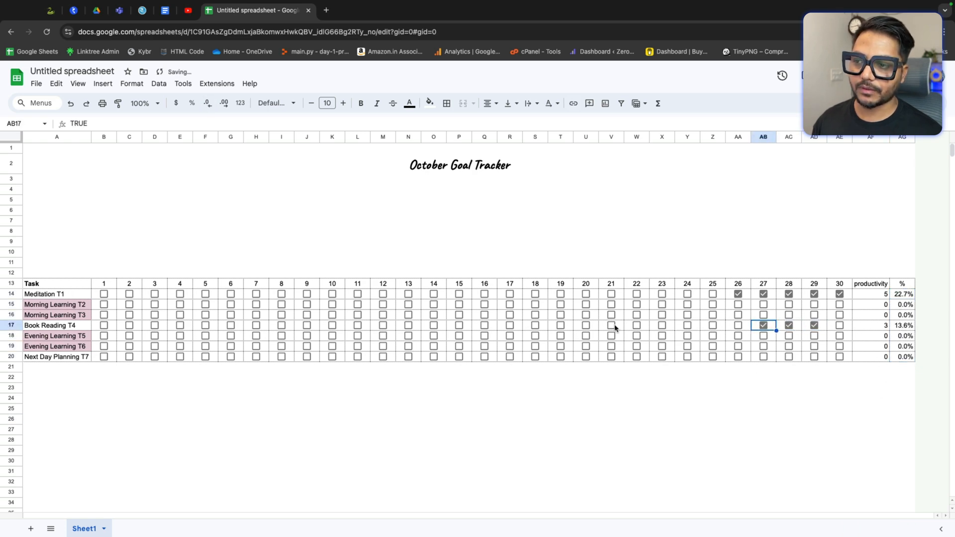
{"action": "left_click", "coordinate": [536, 315]}
{"action": "left_click", "coordinate": [536, 326]}
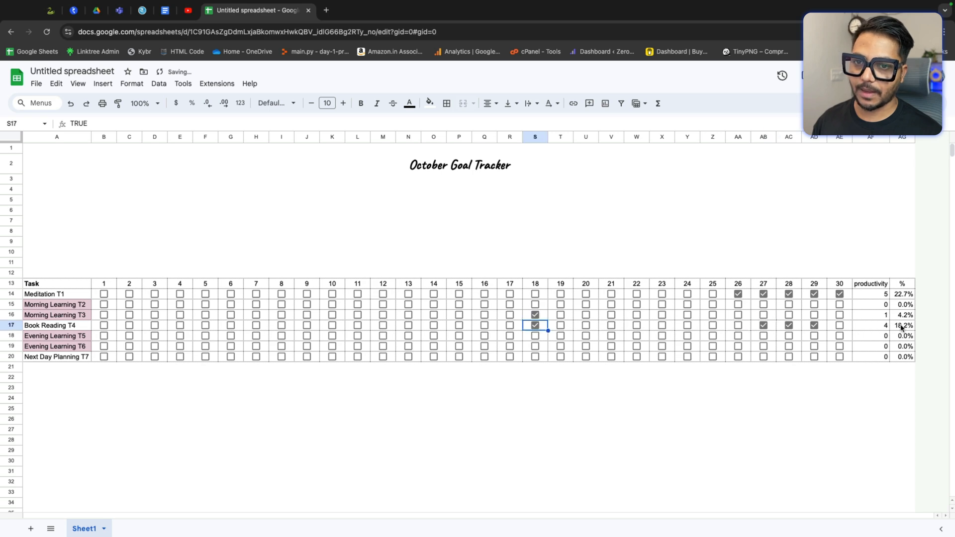
{"action": "left_click", "coordinate": [408, 326]}
{"action": "left_click", "coordinate": [383, 325]}
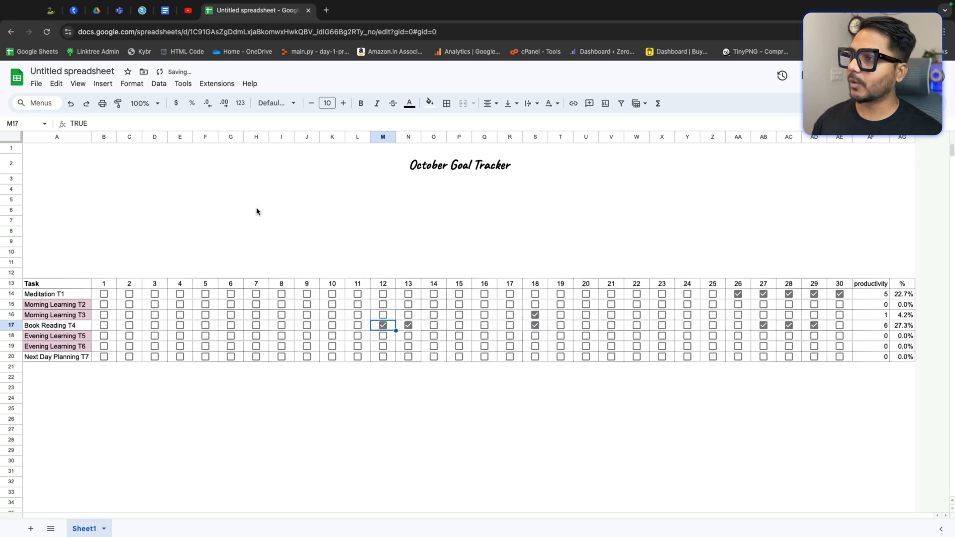
{"action": "left_click", "coordinate": [336, 410]}
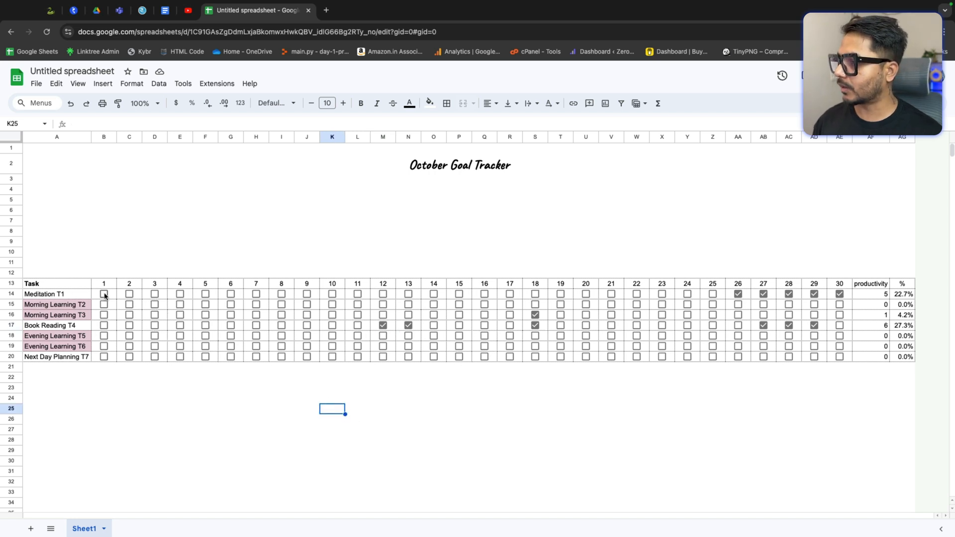
Step: Set the Task column labels from Task to Next Day Planning T7 to Caveat font, size 13
{"action": "left_click_drag", "start_coordinate": [66, 293], "coordinate": [68, 318]}
{"action": "left_click", "coordinate": [66, 285]}
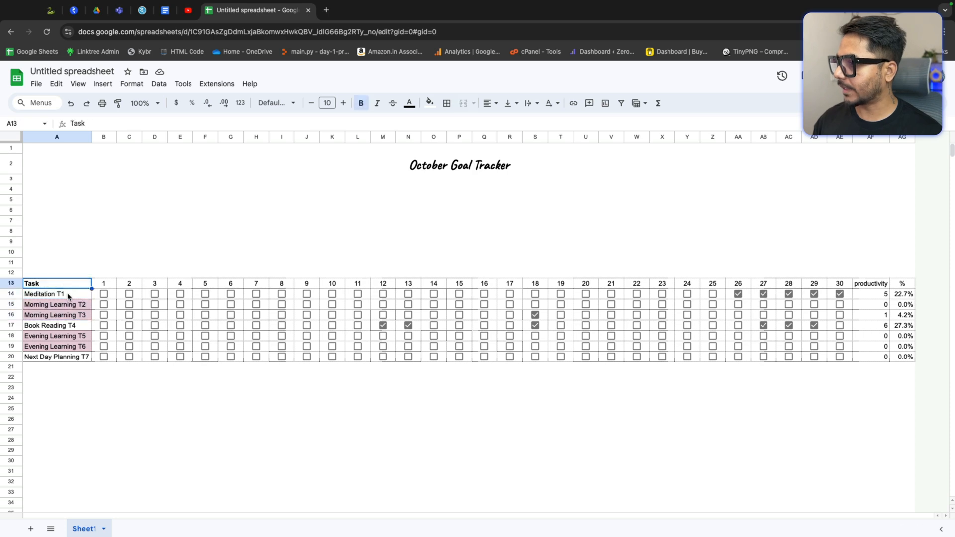
{"action": "left_click", "coordinate": [69, 295]}
{"action": "left_click", "coordinate": [67, 356], "text": "shift"}
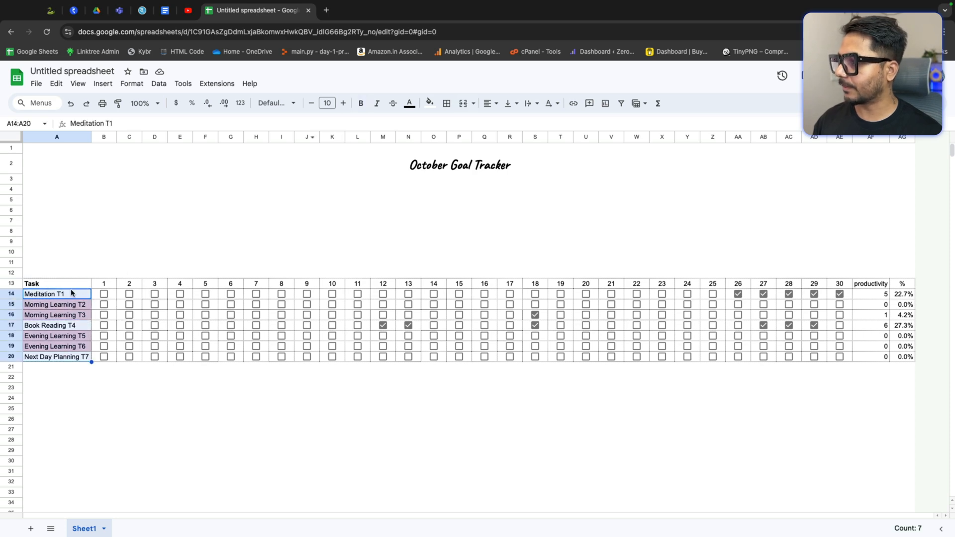
{"action": "left_click_drag", "start_coordinate": [71, 286], "coordinate": [71, 358]}
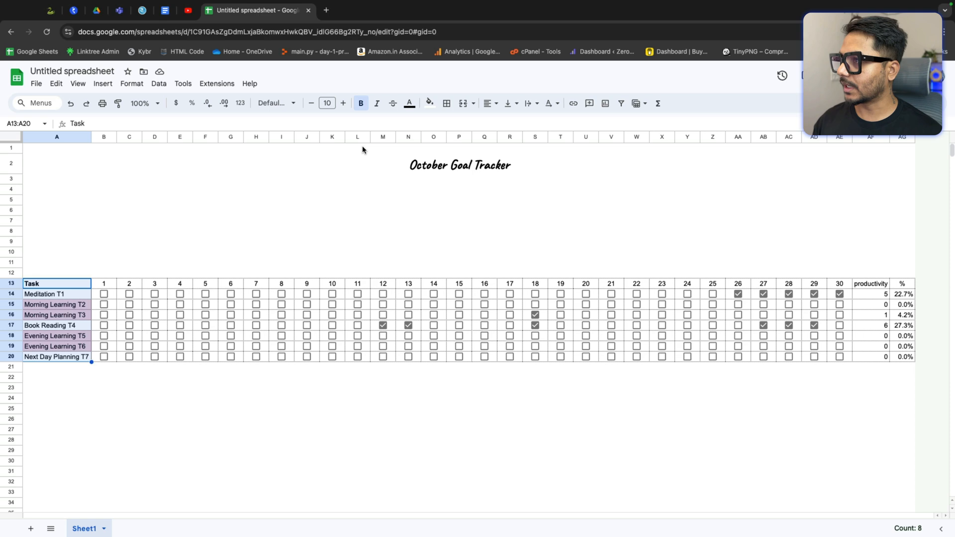
{"action": "left_click", "coordinate": [277, 103]}
{"action": "left_click", "coordinate": [306, 204]}
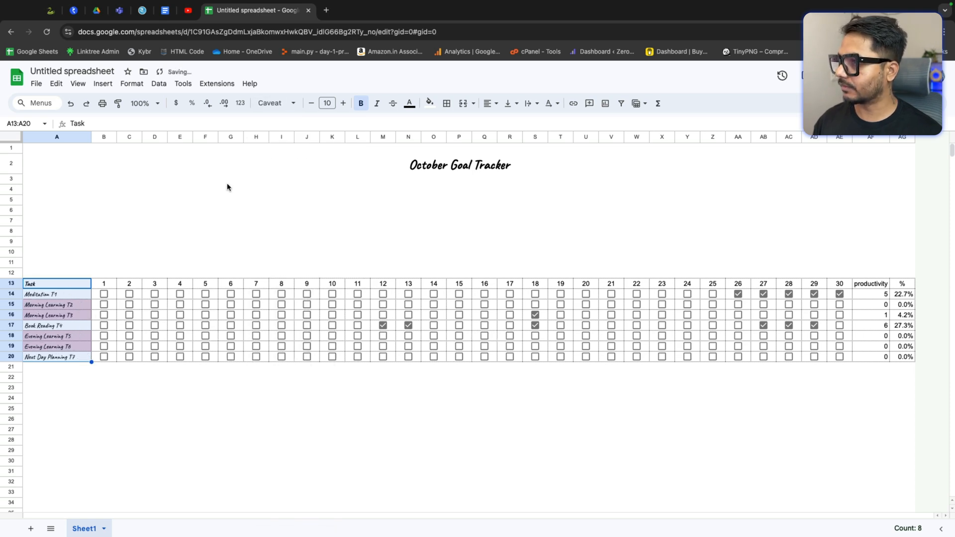
{"action": "left_click", "coordinate": [327, 103]}
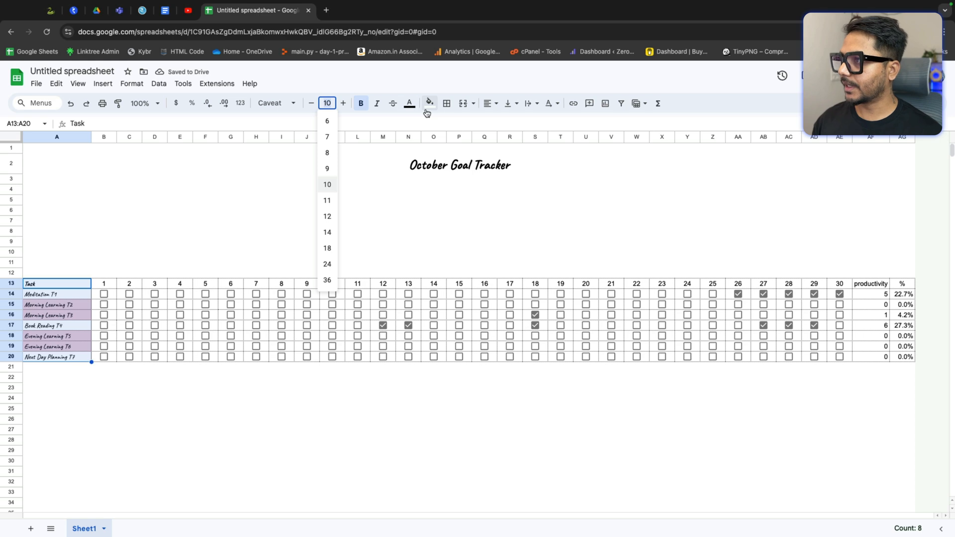
{"action": "type", "text": "13"}
{"action": "key", "text": "Return"}
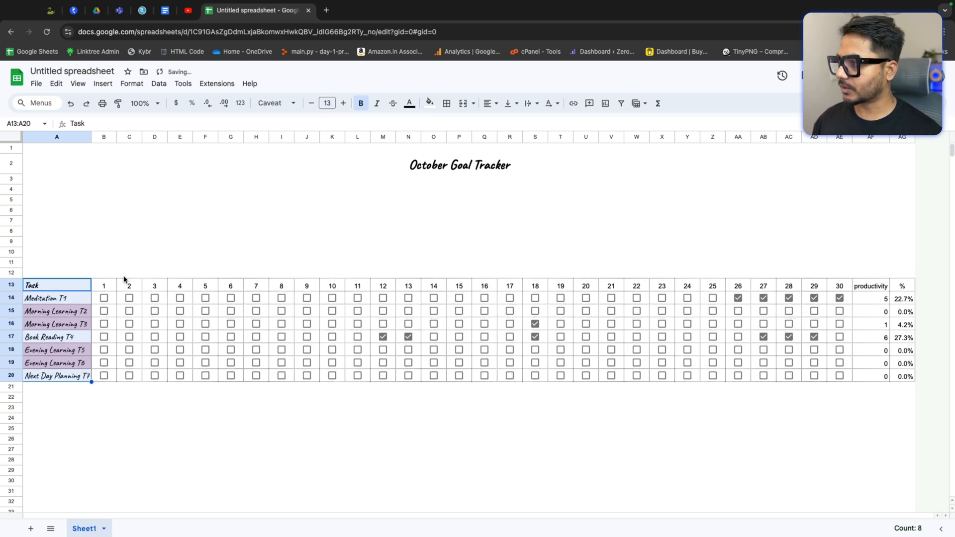
Step: Format the header row from day 1 to % in bold Caveat font, size 13
{"action": "left_click_drag", "start_coordinate": [107, 287], "coordinate": [902, 290]}
{"action": "key", "text": "ctrl+b"}
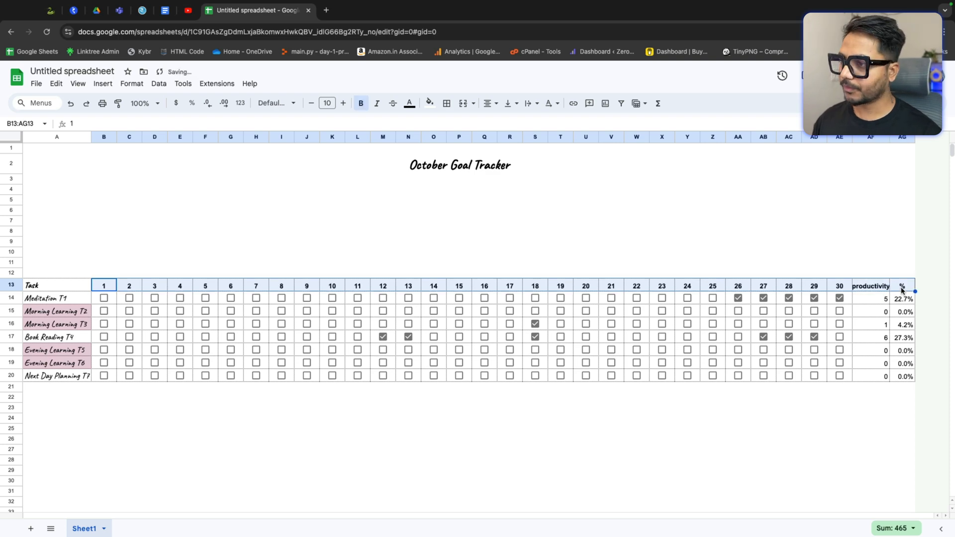
{"action": "left_click", "coordinate": [276, 103]}
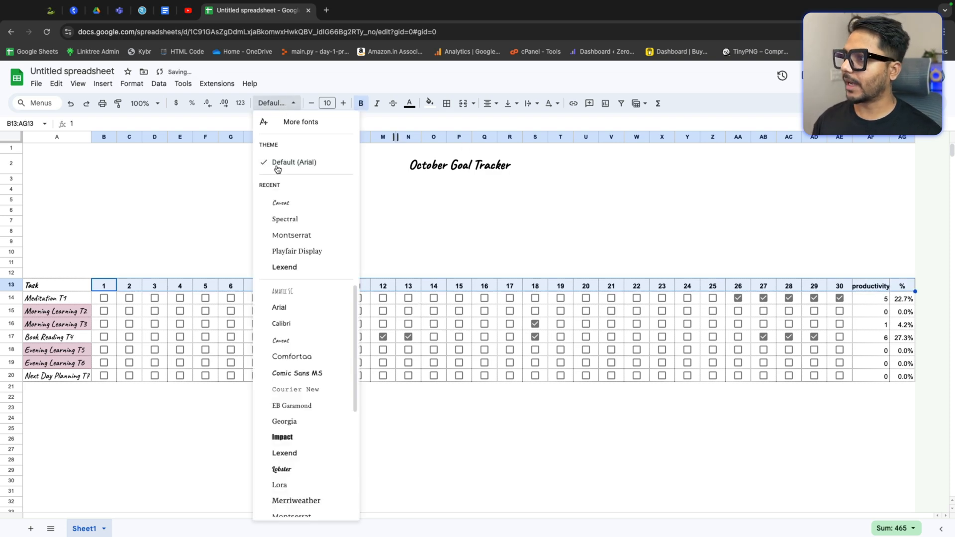
{"action": "left_click", "coordinate": [291, 207]}
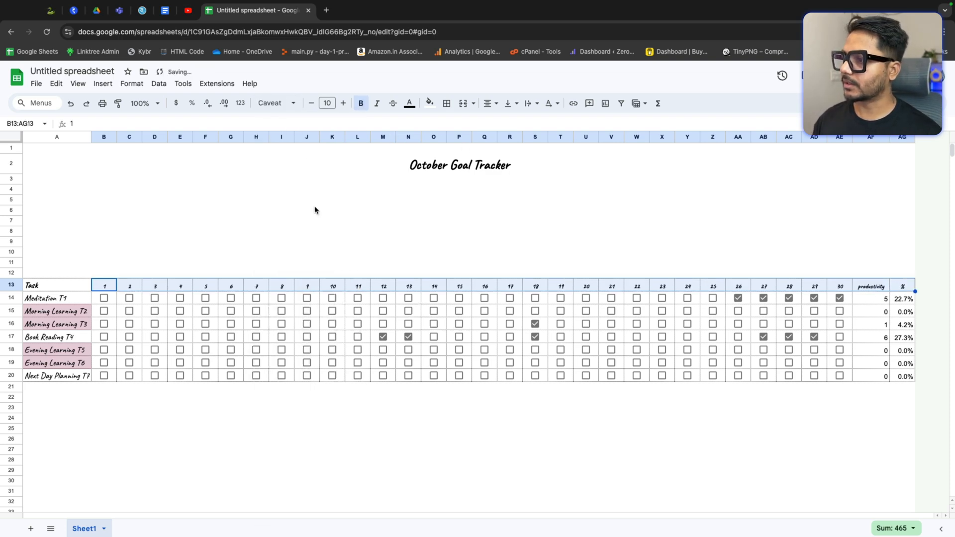
{"action": "left_click", "coordinate": [328, 103]}
{"action": "type", "text": "13"}
{"action": "key", "text": "Return"}
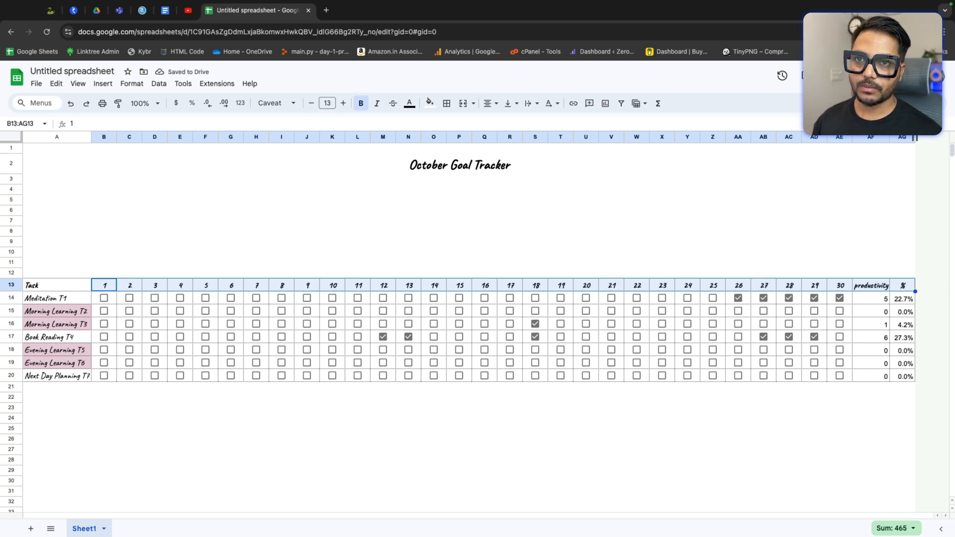
{"action": "left_click_drag", "start_coordinate": [890, 138], "coordinate": [891, 138]}
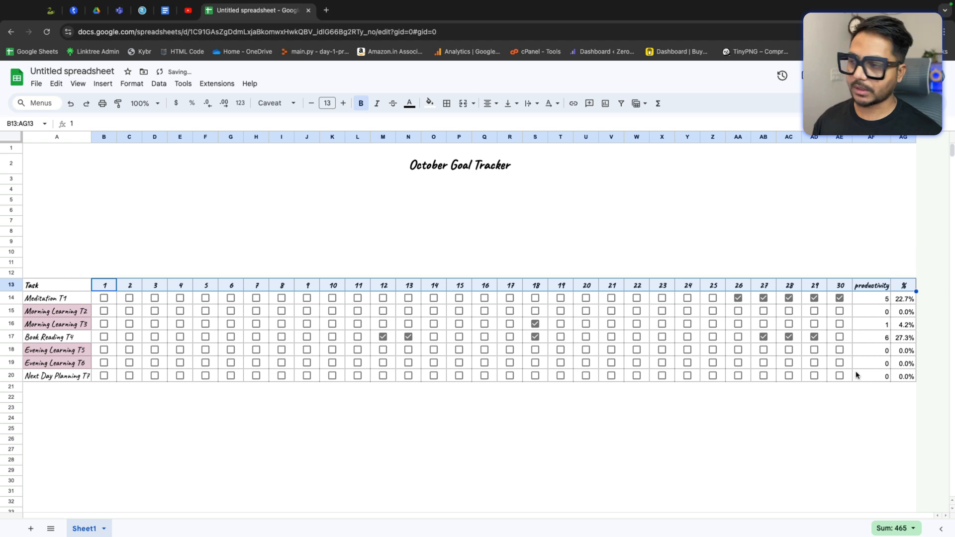
Step: Add a conditional formatting rule filling the checkbox grid B14:AE20 purple when a cell is equal to TRUE
{"action": "left_click", "coordinate": [687, 430]}
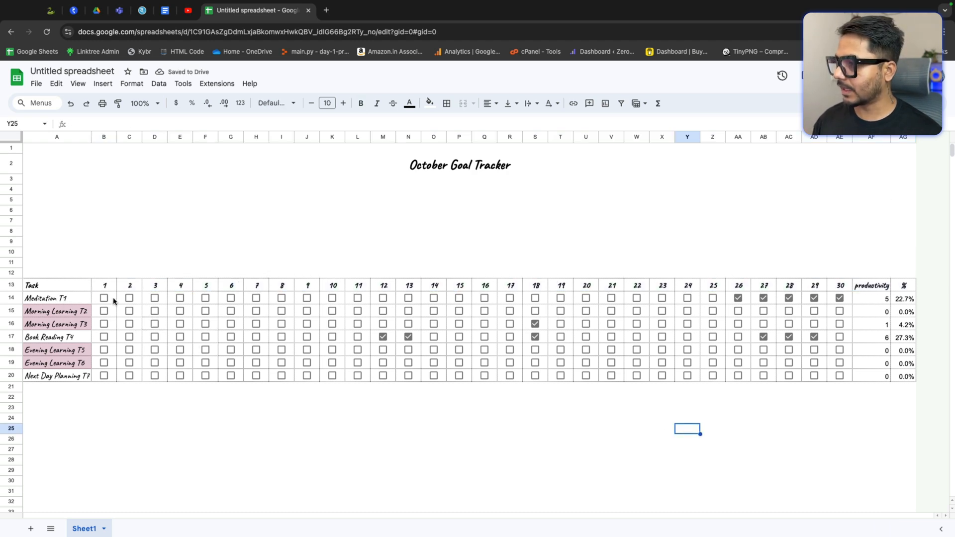
{"action": "left_click_drag", "start_coordinate": [113, 299], "coordinate": [842, 380]}
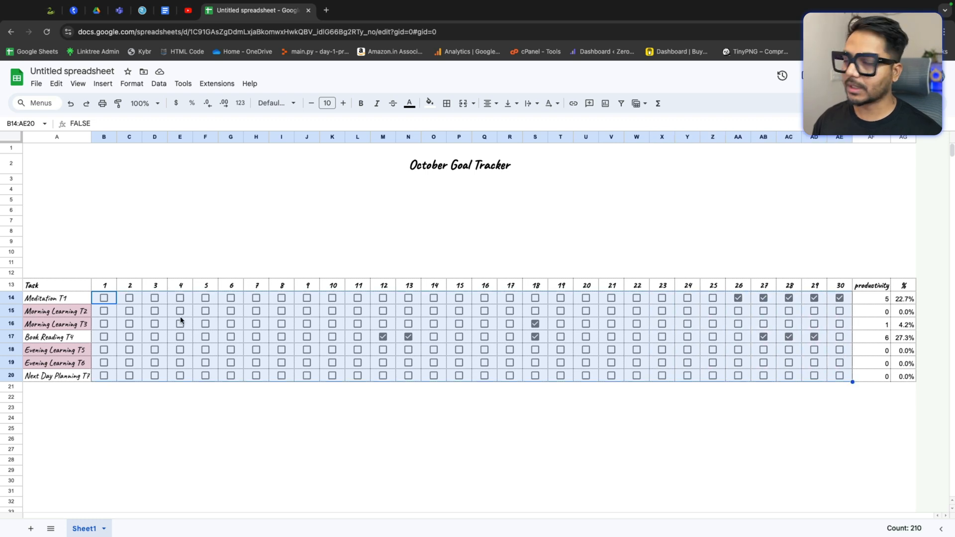
{"action": "left_click", "coordinate": [132, 84]}
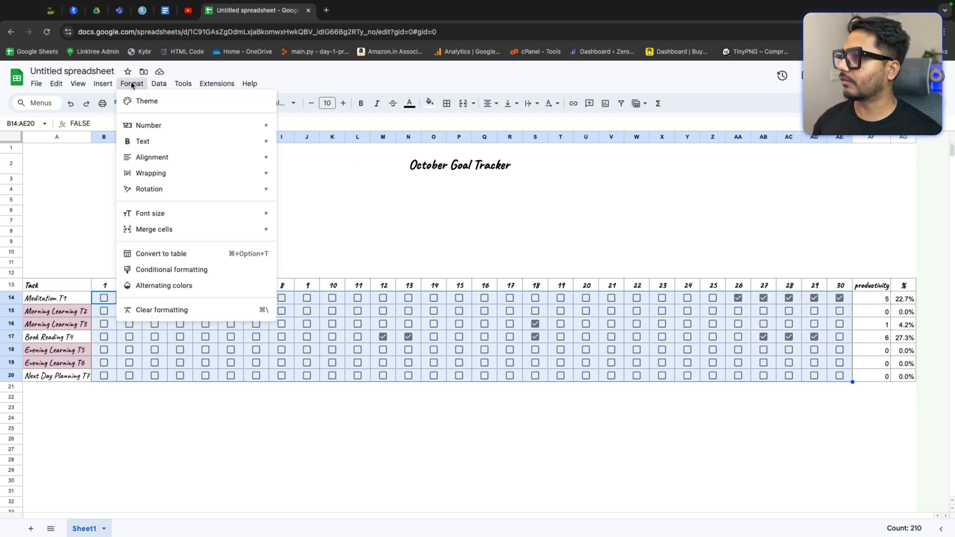
{"action": "left_click", "coordinate": [200, 272]}
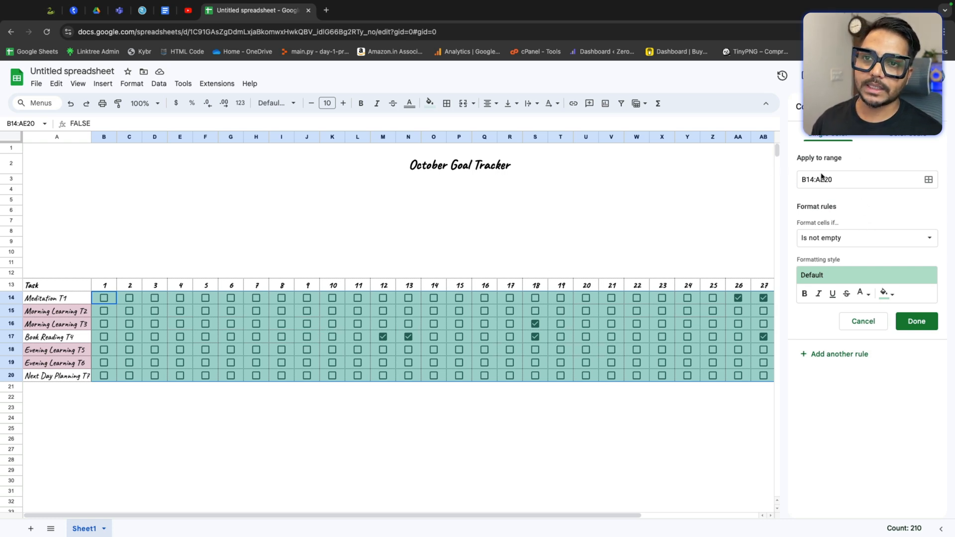
{"action": "left_click", "coordinate": [846, 243]}
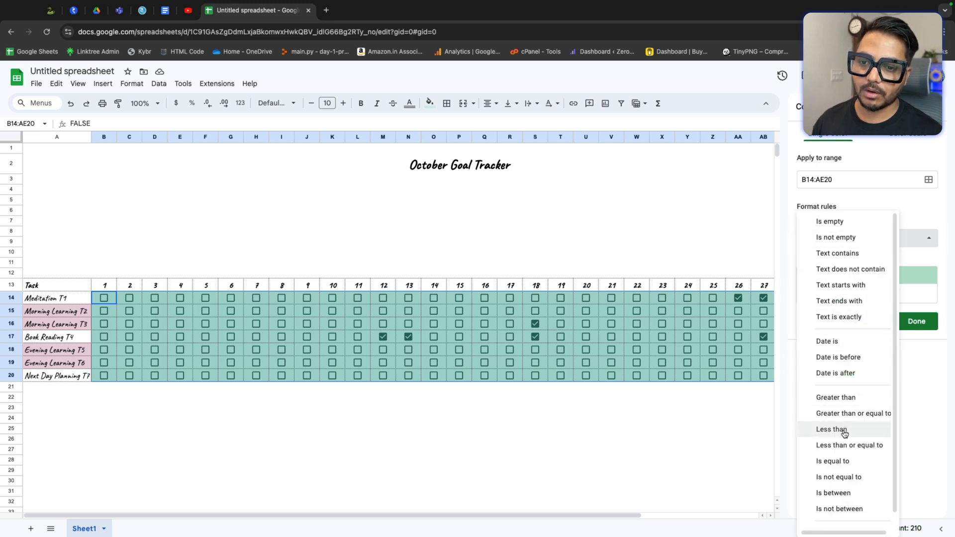
{"action": "left_click", "coordinate": [846, 464]}
{"action": "left_click", "coordinate": [828, 258]}
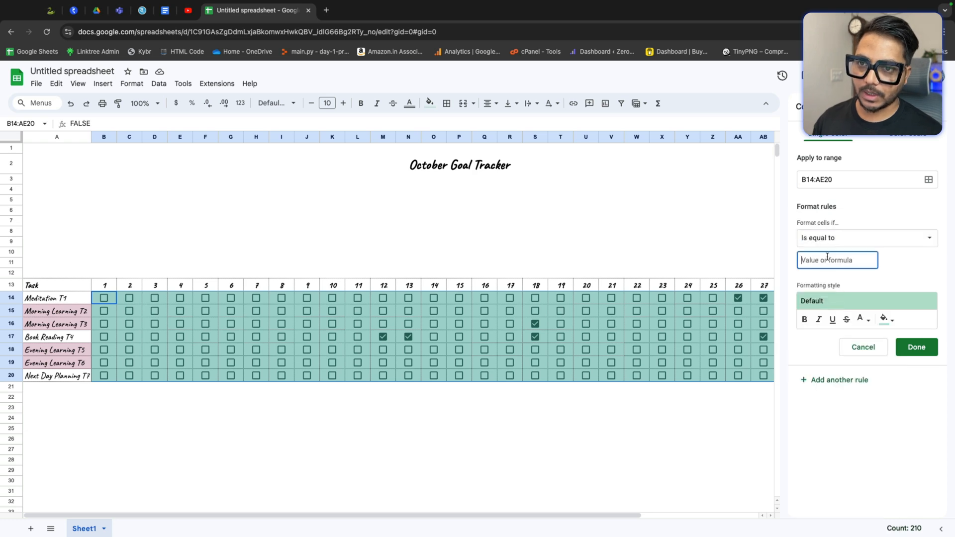
{"action": "type", "text": "TRUE"}
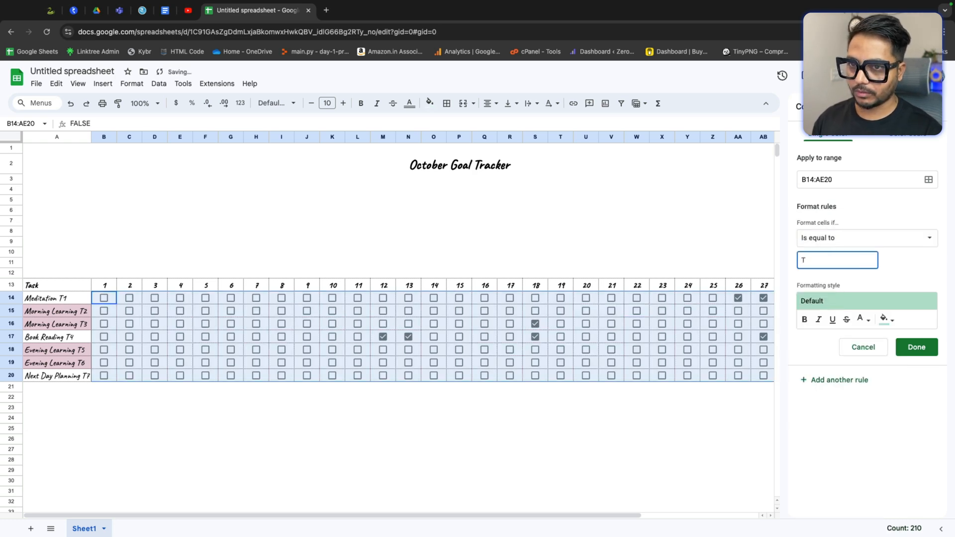
{"action": "left_click", "coordinate": [888, 321]}
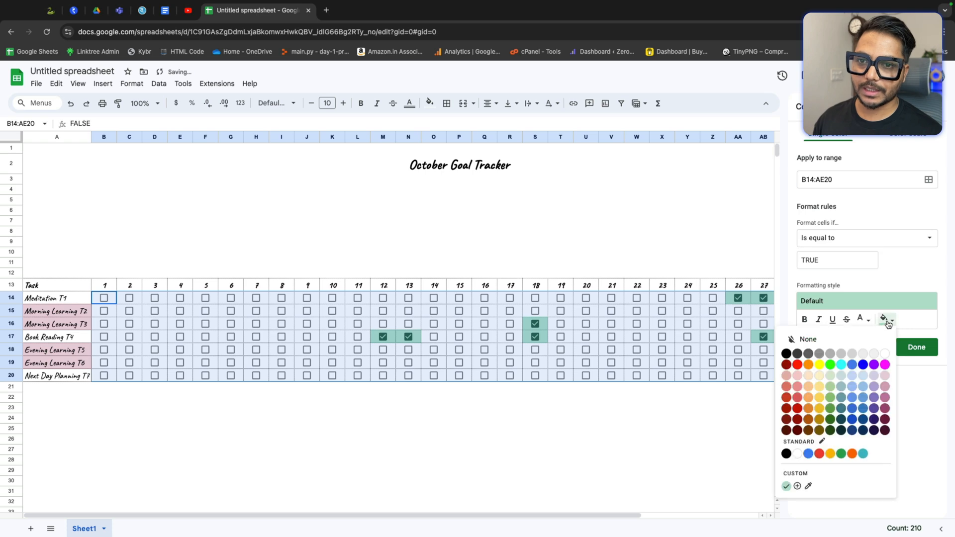
{"action": "left_click", "coordinate": [875, 391]}
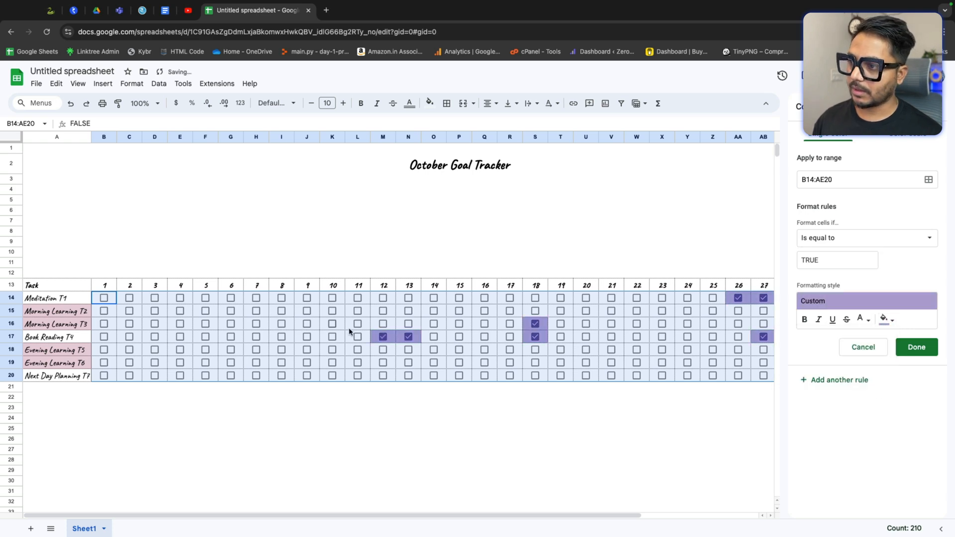
{"action": "left_click", "coordinate": [922, 350]}
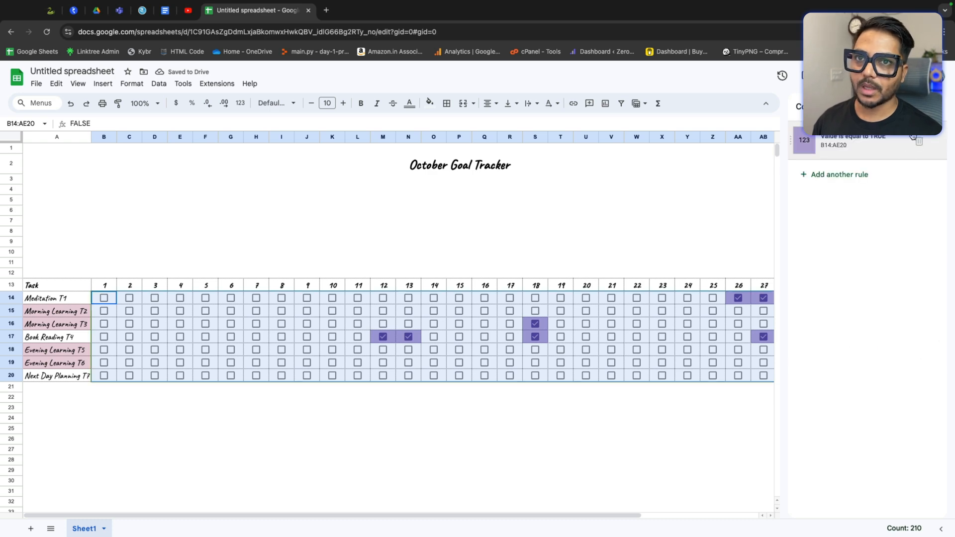
{"action": "left_click", "coordinate": [664, 428]}
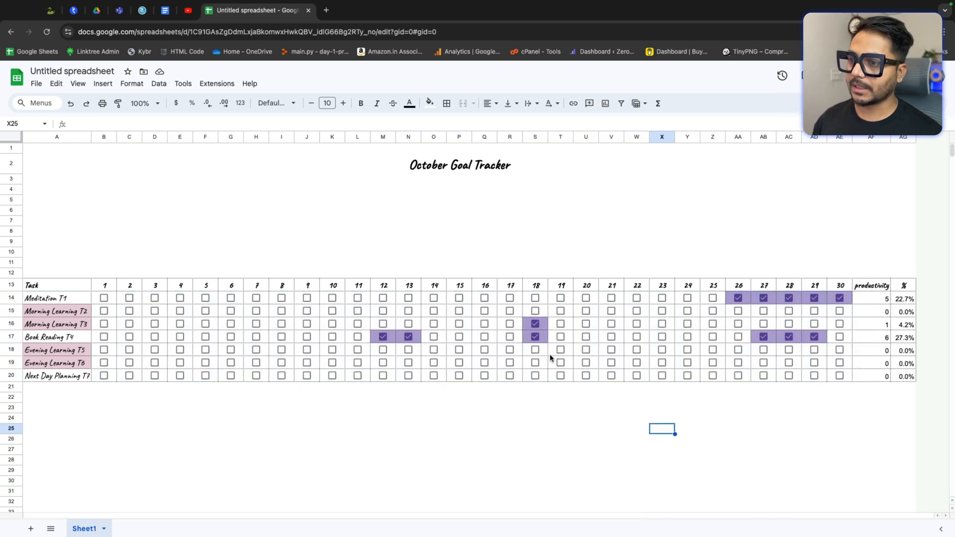
{"action": "left_click", "coordinate": [587, 324]}
{"action": "left_click", "coordinate": [587, 324]}
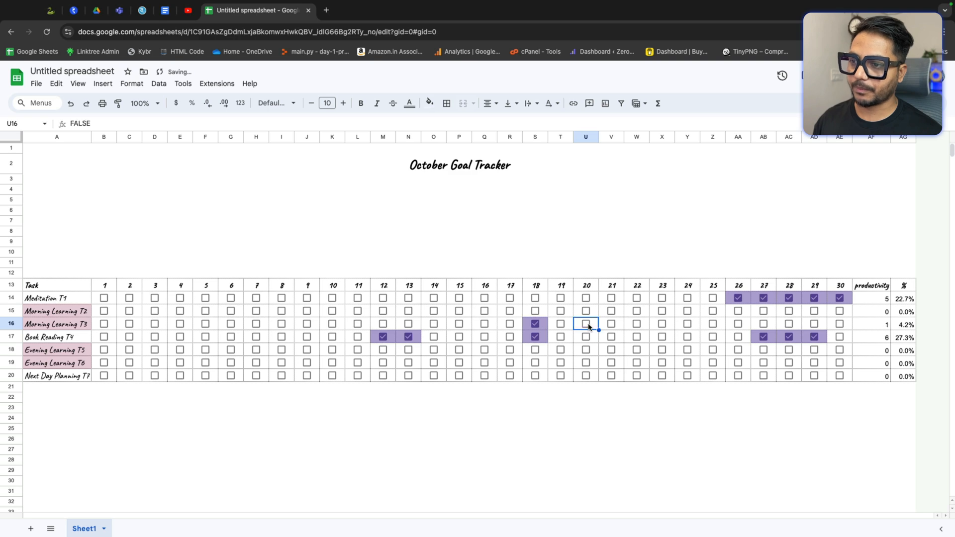
Step: Select the % cells of all seven tasks
{"action": "left_click_drag", "start_coordinate": [905, 299], "coordinate": [906, 376]}
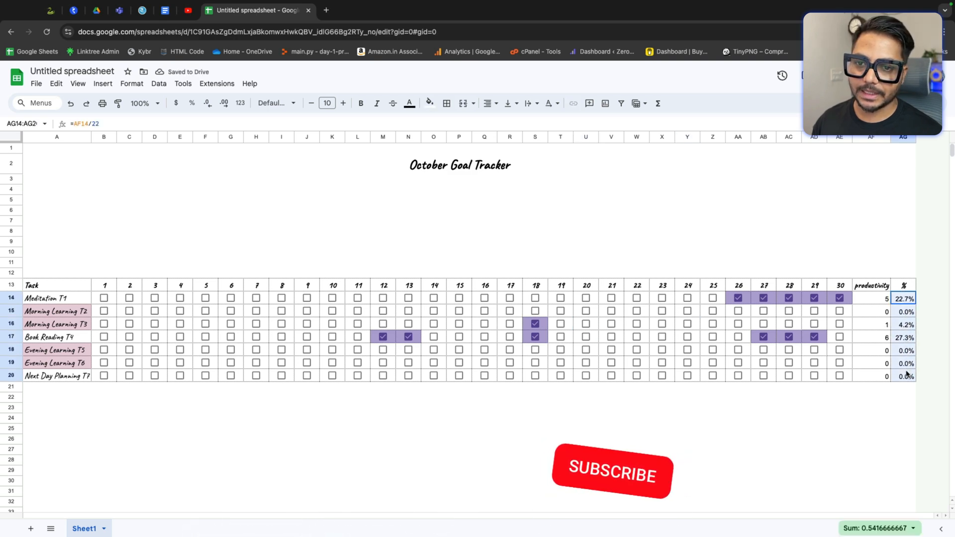
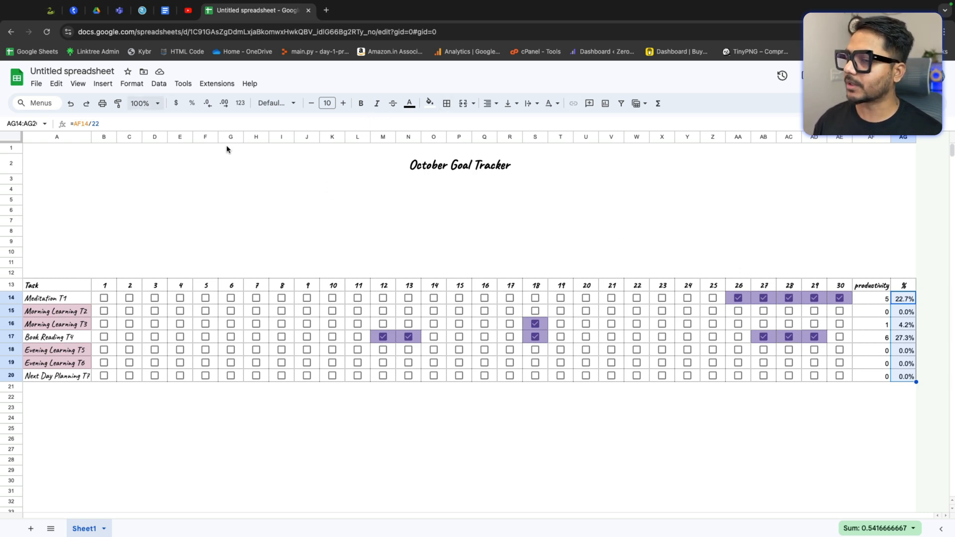
Step: Add a conditional formatting rule filling the % cells AG14:AG20 green when greater than or equal to 60%
{"action": "left_click", "coordinate": [132, 84]}
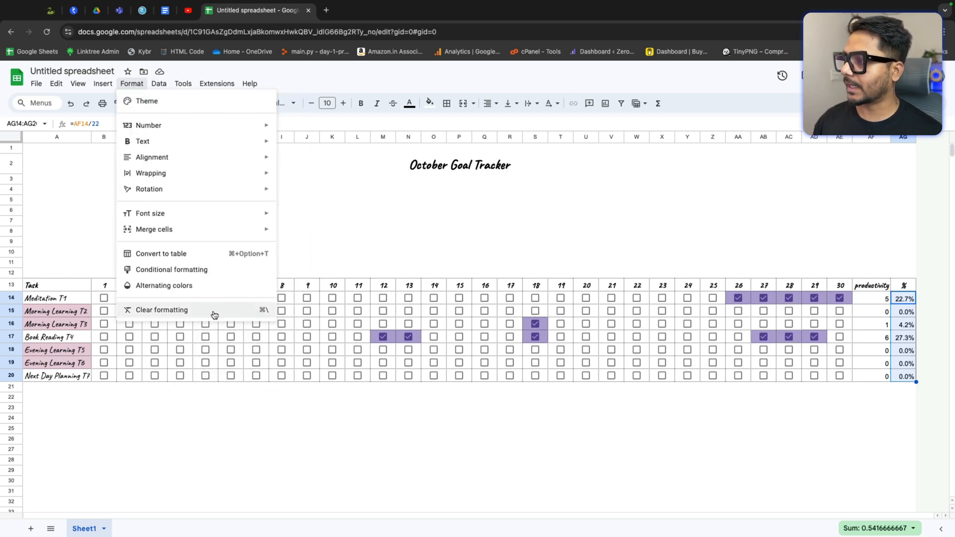
{"action": "left_click", "coordinate": [196, 270]}
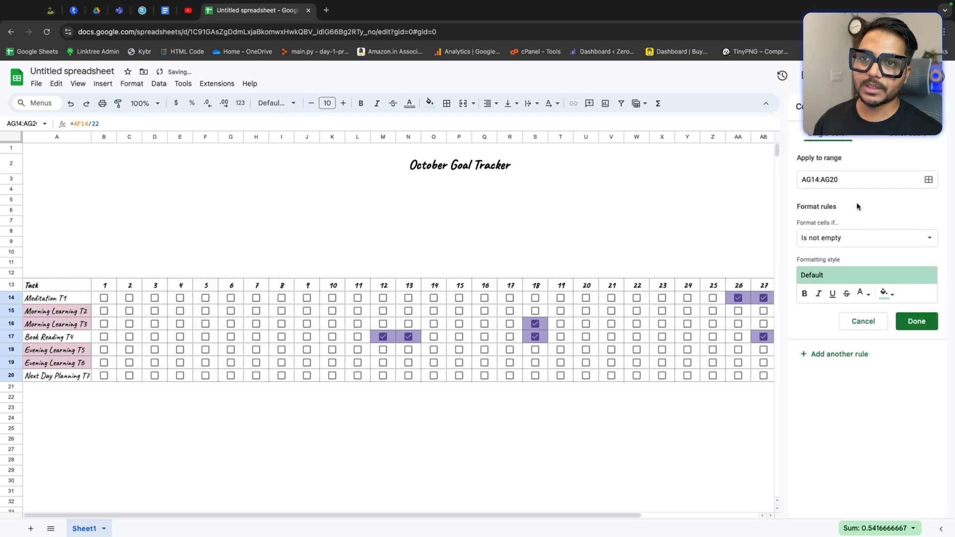
{"action": "left_click", "coordinate": [879, 239]}
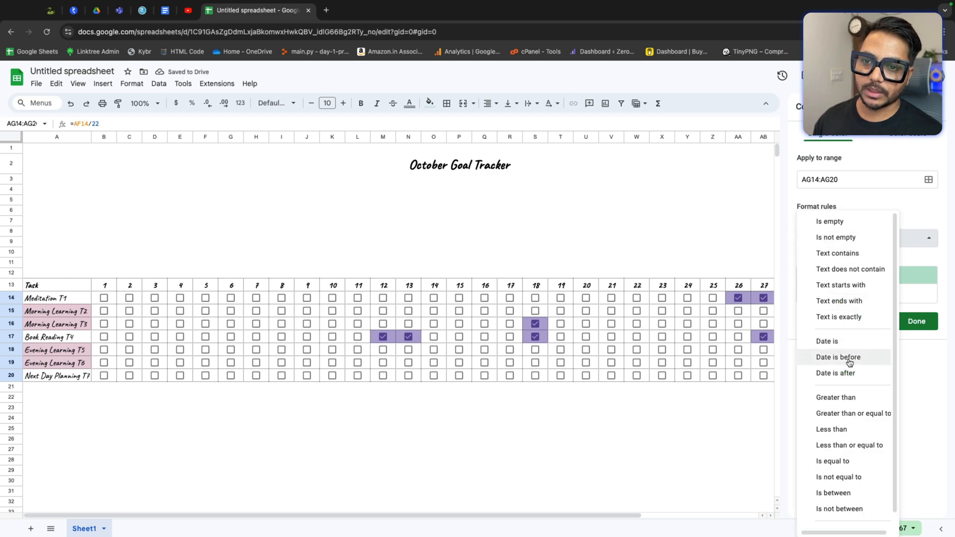
{"action": "left_click", "coordinate": [876, 413]}
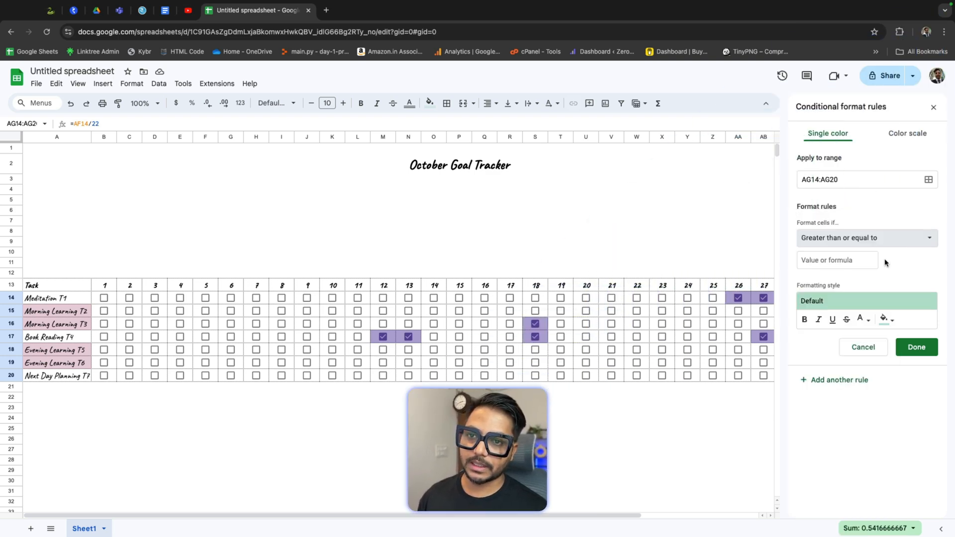
{"action": "left_click", "coordinate": [852, 261]}
{"action": "type", "text": "60"}
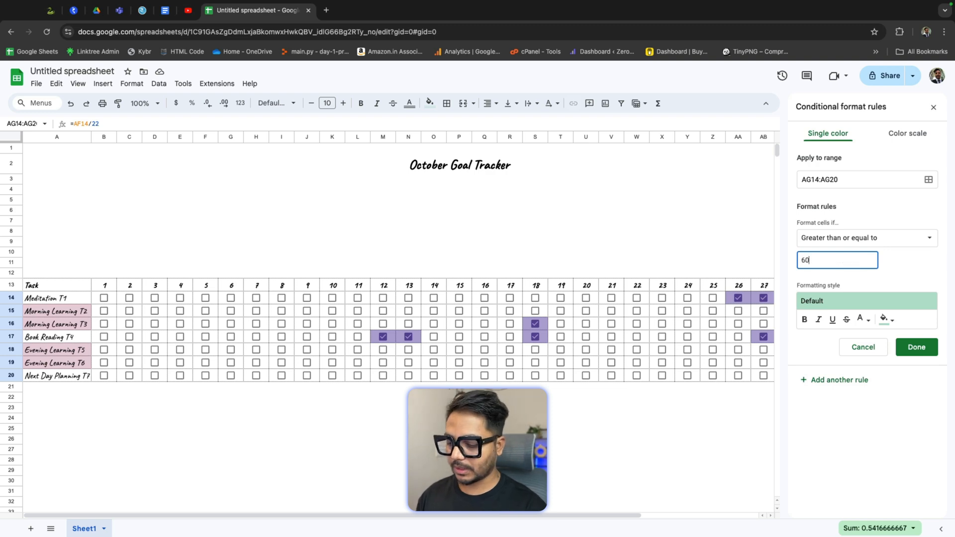
{"action": "left_click", "coordinate": [888, 320]}
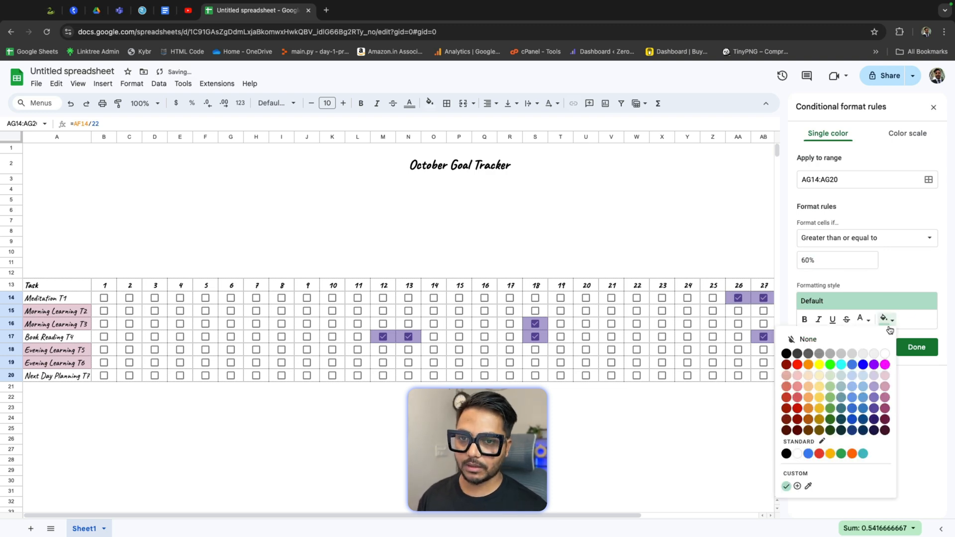
{"action": "left_click", "coordinate": [831, 409]}
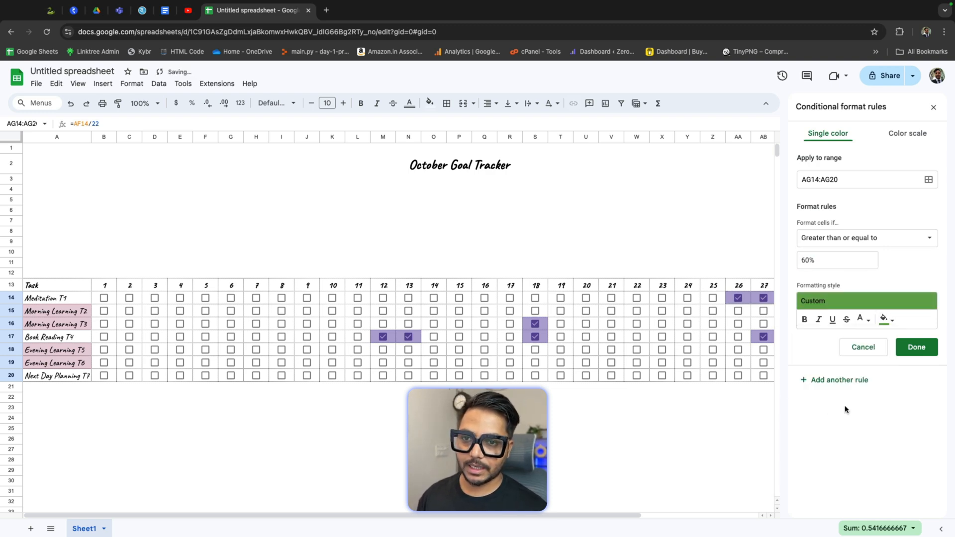
{"action": "left_click", "coordinate": [922, 351]}
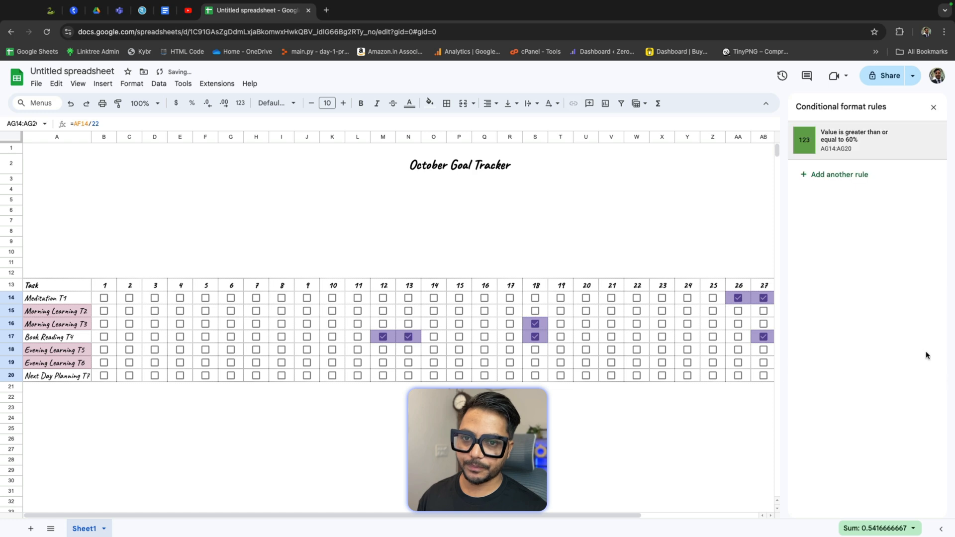
Step: Add another rule to AG14:AG20 filling cells light red when less than or equal to 40%
{"action": "left_click", "coordinate": [841, 175]}
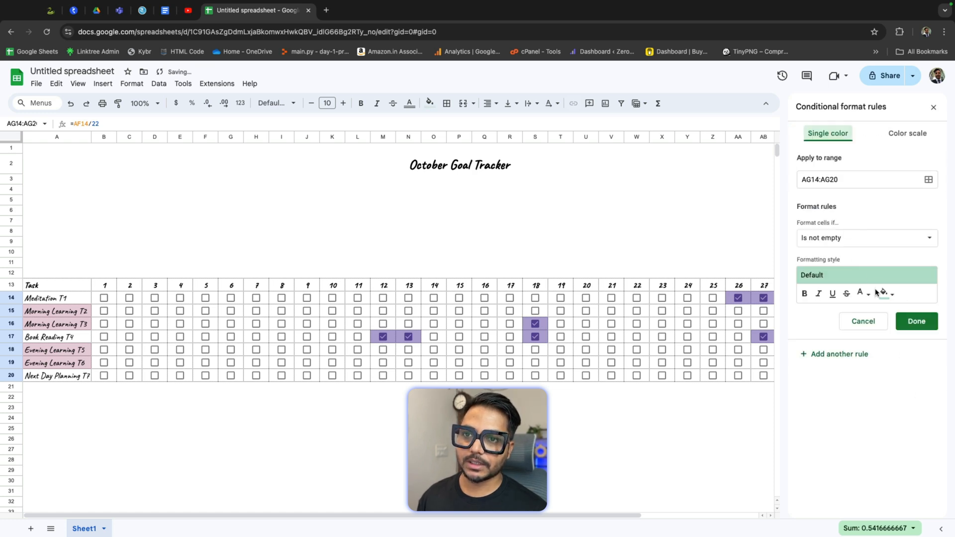
{"action": "left_click", "coordinate": [893, 242]}
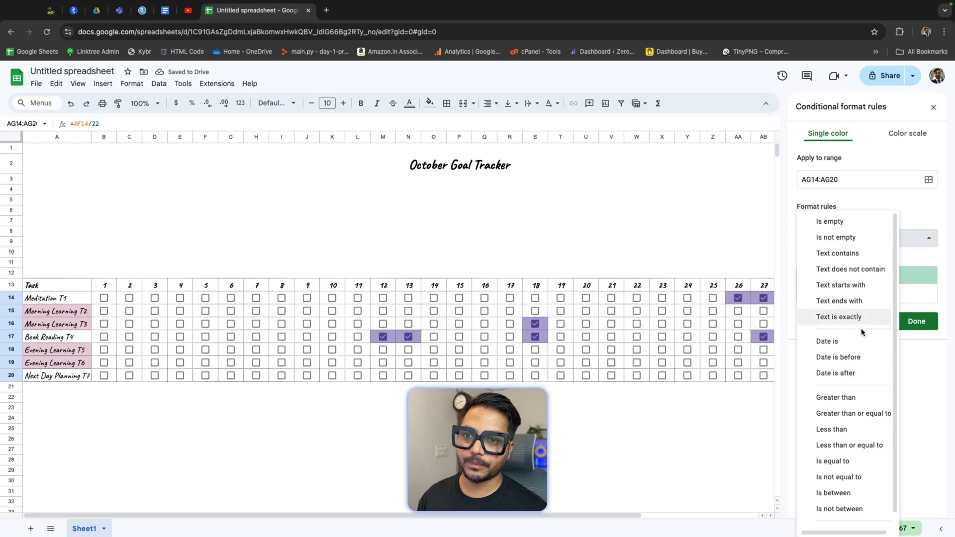
{"action": "left_click", "coordinate": [868, 446]}
{"action": "left_click", "coordinate": [838, 262]}
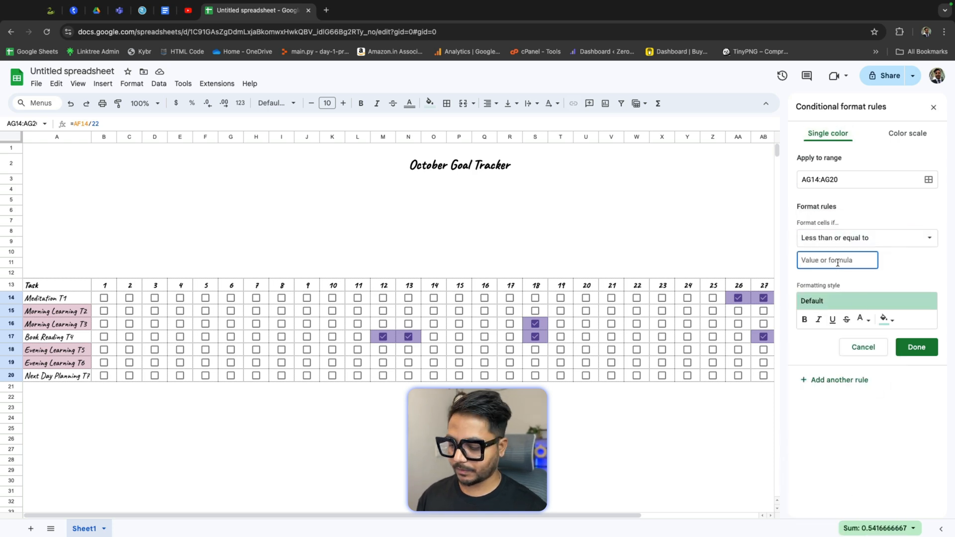
{"action": "type", "text": "40"}
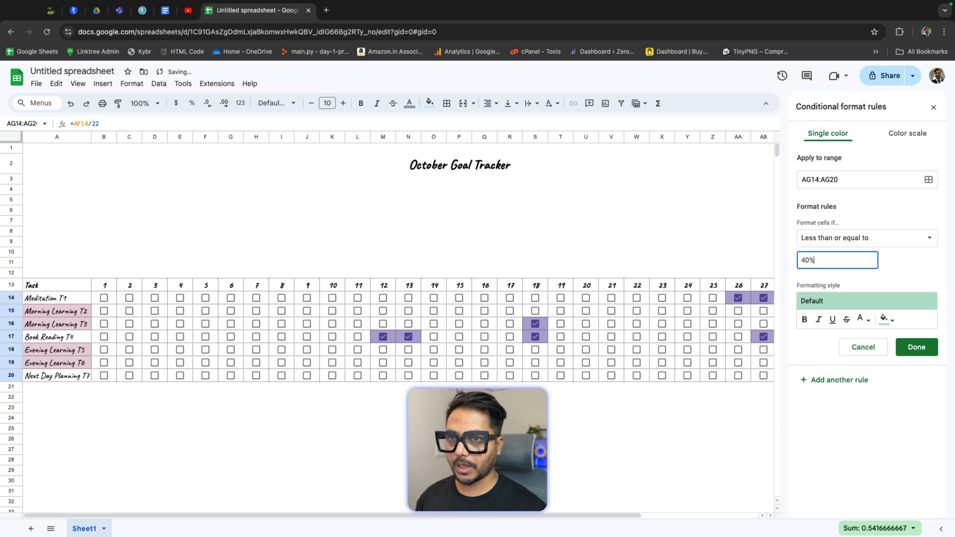
{"action": "type", "text": "%"}
{"action": "left_click", "coordinate": [887, 319]}
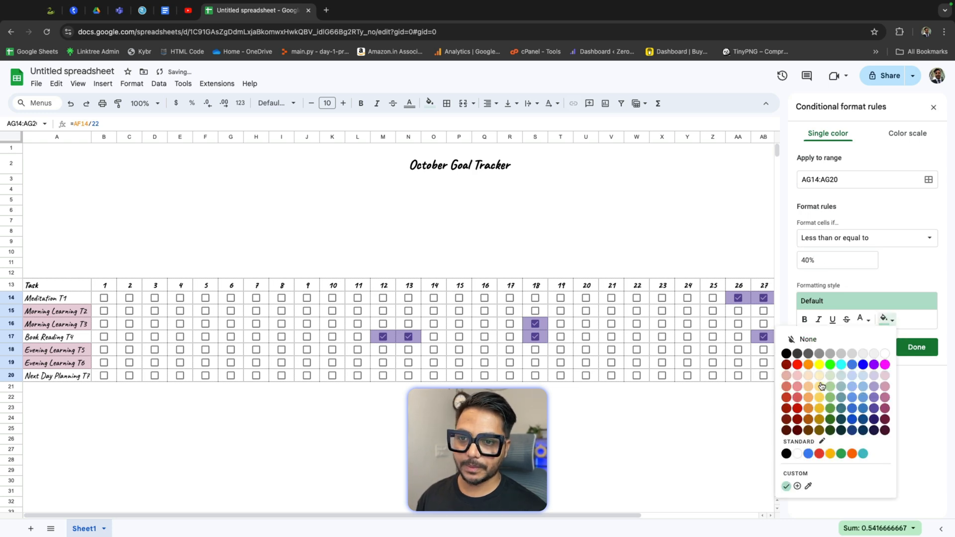
{"action": "left_click", "coordinate": [797, 377]}
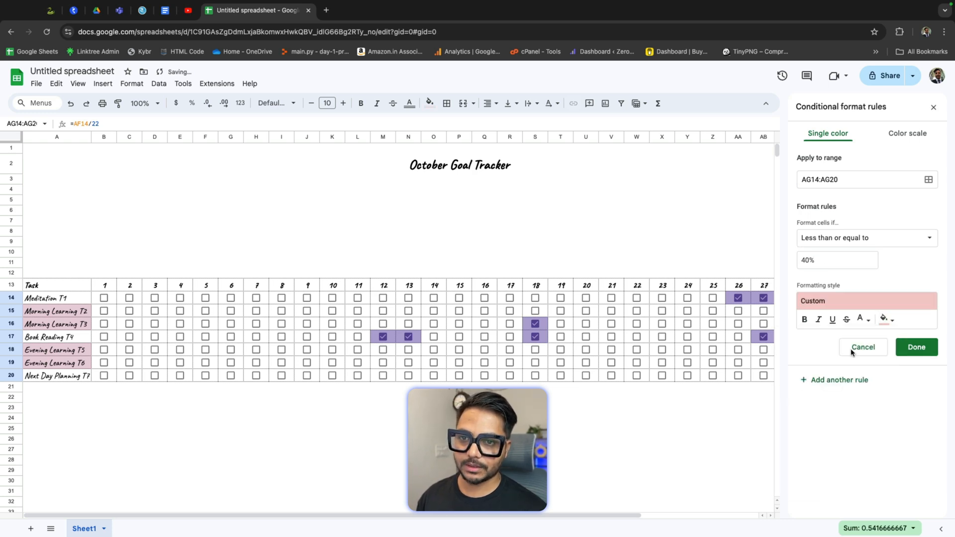
{"action": "left_click", "coordinate": [916, 347]}
Step: Add a third rule to AG14:AG20 filling cells light orange when greater than 40, then close the rules panel
{"action": "left_click", "coordinate": [841, 213]}
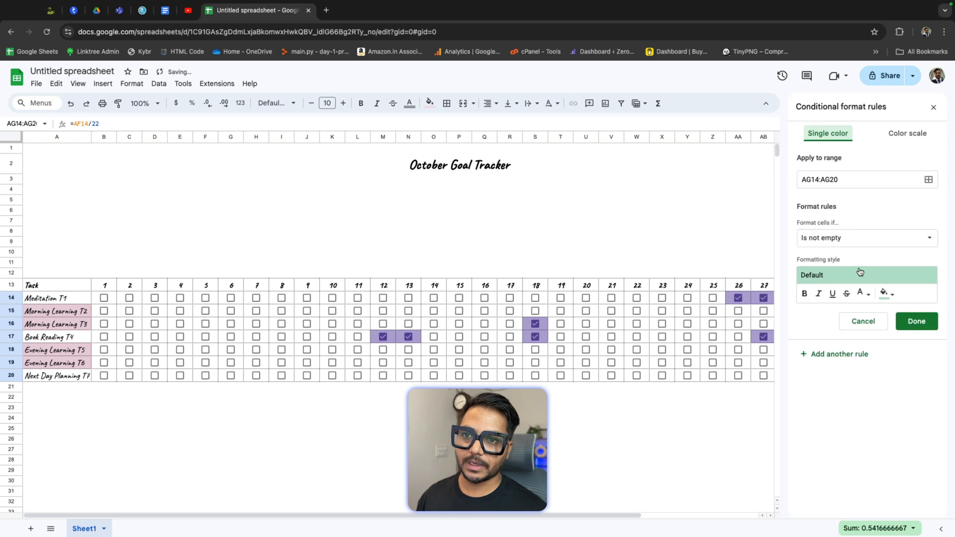
{"action": "left_click", "coordinate": [862, 239]}
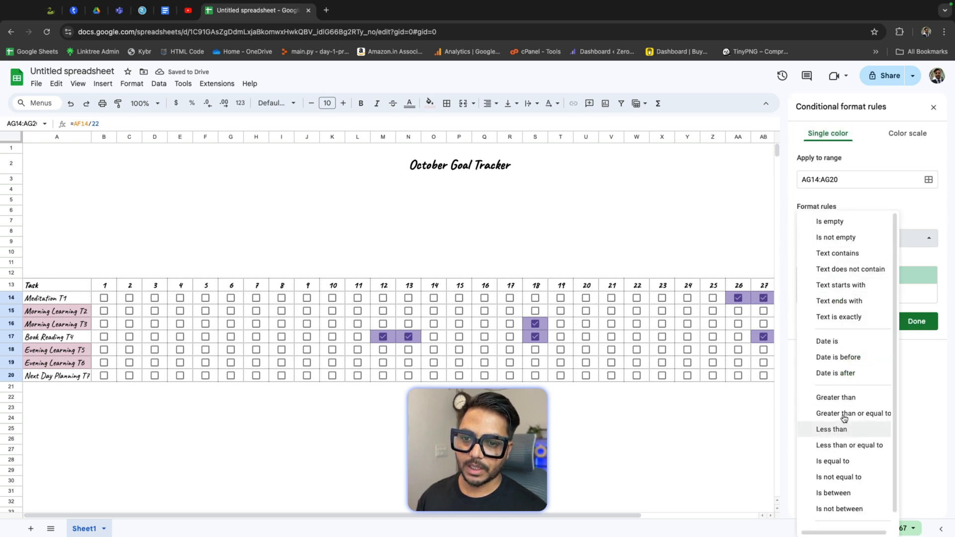
{"action": "left_click", "coordinate": [846, 398]}
{"action": "left_click", "coordinate": [861, 261]}
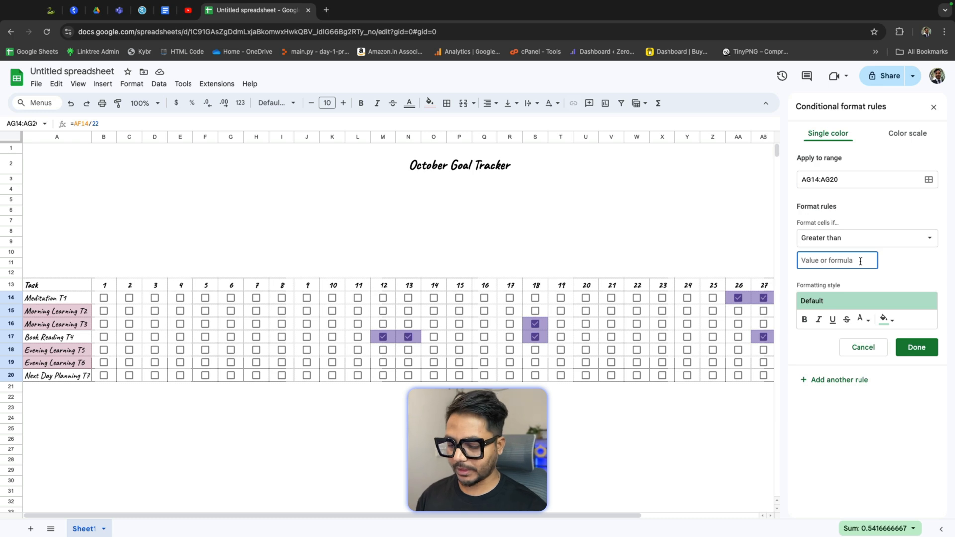
{"action": "type", "text": "40"}
{"action": "left_click", "coordinate": [885, 319]}
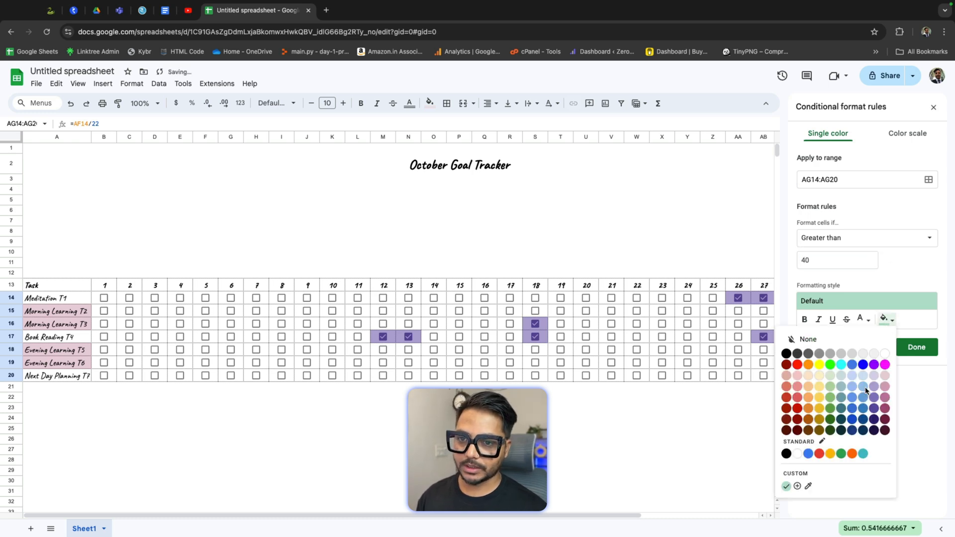
{"action": "left_click", "coordinate": [807, 385]}
{"action": "left_click", "coordinate": [917, 348]}
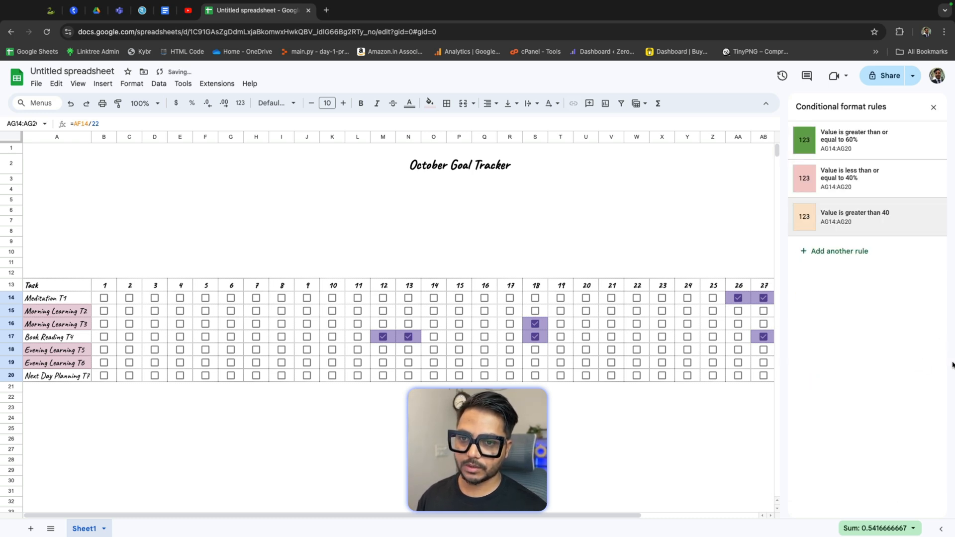
{"action": "left_click", "coordinate": [933, 107]}
{"action": "left_click", "coordinate": [868, 408]}
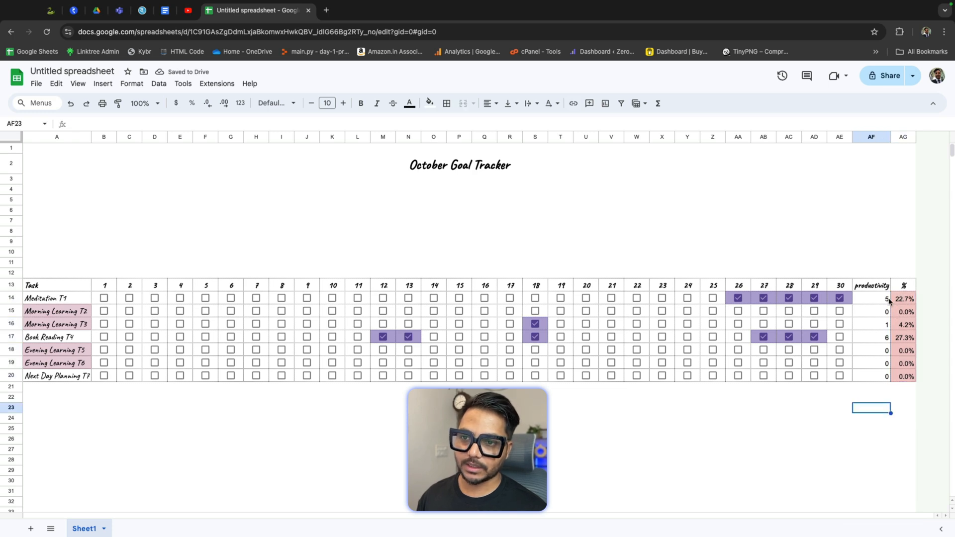
Step: Tick Meditation T1's checkboxes for days 17 through 25
{"action": "left_click", "coordinate": [713, 298]}
{"action": "left_click", "coordinate": [687, 298]}
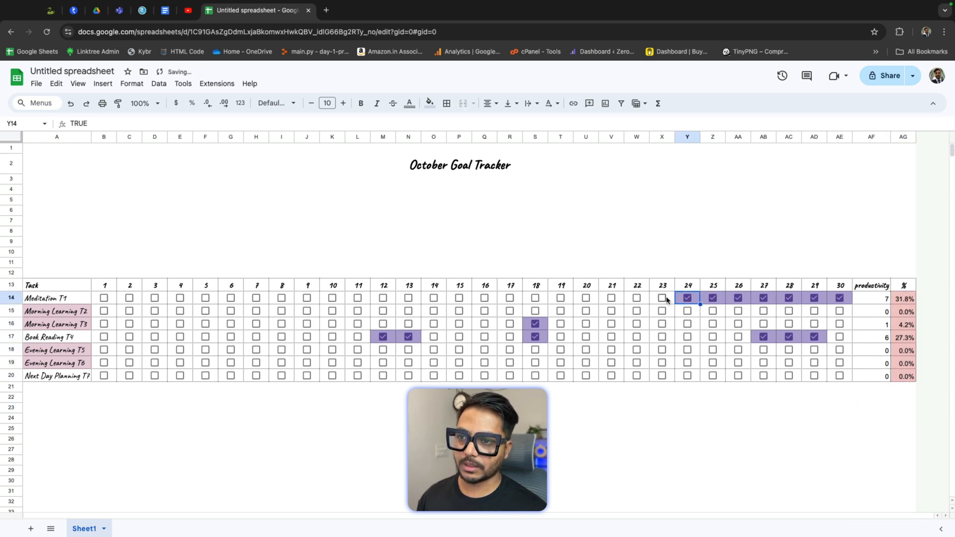
{"action": "left_click", "coordinate": [662, 298]}
{"action": "left_click", "coordinate": [637, 298]}
{"action": "left_click", "coordinate": [611, 298]}
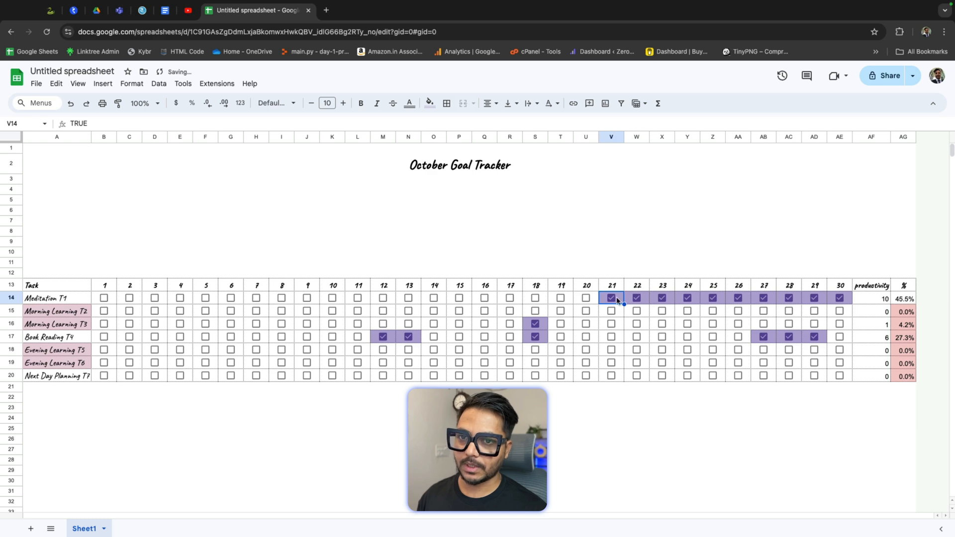
{"action": "left_click", "coordinate": [586, 298]}
{"action": "left_click", "coordinate": [561, 298]}
{"action": "left_click", "coordinate": [535, 298]}
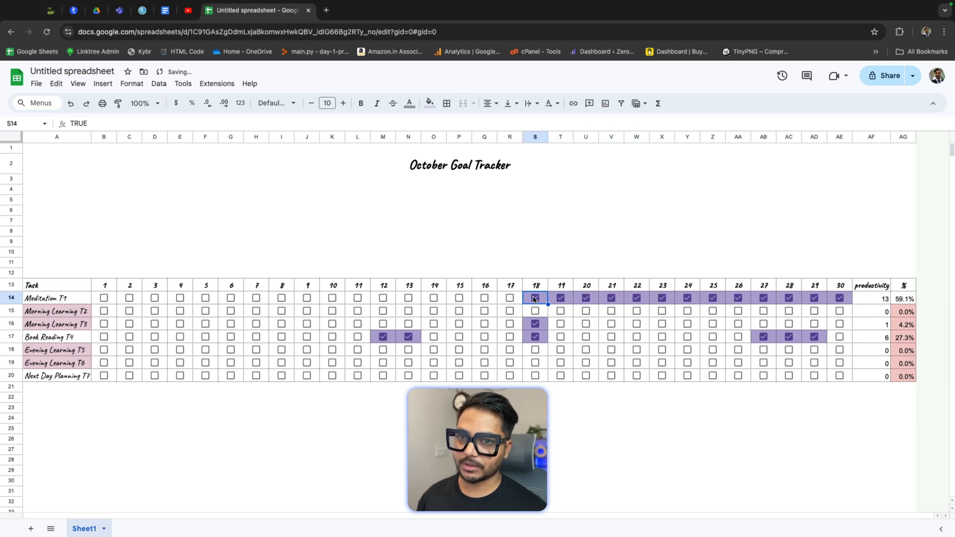
{"action": "left_click", "coordinate": [510, 298]}
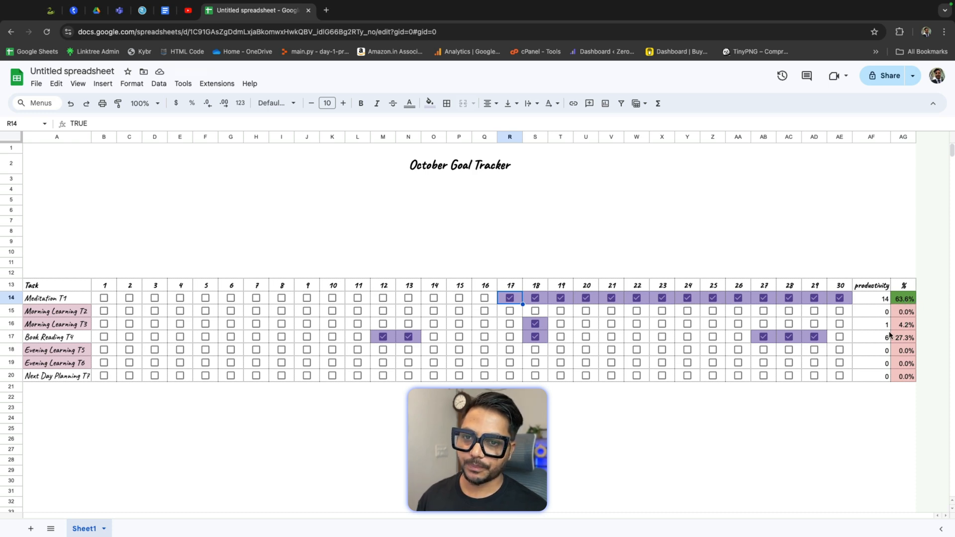
Step: Tick Morning Learning T2's checkboxes for days 18, 20, 22 through 26 and 28 through 30
{"action": "left_click", "coordinate": [666, 312]}
{"action": "left_click", "coordinate": [688, 312]}
{"action": "left_click", "coordinate": [713, 312]}
{"action": "left_click", "coordinate": [738, 312]}
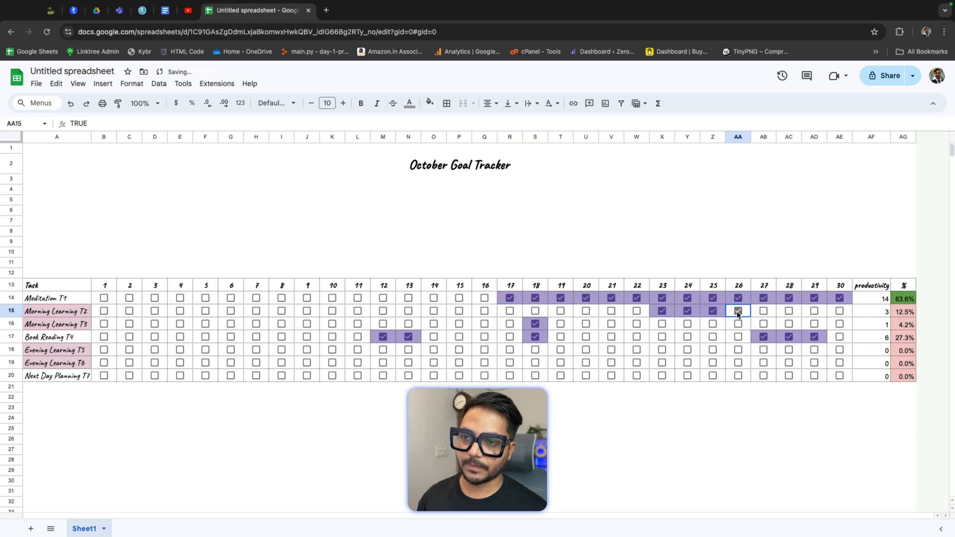
{"action": "left_click", "coordinate": [763, 312]}
{"action": "left_click", "coordinate": [789, 311]}
{"action": "left_click", "coordinate": [814, 312]}
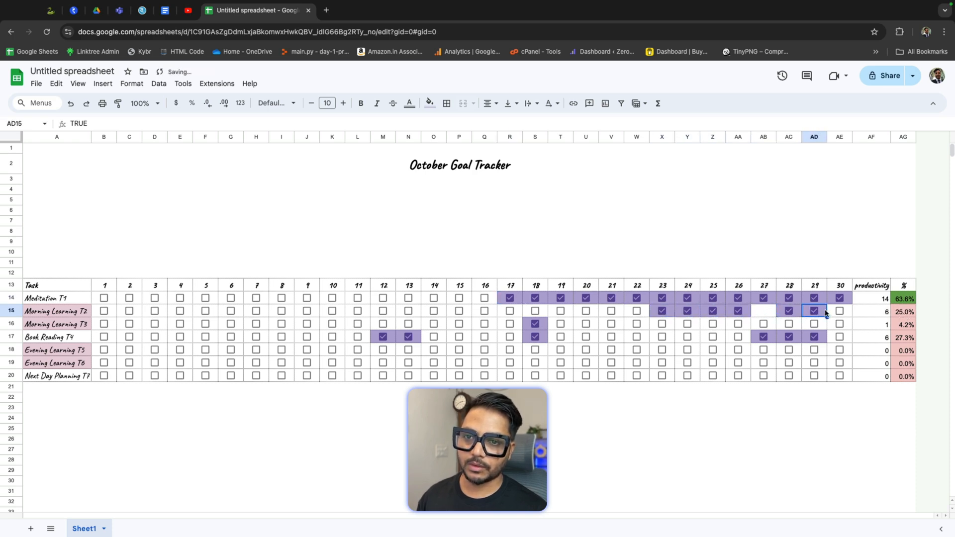
{"action": "left_click", "coordinate": [840, 311]}
{"action": "left_click", "coordinate": [536, 312]}
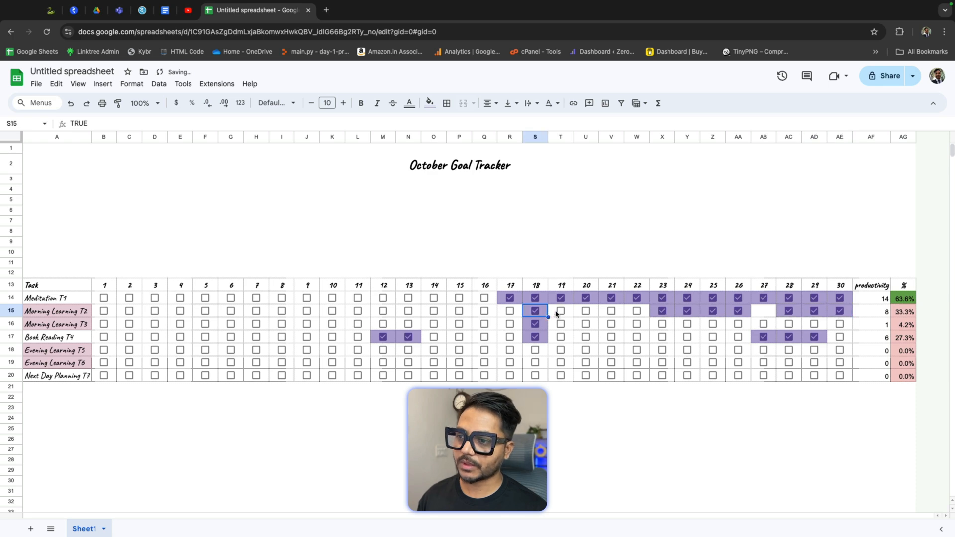
{"action": "left_click", "coordinate": [569, 313]}
{"action": "left_click", "coordinate": [586, 311]}
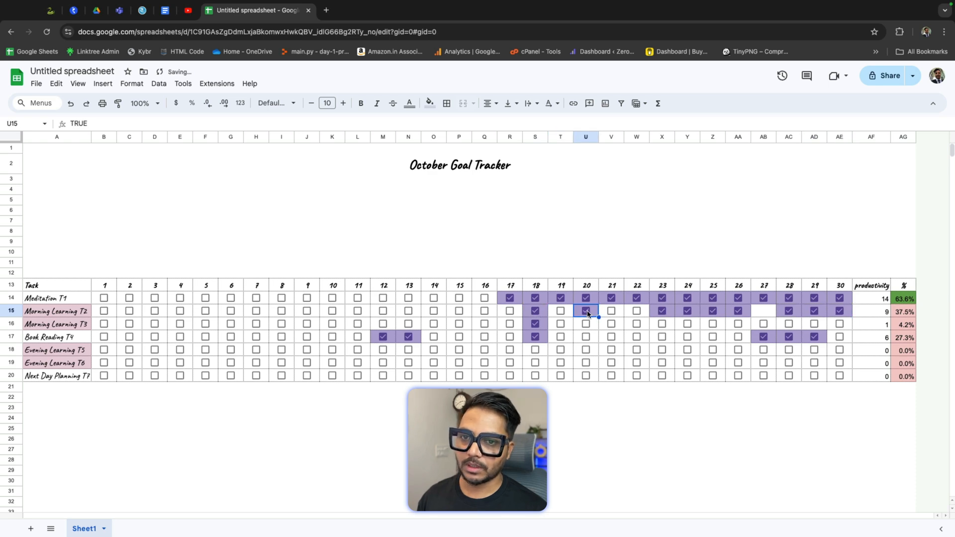
{"action": "left_click", "coordinate": [637, 312]}
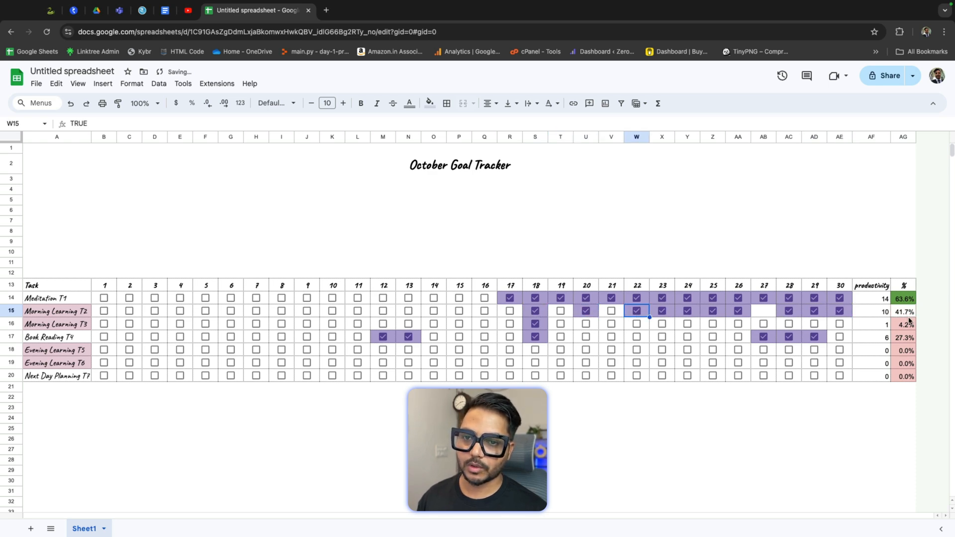
Step: Reopen the % cells' greater than 40 rule and review its condition options without changing it
{"action": "left_click_drag", "start_coordinate": [909, 299], "coordinate": [909, 376]}
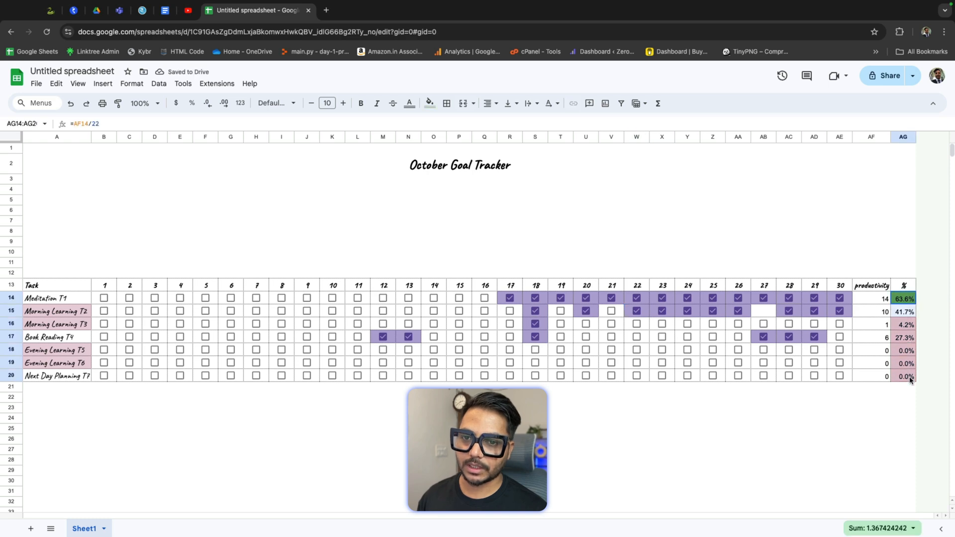
{"action": "left_click", "coordinate": [131, 84]}
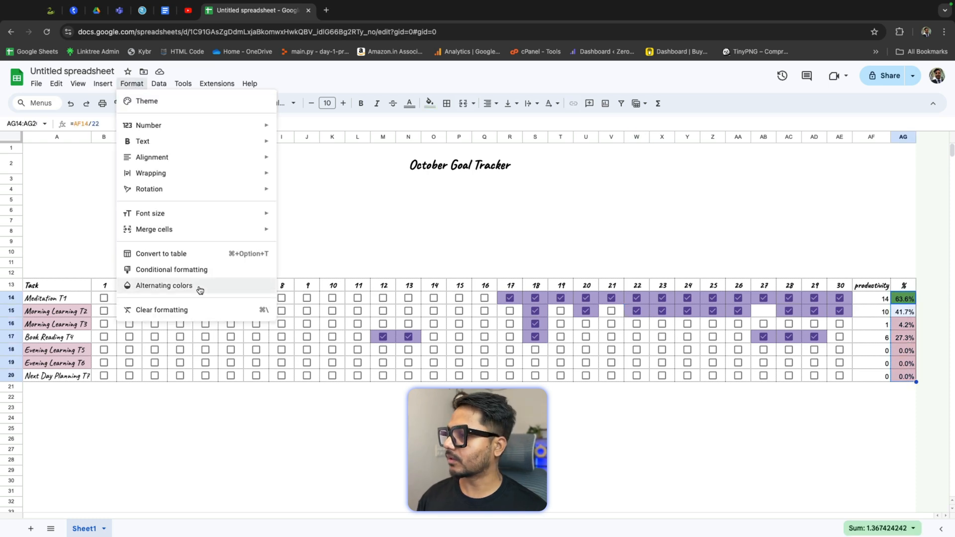
{"action": "left_click", "coordinate": [197, 271]}
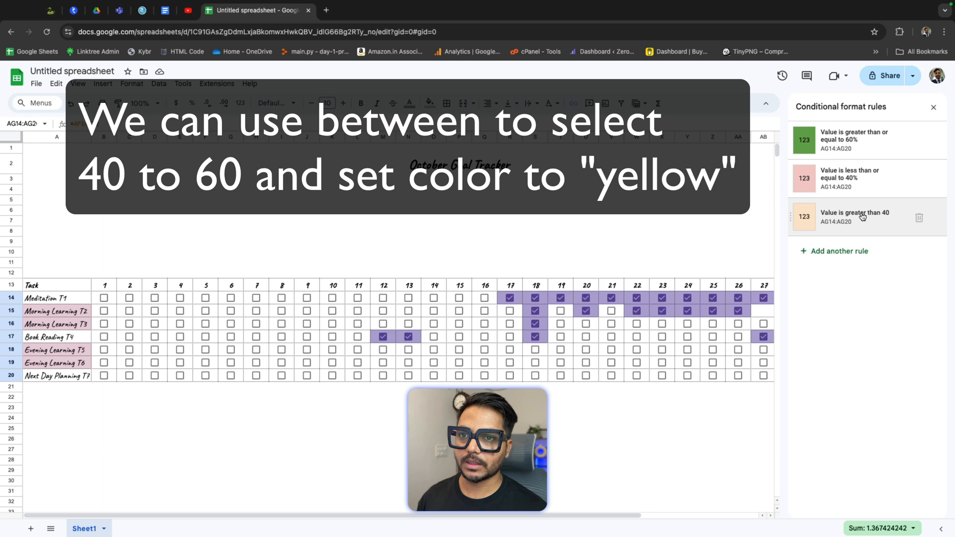
{"action": "left_click", "coordinate": [863, 216]}
{"action": "left_click", "coordinate": [858, 246]}
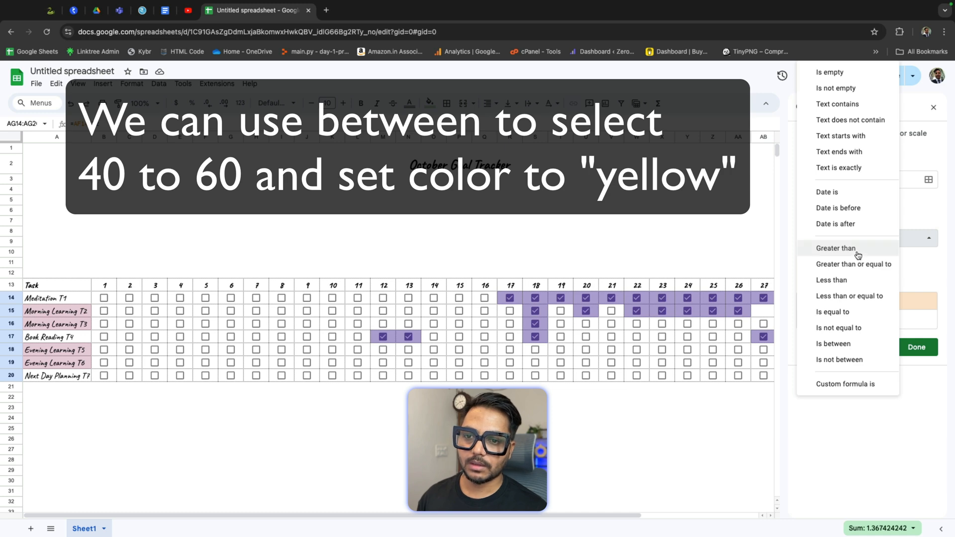
{"action": "left_click", "coordinate": [953, 322]}
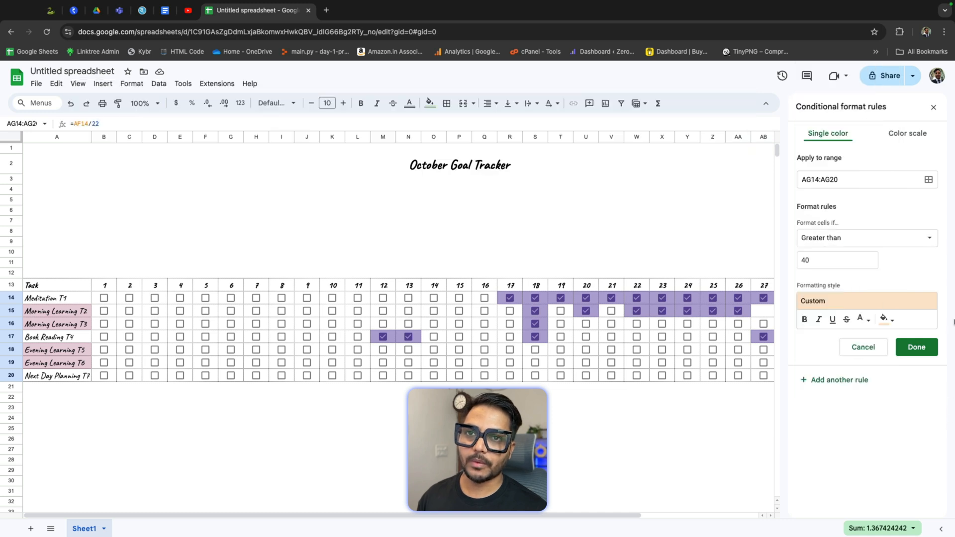
{"action": "left_click", "coordinate": [934, 108]}
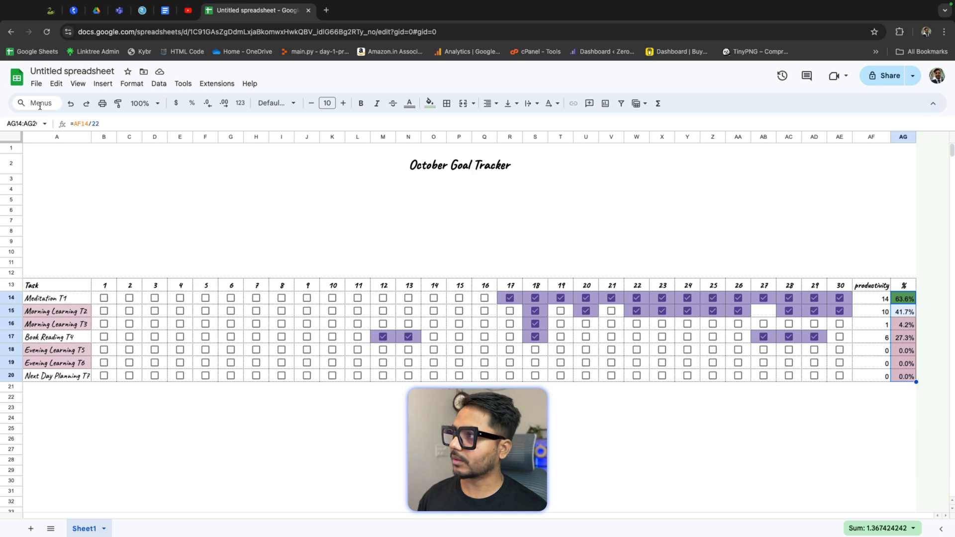
Step: Delete the light orange greater than 40 rule from the % cells' conditional formatting, then close the rules panel
{"action": "left_click", "coordinate": [159, 83]}
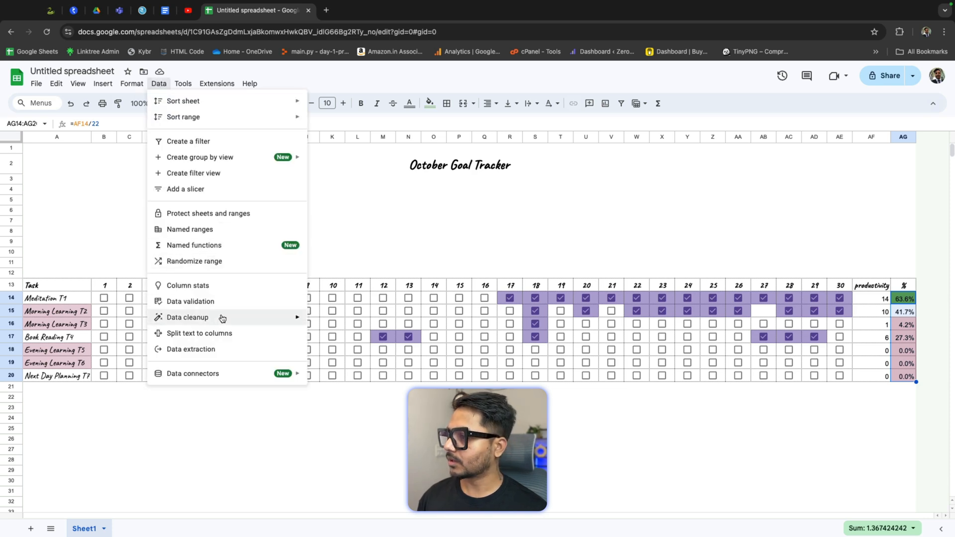
{"action": "left_click", "coordinate": [132, 84]}
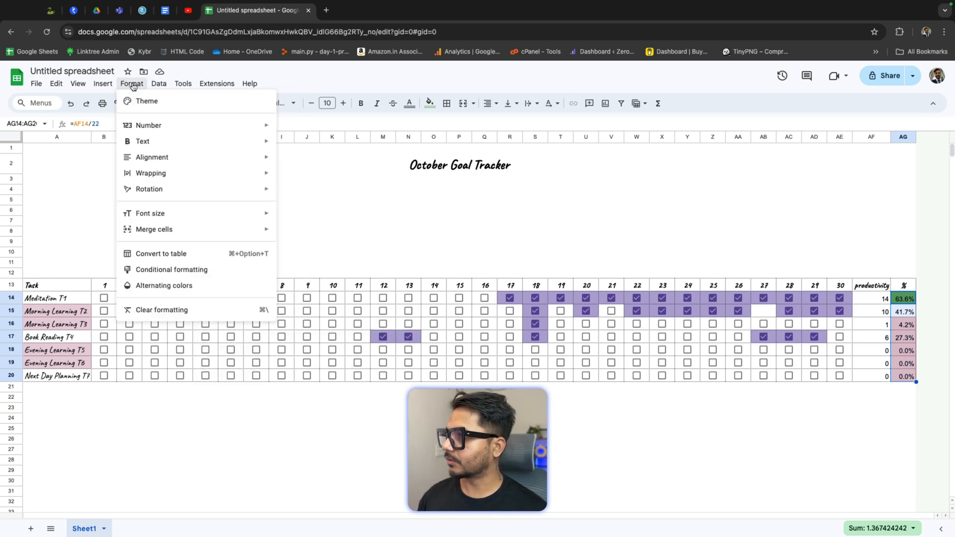
{"action": "left_click", "coordinate": [192, 270]}
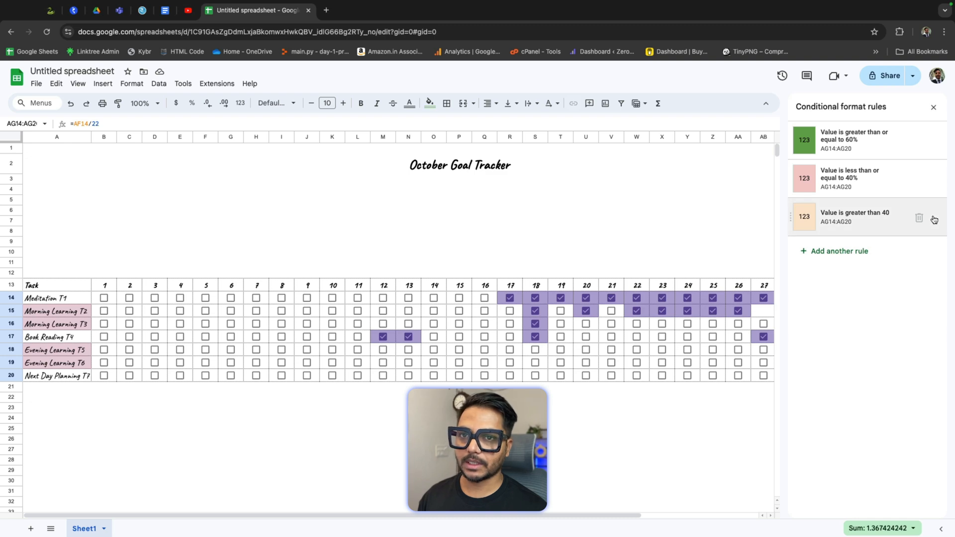
{"action": "left_click", "coordinate": [919, 218]}
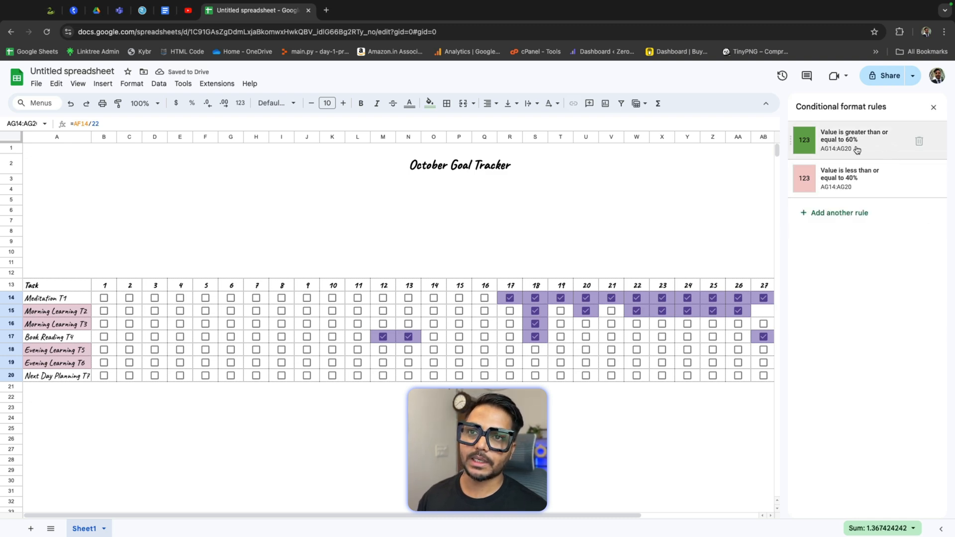
{"action": "left_click", "coordinate": [852, 185]}
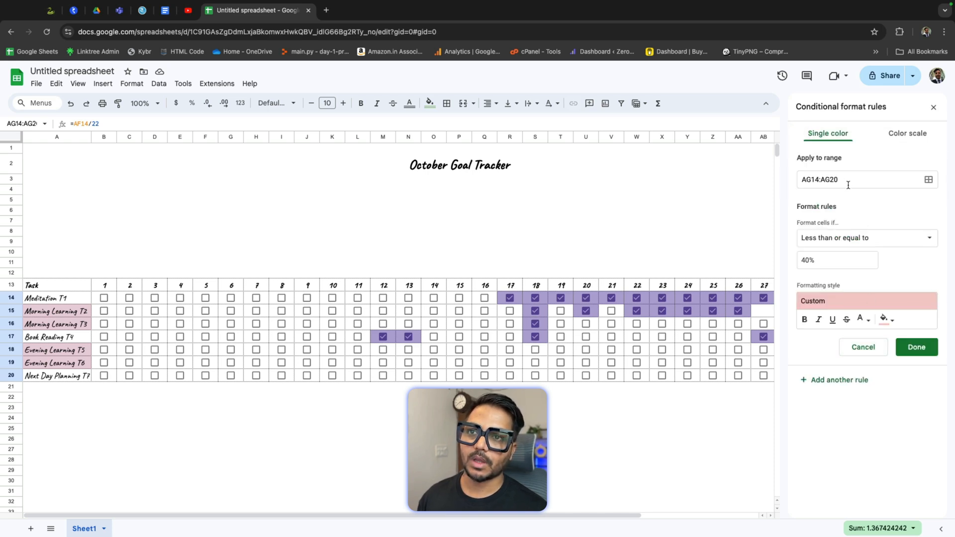
{"action": "left_click", "coordinate": [934, 108]}
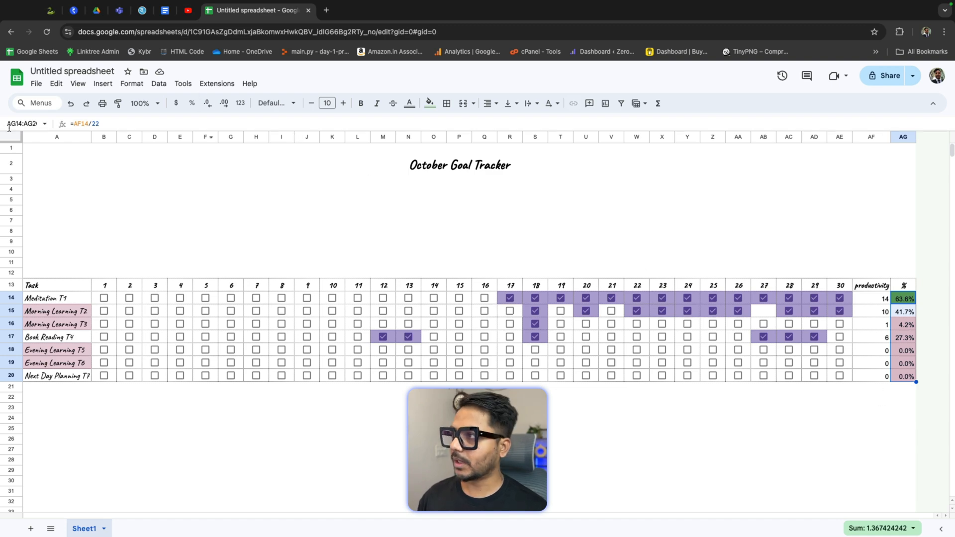
Step: Edit the green % rule so its condition becomes greater than 40%
{"action": "left_click", "coordinate": [131, 84]}
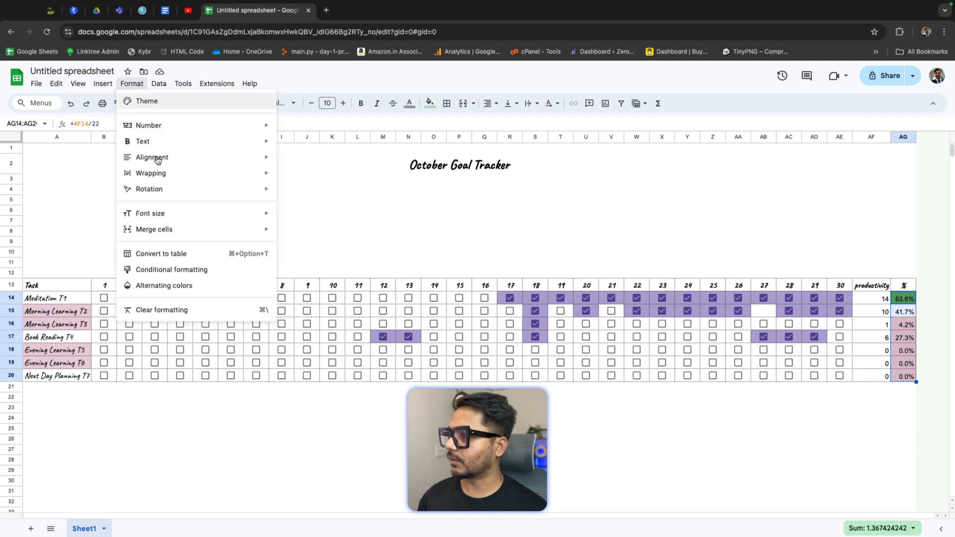
{"action": "left_click", "coordinate": [172, 270]}
{"action": "left_click", "coordinate": [818, 143]}
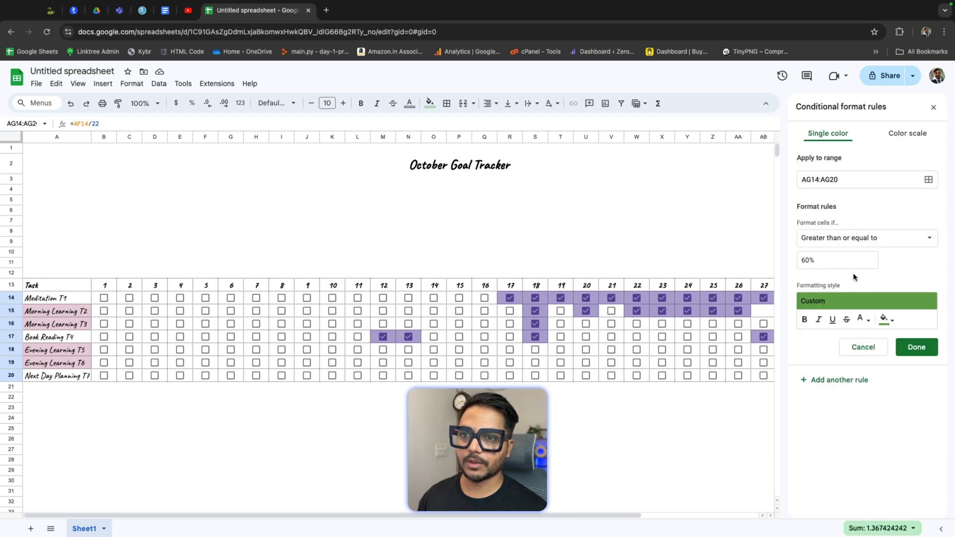
{"action": "left_click", "coordinate": [810, 260]}
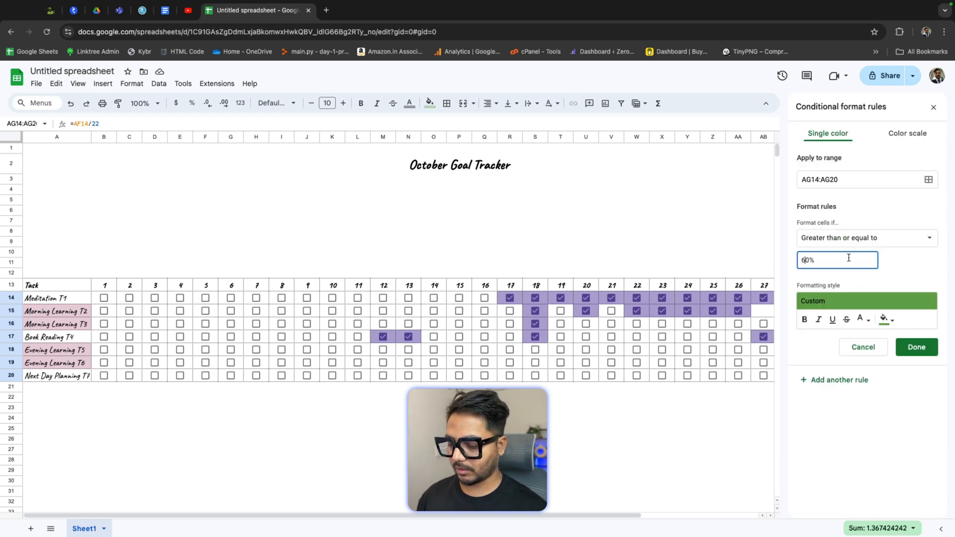
{"action": "key", "text": "BackSpace"}
{"action": "type", "text": "5"}
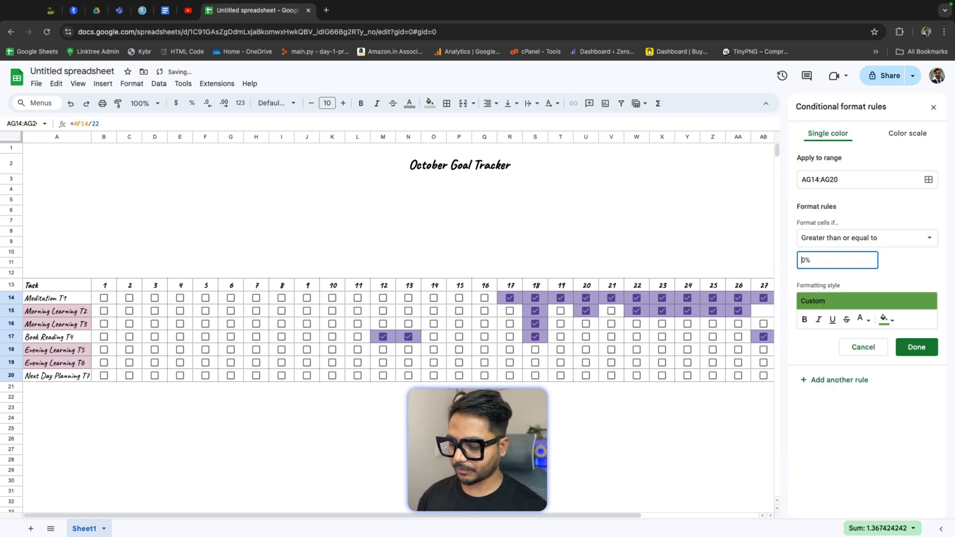
{"action": "left_click", "coordinate": [871, 239]}
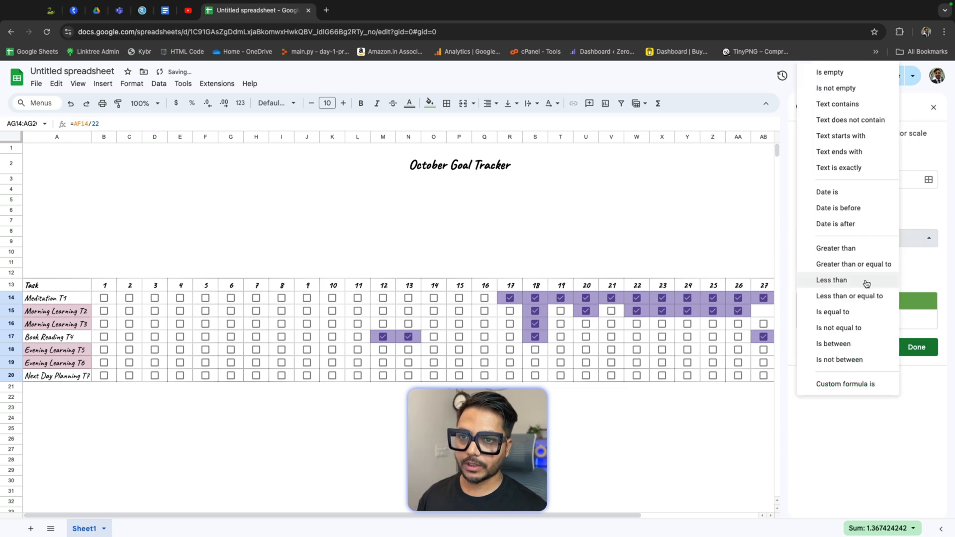
{"action": "left_click", "coordinate": [864, 248]}
Step: Change that rule's fill to light green, save it and close the rules panel
{"action": "left_click", "coordinate": [886, 320]}
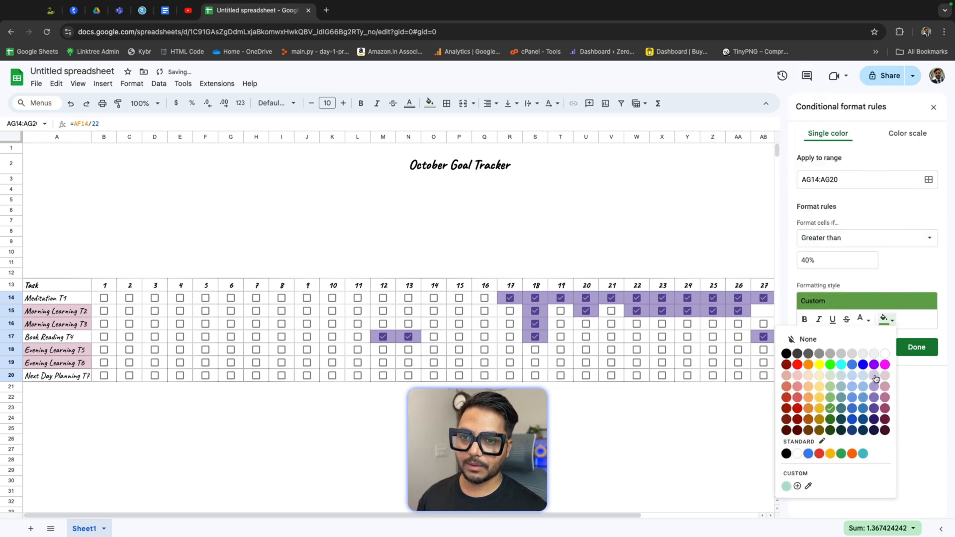
{"action": "left_click", "coordinate": [831, 376]}
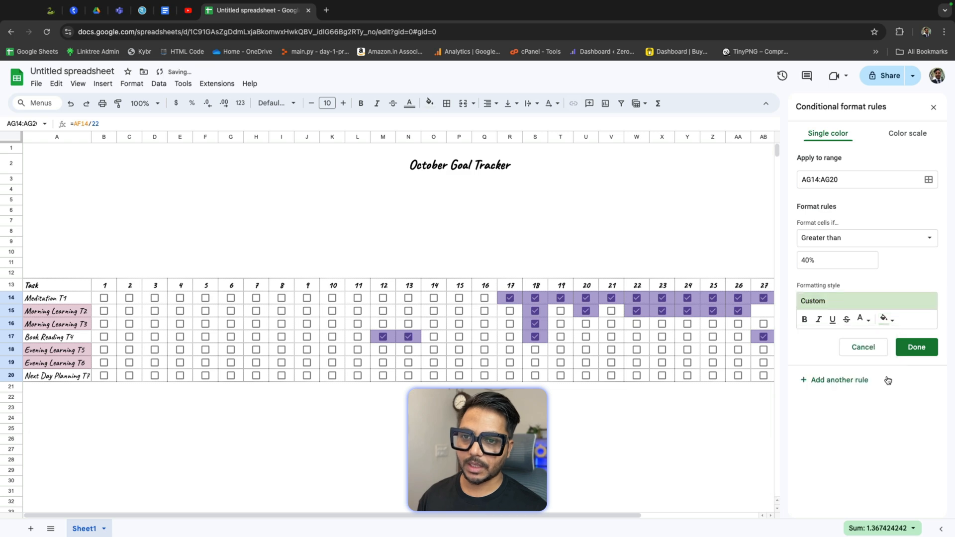
{"action": "left_click", "coordinate": [886, 320]}
{"action": "left_click", "coordinate": [830, 387]}
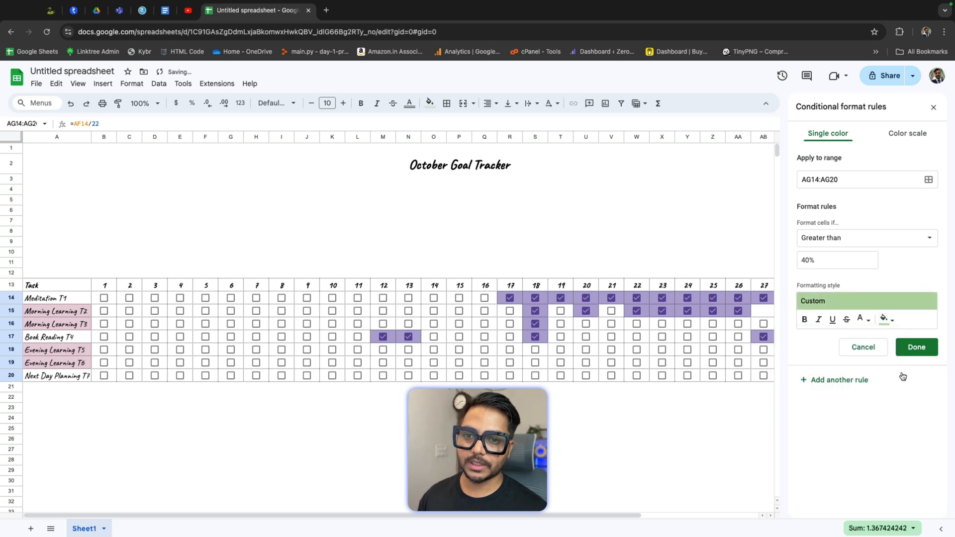
{"action": "left_click", "coordinate": [917, 347]}
{"action": "left_click", "coordinate": [934, 107]}
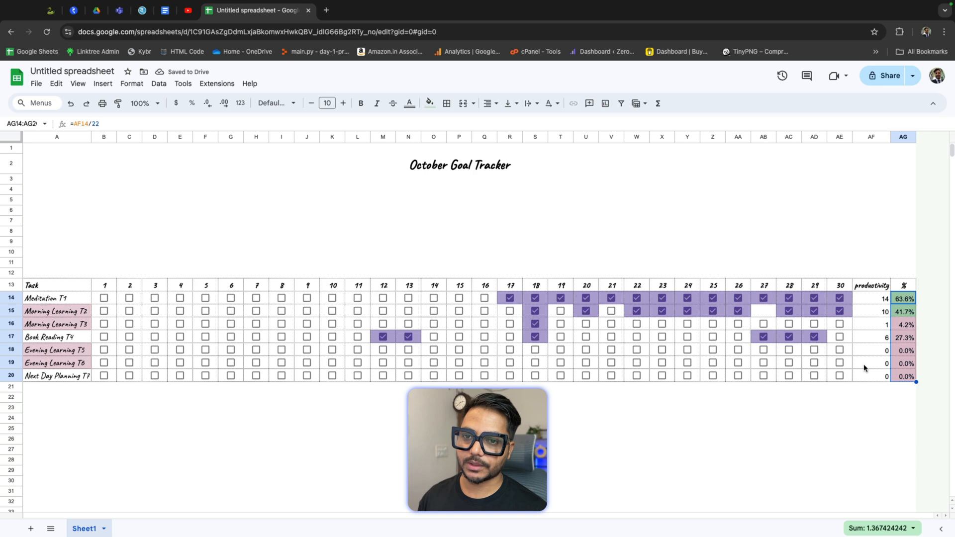
Step: Tick Evening Learning T5's checkboxes for days 14 through 16 and 18 through 25
{"action": "left_click", "coordinate": [873, 398]}
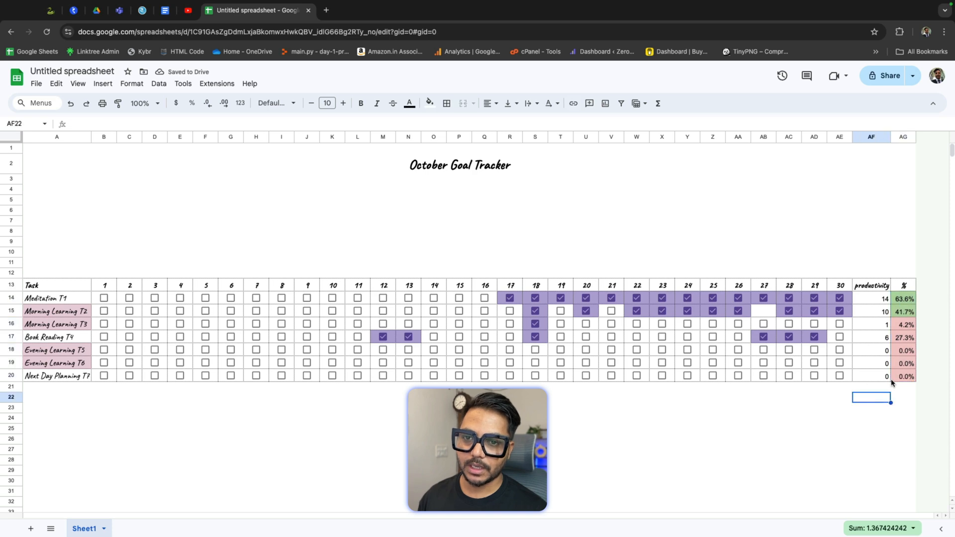
{"action": "left_click", "coordinate": [905, 326]}
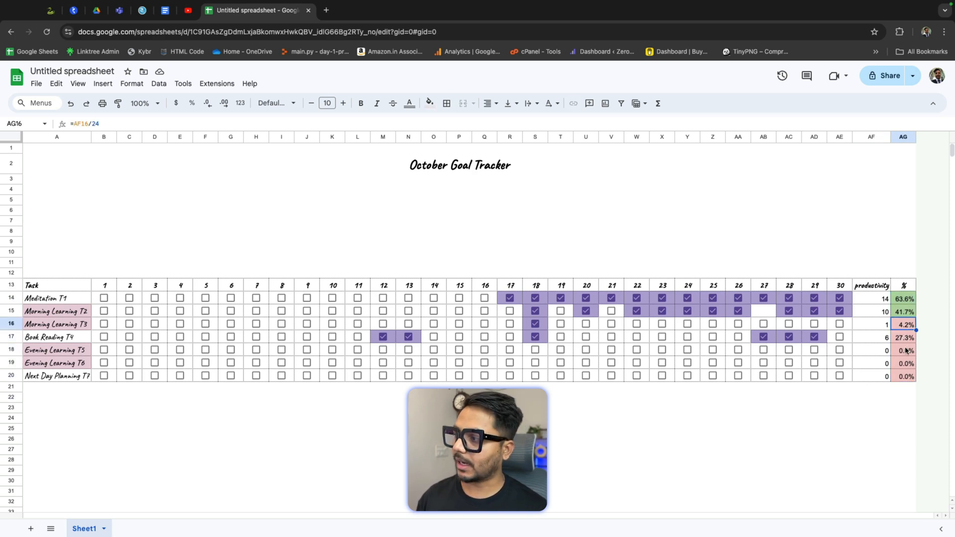
{"action": "left_click", "coordinate": [908, 300]}
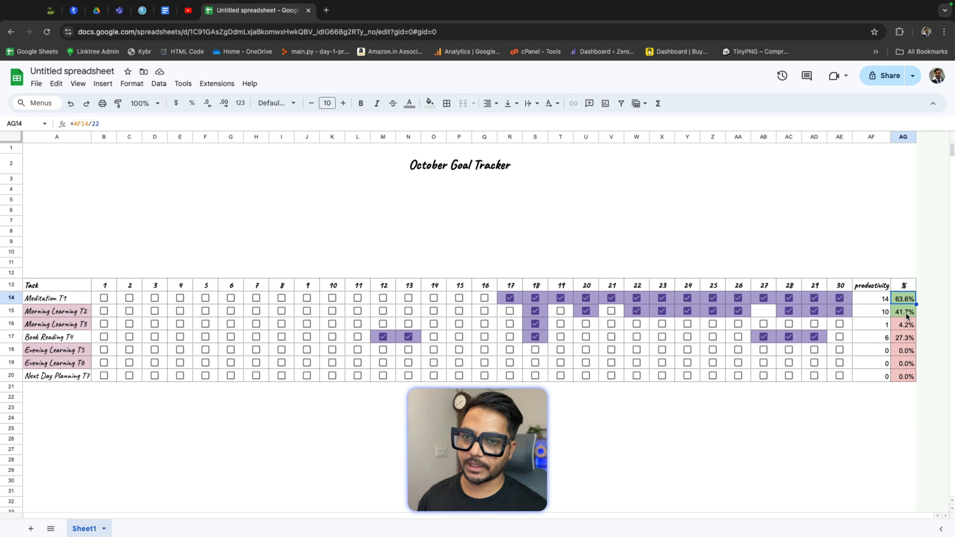
{"action": "left_click", "coordinate": [433, 350]}
{"action": "left_click", "coordinate": [460, 351]}
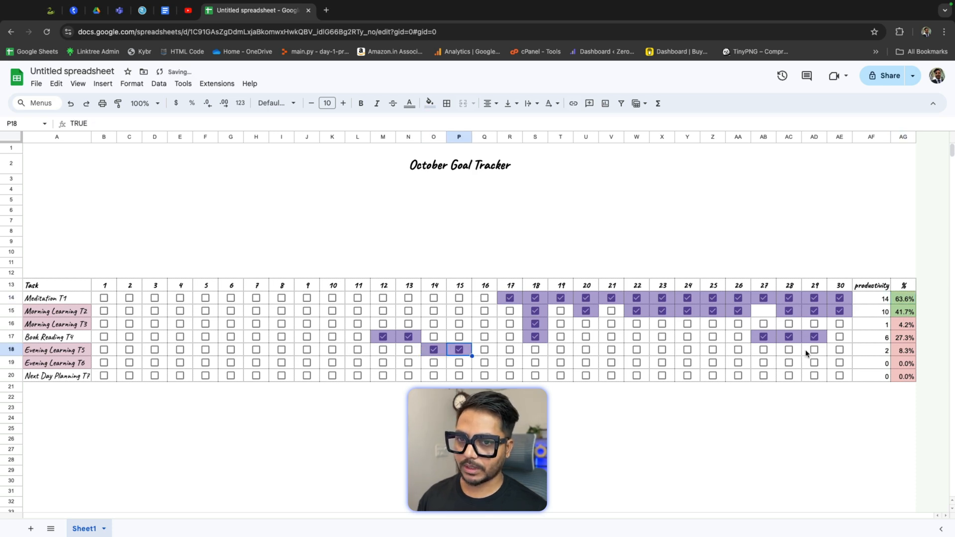
{"action": "left_click", "coordinate": [485, 350]}
{"action": "left_click", "coordinate": [510, 350]}
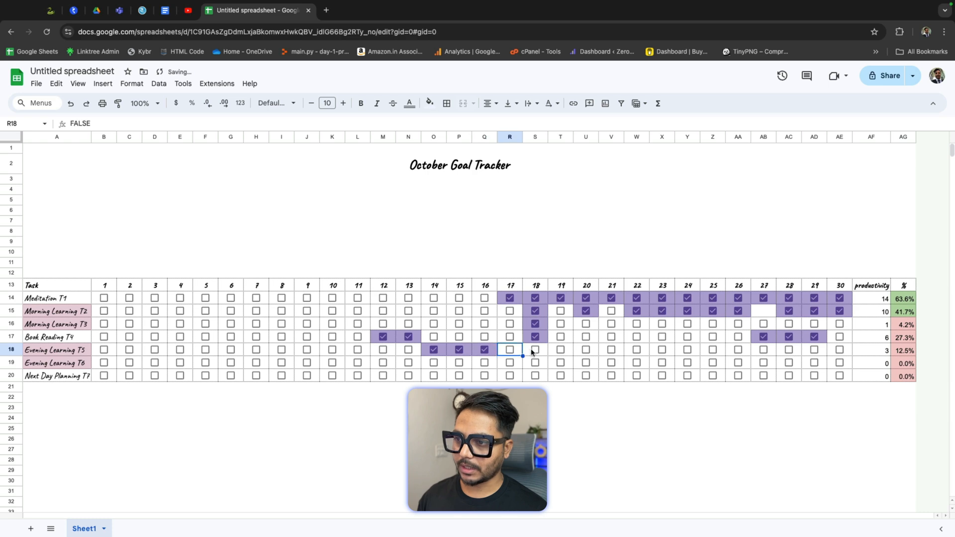
{"action": "left_click", "coordinate": [536, 350]}
{"action": "left_click", "coordinate": [560, 350]}
{"action": "left_click", "coordinate": [586, 350]}
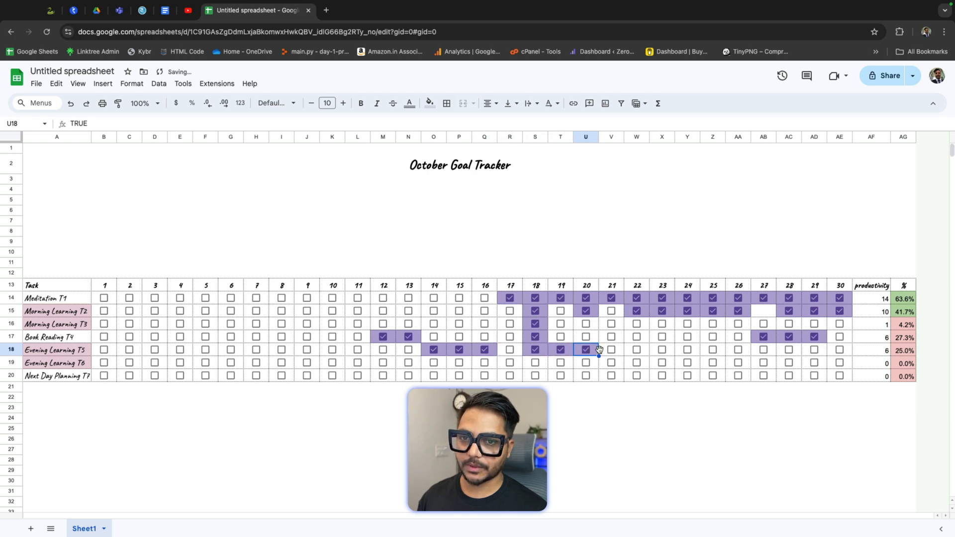
{"action": "left_click", "coordinate": [612, 350]}
{"action": "left_click", "coordinate": [636, 349]}
{"action": "left_click", "coordinate": [662, 349]}
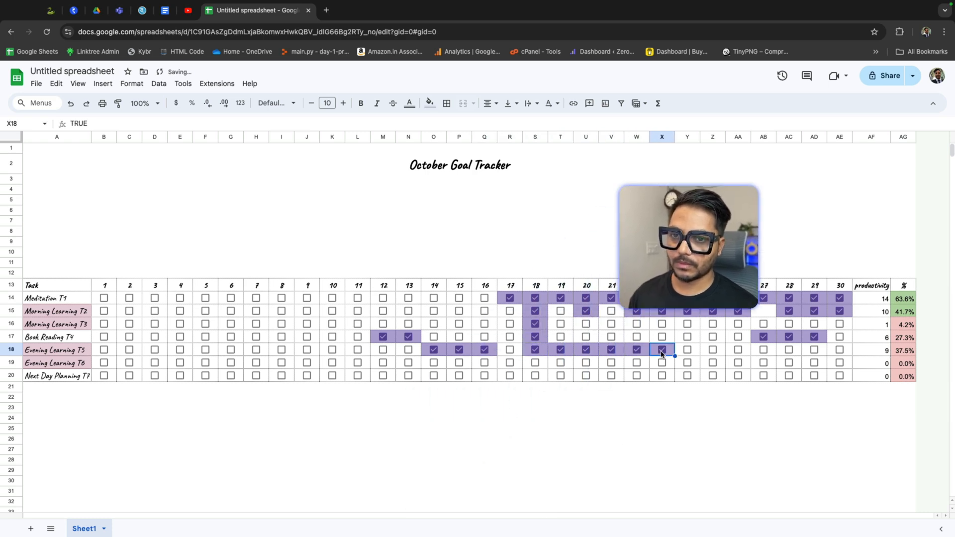
{"action": "left_click", "coordinate": [688, 349]}
{"action": "left_click", "coordinate": [713, 350]}
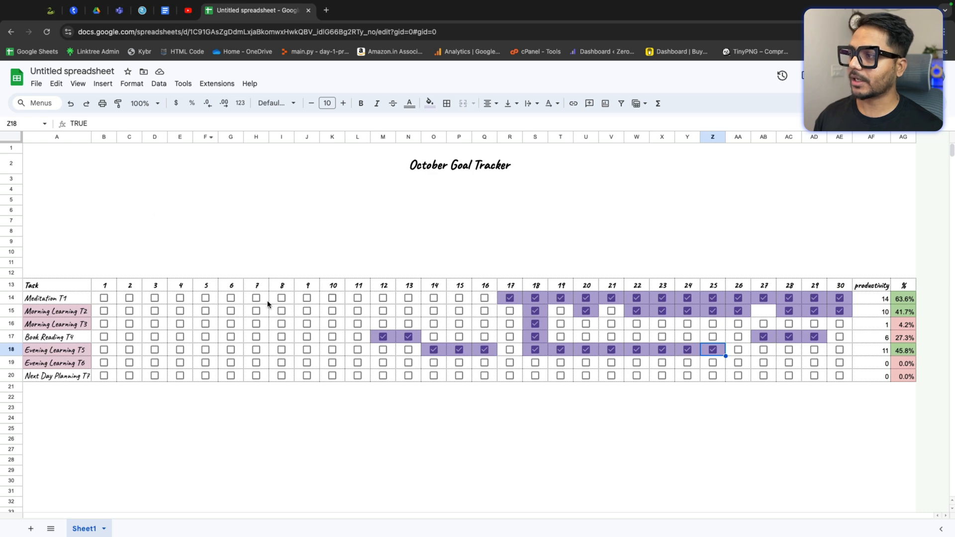
Step: Insert a chart from the task names A14:A20 together with the percentages AG14:AG20
{"action": "left_click_drag", "start_coordinate": [52, 300], "coordinate": [55, 365]}
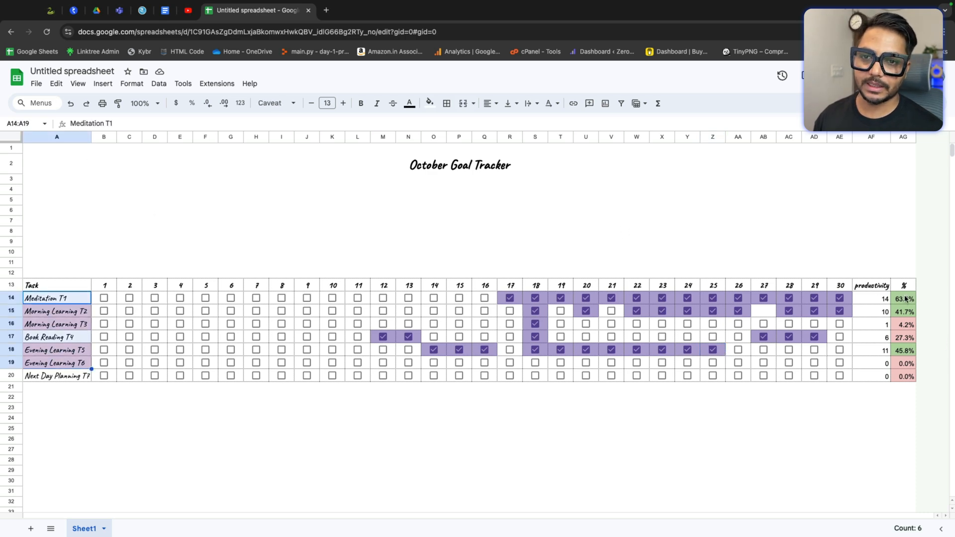
{"action": "left_click_drag", "start_coordinate": [906, 299], "coordinate": [906, 377]}
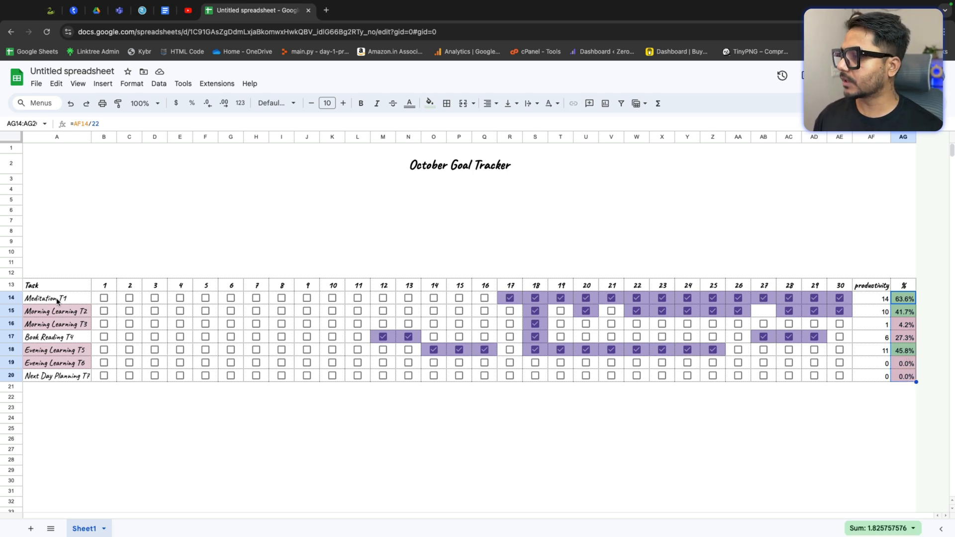
{"action": "left_click_drag", "start_coordinate": [58, 301], "coordinate": [57, 377]}
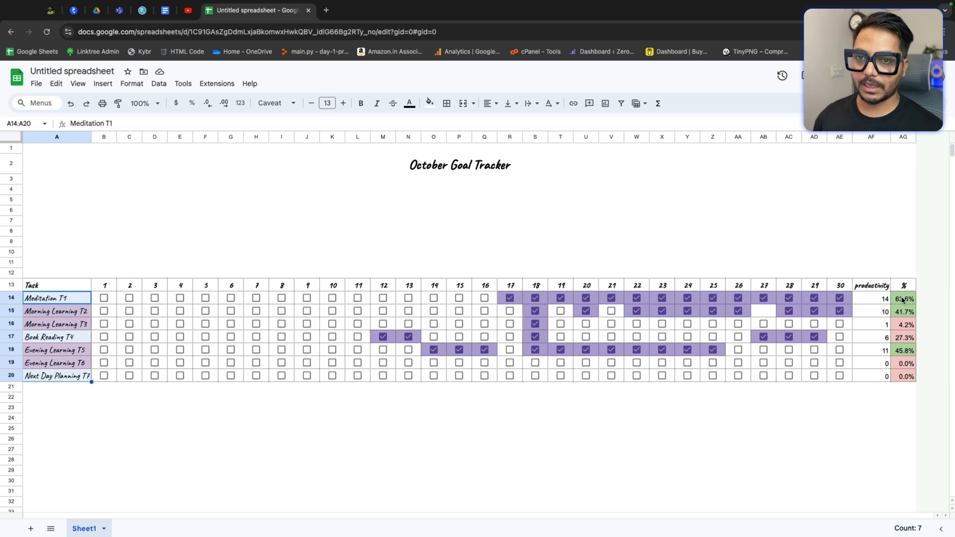
{"action": "left_click_drag", "start_coordinate": [903, 300], "coordinate": [905, 377]}
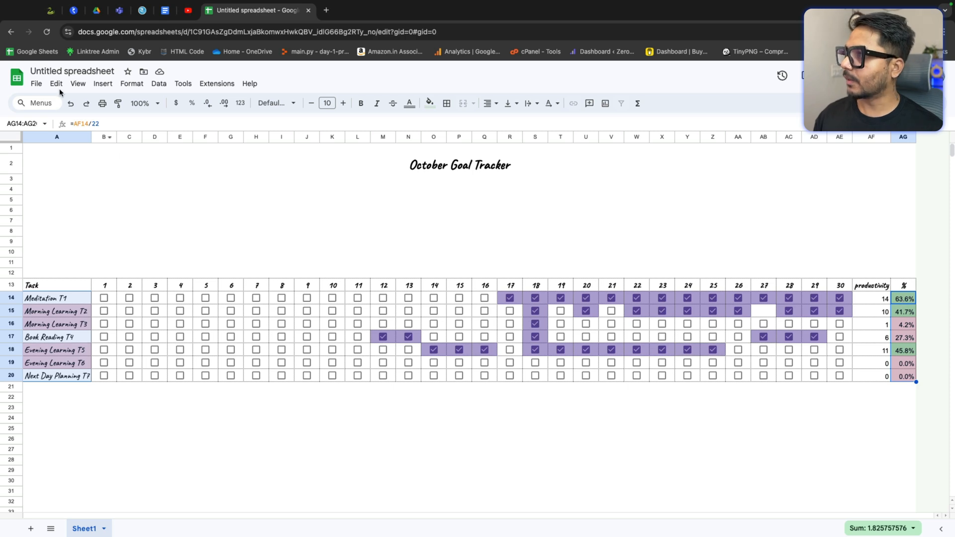
{"action": "left_click", "coordinate": [98, 85]}
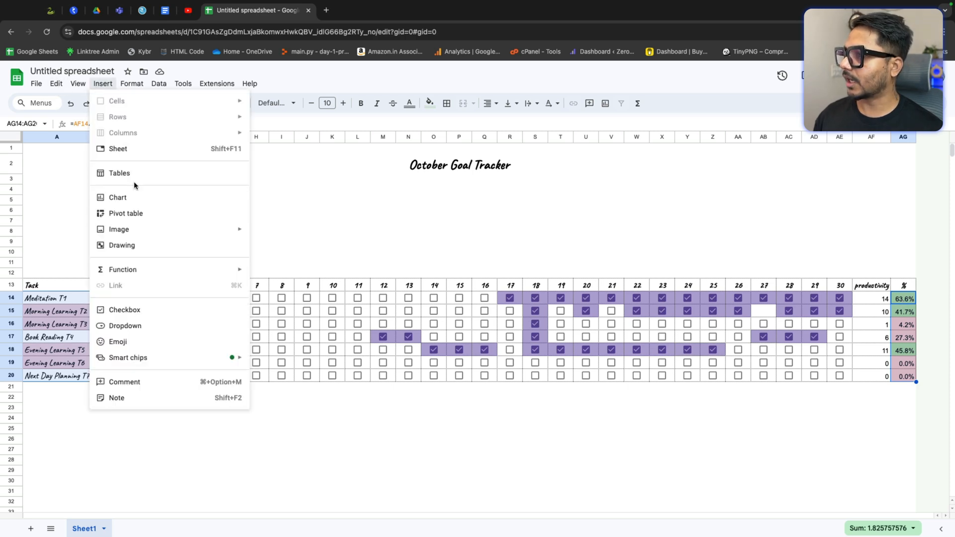
{"action": "left_click", "coordinate": [136, 198]}
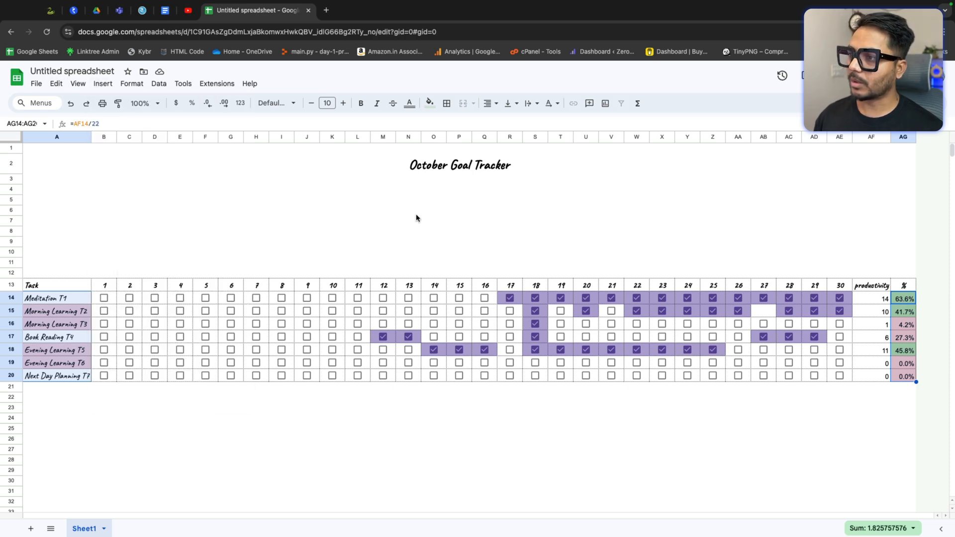
Step: Change the chart type to a stacked stepped area chart
{"action": "left_click_drag", "start_coordinate": [469, 242], "coordinate": [475, 188]}
{"action": "left_click", "coordinate": [904, 175]}
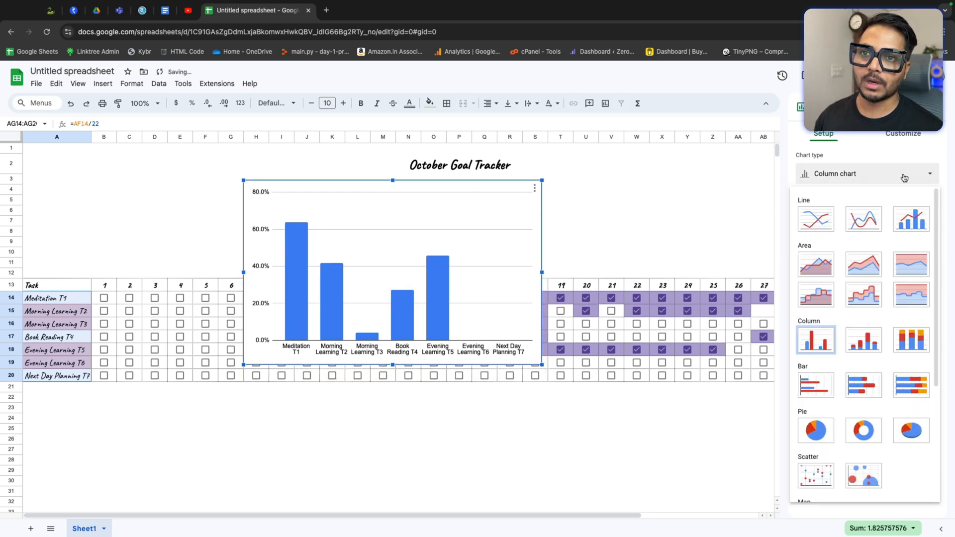
{"action": "left_click", "coordinate": [869, 293]}
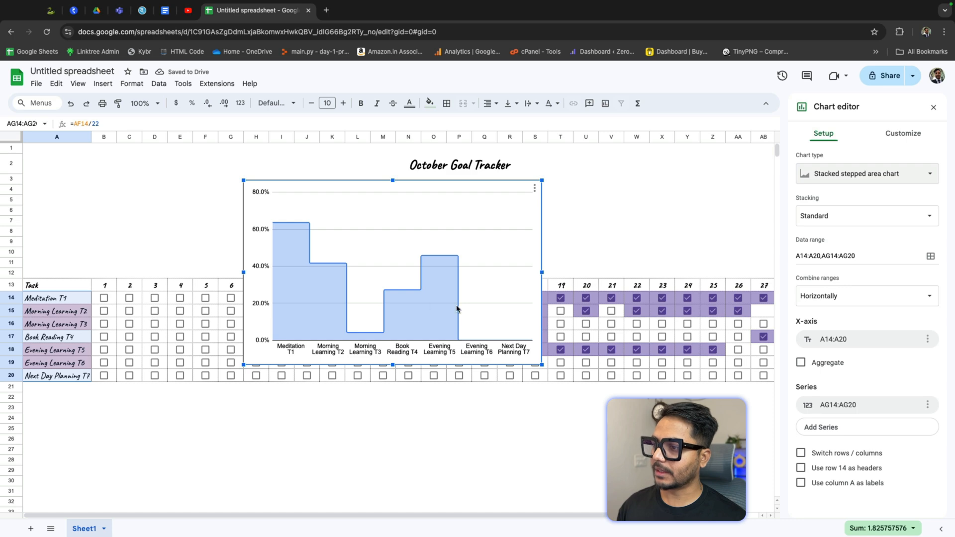
Step: Resize and place the chart above the task table, spanning rows 3 to 11 from column A to about column AA
{"action": "left_click_drag", "start_coordinate": [542, 366], "coordinate": [404, 279]}
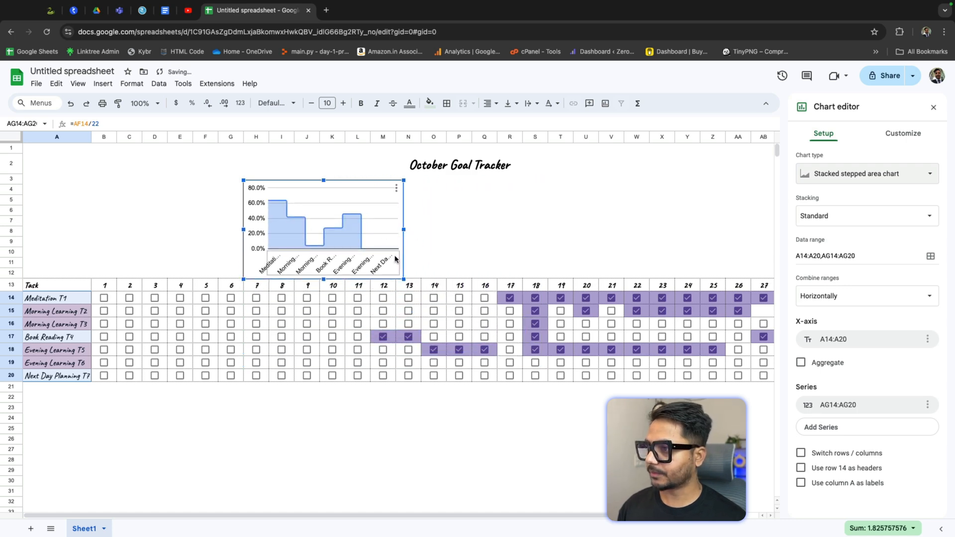
{"action": "mouse_move", "coordinate": [324, 279]}
{"action": "left_mouse_down"}
{"action": "mouse_move", "coordinate": [324, 234]}
{"action": "mouse_move", "coordinate": [313, 268]}
{"action": "left_mouse_up"}
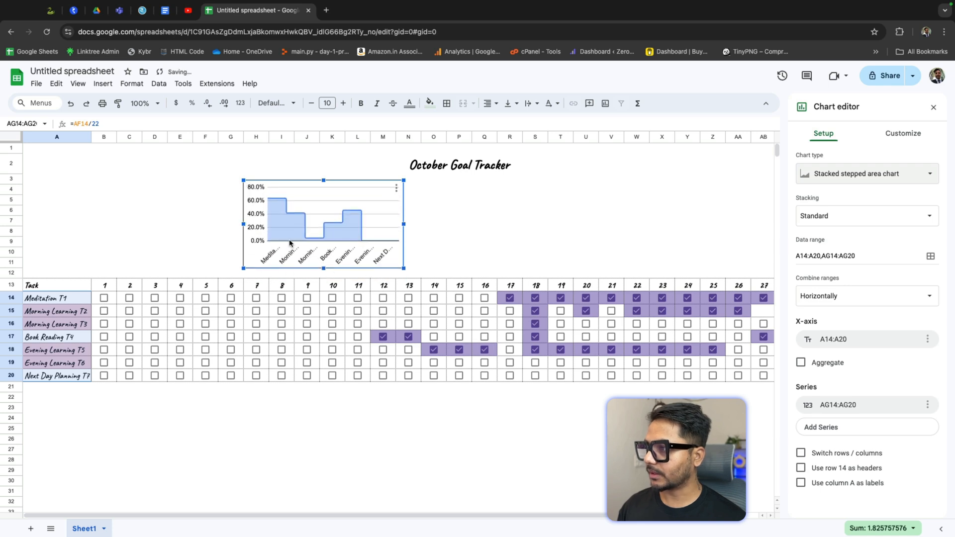
{"action": "left_click_drag", "start_coordinate": [242, 224], "coordinate": [93, 233]}
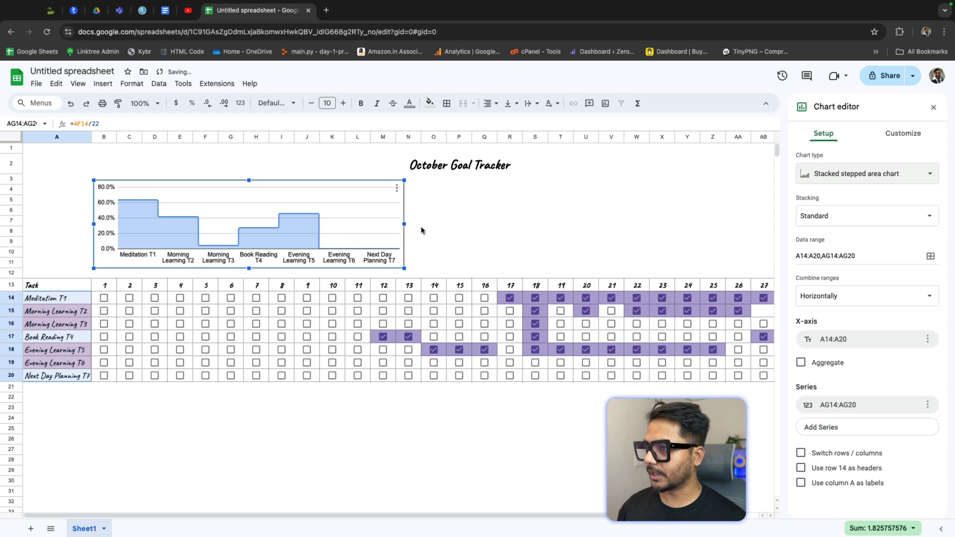
{"action": "left_click_drag", "start_coordinate": [406, 225], "coordinate": [743, 223]}
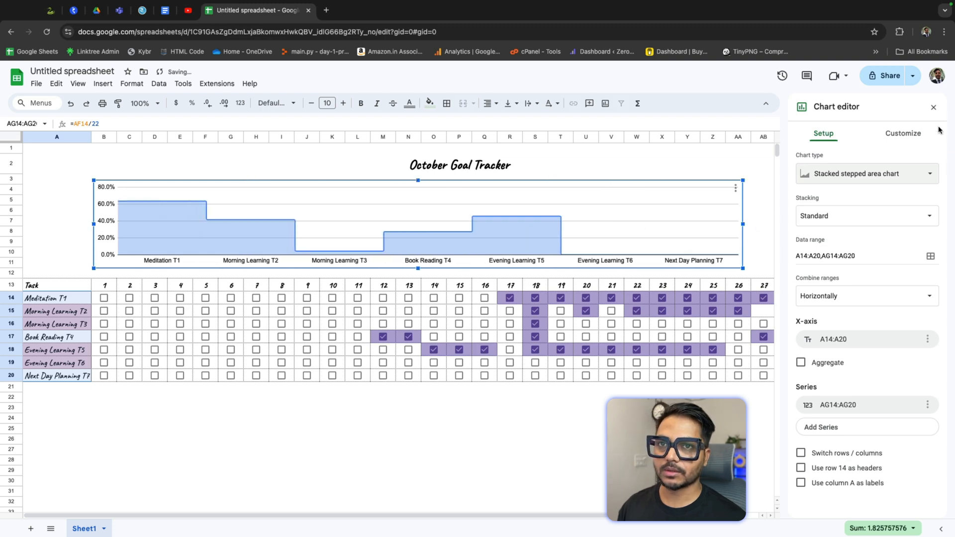
Step: Widen the chart so it spans from column A to about column AE, above the task table
{"action": "left_click", "coordinate": [933, 107]}
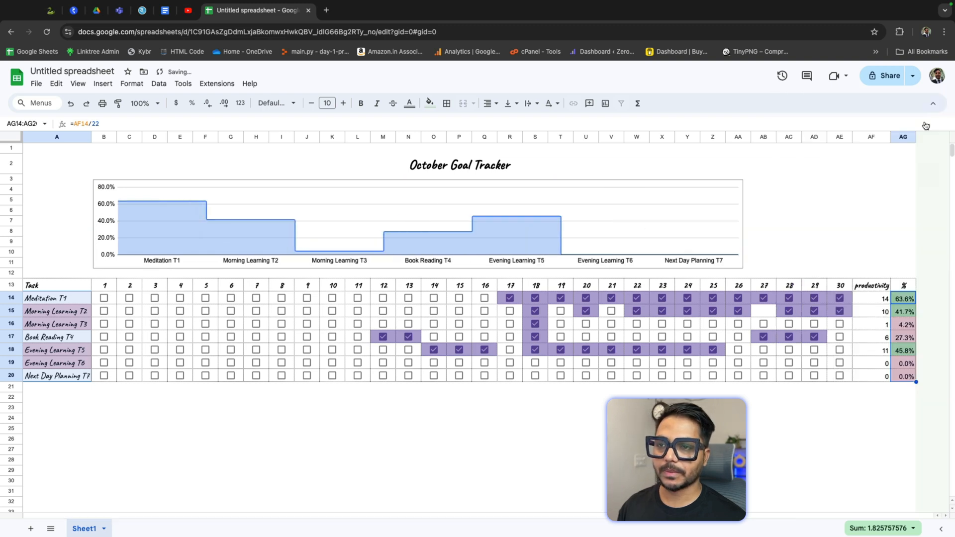
{"action": "left_click", "coordinate": [743, 225]}
{"action": "left_click_drag", "start_coordinate": [746, 226], "coordinate": [853, 231]}
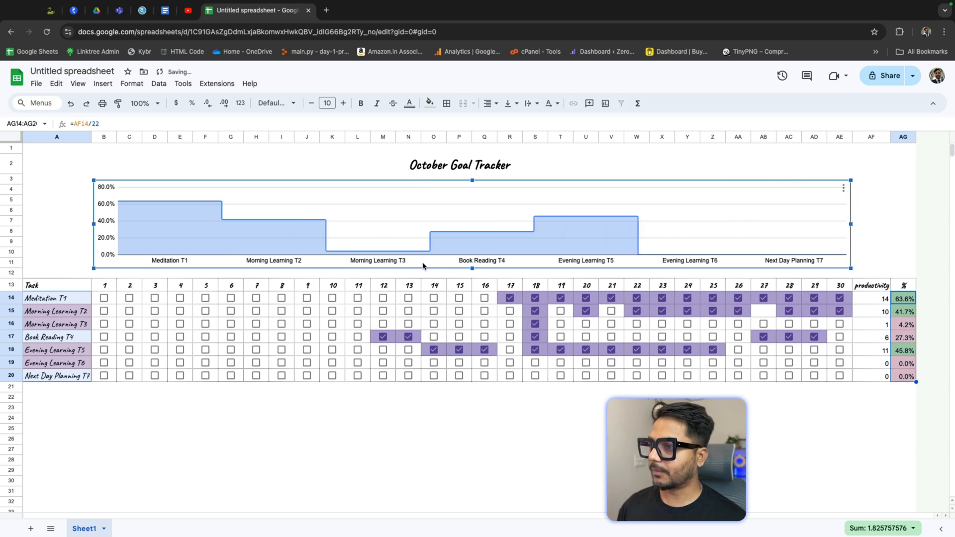
{"action": "left_click", "coordinate": [391, 450]}
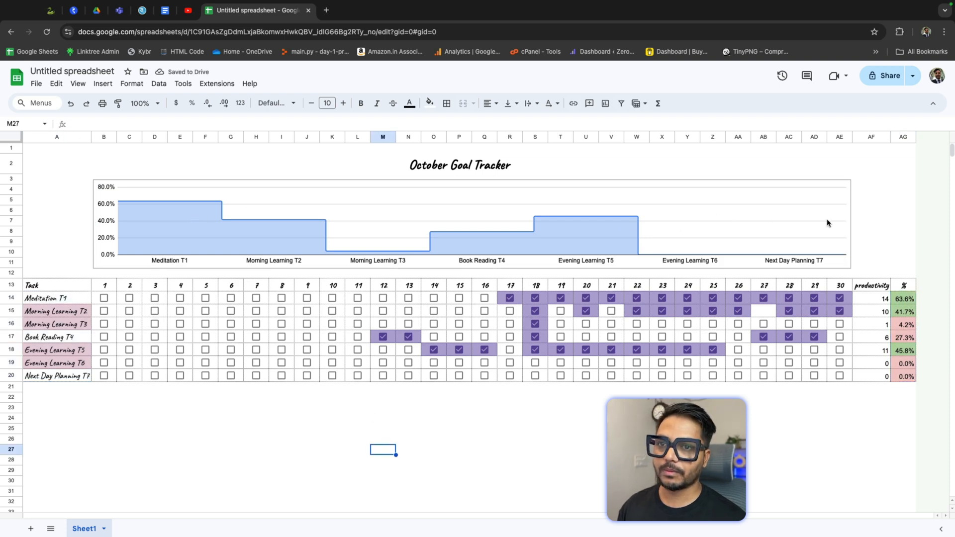
Step: Open the chart editor and try combining the data ranges vertically before returning to horizontally
{"action": "left_click", "coordinate": [813, 201]}
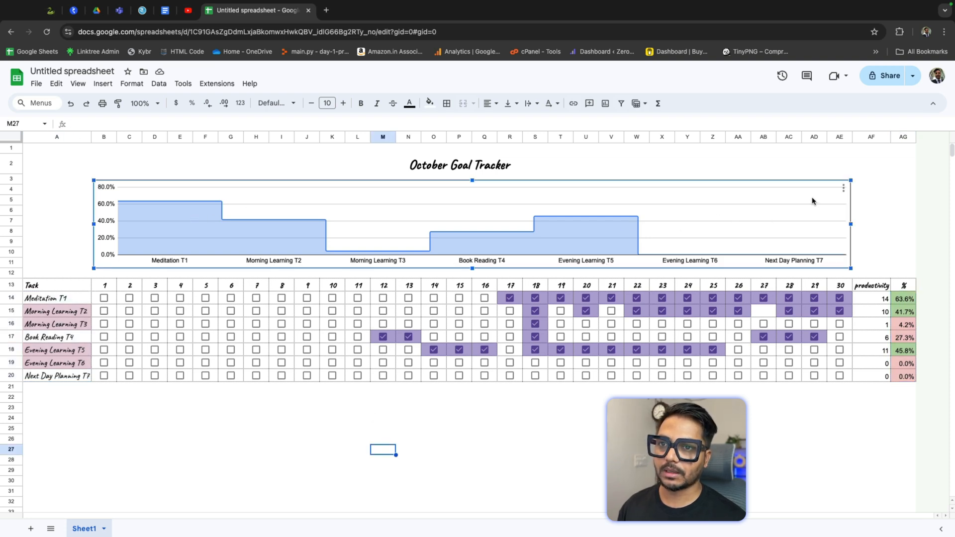
{"action": "double_click", "coordinate": [704, 201]}
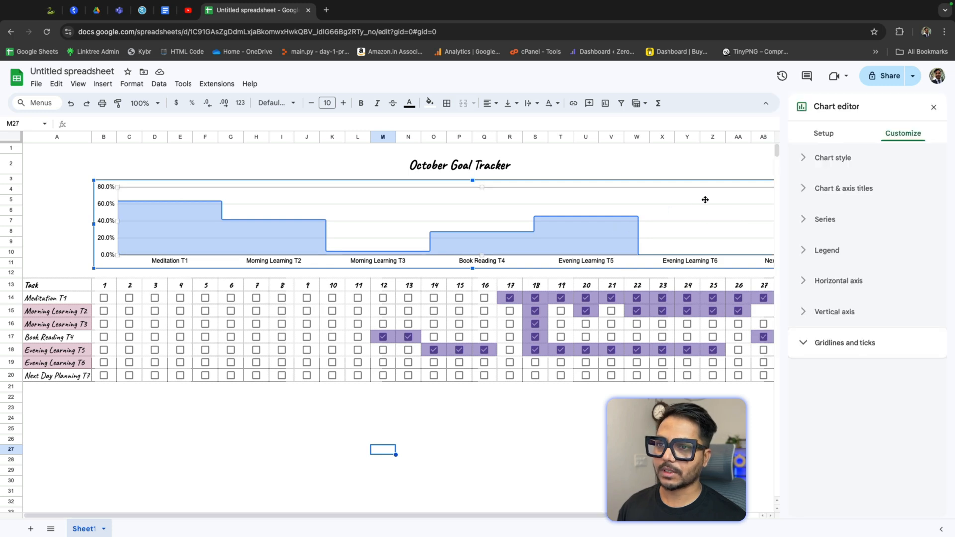
{"action": "left_click", "coordinate": [828, 132]}
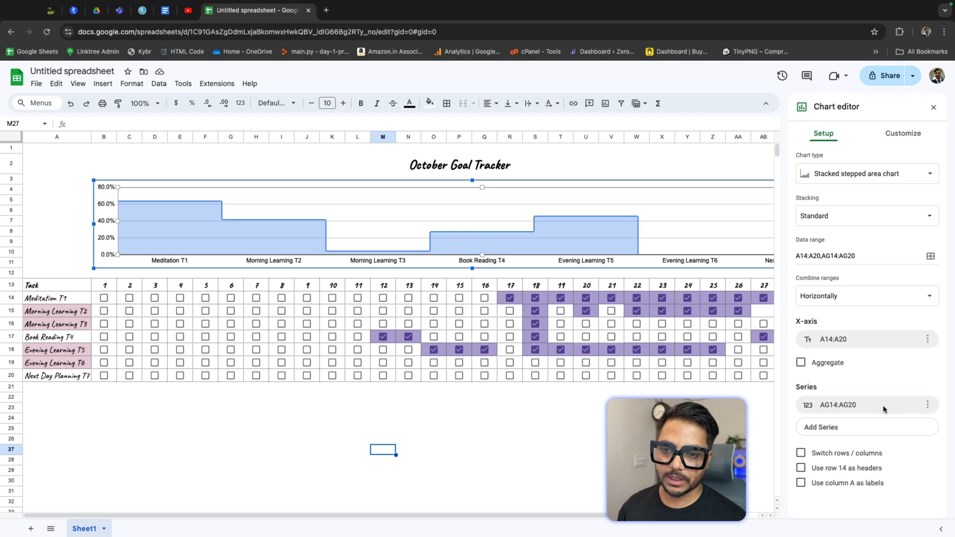
{"action": "left_click", "coordinate": [870, 298]}
{"action": "left_click", "coordinate": [870, 278]}
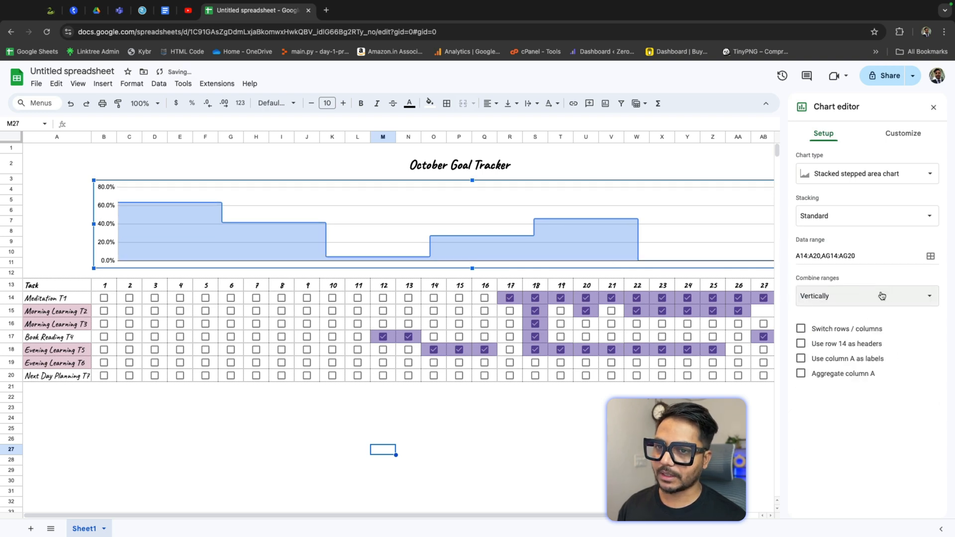
{"action": "left_click", "coordinate": [882, 296]}
{"action": "left_click", "coordinate": [862, 310]}
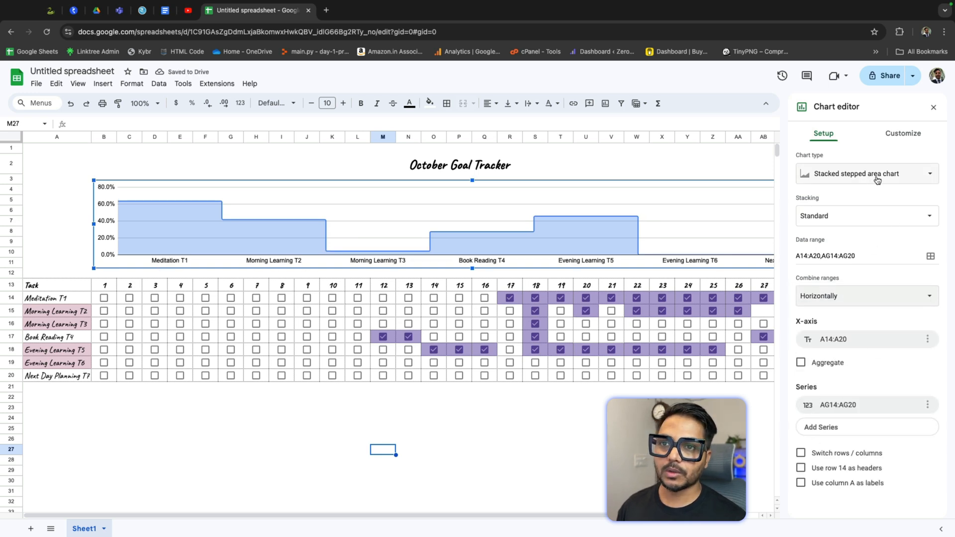
Step: Set the chart's background color and chart border color to None in the chart style settings
{"action": "left_click", "coordinate": [905, 136]}
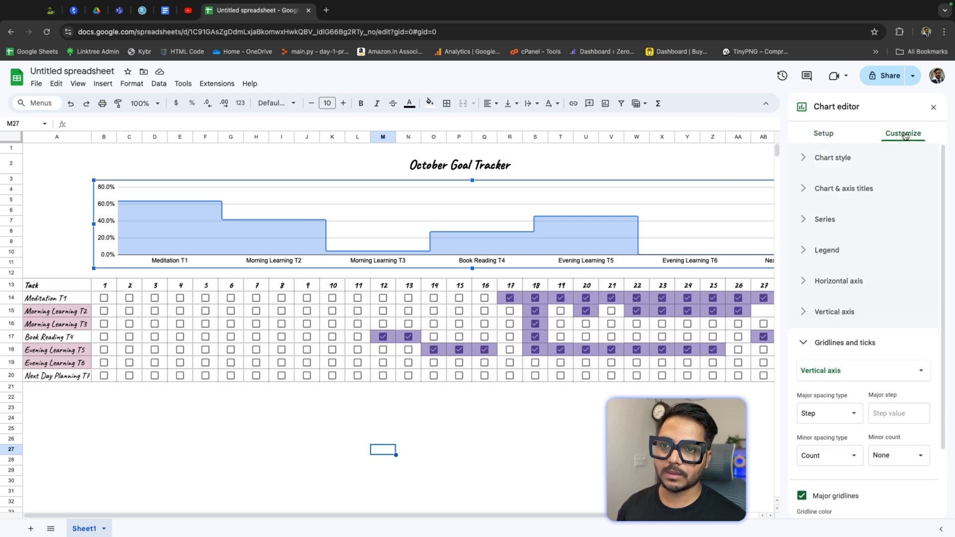
{"action": "left_click", "coordinate": [810, 159]}
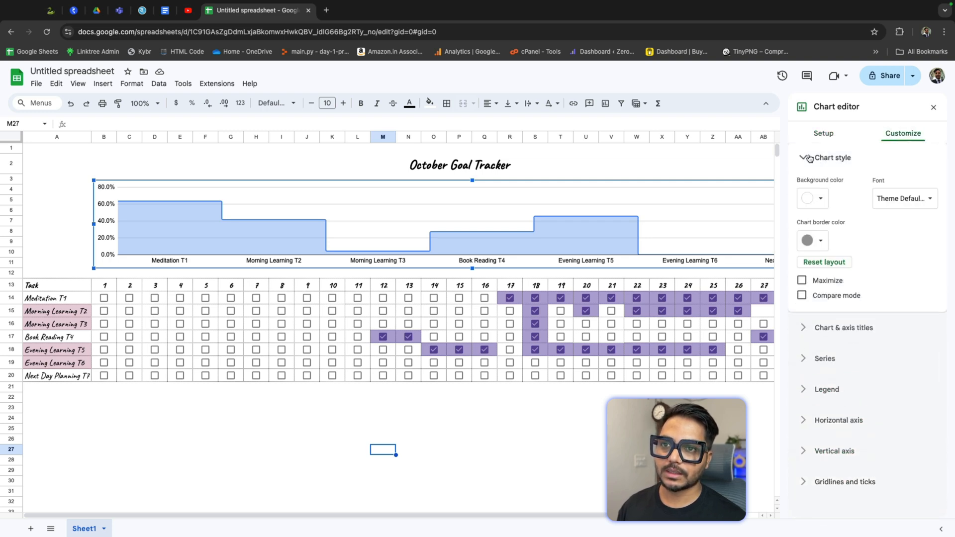
{"action": "left_click", "coordinate": [822, 199]}
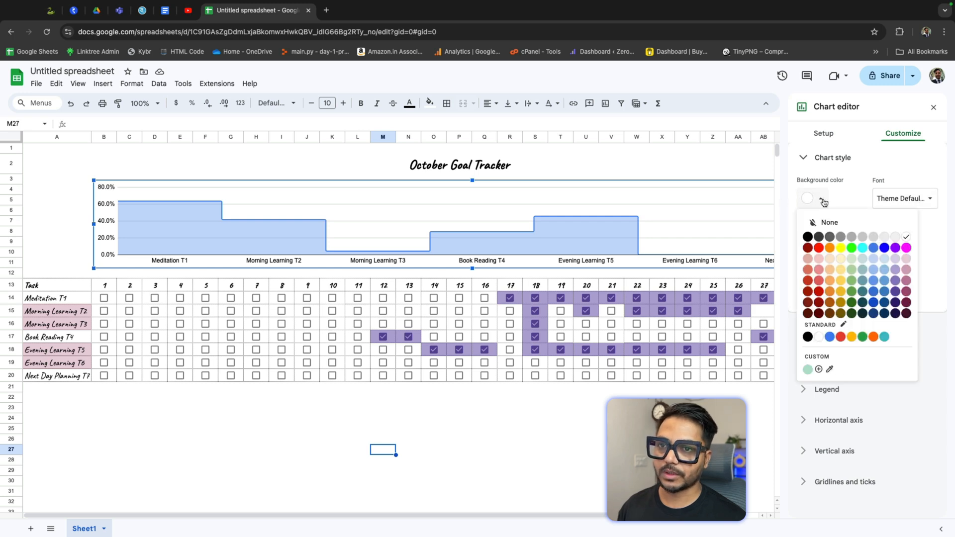
{"action": "left_click", "coordinate": [826, 226]}
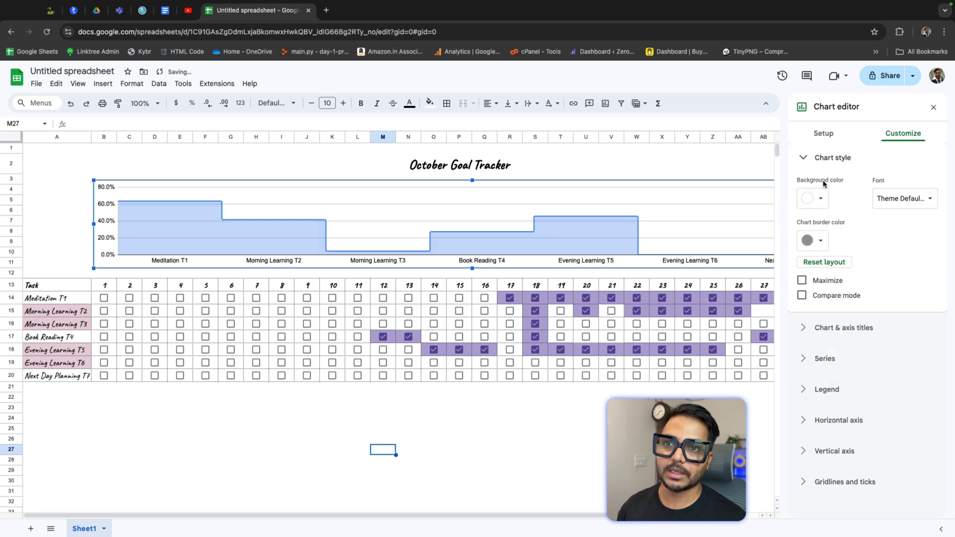
{"action": "left_click", "coordinate": [816, 241]}
{"action": "left_click", "coordinate": [829, 265]}
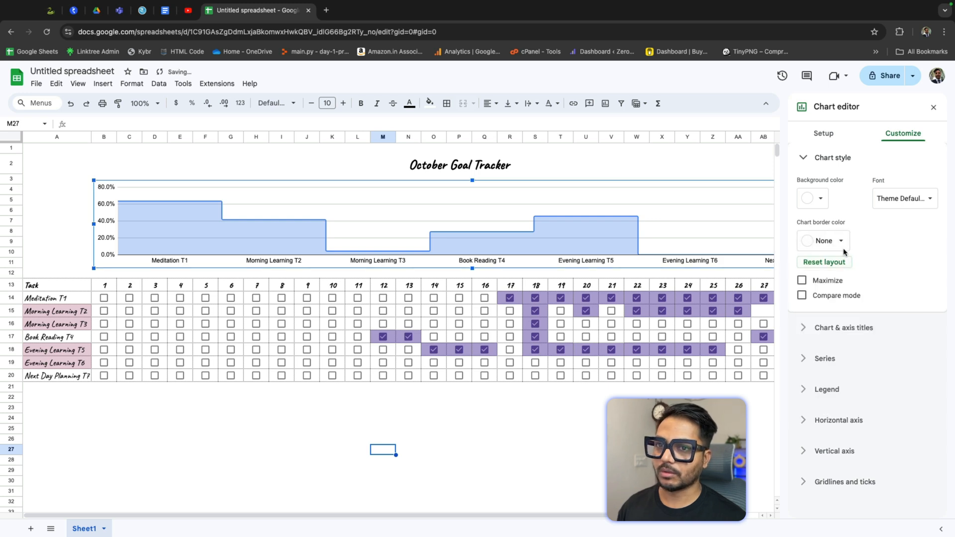
{"action": "left_click", "coordinate": [841, 242]}
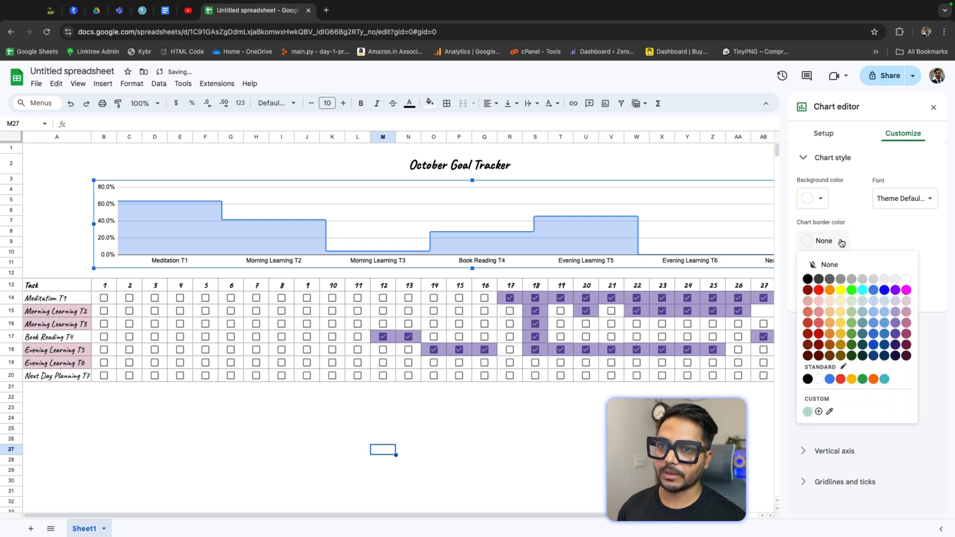
{"action": "left_click", "coordinate": [882, 243]}
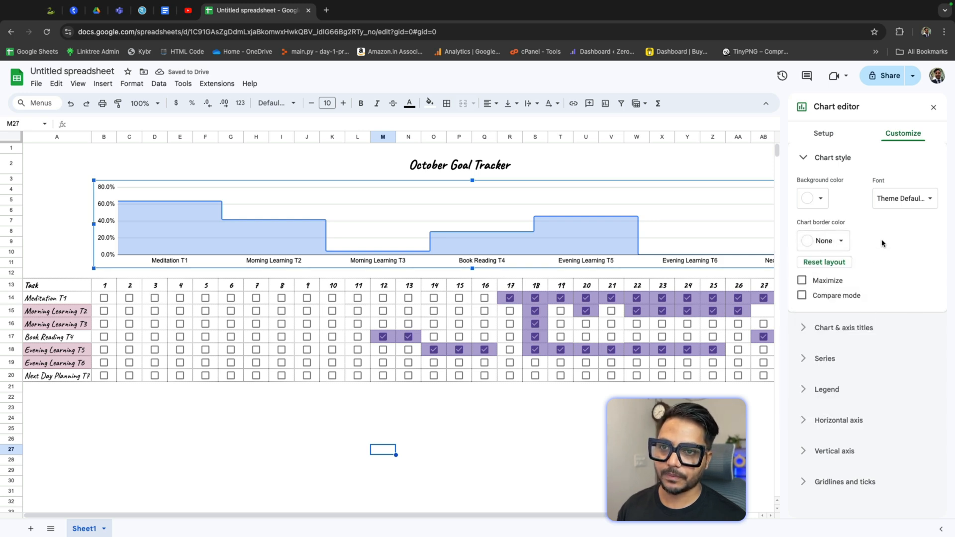
{"action": "left_click", "coordinate": [805, 158]}
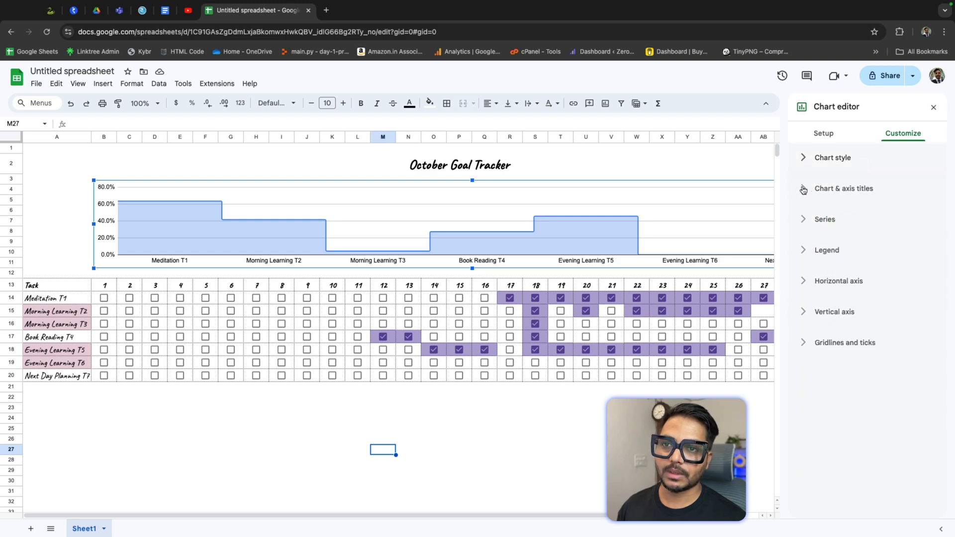
Step: Set the data series line color to a dark purple and its line opacity to 90%
{"action": "left_click", "coordinate": [804, 189]}
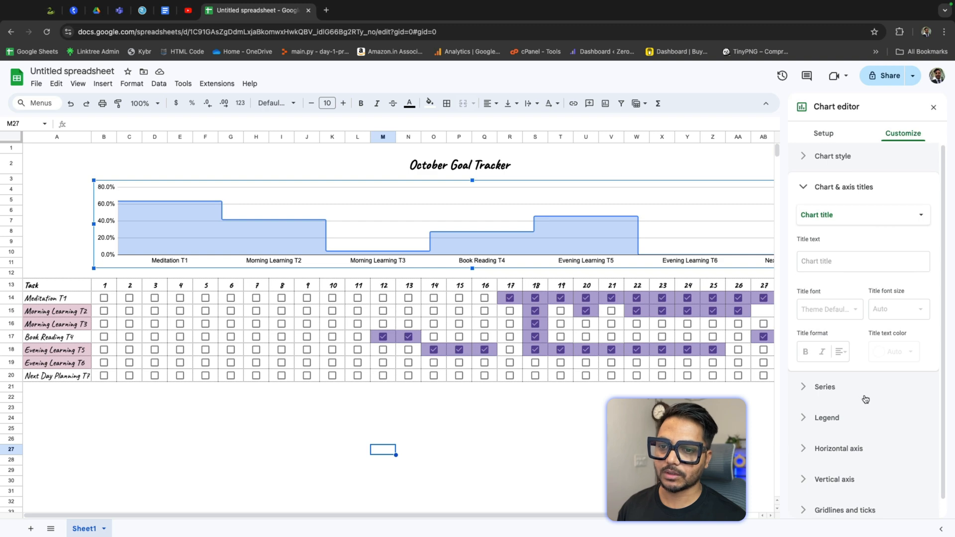
{"action": "scroll", "coordinate": [835, 391], "scroll_direction": "down", "scroll_amount": 1}
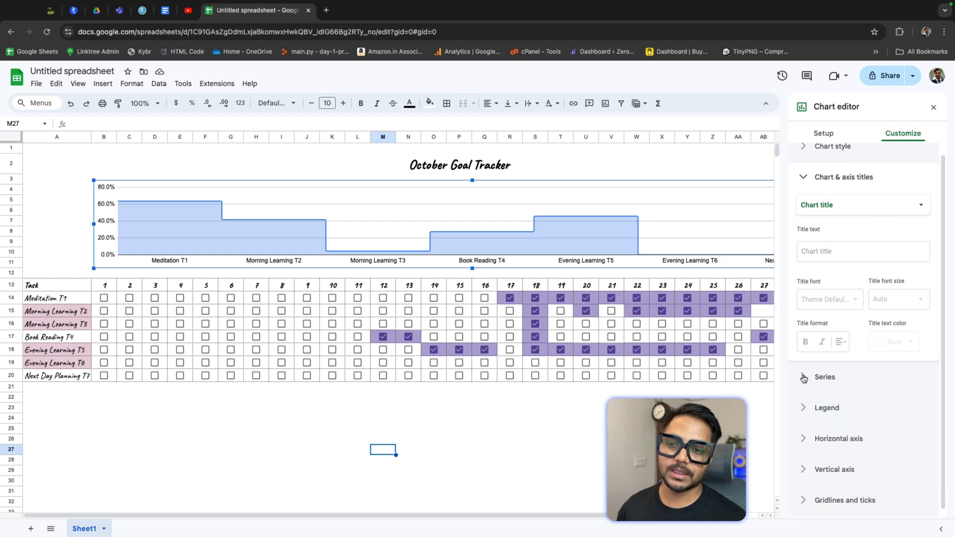
{"action": "left_click", "coordinate": [804, 378]}
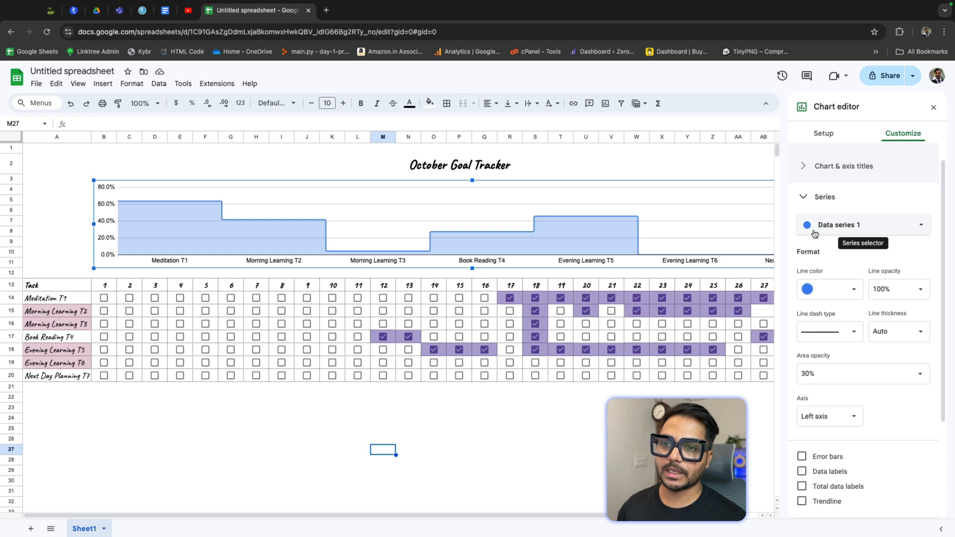
{"action": "left_click", "coordinate": [814, 291]}
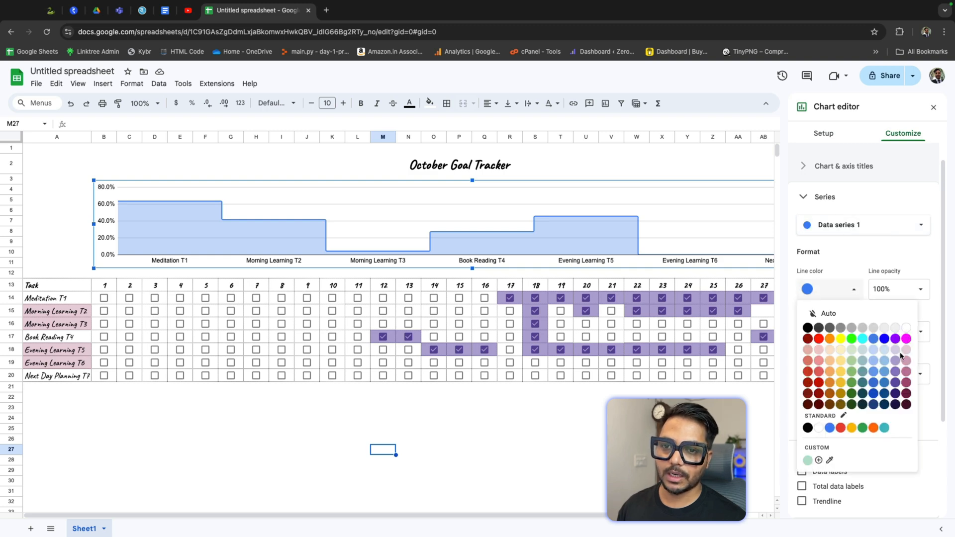
{"action": "left_click", "coordinate": [896, 339]}
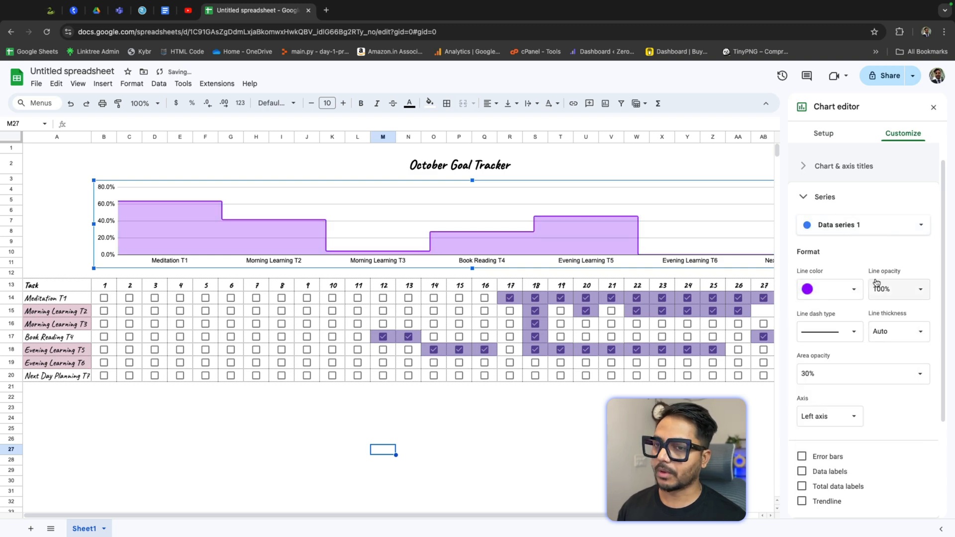
{"action": "left_click", "coordinate": [836, 289]}
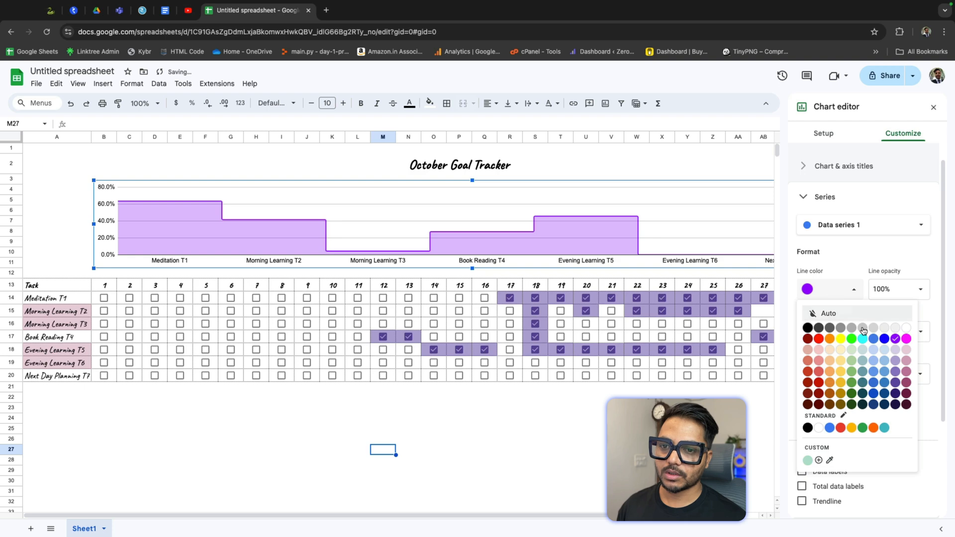
{"action": "left_click", "coordinate": [897, 383]}
{"action": "scroll", "coordinate": [893, 318], "scroll_direction": "down", "scroll_amount": 2}
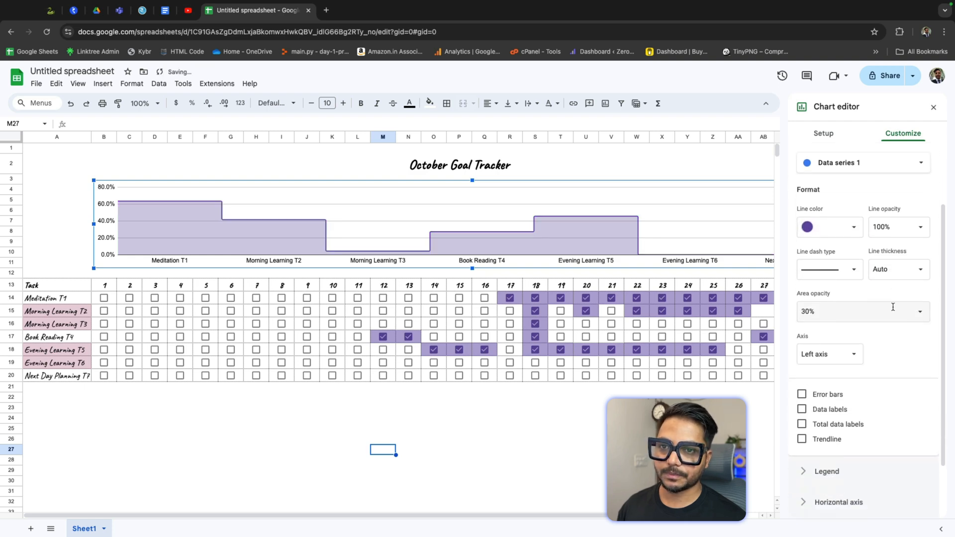
{"action": "left_click", "coordinate": [921, 229]}
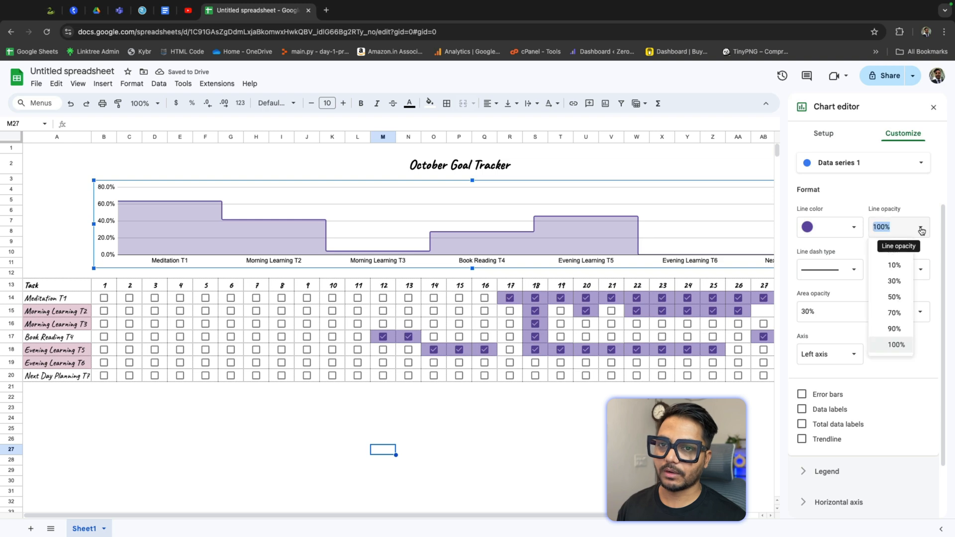
{"action": "left_click", "coordinate": [898, 328]}
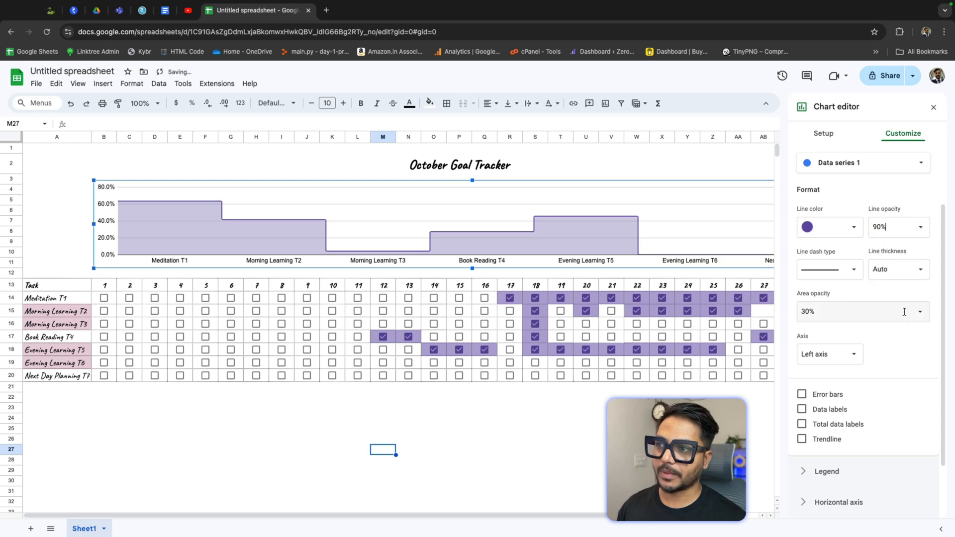
{"action": "left_click", "coordinate": [845, 280]}
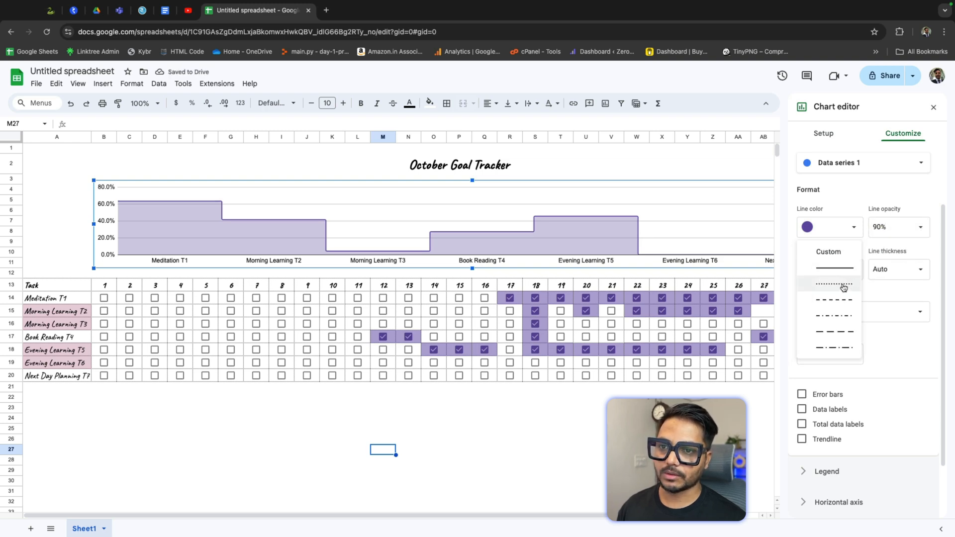
{"action": "left_click", "coordinate": [846, 284]}
{"action": "left_click", "coordinate": [853, 274]}
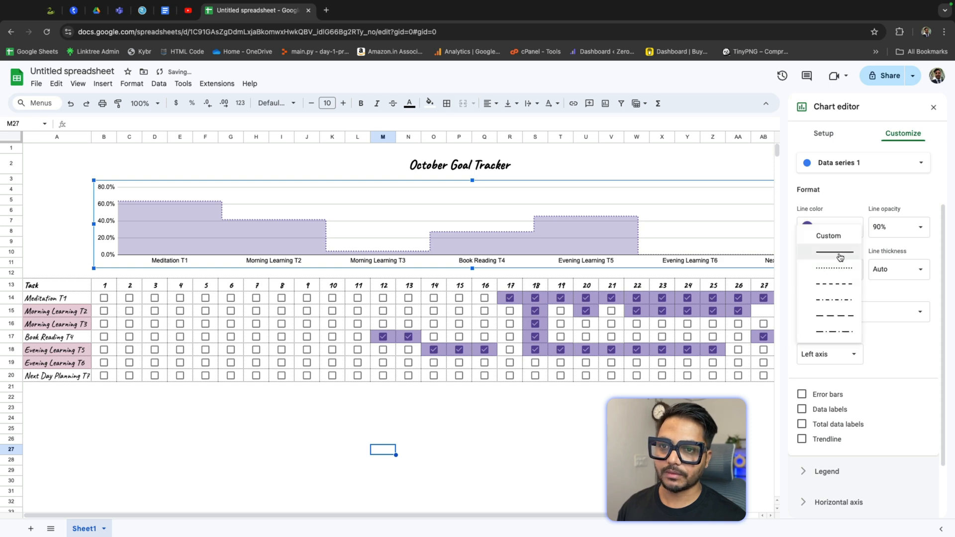
{"action": "left_click", "coordinate": [840, 257]}
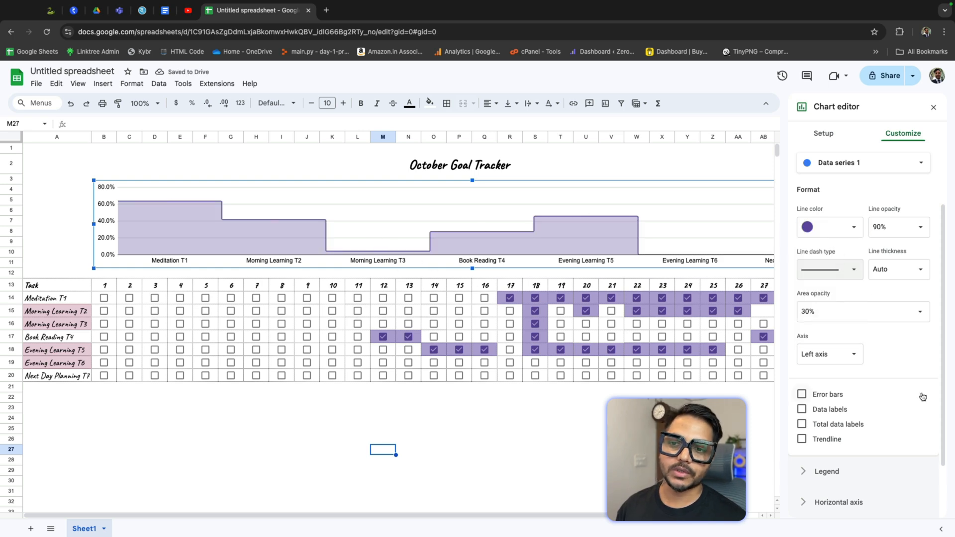
Step: Turn on data labels for the series and make them bold
{"action": "scroll", "coordinate": [889, 349], "scroll_direction": "down", "scroll_amount": 2}
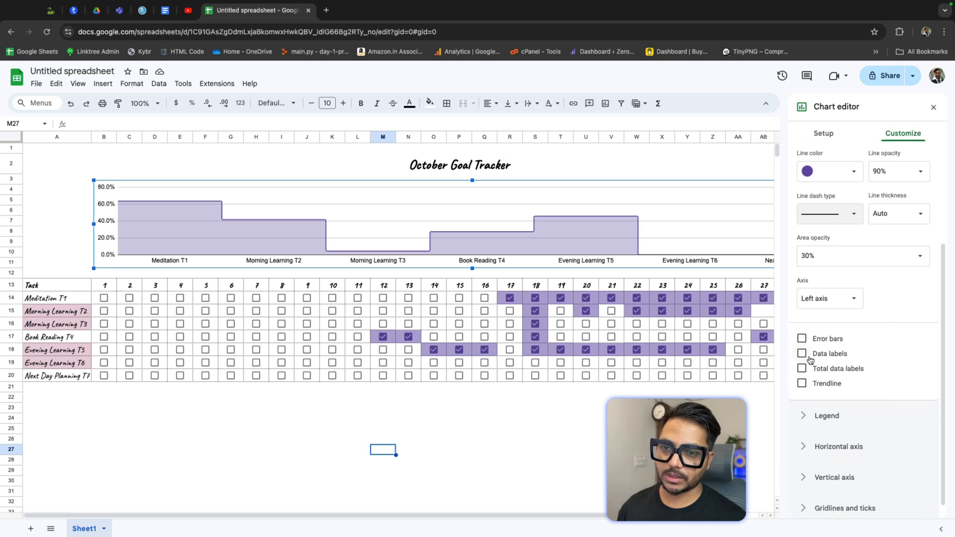
{"action": "left_click", "coordinate": [803, 354]}
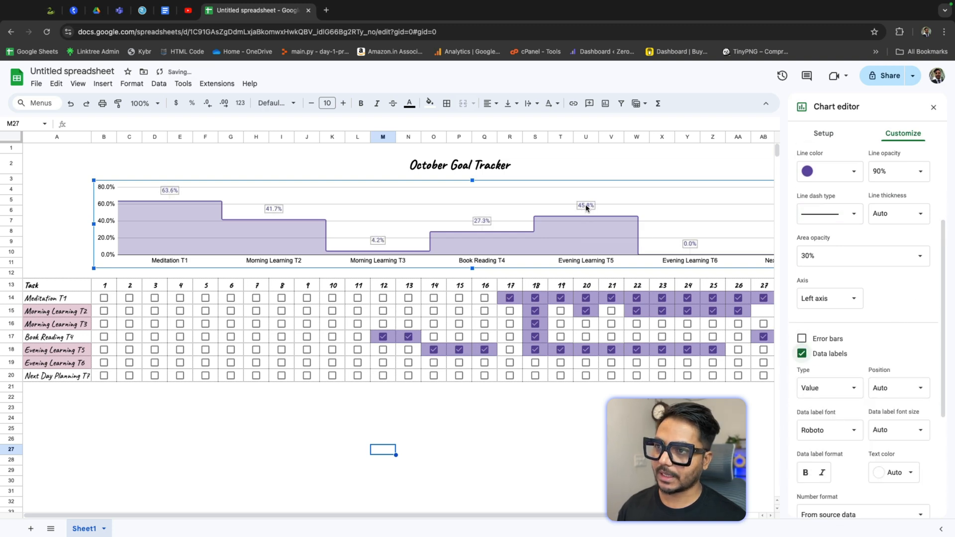
{"action": "scroll", "coordinate": [911, 323], "scroll_direction": "down", "scroll_amount": 2}
{"action": "scroll", "coordinate": [901, 359], "scroll_direction": "down", "scroll_amount": 1}
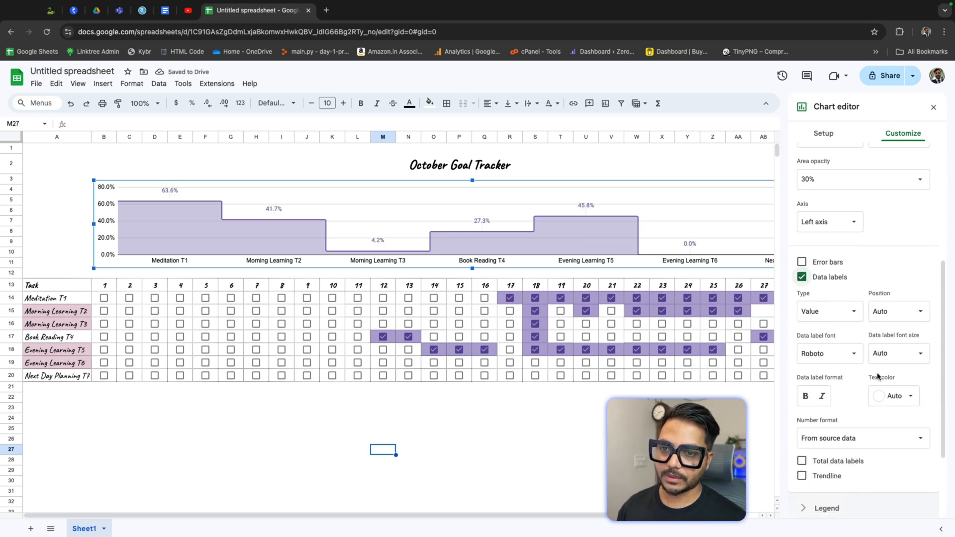
{"action": "left_click", "coordinate": [805, 398]}
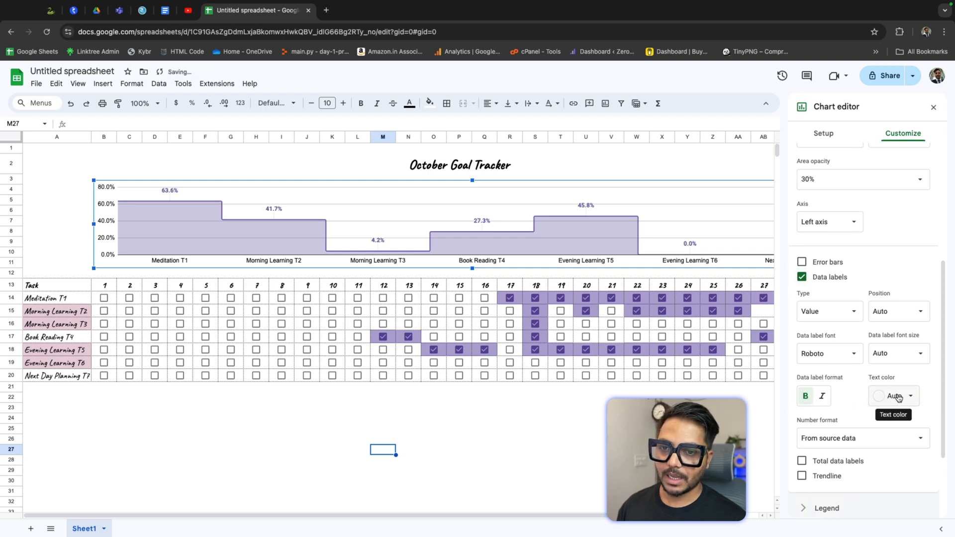
Step: Set the data label text color to a dark purple
{"action": "scroll", "coordinate": [914, 401], "scroll_direction": "down", "scroll_amount": 1}
{"action": "left_click", "coordinate": [910, 379]}
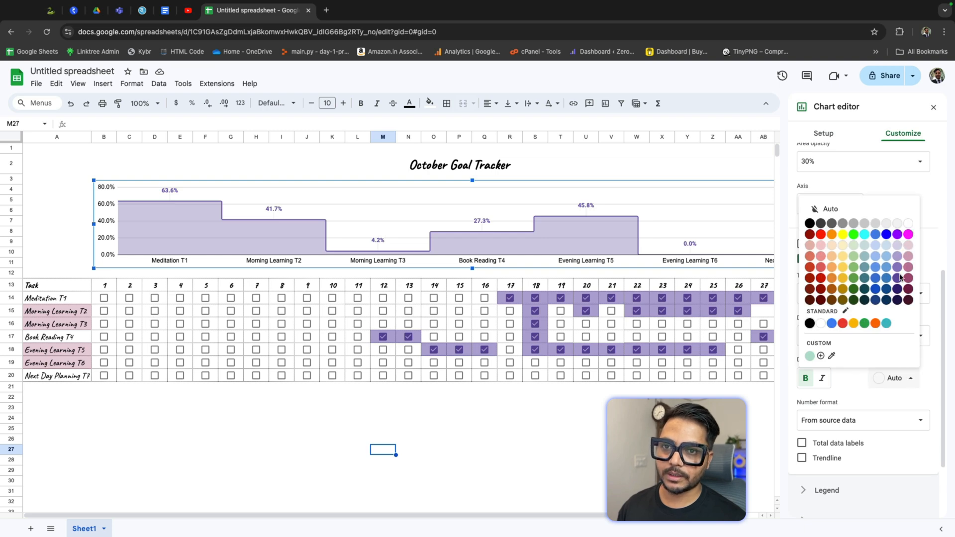
{"action": "left_click", "coordinate": [898, 234]}
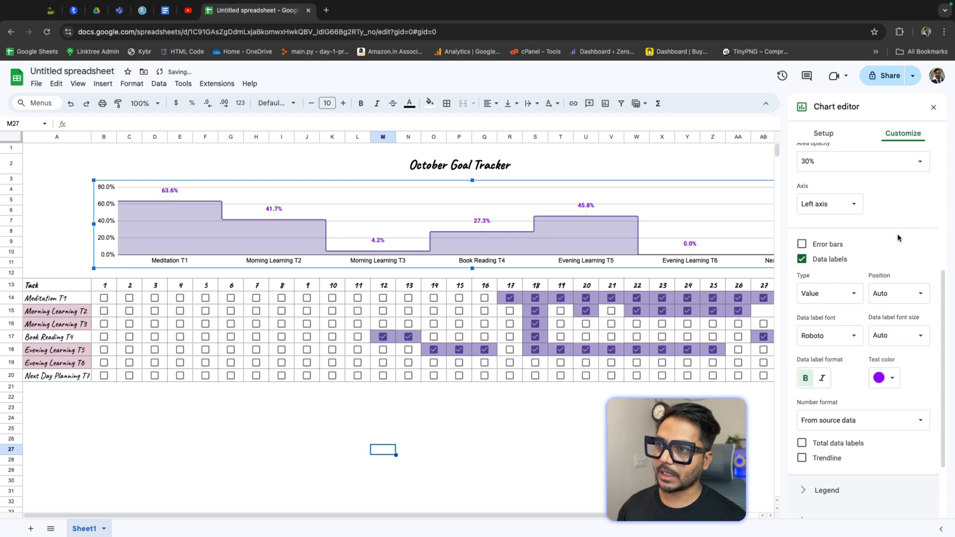
{"action": "left_click", "coordinate": [892, 378]}
{"action": "left_click", "coordinate": [879, 290]}
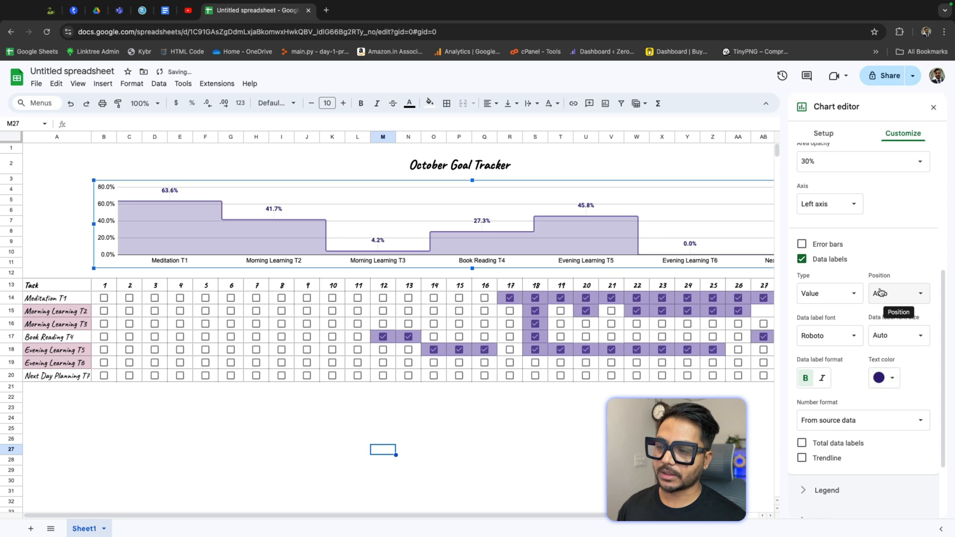
Step: Turn on a trendline for the chart's data series
{"action": "left_click", "coordinate": [121, 224]}
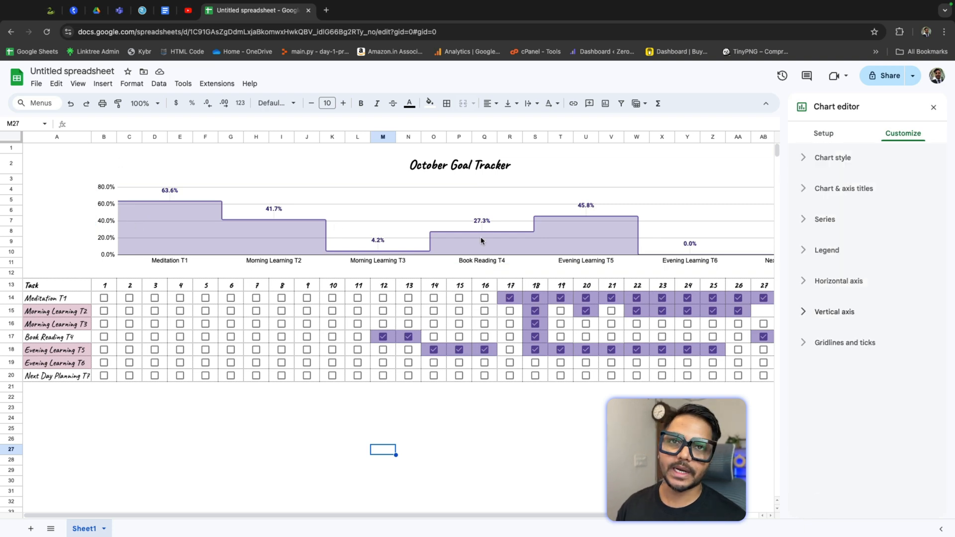
{"action": "left_click", "coordinate": [810, 228]}
{"action": "scroll", "coordinate": [902, 362], "scroll_direction": "down", "scroll_amount": 5}
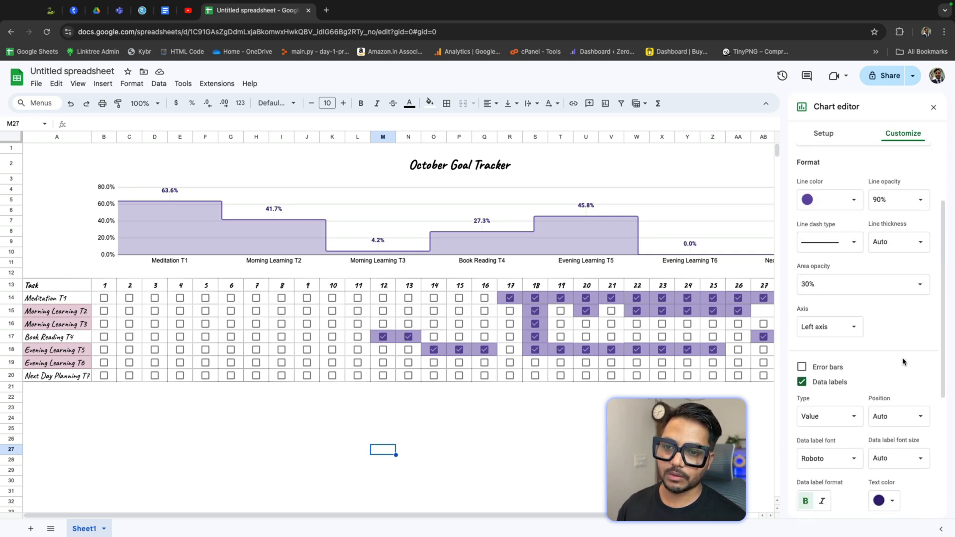
{"action": "scroll", "coordinate": [903, 362], "scroll_direction": "down", "scroll_amount": 1}
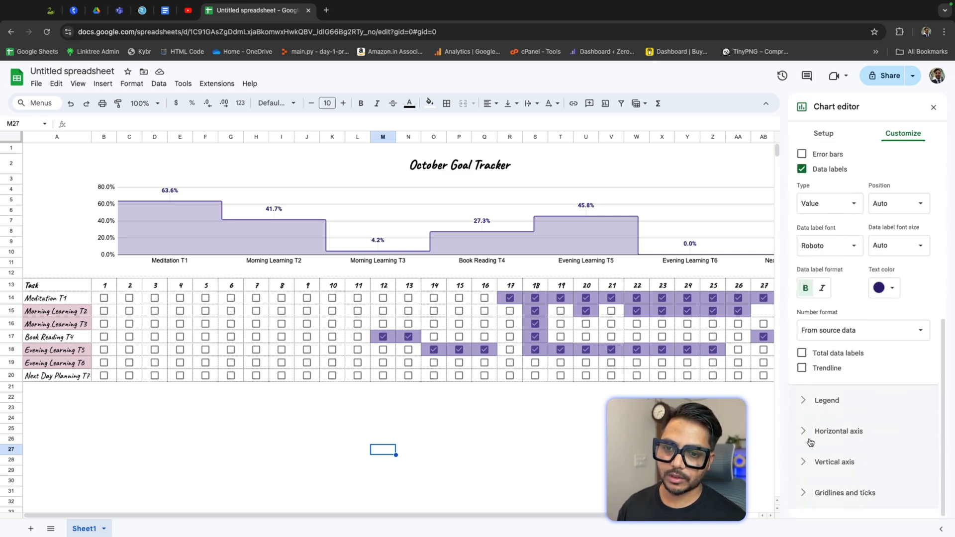
{"action": "left_click", "coordinate": [803, 353]}
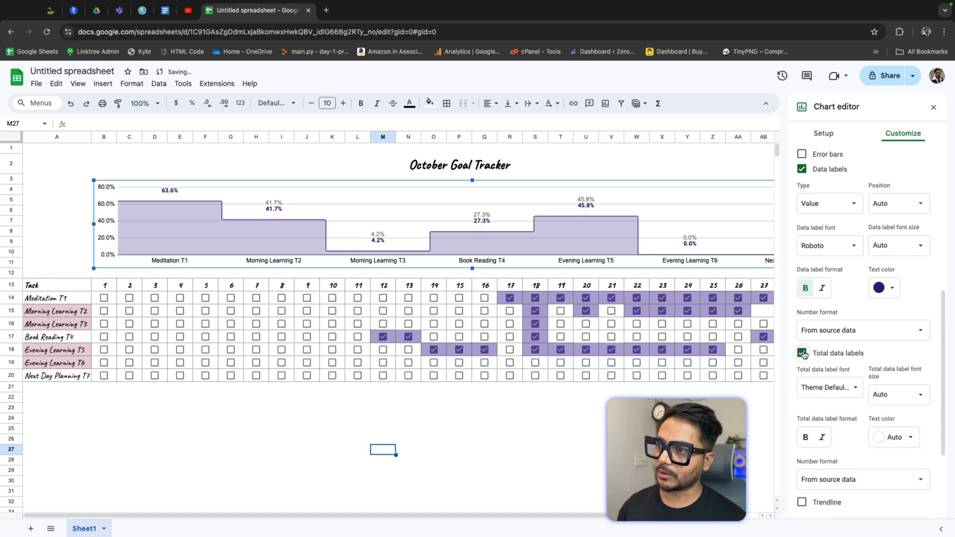
{"action": "left_click", "coordinate": [802, 354]}
{"action": "left_click", "coordinate": [802, 368]}
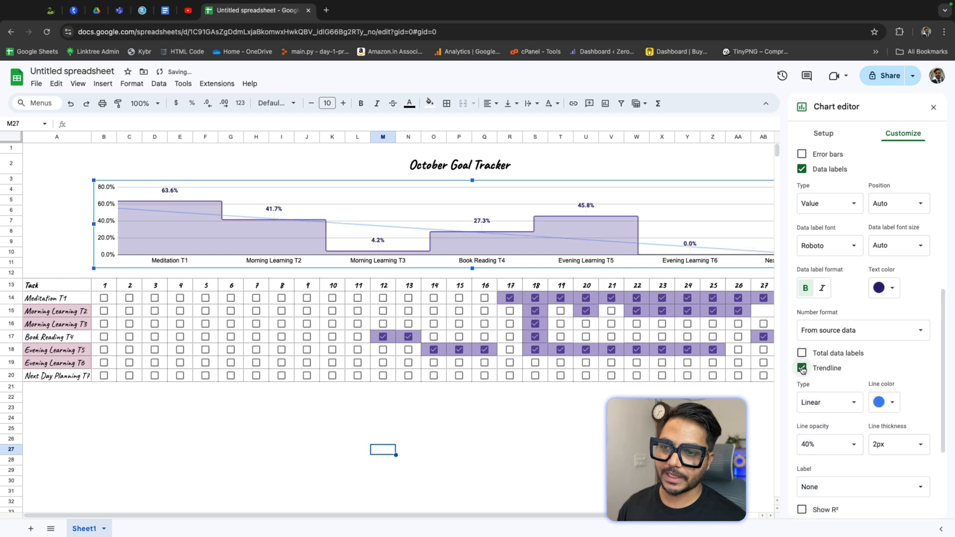
Step: Set the trendline color to a dark red
{"action": "left_click", "coordinate": [890, 402]}
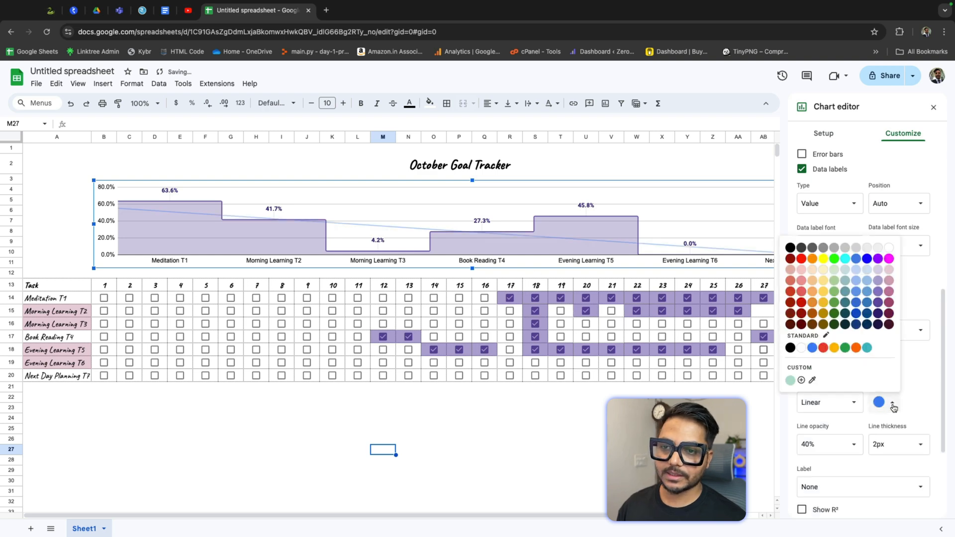
{"action": "left_click", "coordinate": [801, 303]}
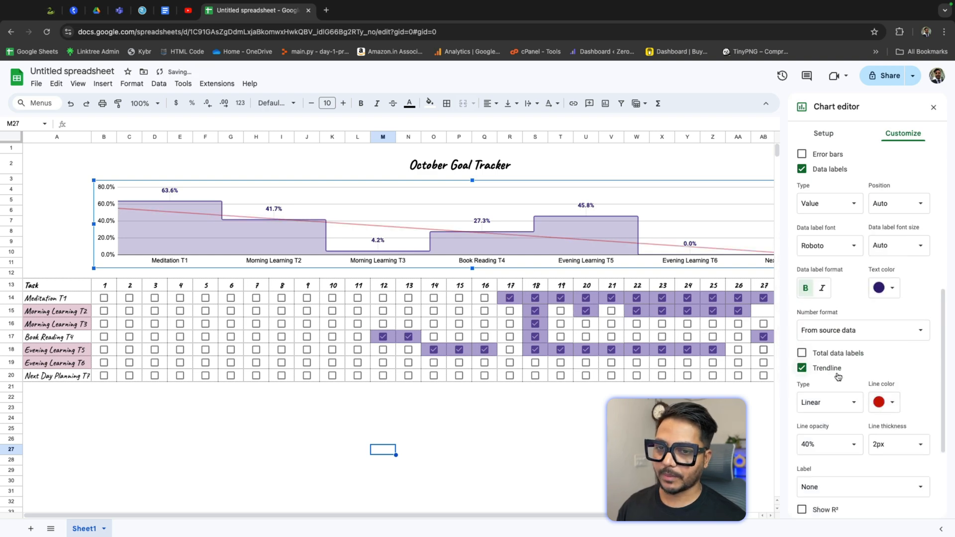
{"action": "left_click", "coordinate": [890, 402]}
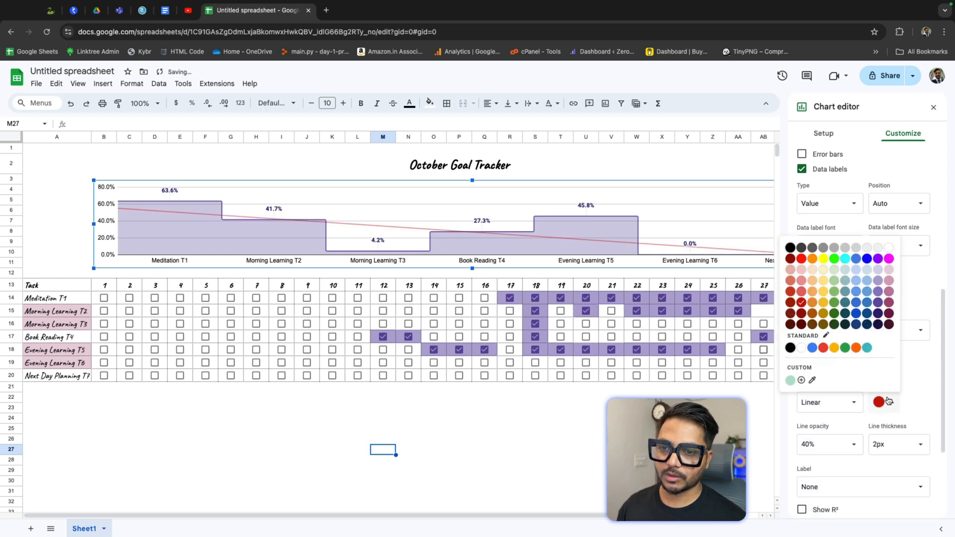
{"action": "left_click", "coordinate": [801, 314]}
Step: Set the trendline thickness to 1px
{"action": "scroll", "coordinate": [903, 380], "scroll_direction": "down", "scroll_amount": 3}
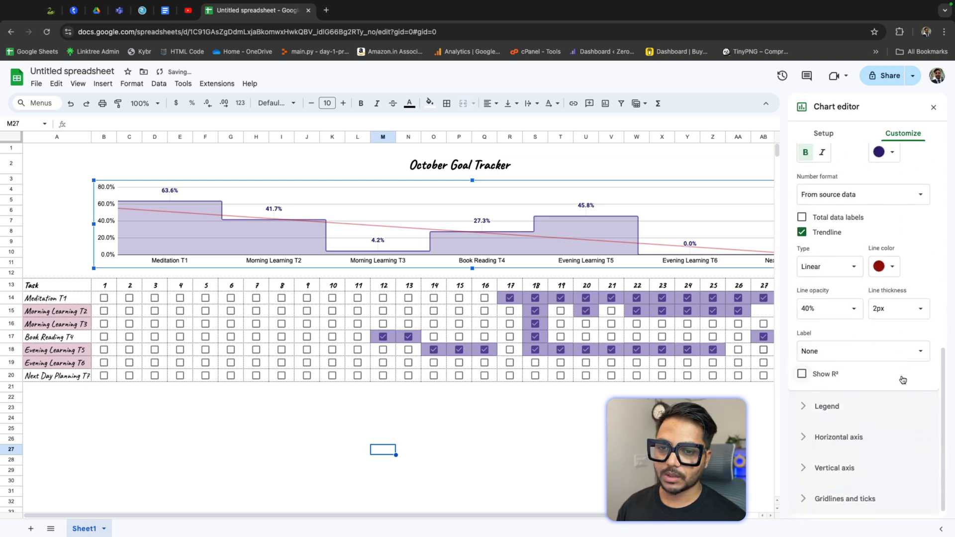
{"action": "left_click", "coordinate": [891, 302]}
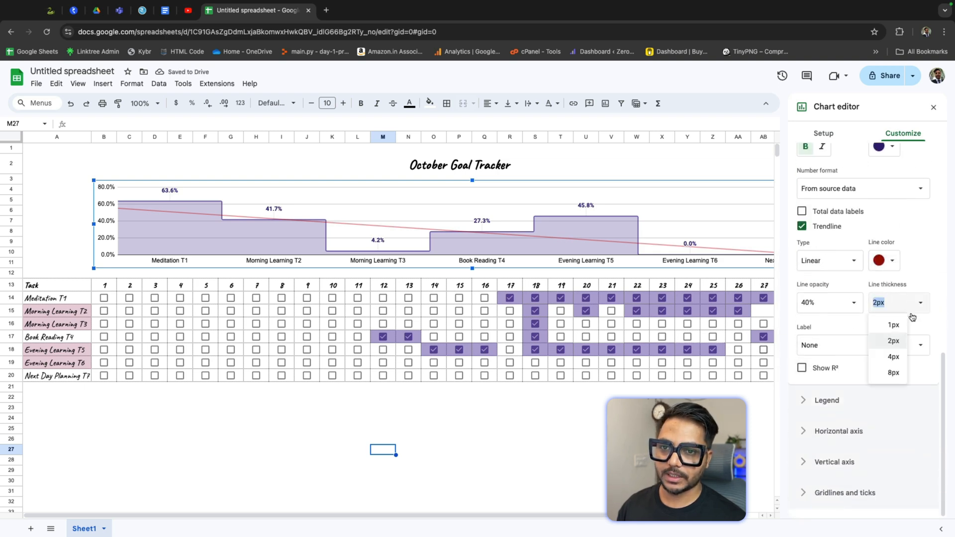
{"action": "left_click", "coordinate": [891, 325]}
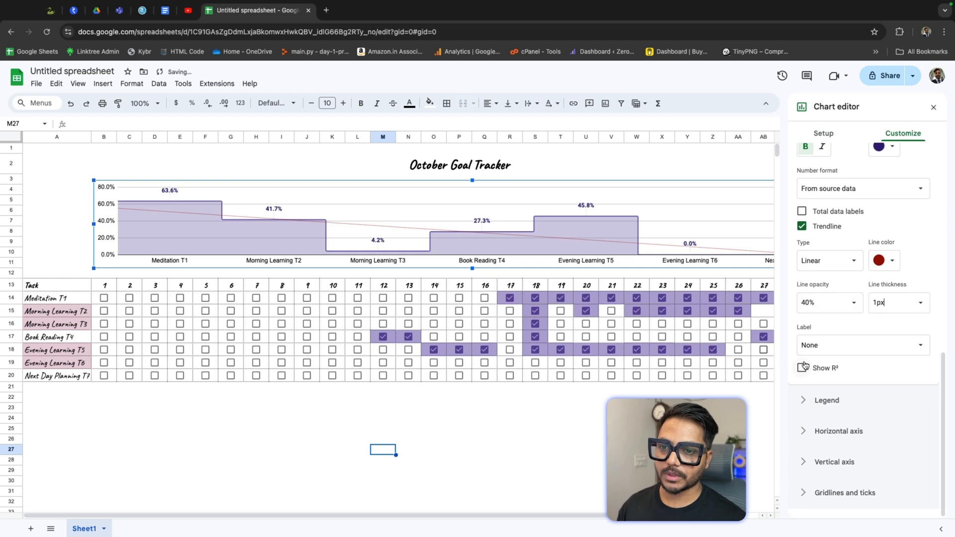
Step: Set the trendline opacity to 60%
{"action": "left_click", "coordinate": [822, 306]}
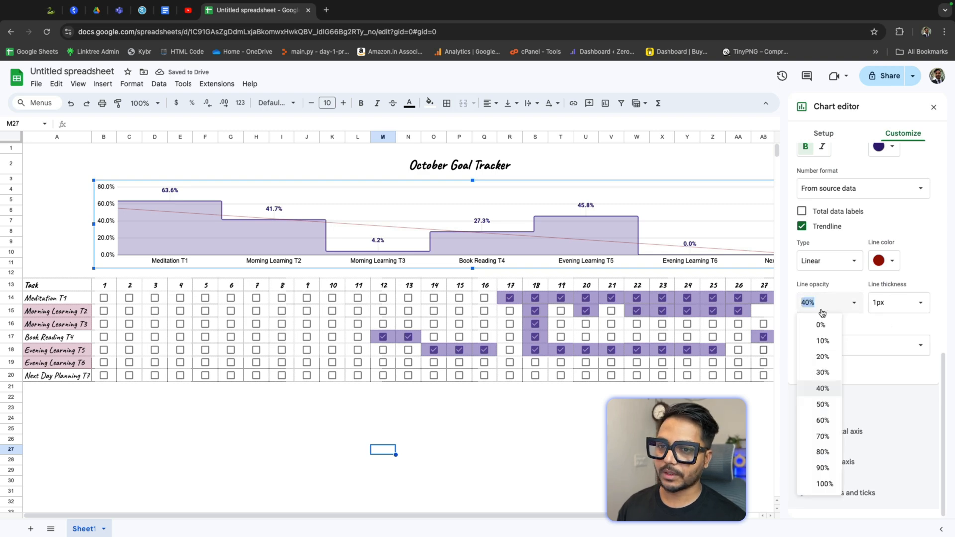
{"action": "left_click", "coordinate": [827, 420]}
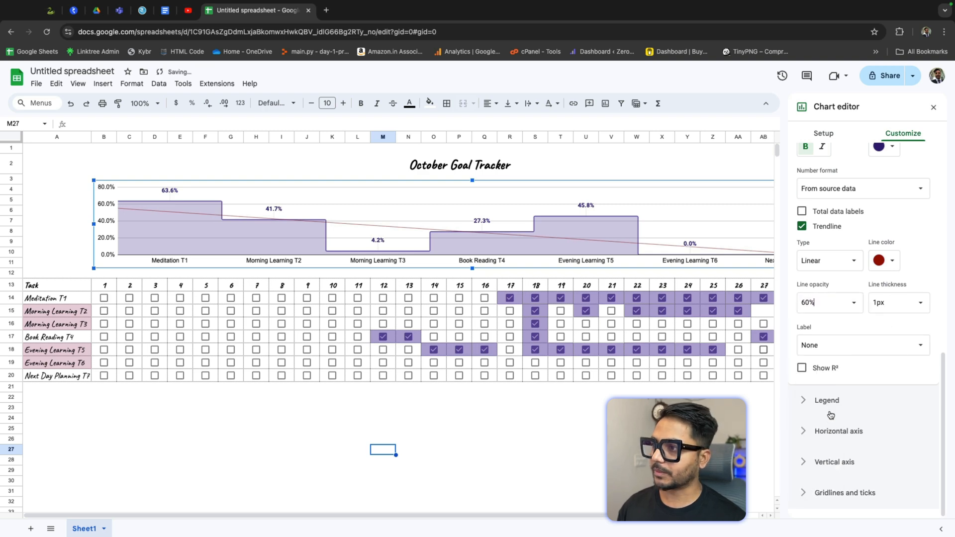
Step: Change the trendline color to a lighter dark red and close the chart editor
{"action": "left_click", "coordinate": [888, 261]}
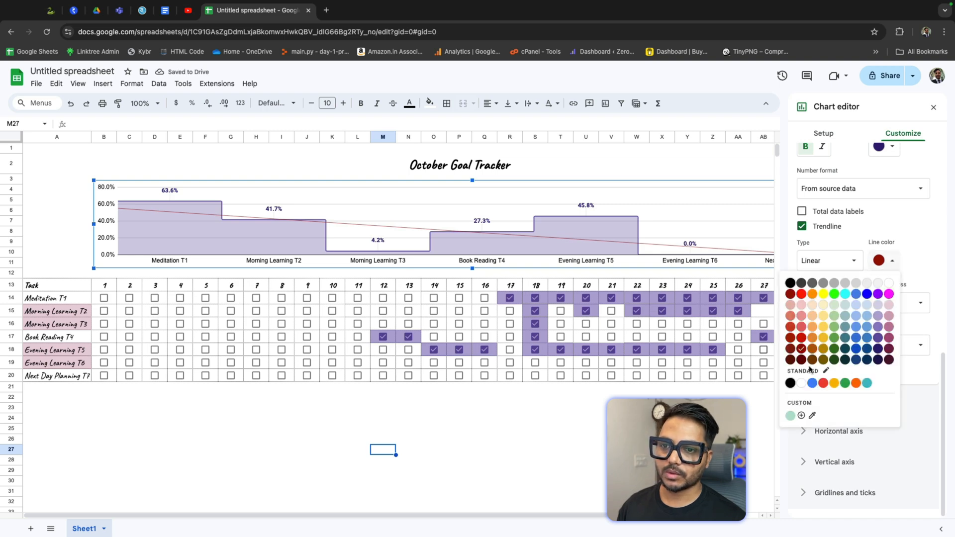
{"action": "left_click", "coordinate": [802, 338]}
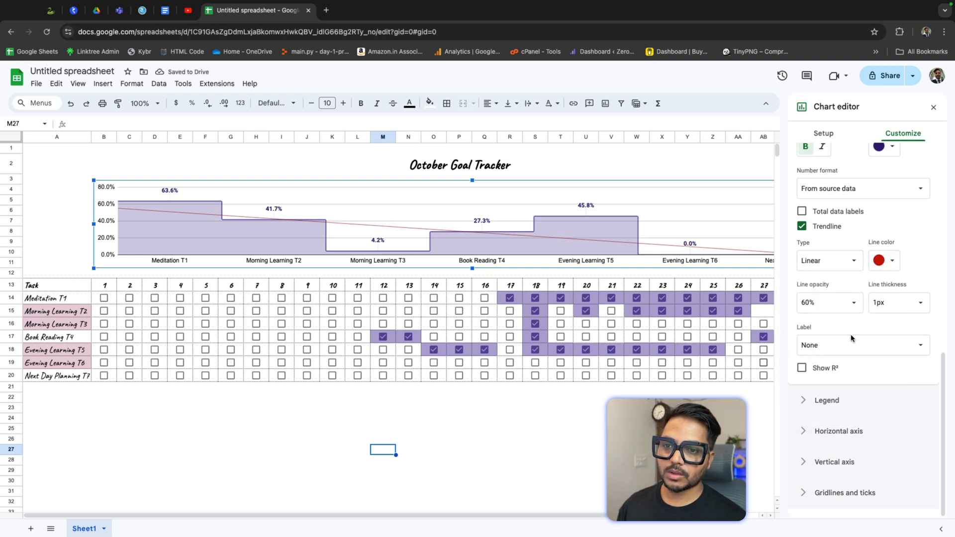
{"action": "left_click", "coordinate": [934, 108]}
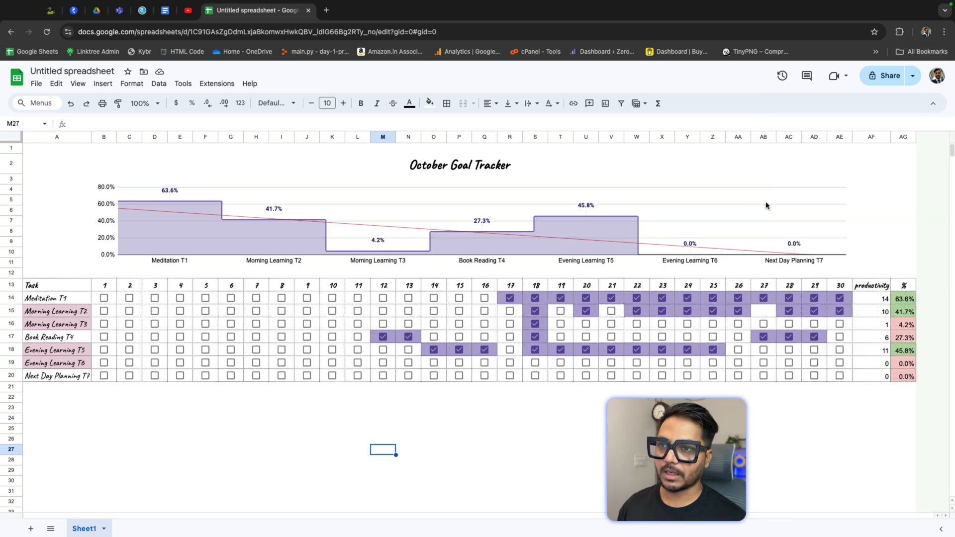
Step: Reopen the chart editor and set the vertical axis major gridline color to a light gray
{"action": "left_click", "coordinate": [745, 190]}
{"action": "double_click", "coordinate": [745, 189]}
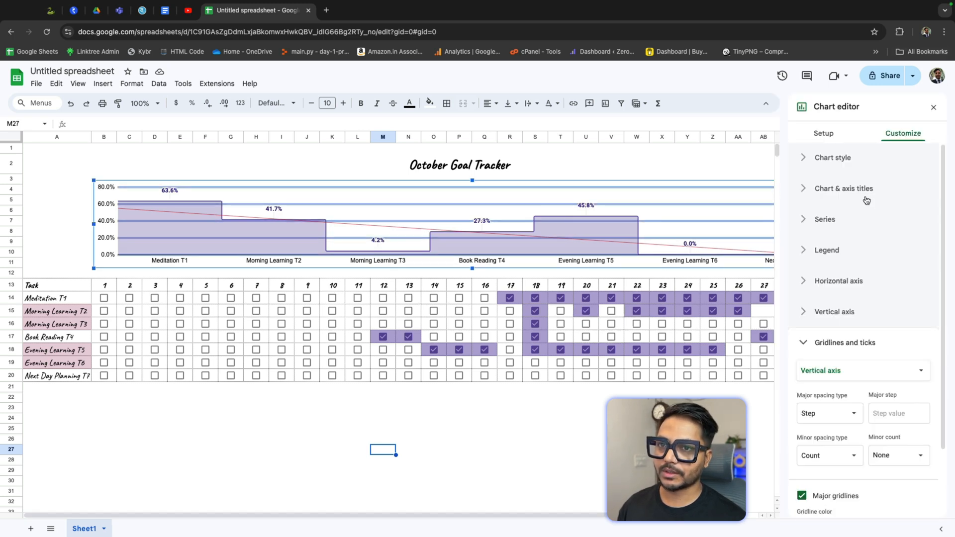
{"action": "scroll", "coordinate": [859, 313], "scroll_direction": "down", "scroll_amount": 1}
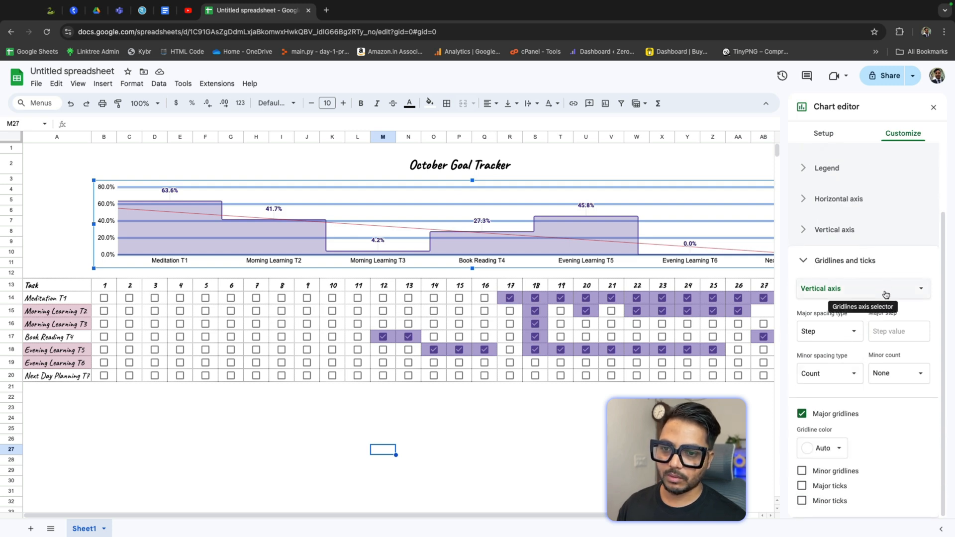
{"action": "left_click", "coordinate": [802, 414]}
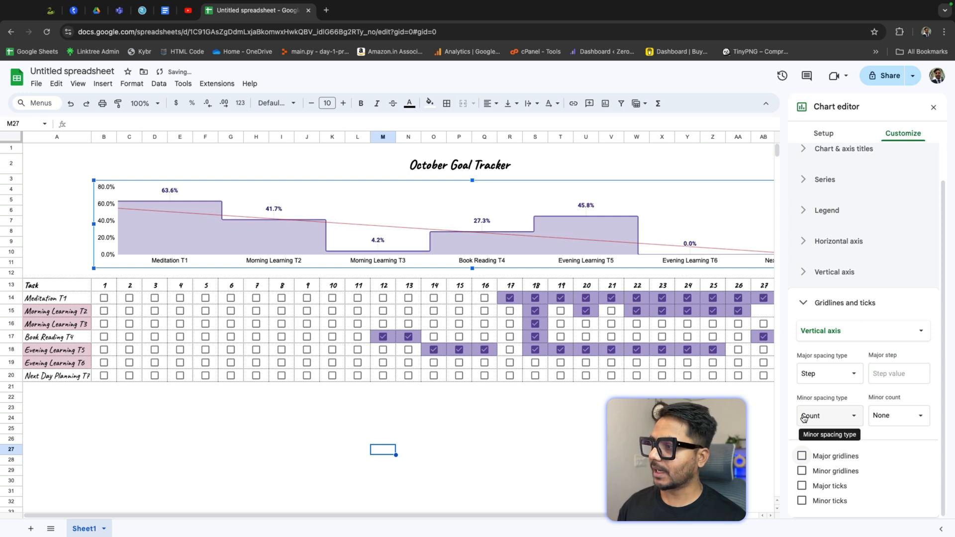
{"action": "left_click", "coordinate": [804, 417]}
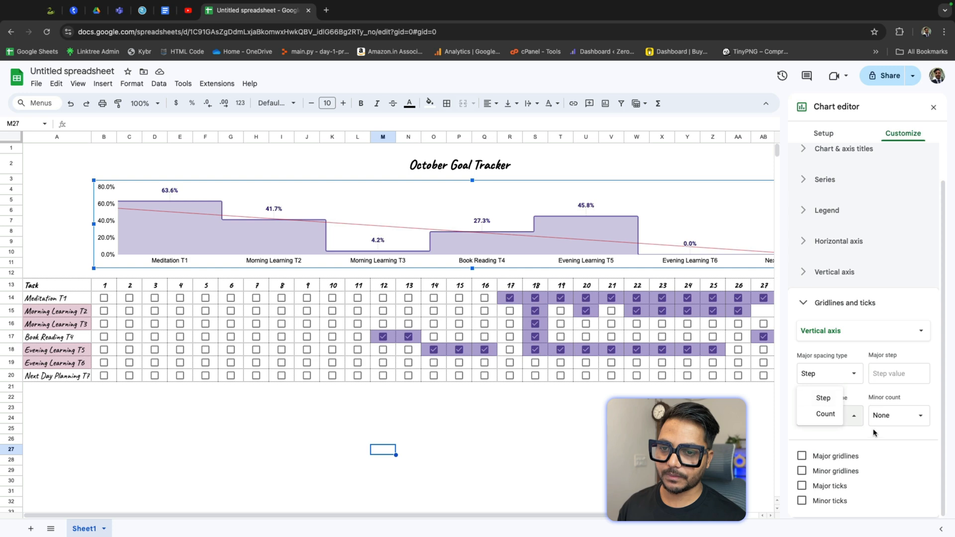
{"action": "left_click", "coordinate": [825, 414]}
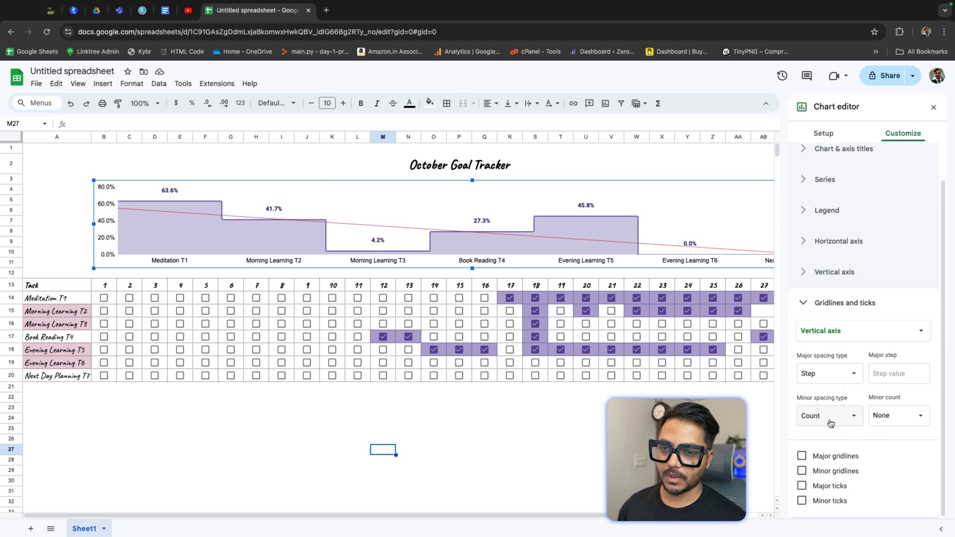
{"action": "left_click", "coordinate": [804, 459]}
{"action": "left_click", "coordinate": [827, 488]}
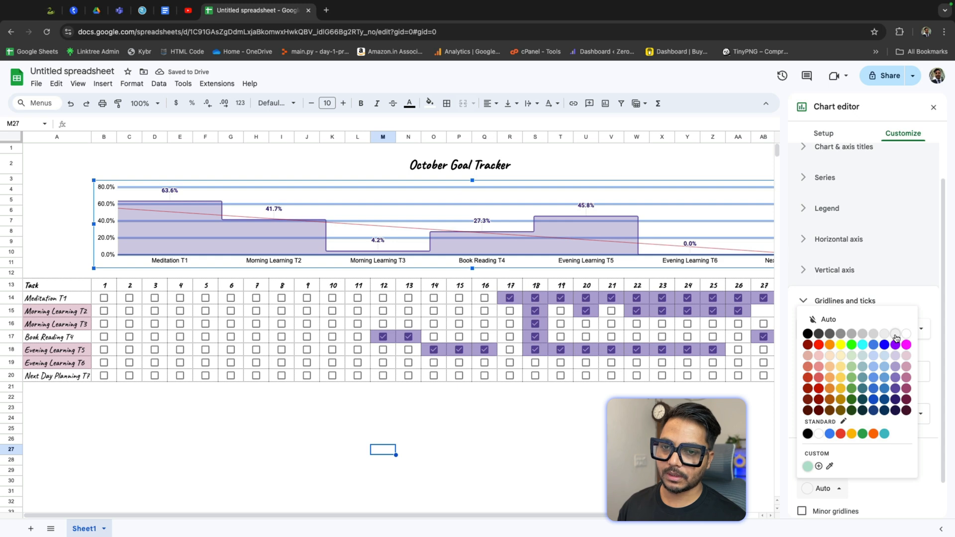
{"action": "left_click", "coordinate": [895, 334]}
{"action": "left_click", "coordinate": [739, 417]}
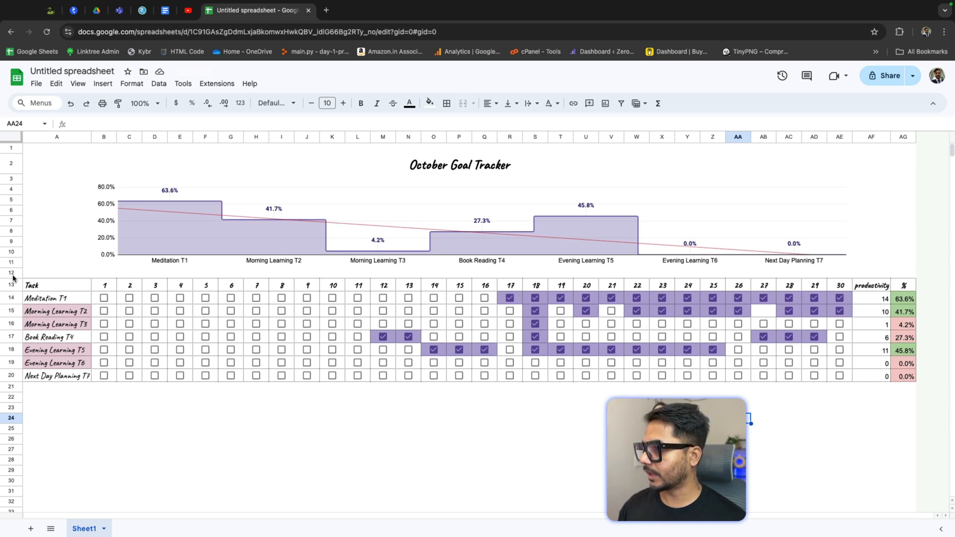
Step: Increase the height of row 12 between the chart and the task table
{"action": "mouse_move", "coordinate": [12, 277]}
{"action": "left_mouse_down"}
{"action": "mouse_move", "coordinate": [13, 306]}
{"action": "mouse_move", "coordinate": [16, 294]}
{"action": "left_mouse_up"}
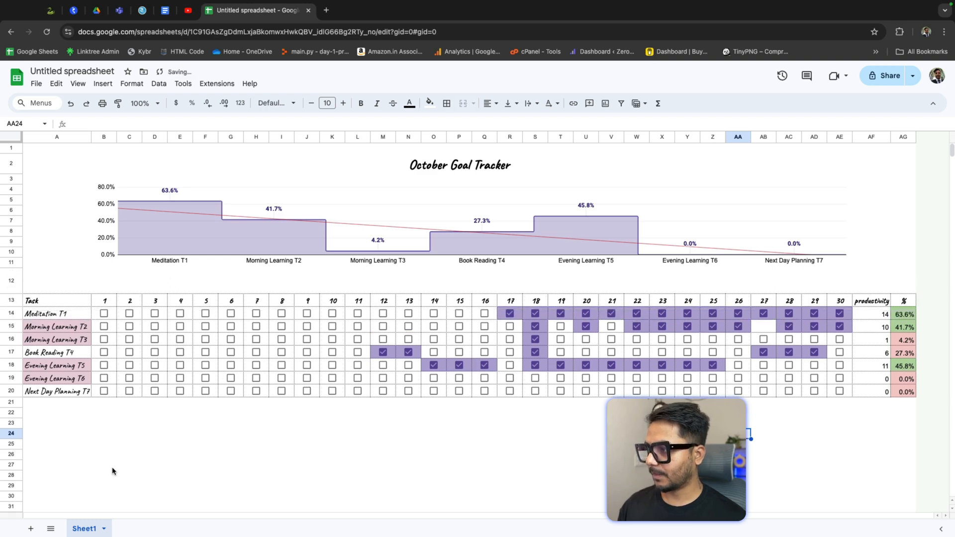
{"action": "left_click_drag", "start_coordinate": [44, 404], "coordinate": [902, 468]}
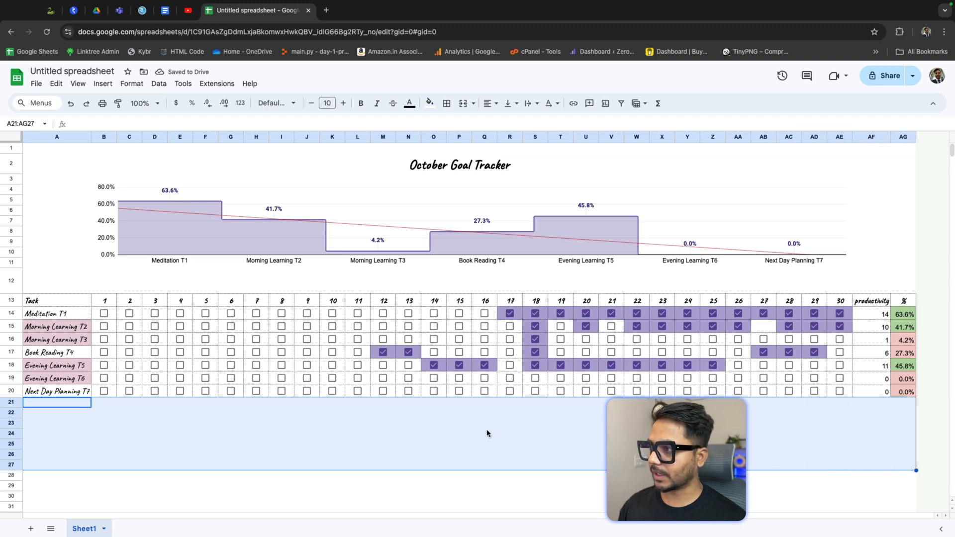
{"action": "left_click", "coordinate": [332, 486]}
Step: Stretch the chart's bottom edge down to fill the taller row 12
{"action": "left_click", "coordinate": [379, 257]}
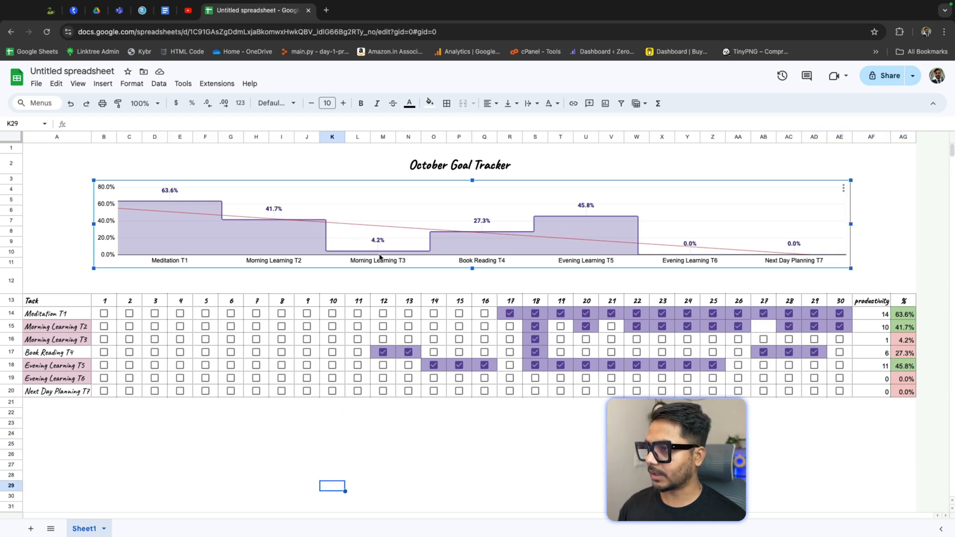
{"action": "left_click_drag", "start_coordinate": [472, 268], "coordinate": [475, 283]}
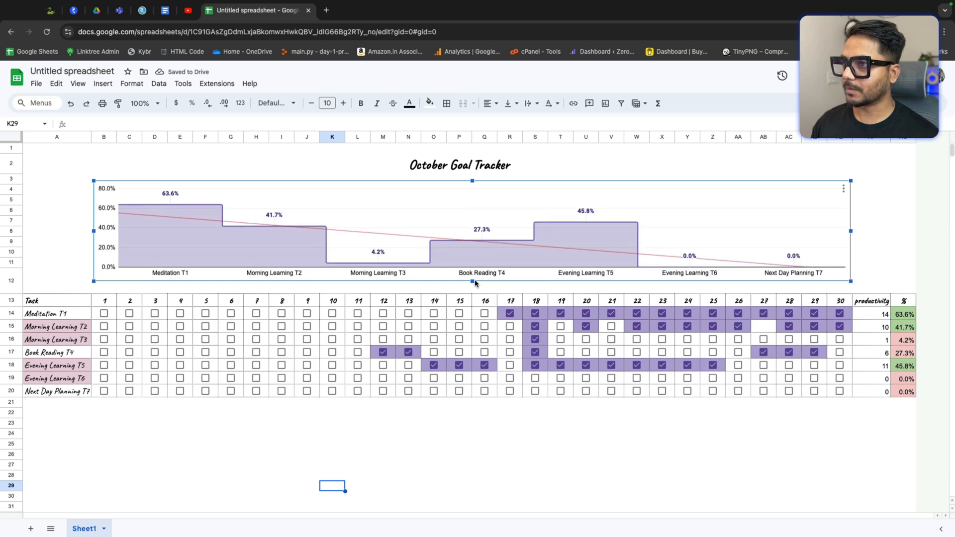
{"action": "left_click", "coordinate": [547, 447]}
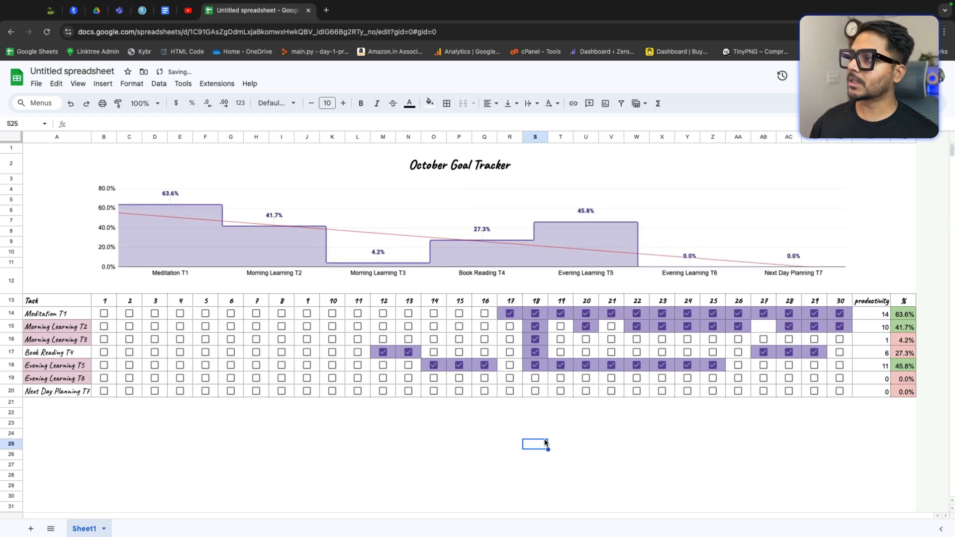
Step: Set the October Goal Tracker title text color to dark purple
{"action": "left_click", "coordinate": [449, 170]}
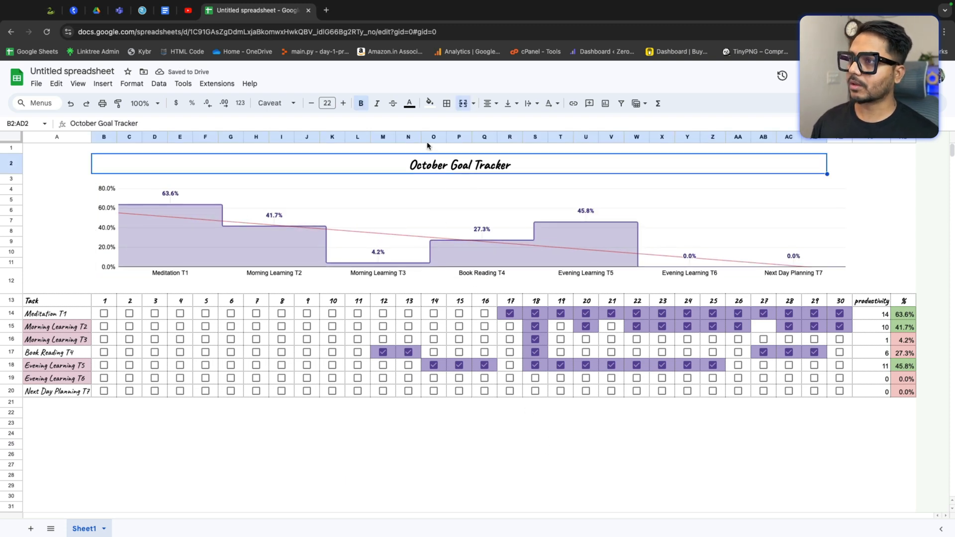
{"action": "left_click", "coordinate": [412, 109]}
{"action": "left_click", "coordinate": [501, 214]}
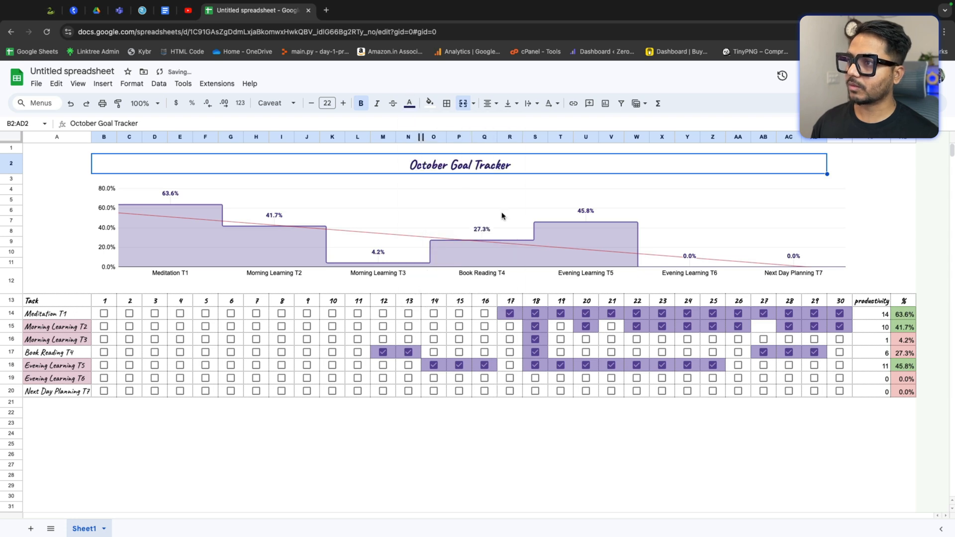
{"action": "left_click", "coordinate": [906, 171]}
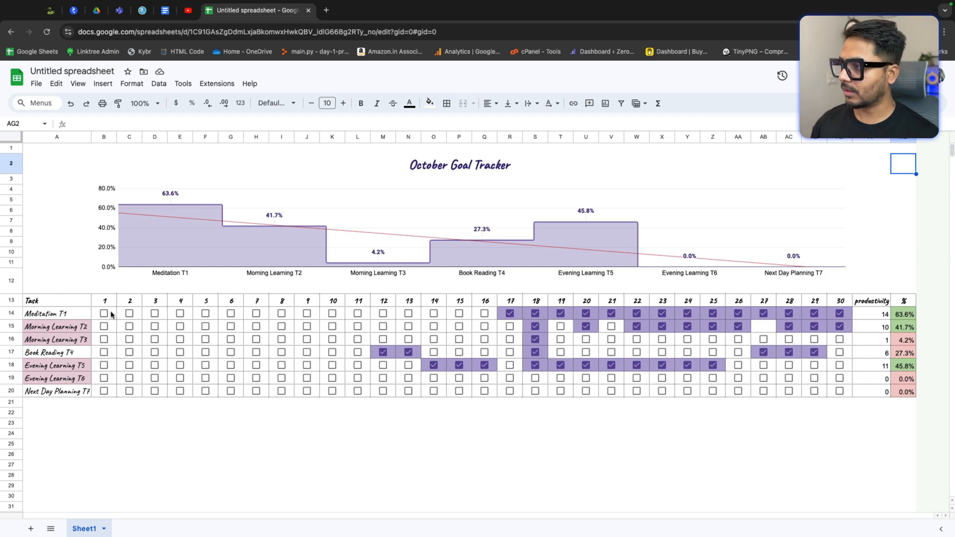
Step: Select the task checkbox grid B14:AE20 and paste unchecked checkboxes over it to clear all ticks
{"action": "left_click", "coordinate": [111, 314]}
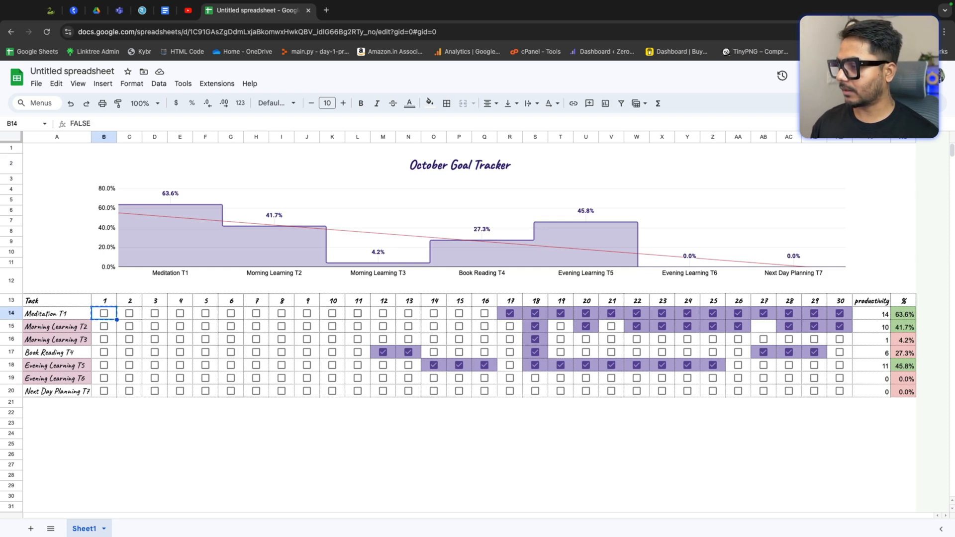
{"action": "key", "text": "shift+Right"}
{"action": "key", "text": "shift+Right"}
{"action": "key", "text": "shift+Right"}
{"action": "key", "text": "shift+Right"}
{"action": "key", "text": "shift+Right"}
{"action": "key", "text": "shift+Right"}
{"action": "key", "text": "shift+Right"}
{"action": "key", "text": "shift+Right"}
{"action": "key", "text": "shift+Right"}
{"action": "key", "text": "shift+Right"}
{"action": "key", "text": "shift+Right"}
{"action": "key", "text": "shift+Right"}
{"action": "key", "text": "shift+Right"}
{"action": "key", "text": "shift+Right"}
{"action": "key", "text": "shift+Right"}
{"action": "key", "text": "shift+Right"}
{"action": "key", "text": "shift+Right"}
{"action": "key", "text": "shift+Right"}
{"action": "key", "text": "shift+Right"}
{"action": "key", "text": "shift+Right"}
{"action": "key", "text": "shift+Right"}
{"action": "key", "text": "shift+Right"}
{"action": "key", "text": "shift+Right"}
{"action": "key", "text": "shift+Right"}
{"action": "key", "text": "shift+Right"}
{"action": "key", "text": "shift+Right"}
{"action": "key", "text": "shift+Right"}
{"action": "key", "text": "shift+Right"}
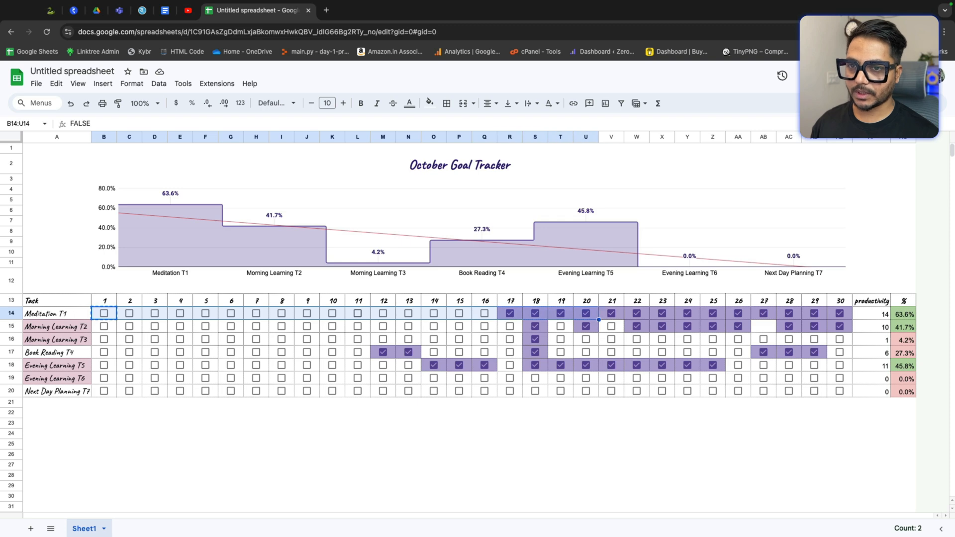
{"action": "key", "text": "shift+Down"}
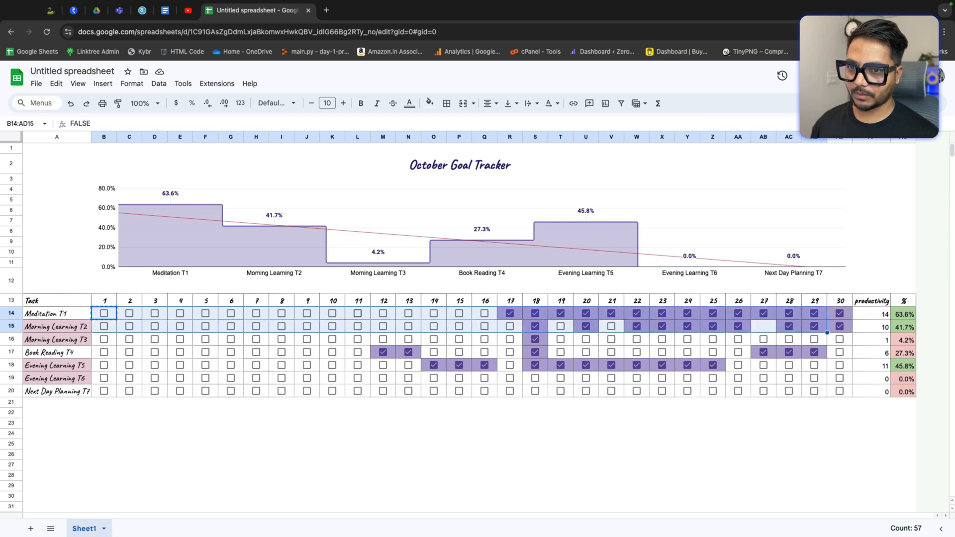
{"action": "key", "text": "shift+Right"}
{"action": "key", "text": "shift+Down"}
{"action": "key", "text": "shift+Down"}
{"action": "key", "text": "shift+Down"}
{"action": "key", "text": "shift+Down"}
{"action": "key", "text": "shift+Down"}
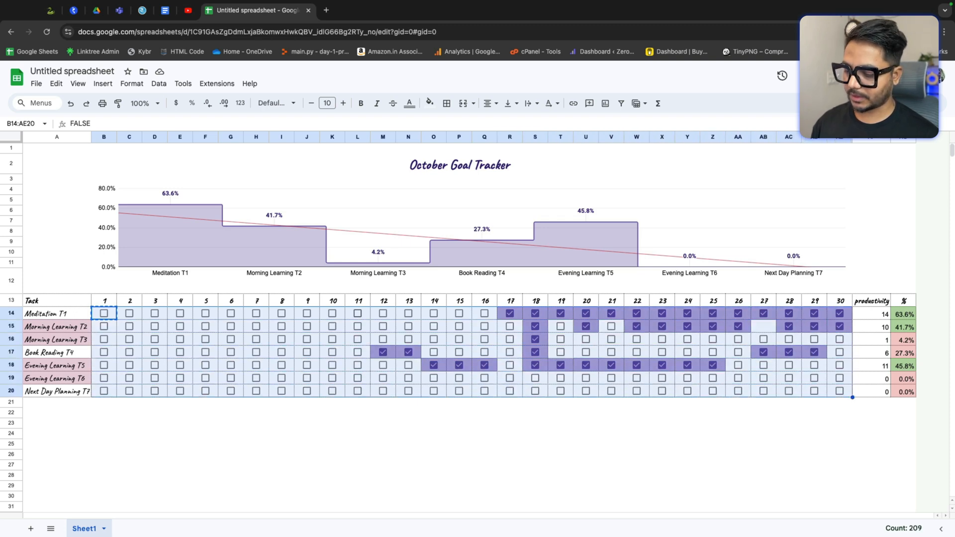
{"action": "key", "text": "ctrl+v"}
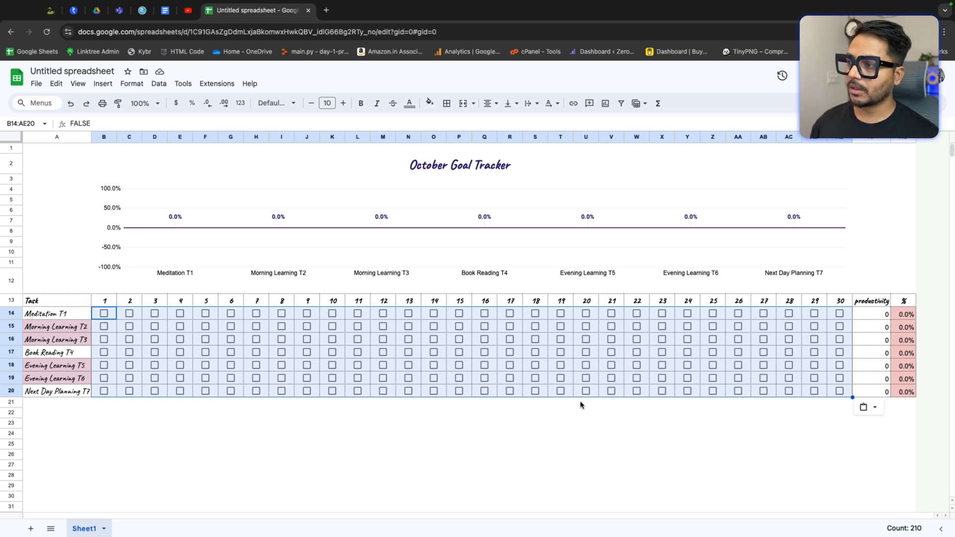
Step: Tick the Meditation T1 checkboxes for days 1 through 7
{"action": "left_click", "coordinate": [104, 313]}
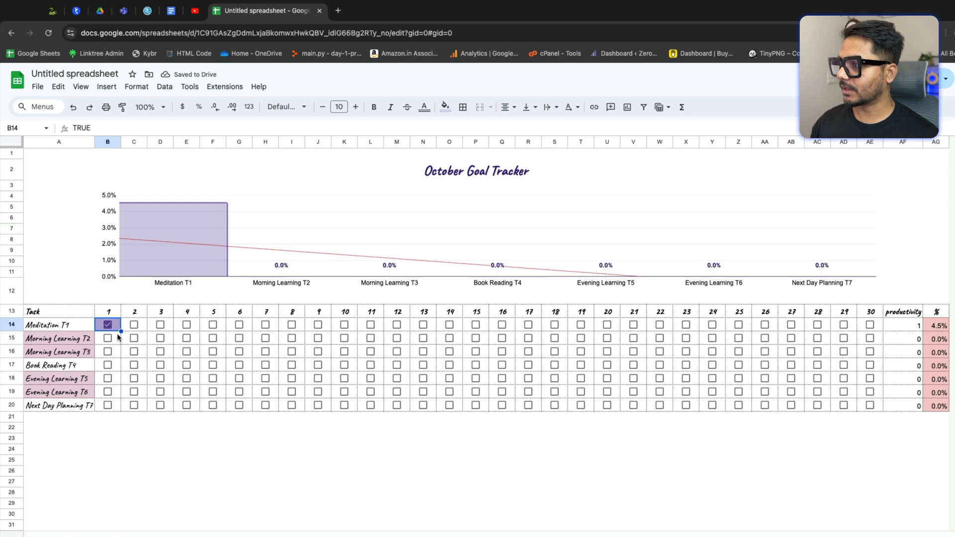
{"action": "left_click", "coordinate": [136, 325]}
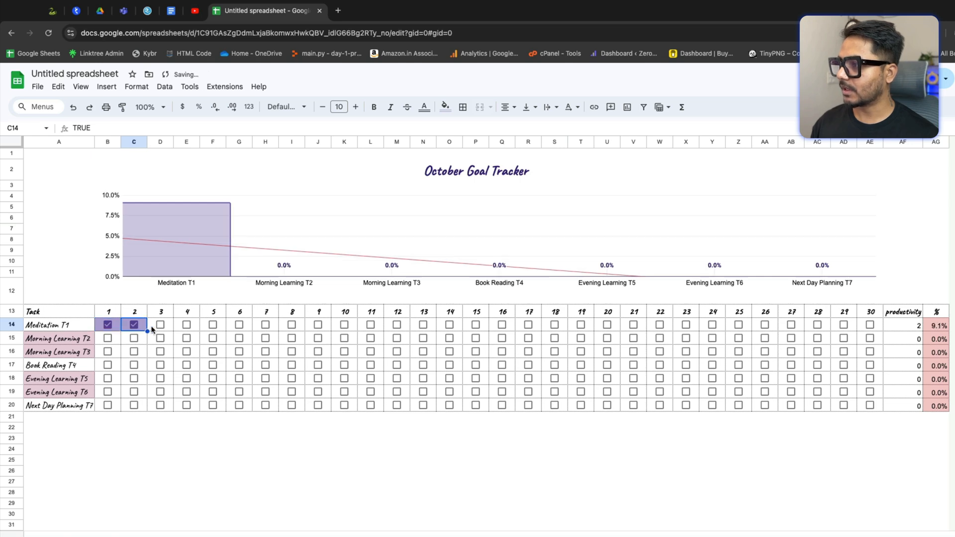
{"action": "left_click", "coordinate": [160, 325]}
{"action": "left_click", "coordinate": [187, 326]}
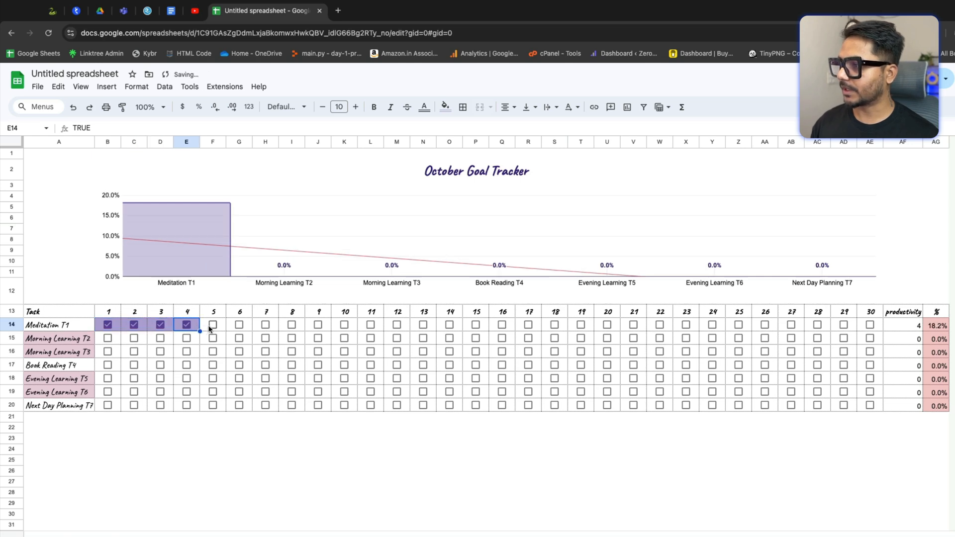
{"action": "left_click", "coordinate": [212, 327]}
{"action": "left_click", "coordinate": [239, 326]}
{"action": "left_click", "coordinate": [266, 326]}
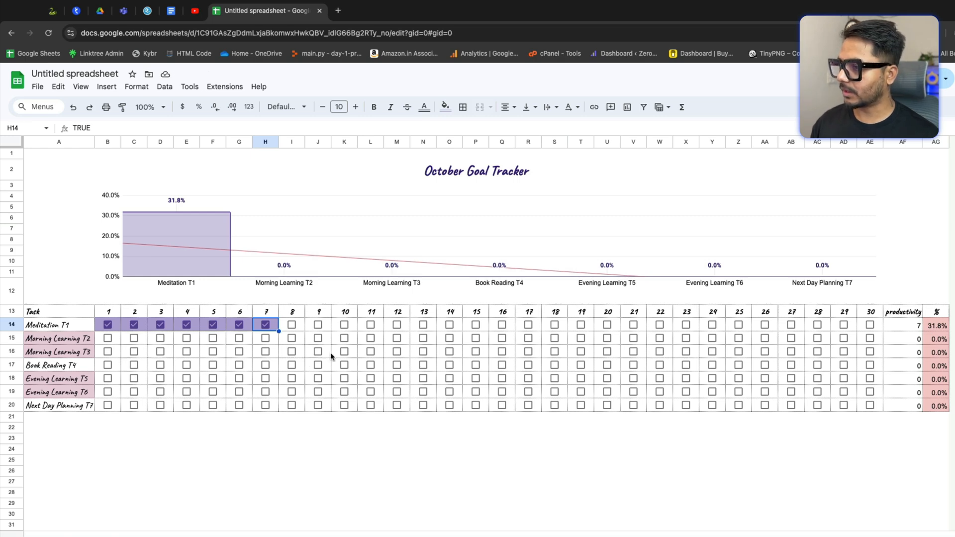
Step: Tick the Morning Learning T3 checkboxes for days 10 through 20
{"action": "left_click", "coordinate": [344, 351]}
{"action": "left_click", "coordinate": [371, 351]}
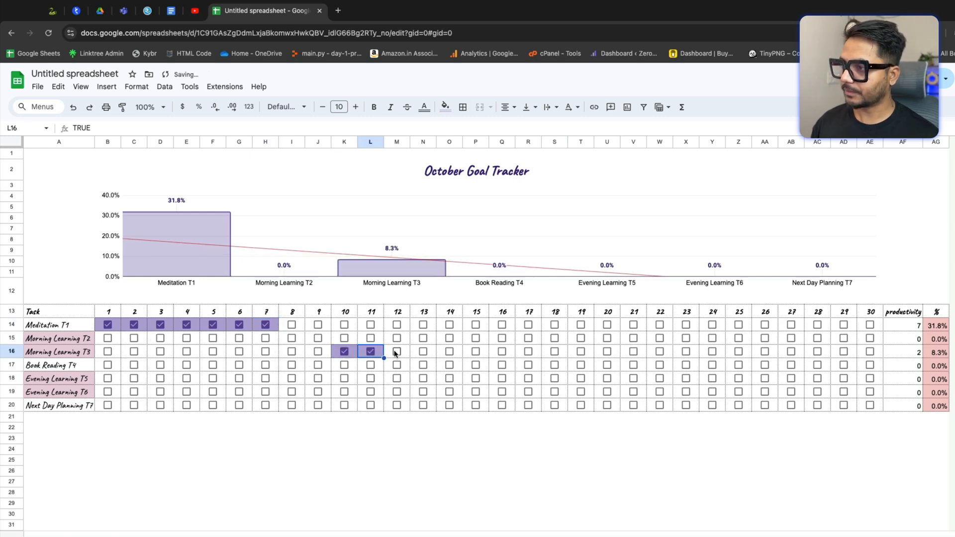
{"action": "left_click", "coordinate": [397, 352]}
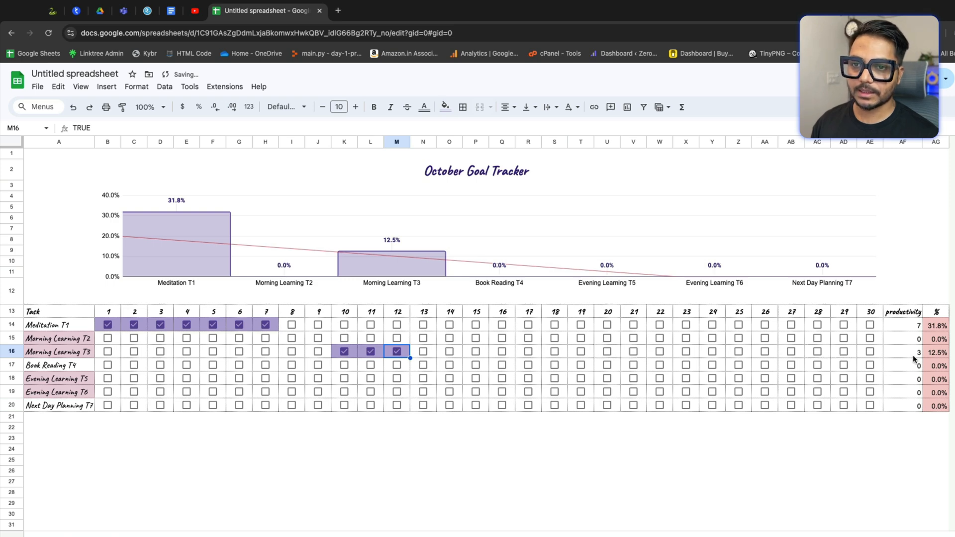
{"action": "left_click", "coordinate": [424, 352]}
{"action": "left_click", "coordinate": [450, 352]}
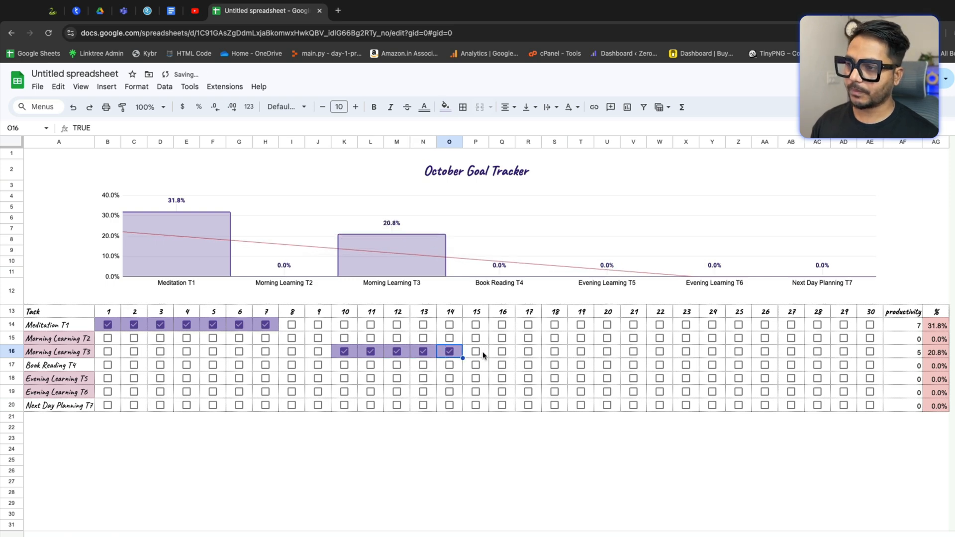
{"action": "left_click", "coordinate": [476, 352]}
{"action": "left_click", "coordinate": [502, 352]}
{"action": "left_click", "coordinate": [528, 352]}
{"action": "left_click", "coordinate": [555, 352]}
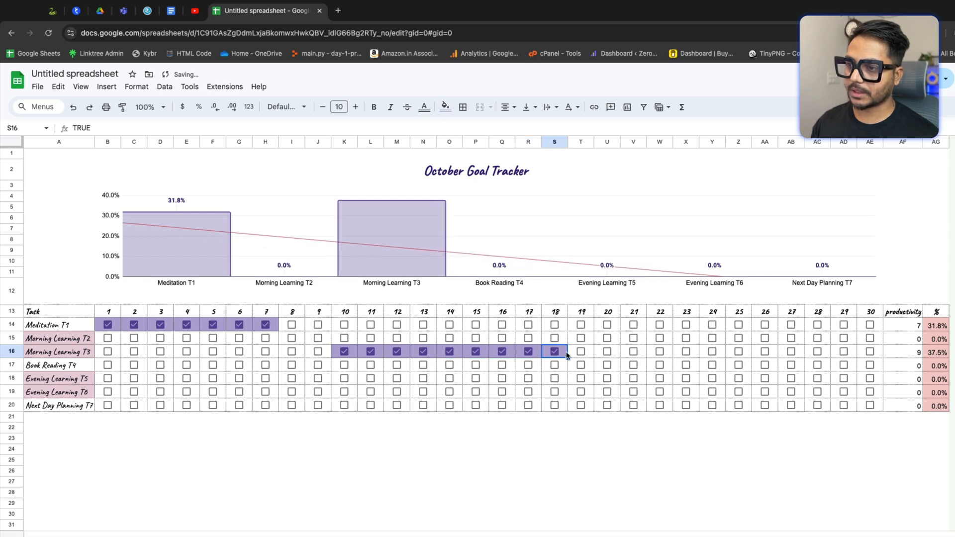
{"action": "left_click", "coordinate": [581, 352]}
{"action": "left_click", "coordinate": [608, 352]}
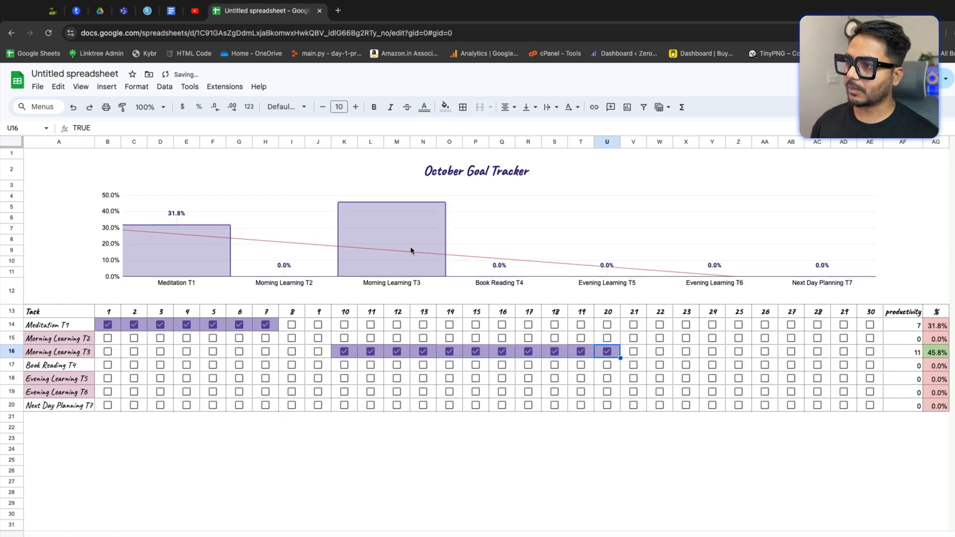
Step: Untick days 16, 17 and 19 for Morning Learning T3
{"action": "left_click", "coordinate": [581, 351]}
{"action": "left_click", "coordinate": [559, 356]}
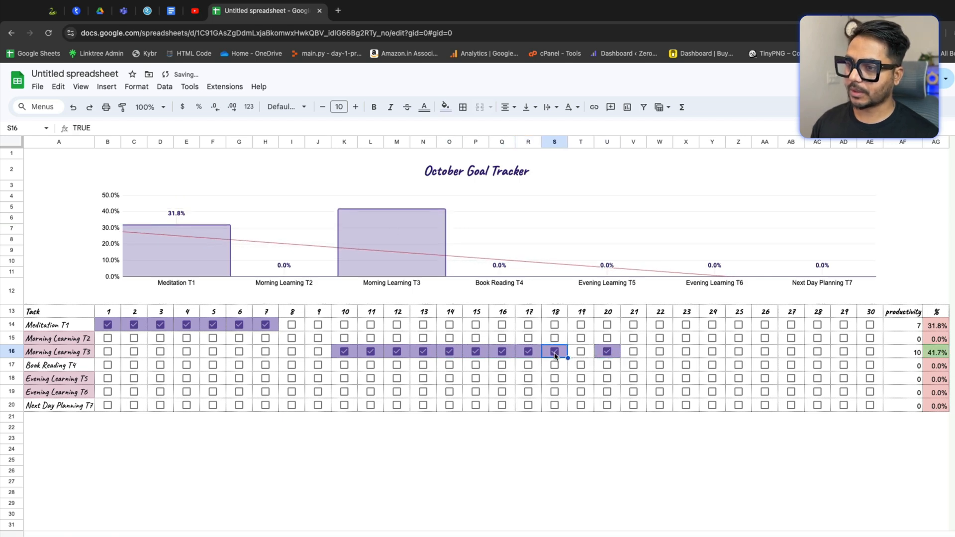
{"action": "left_click", "coordinate": [537, 357]}
{"action": "left_click", "coordinate": [528, 352]}
{"action": "left_click", "coordinate": [502, 352]}
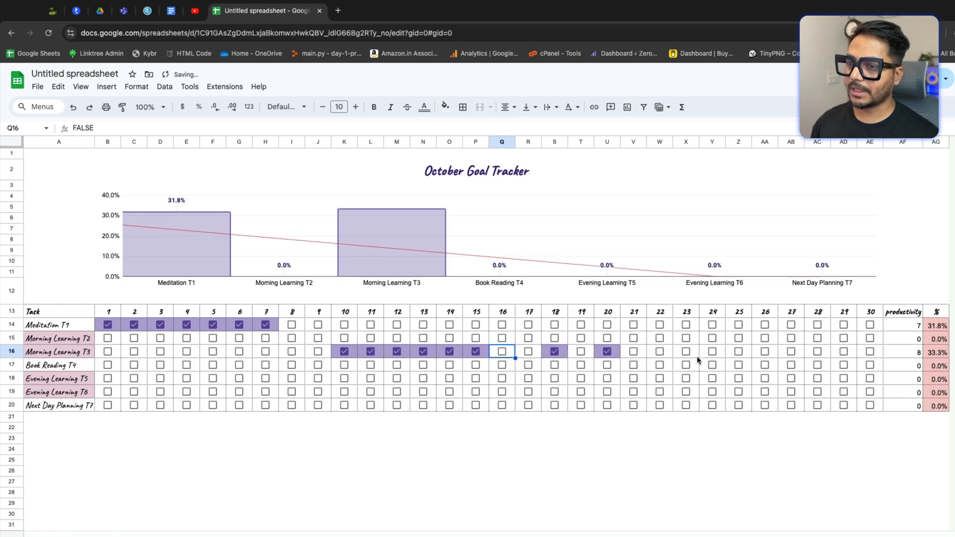
Step: Tick the Next Day Planning T7 checkboxes for days 5 through 14
{"action": "left_click", "coordinate": [212, 405]}
{"action": "left_click", "coordinate": [238, 406]}
{"action": "left_click", "coordinate": [266, 406]}
{"action": "left_click", "coordinate": [293, 405]}
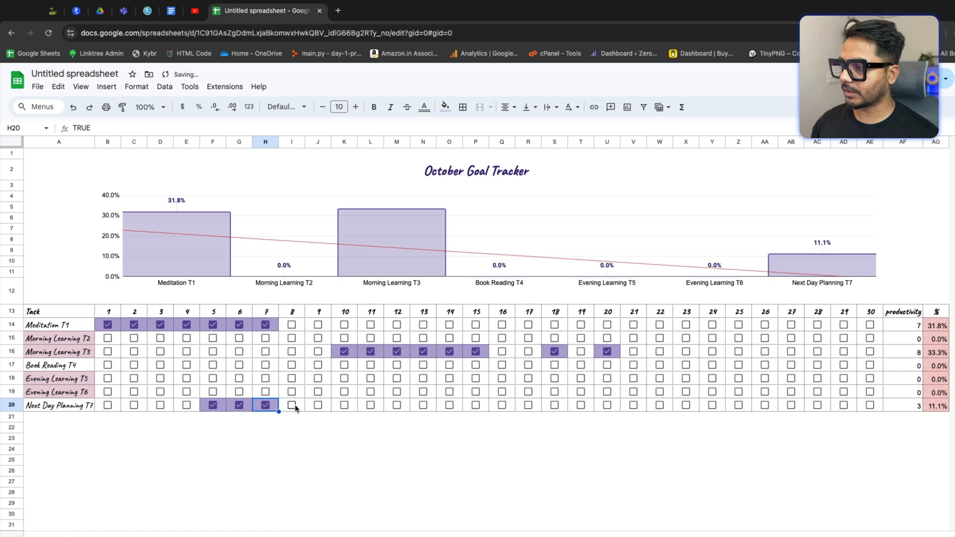
{"action": "left_click", "coordinate": [319, 405]}
{"action": "left_click", "coordinate": [345, 406]}
{"action": "left_click", "coordinate": [370, 405]}
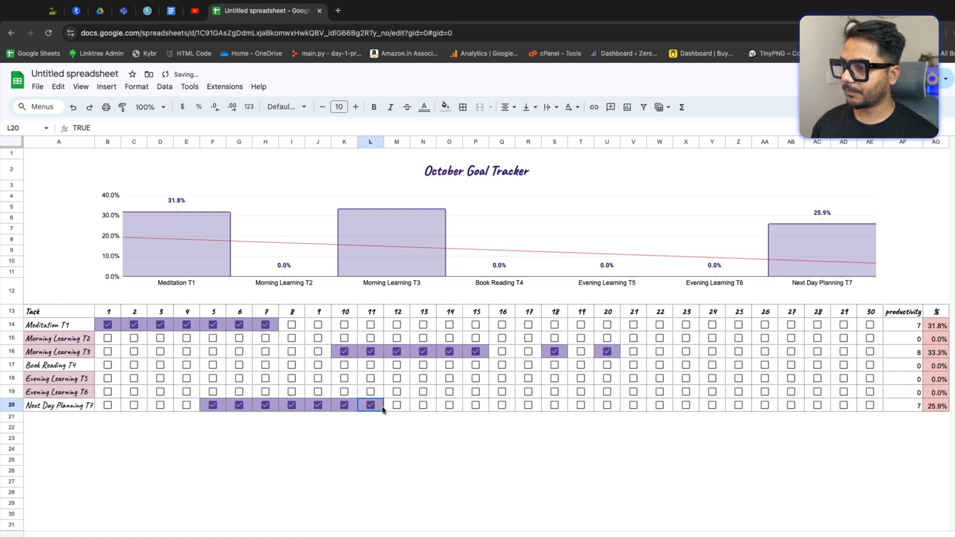
{"action": "left_click", "coordinate": [397, 406]}
{"action": "left_click", "coordinate": [424, 405]}
{"action": "left_click", "coordinate": [450, 406]}
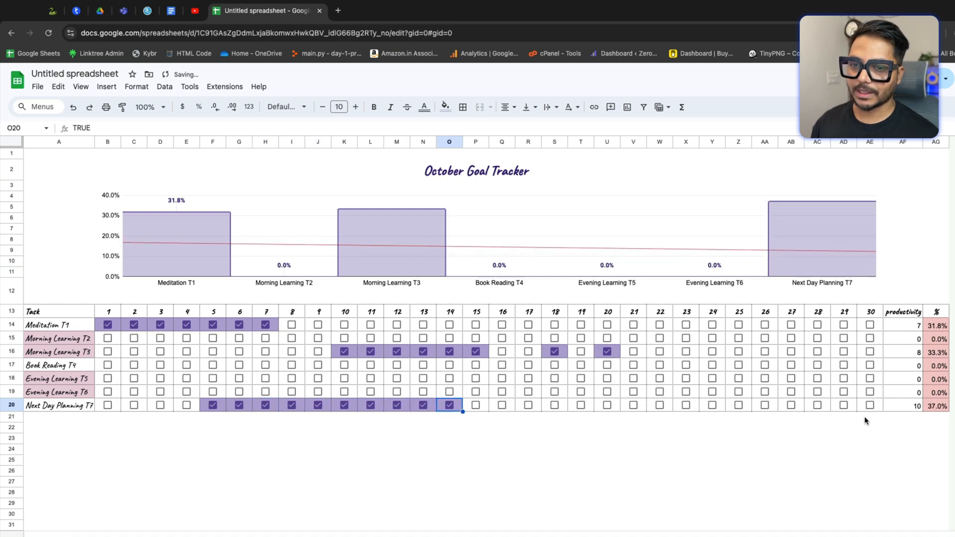
Step: Tick the Next Day Planning T7 checkboxes for days 16 through 27
{"action": "left_click", "coordinate": [503, 406]}
{"action": "left_click", "coordinate": [529, 406]}
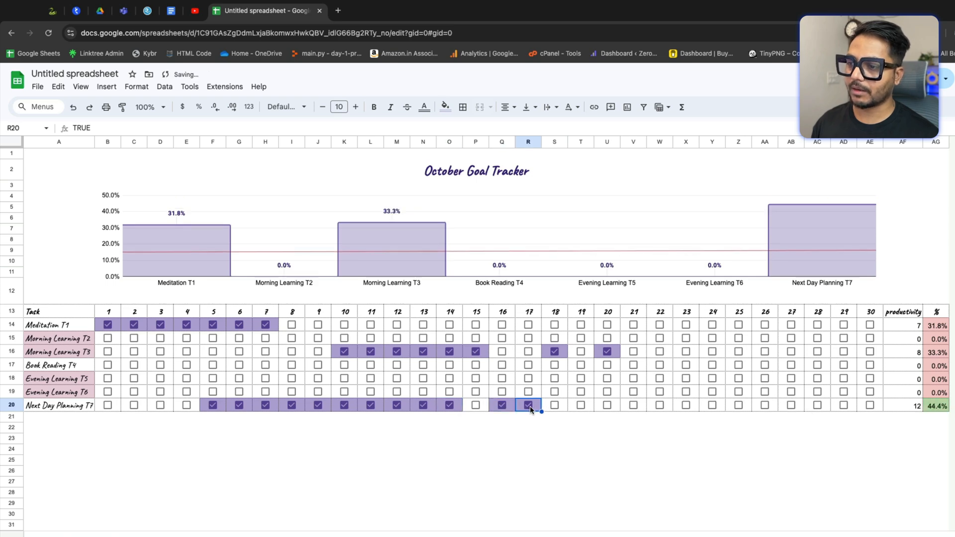
{"action": "left_click", "coordinate": [555, 406]}
{"action": "left_click", "coordinate": [581, 405]}
{"action": "left_click", "coordinate": [607, 405]}
{"action": "left_click", "coordinate": [633, 405]}
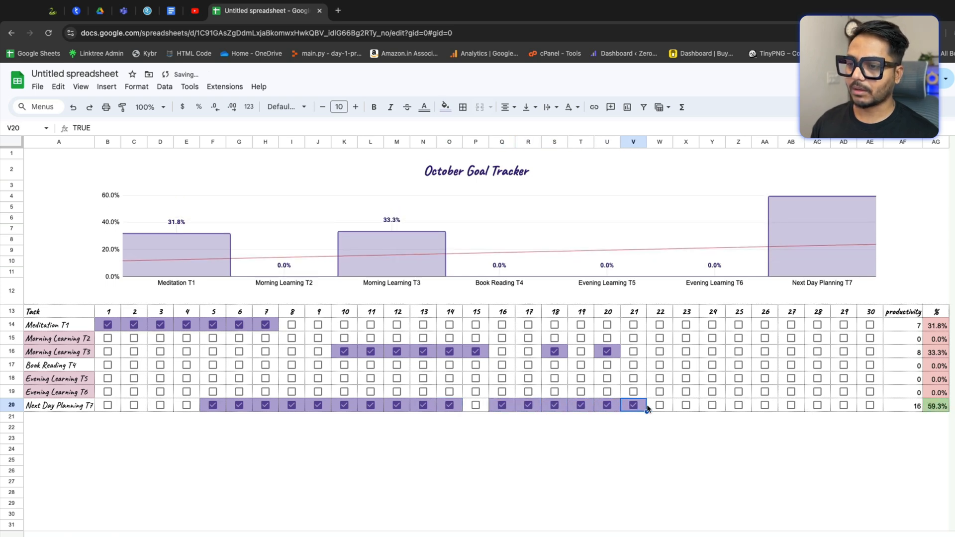
{"action": "left_click", "coordinate": [660, 406]}
{"action": "left_click", "coordinate": [686, 406]}
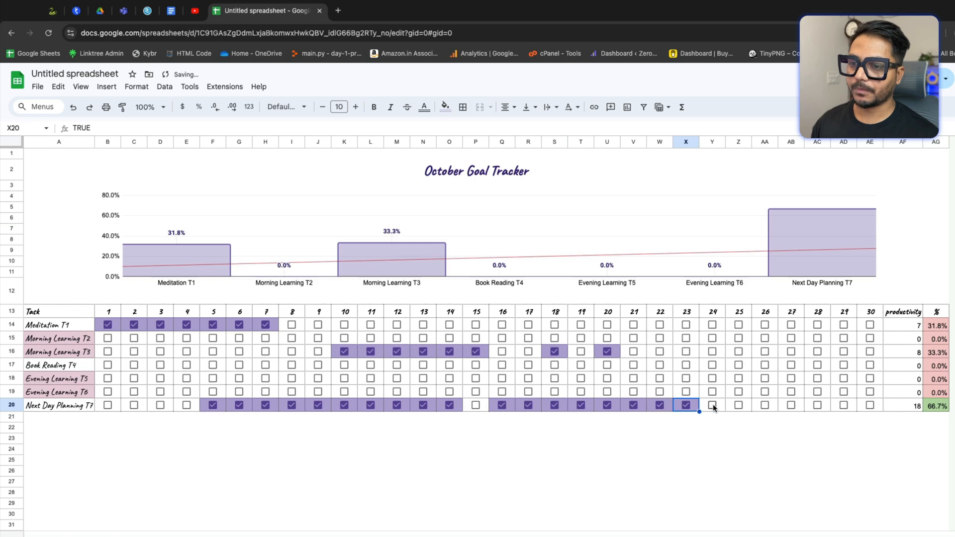
{"action": "left_click", "coordinate": [713, 405]}
{"action": "left_click", "coordinate": [738, 406]}
{"action": "left_click", "coordinate": [766, 406]}
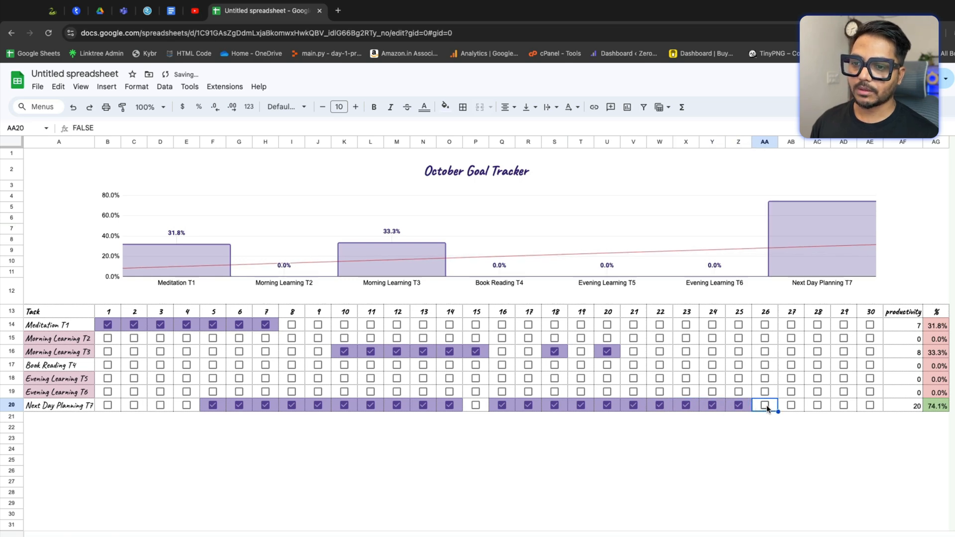
{"action": "left_click", "coordinate": [766, 406]}
{"action": "left_click", "coordinate": [791, 406]}
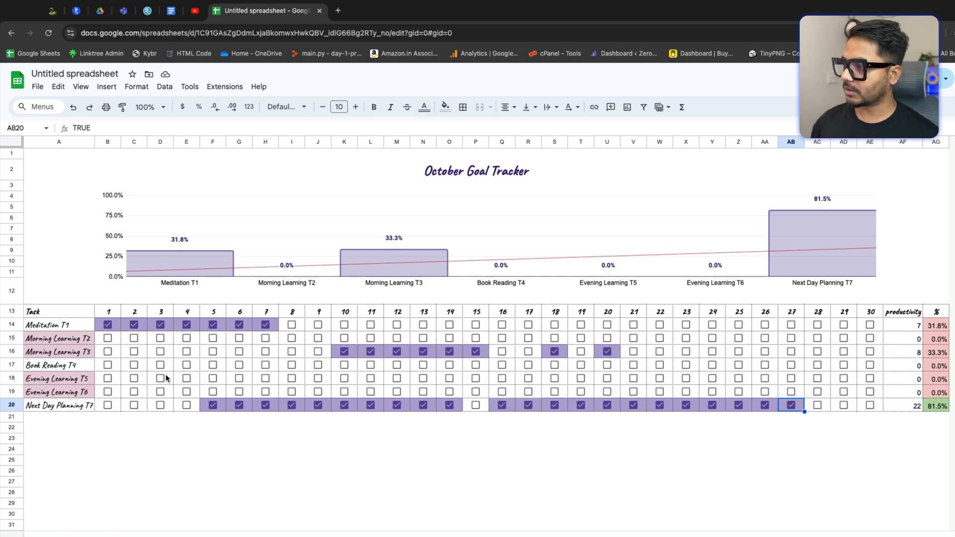
Step: Tick Book Reading T4 checkboxes for days 4–8, 10, 12, 17 and 19–21
{"action": "left_click", "coordinate": [187, 365]}
{"action": "left_click", "coordinate": [213, 365]}
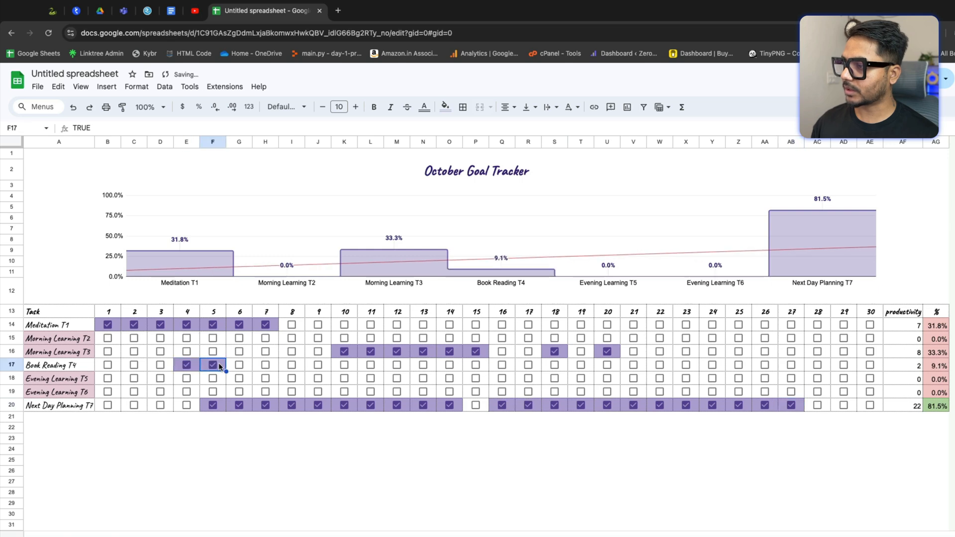
{"action": "left_click", "coordinate": [239, 365]}
{"action": "left_click", "coordinate": [265, 365]}
{"action": "left_click", "coordinate": [291, 365]}
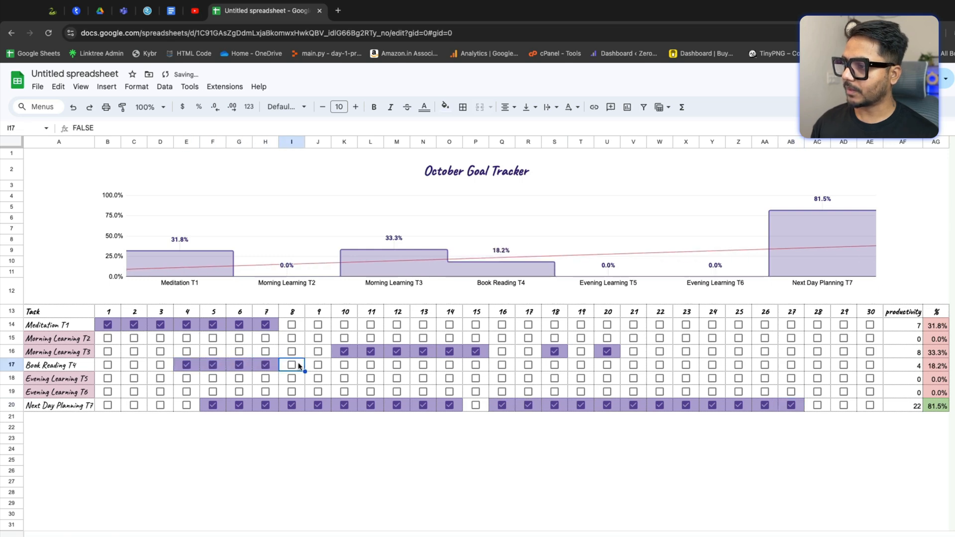
{"action": "left_click", "coordinate": [345, 365]}
{"action": "left_click", "coordinate": [396, 365]}
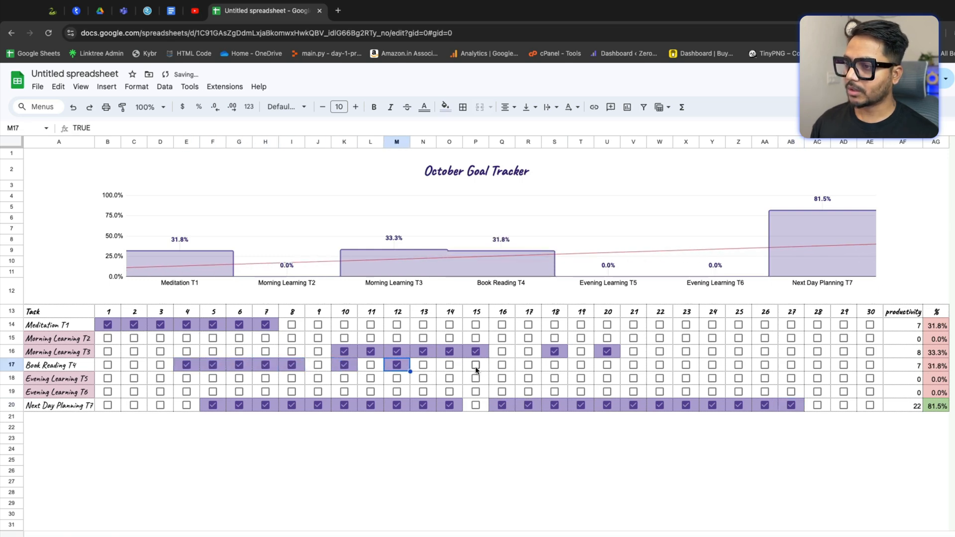
{"action": "left_click", "coordinate": [529, 365]}
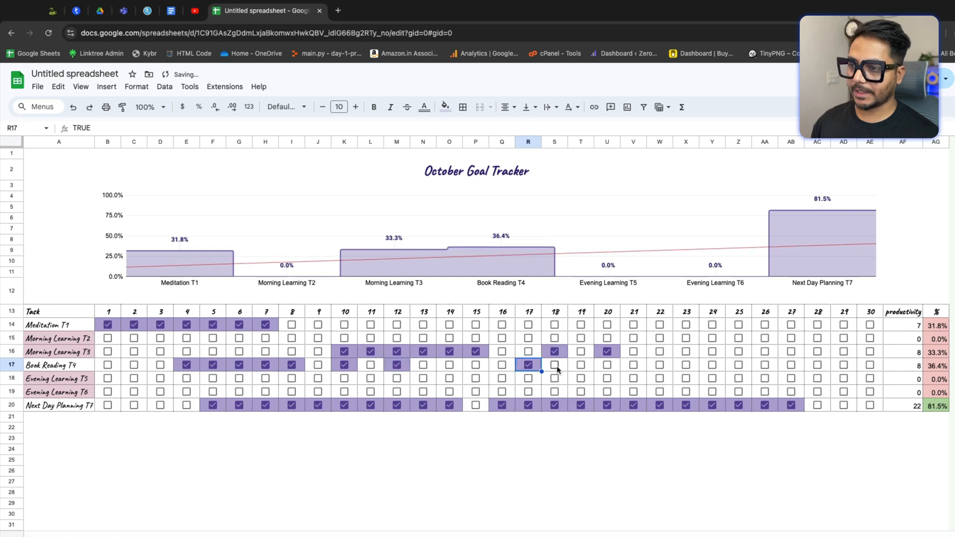
{"action": "left_click", "coordinate": [566, 370]}
{"action": "left_click", "coordinate": [580, 366]}
{"action": "left_click", "coordinate": [606, 367]}
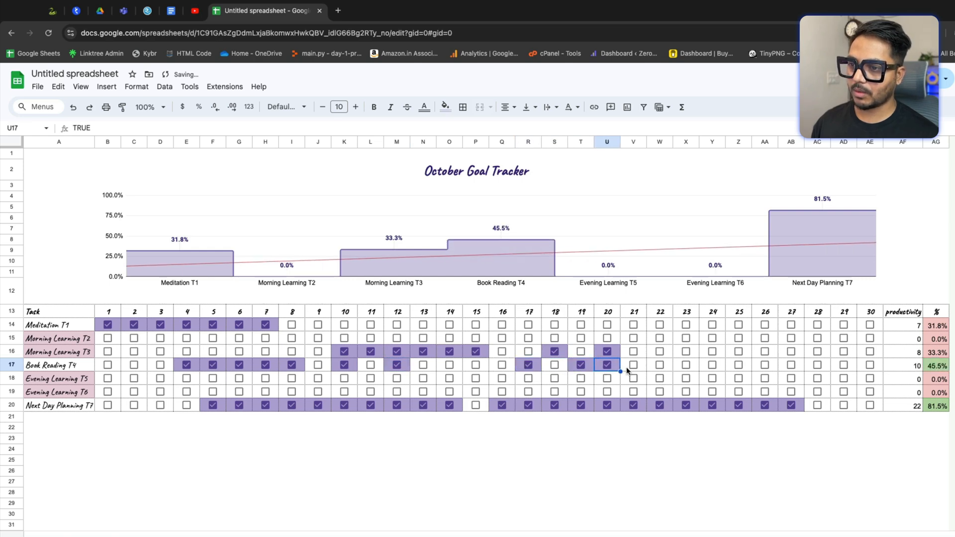
{"action": "left_click", "coordinate": [631, 367]}
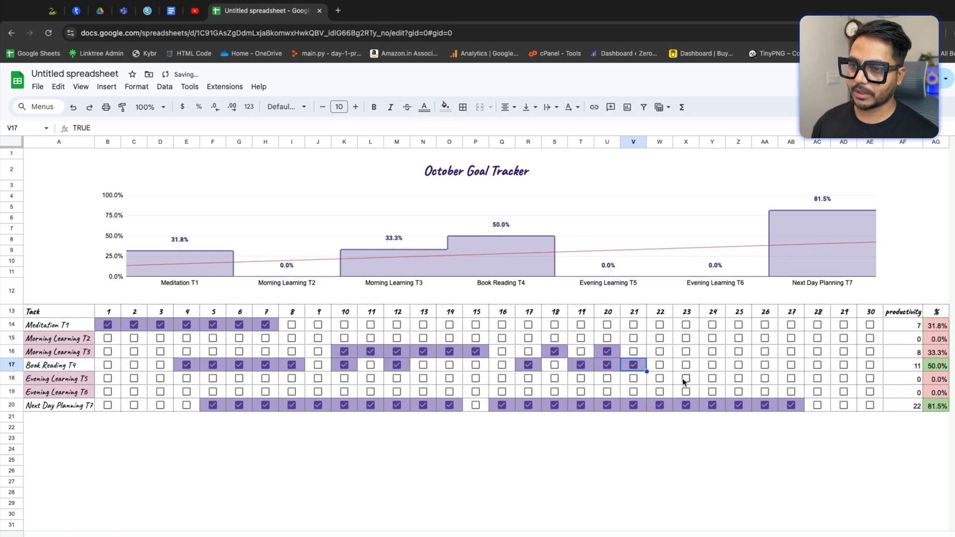
Step: Tick Evening Learning T5 checkboxes for days 13 through 23 and day 8
{"action": "left_click", "coordinate": [686, 379]}
{"action": "left_click", "coordinate": [660, 379]}
{"action": "left_click", "coordinate": [640, 382]}
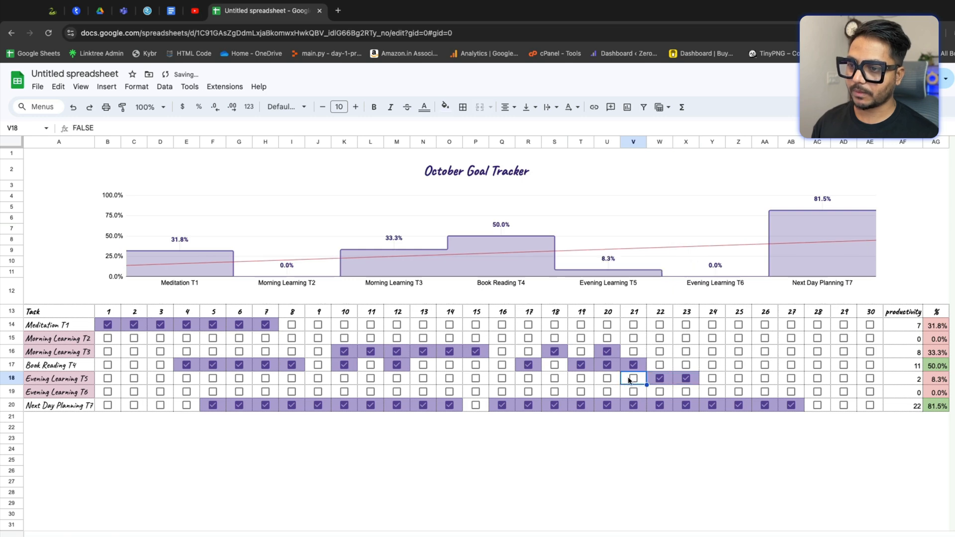
{"action": "left_click", "coordinate": [633, 379]}
{"action": "left_click", "coordinate": [606, 379]}
{"action": "left_click", "coordinate": [581, 379]}
{"action": "left_click", "coordinate": [556, 377]}
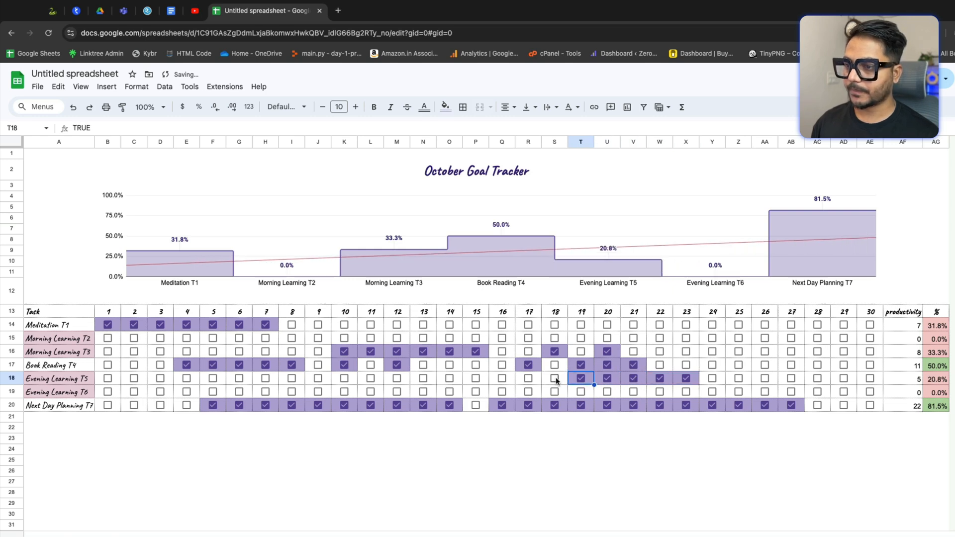
{"action": "left_click", "coordinate": [529, 378]}
{"action": "left_click", "coordinate": [501, 377]}
{"action": "left_click", "coordinate": [476, 379]}
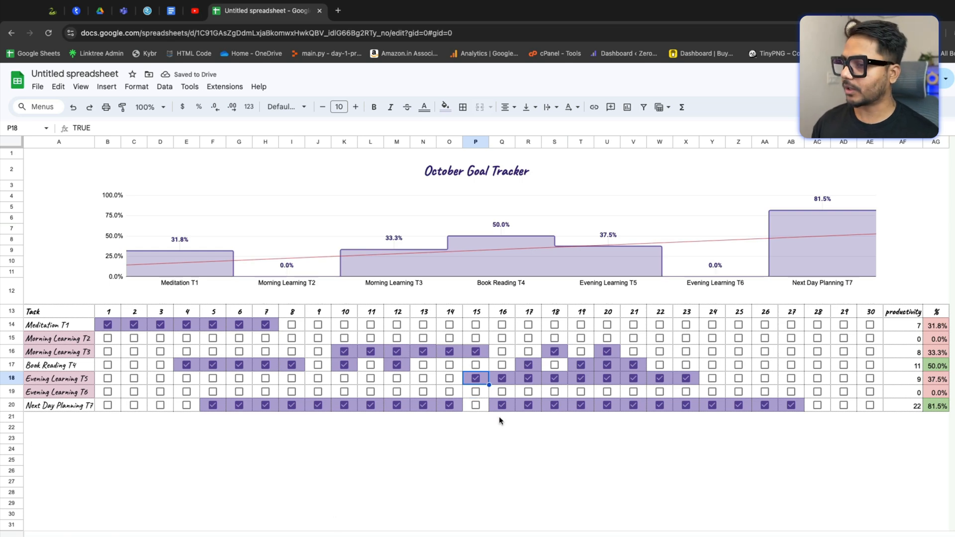
{"action": "left_click", "coordinate": [441, 380]}
{"action": "left_click", "coordinate": [422, 379]}
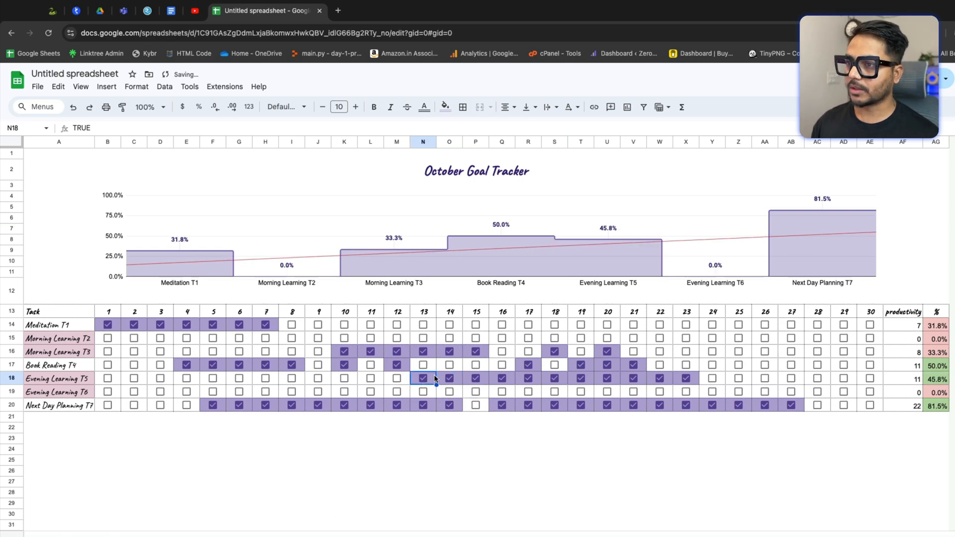
{"action": "left_click", "coordinate": [291, 379]}
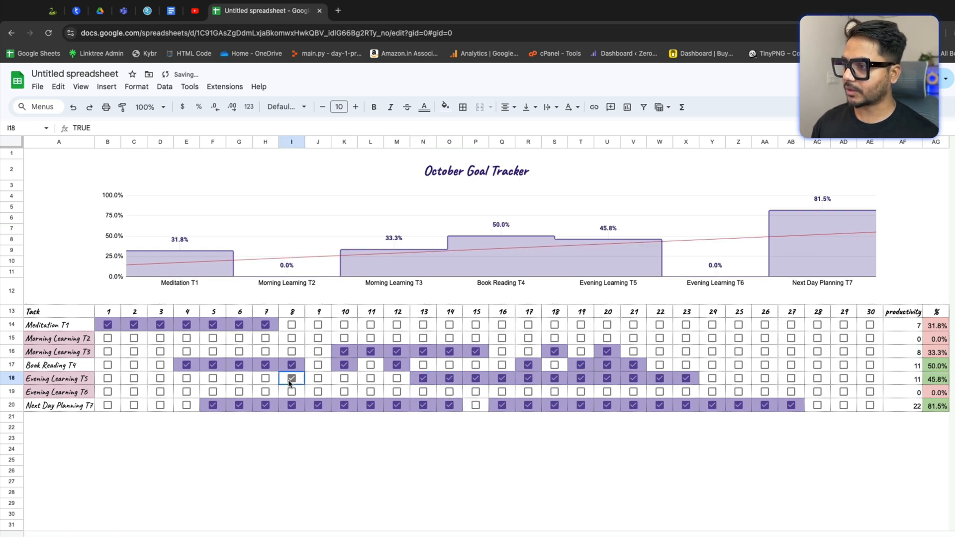
Step: Tick the Morning Learning T2 checkboxes for days 8 through 11 and day 15
{"action": "left_click", "coordinate": [292, 339]}
{"action": "left_click", "coordinate": [317, 339]}
{"action": "left_click", "coordinate": [345, 339]}
{"action": "left_click", "coordinate": [371, 338]}
{"action": "left_click", "coordinate": [397, 338]}
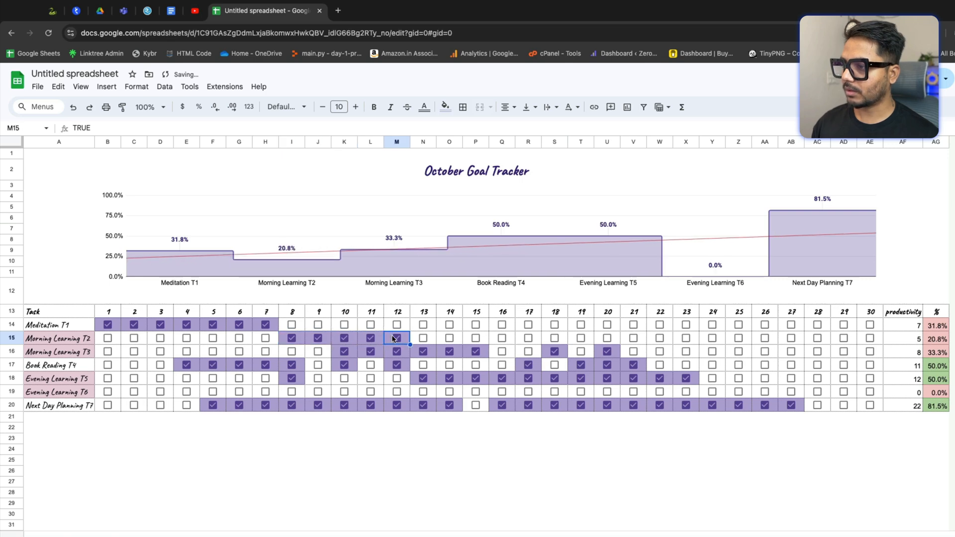
{"action": "left_click", "coordinate": [449, 338]}
{"action": "left_click", "coordinate": [476, 338]}
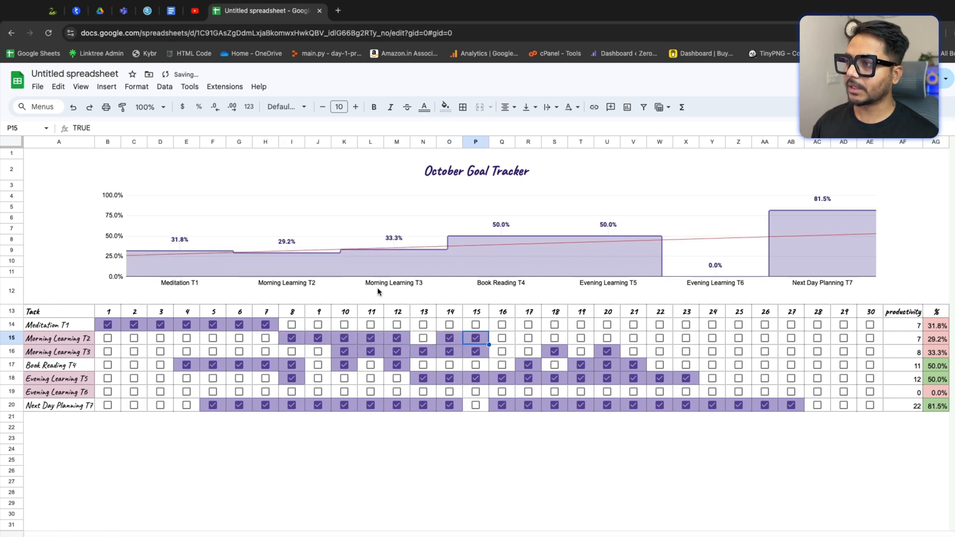
{"action": "left_click", "coordinate": [452, 338]}
{"action": "left_click", "coordinate": [395, 339]}
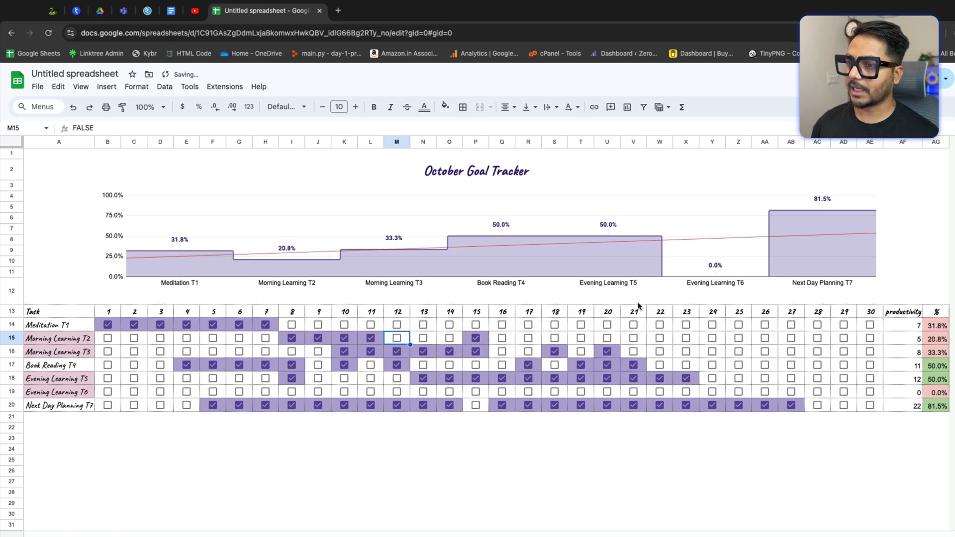
Step: Tick Morning Learning T3 for day 22 and Morning Learning T2 for days 24 and 25
{"action": "left_click", "coordinate": [660, 351]}
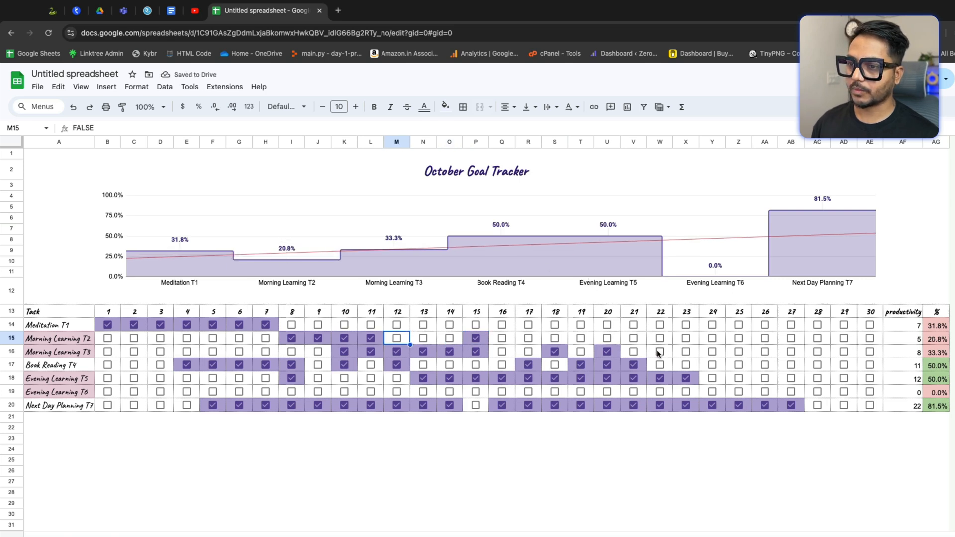
{"action": "left_click", "coordinate": [712, 339]}
{"action": "left_click", "coordinate": [739, 339]}
Step: Tick the Meditation T1 checkboxes for days 24 through 26
{"action": "left_click", "coordinate": [712, 325]}
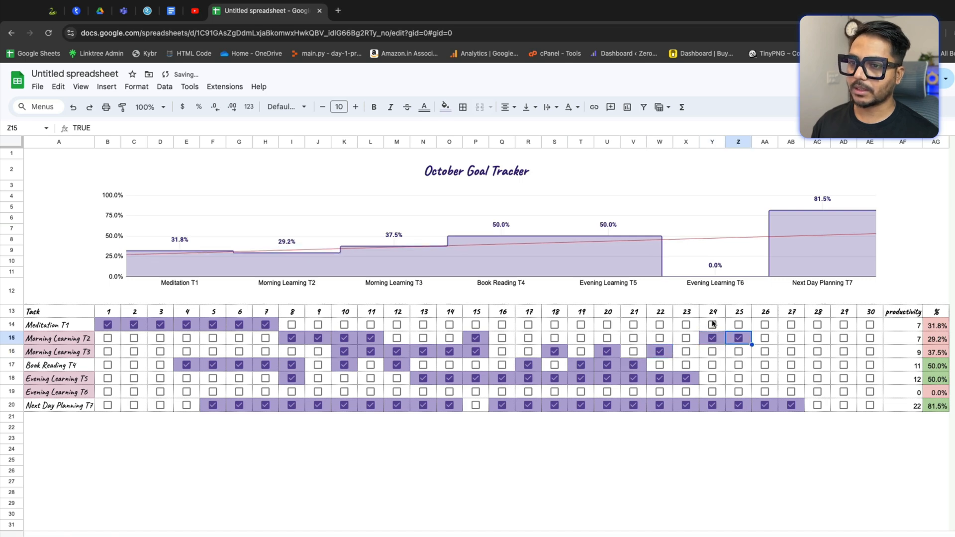
{"action": "left_click", "coordinate": [739, 325]}
{"action": "left_click", "coordinate": [759, 324]}
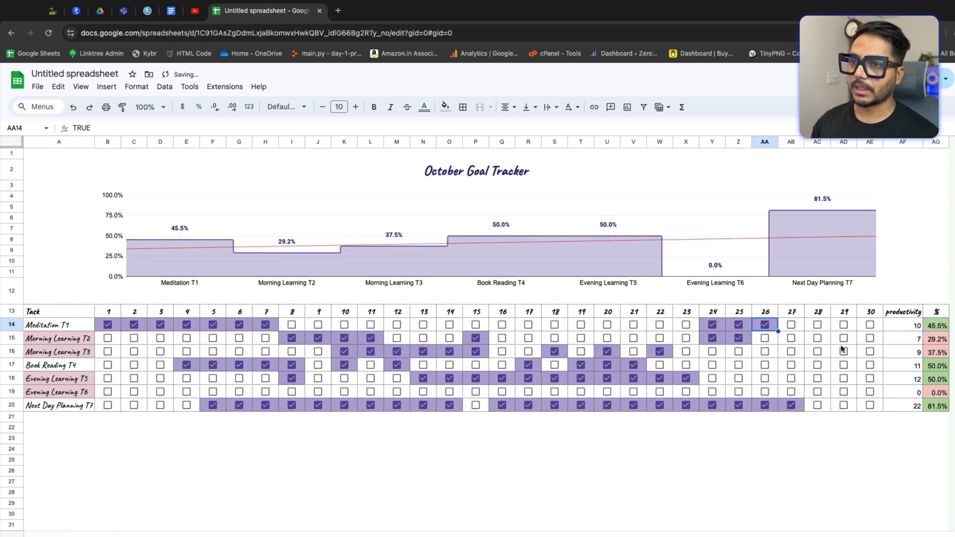
Step: Tick Evening Learning T6 checkboxes for days 22 through 26 and Morning Learning T3 for days 28 and 29
{"action": "left_click", "coordinate": [764, 392]}
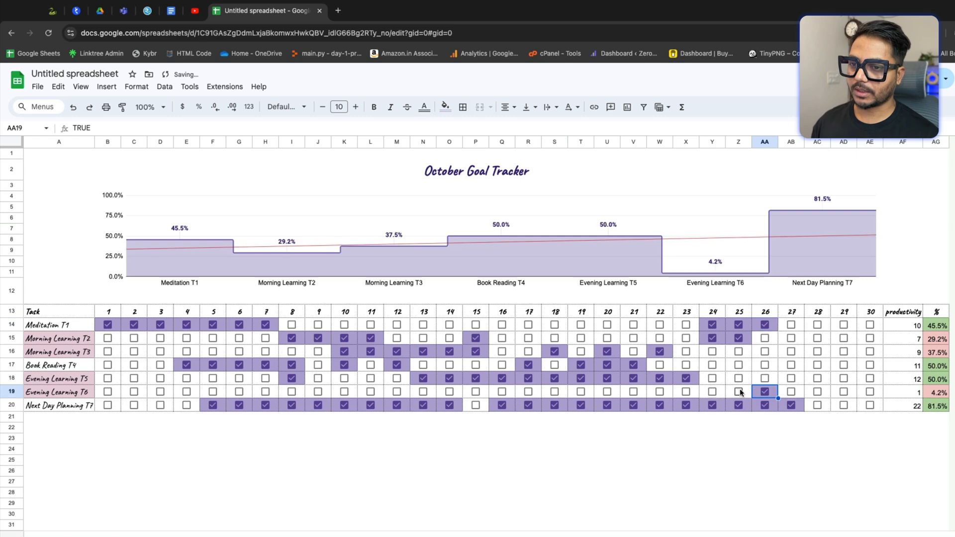
{"action": "left_click", "coordinate": [739, 392]}
{"action": "left_click", "coordinate": [712, 391]}
{"action": "left_click", "coordinate": [687, 391]}
{"action": "left_click", "coordinate": [661, 391]}
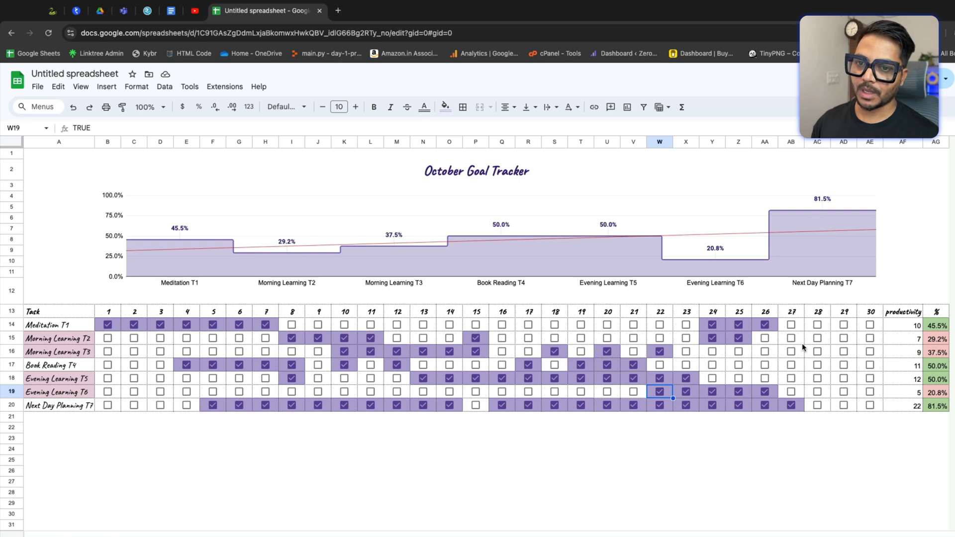
{"action": "left_click", "coordinate": [818, 352]}
{"action": "left_click", "coordinate": [844, 352]}
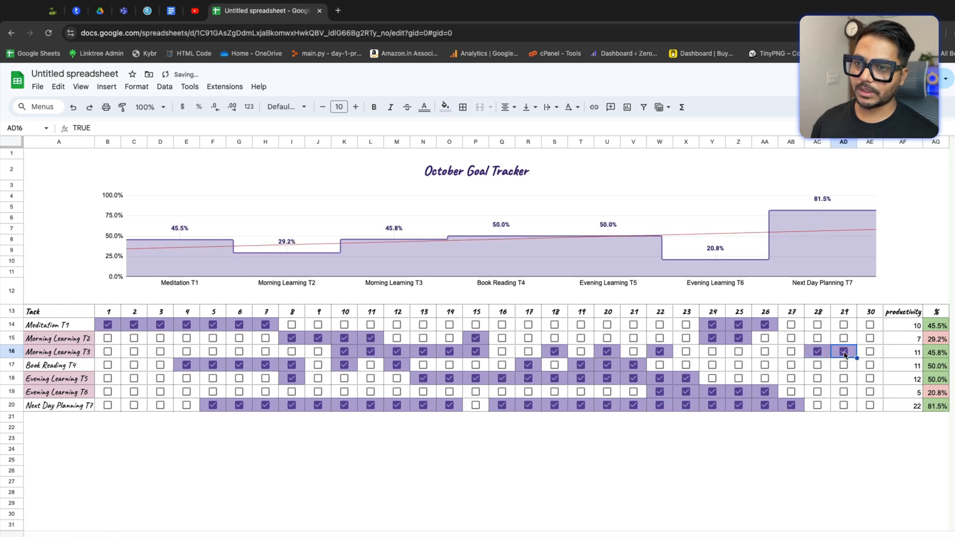